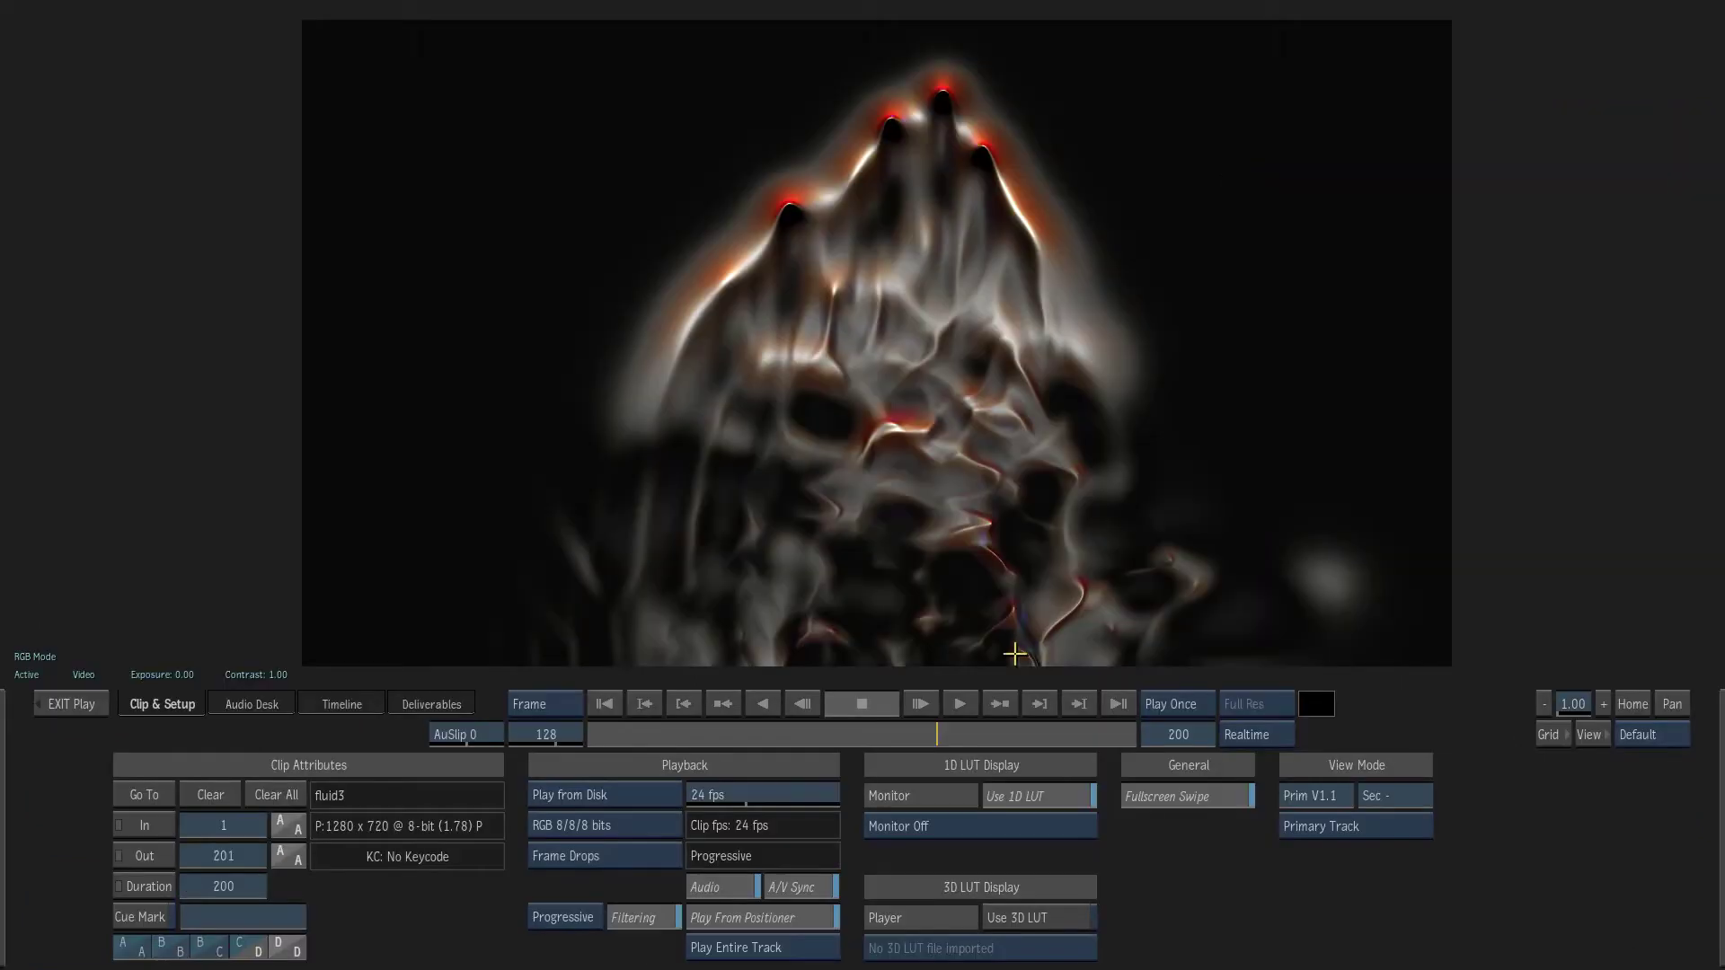
# - Review the fluid3 and fluid4 clips in the player and return to the desktop
pyautogui.moveTo(934, 739); pyautogui.dragTo(700, 723)
pyautogui.click(962, 703)
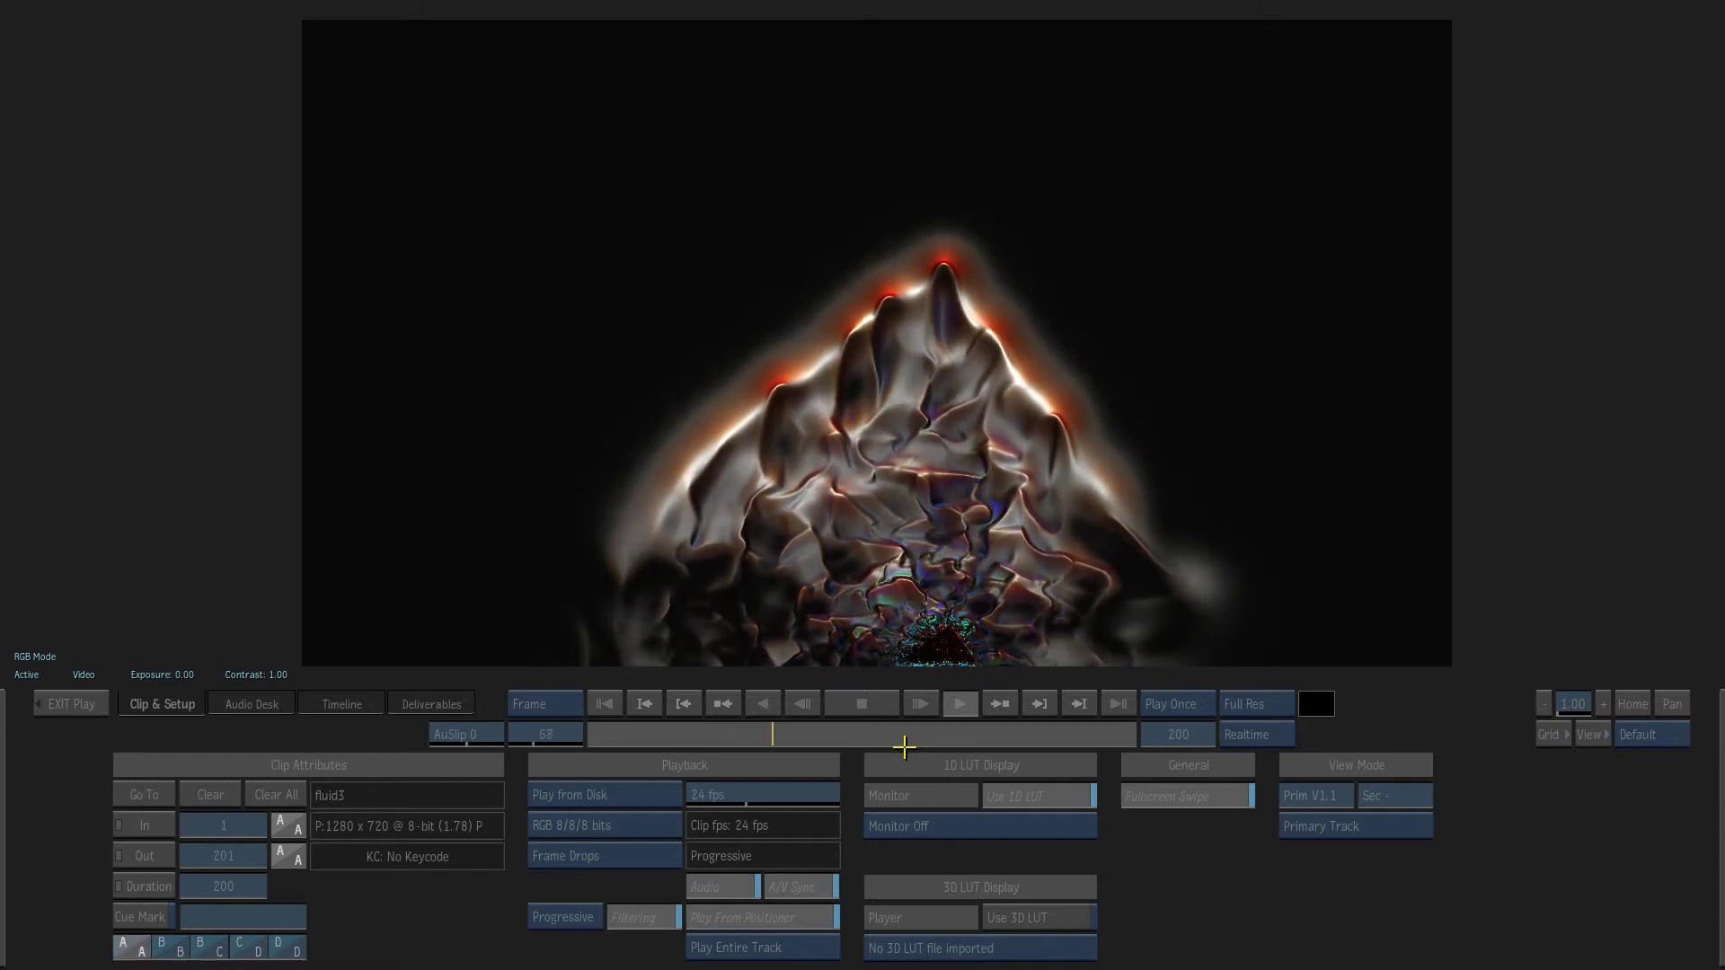
pyautogui.click(864, 703)
pyautogui.click(71, 703)
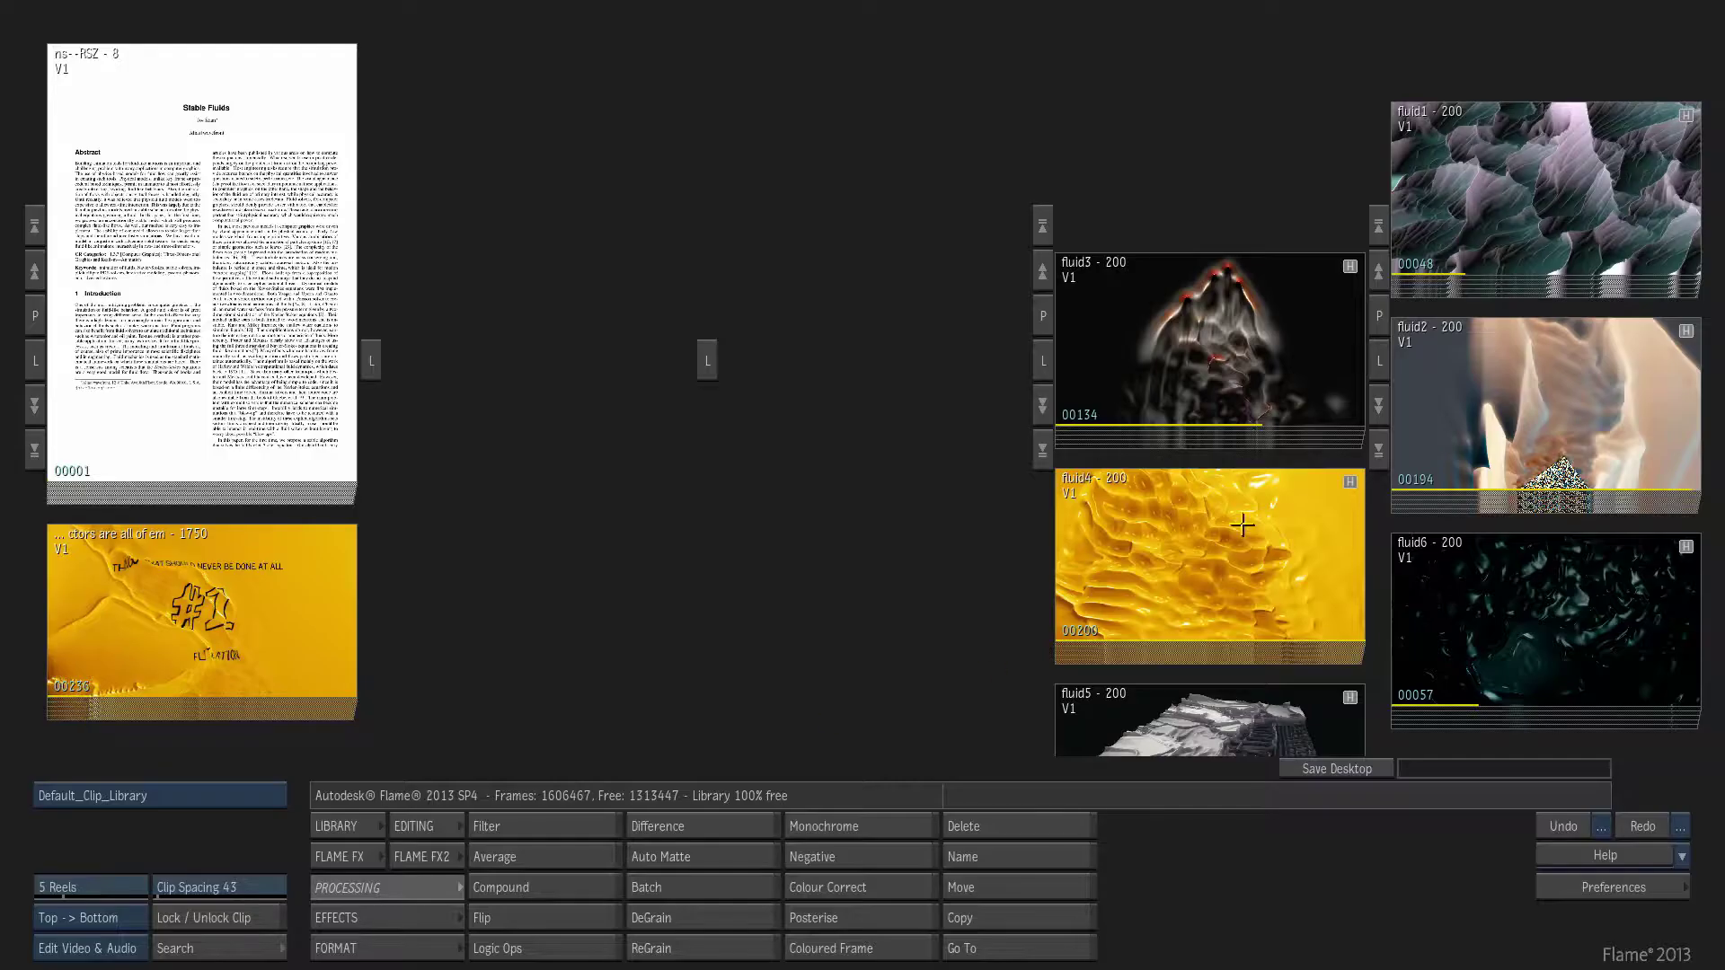
pyautogui.doubleClick(1190, 367)
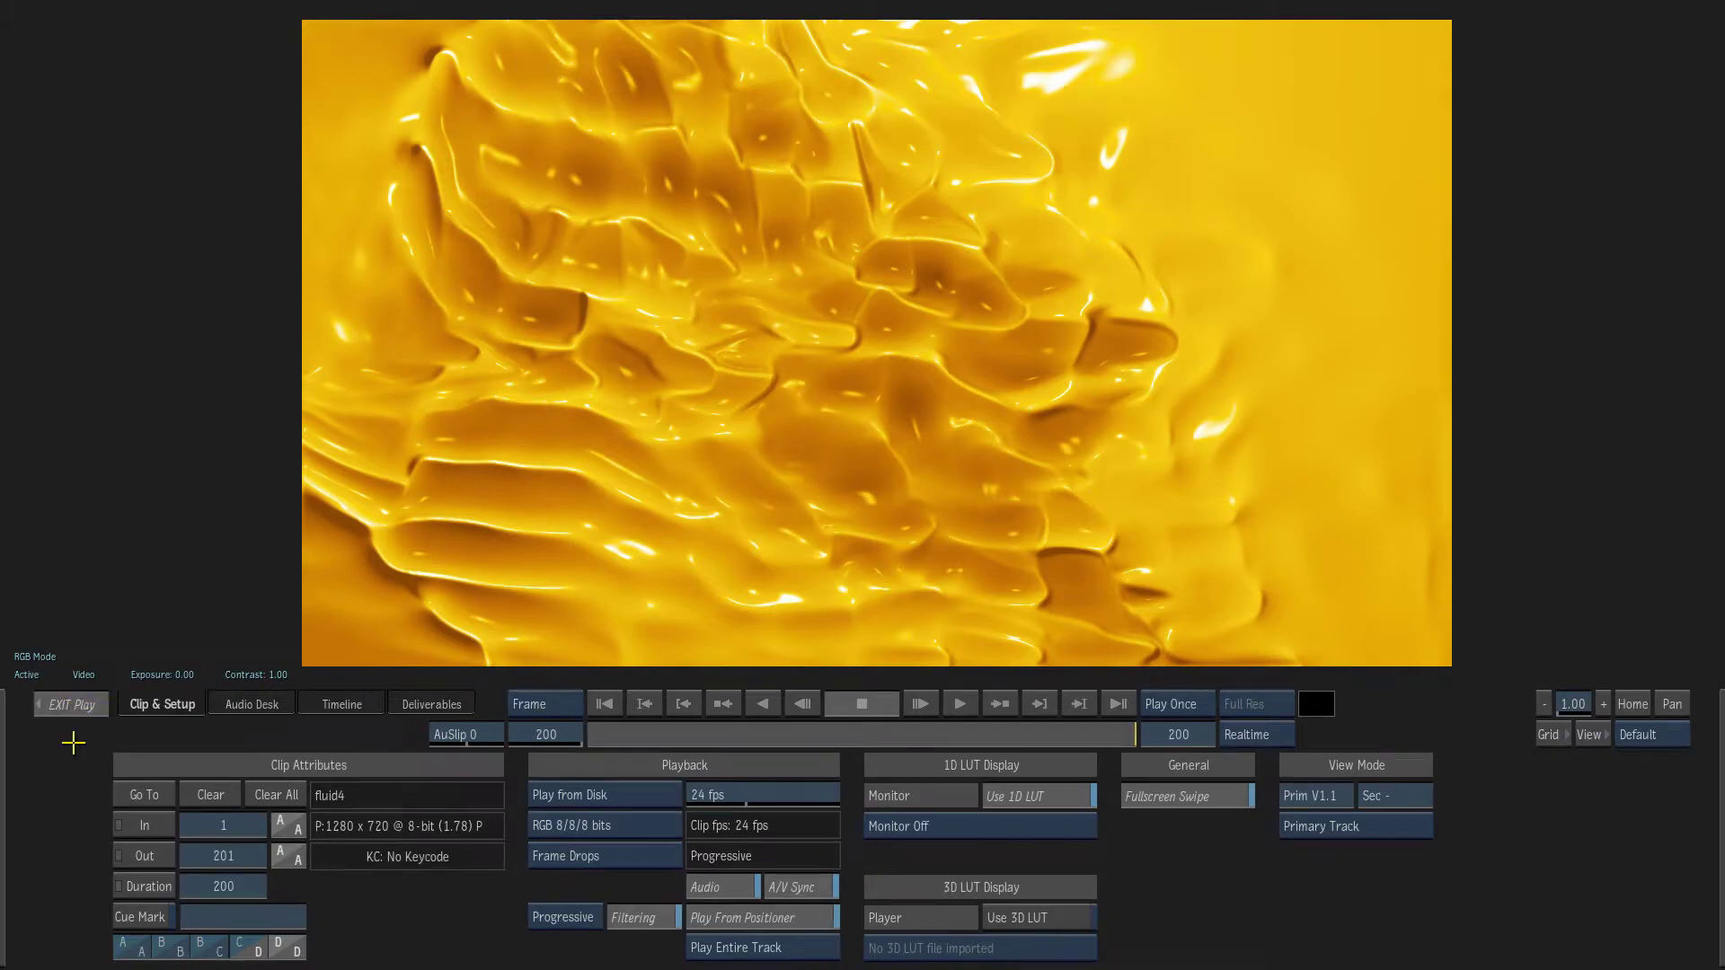
pyautogui.click(71, 703)
# - Enter Batch, load the lewisdoesoneframeofwhite setup and examine its lower node loop around the fluidtmp_v2 import
pyautogui.press('b')
pyautogui.click(859, 616)
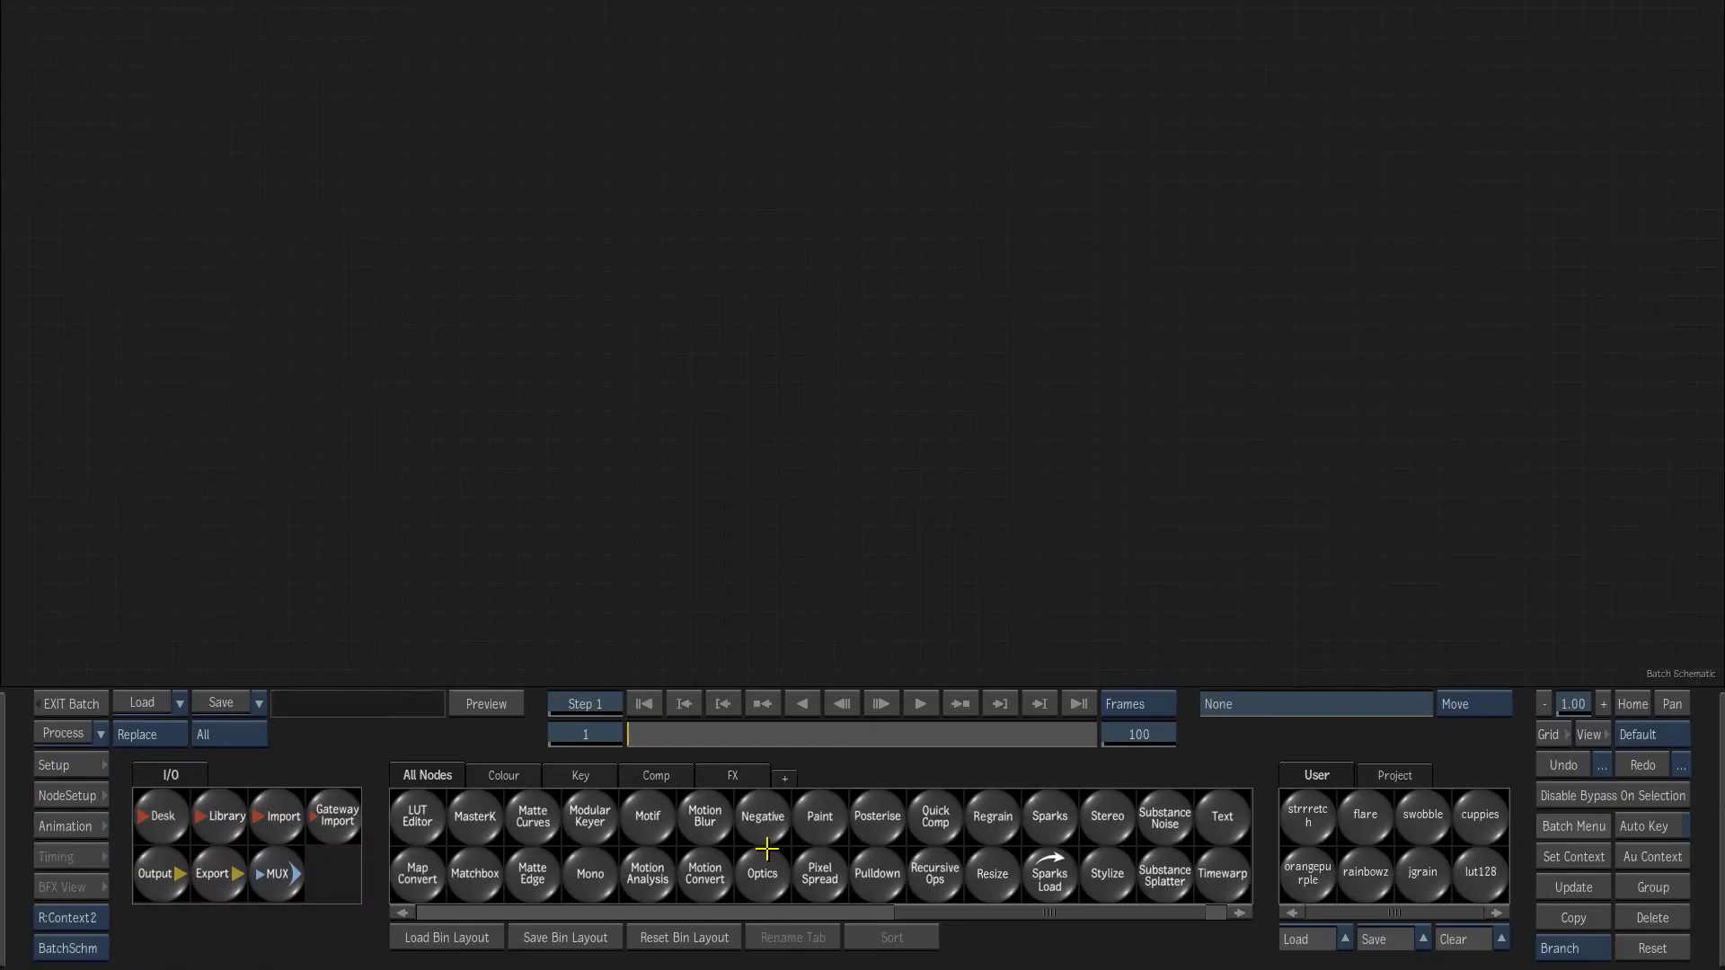
pyautogui.click(120, 711)
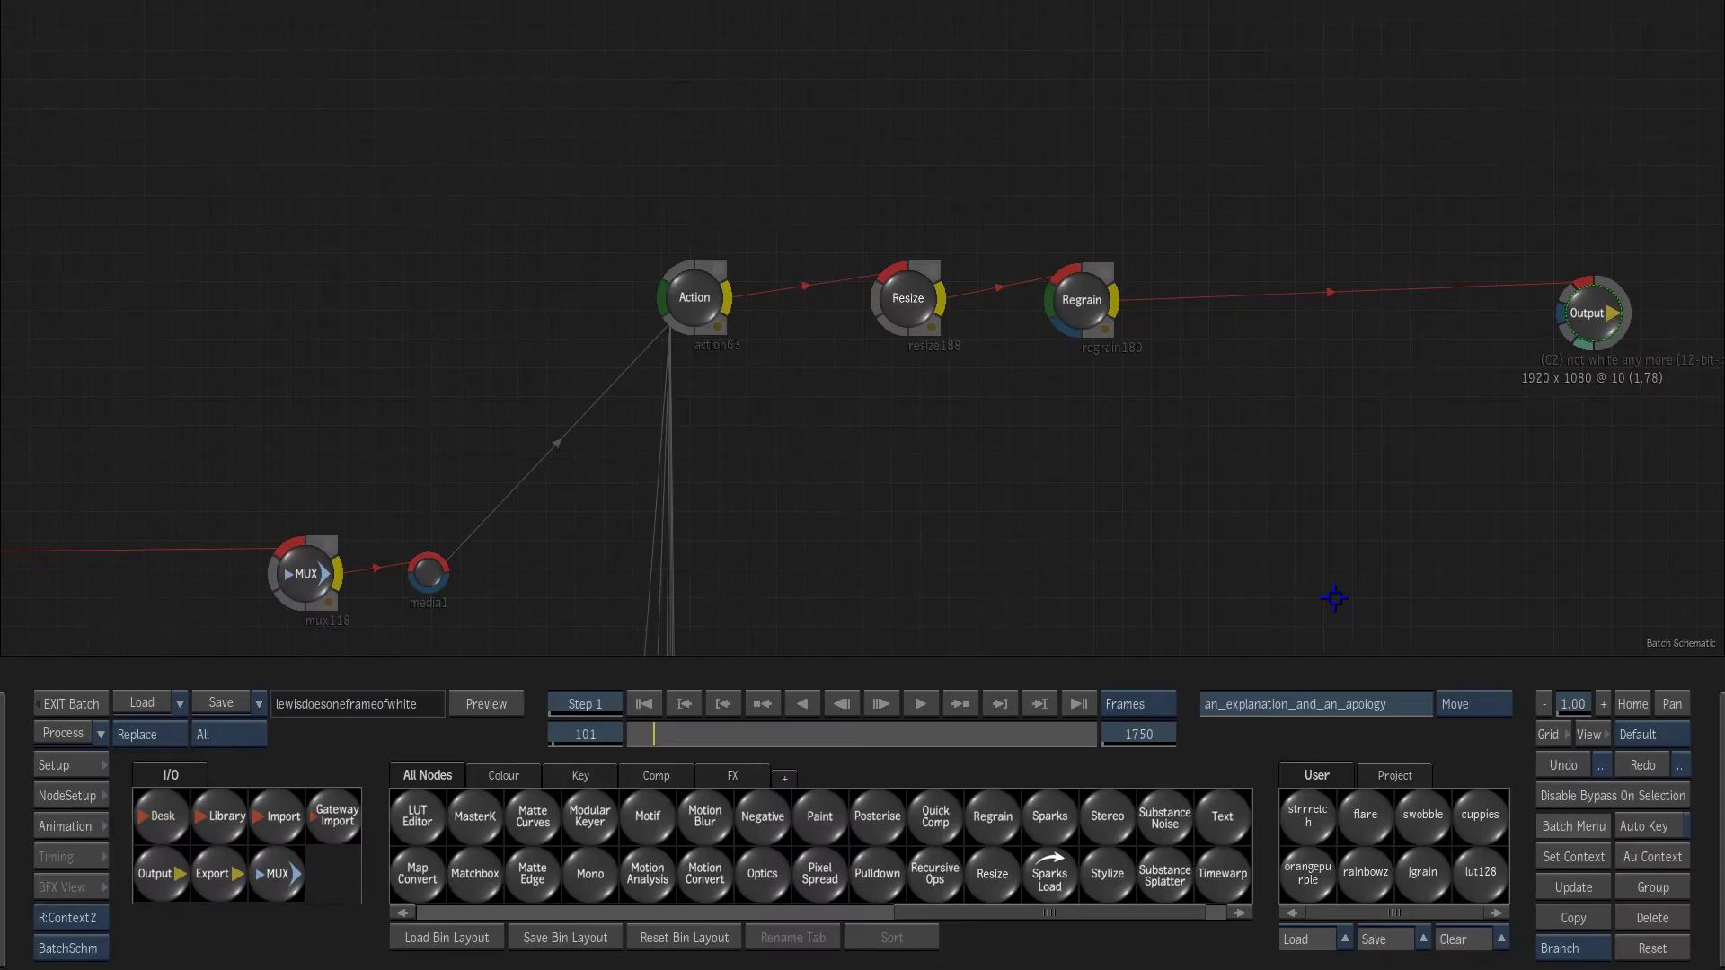
pyautogui.moveTo(1334, 598); pyautogui.dragTo(1128, 197)
pyautogui.moveTo(1065, 501); pyautogui.dragTo(1077, 247)
pyautogui.scroll(7, 971, 443)
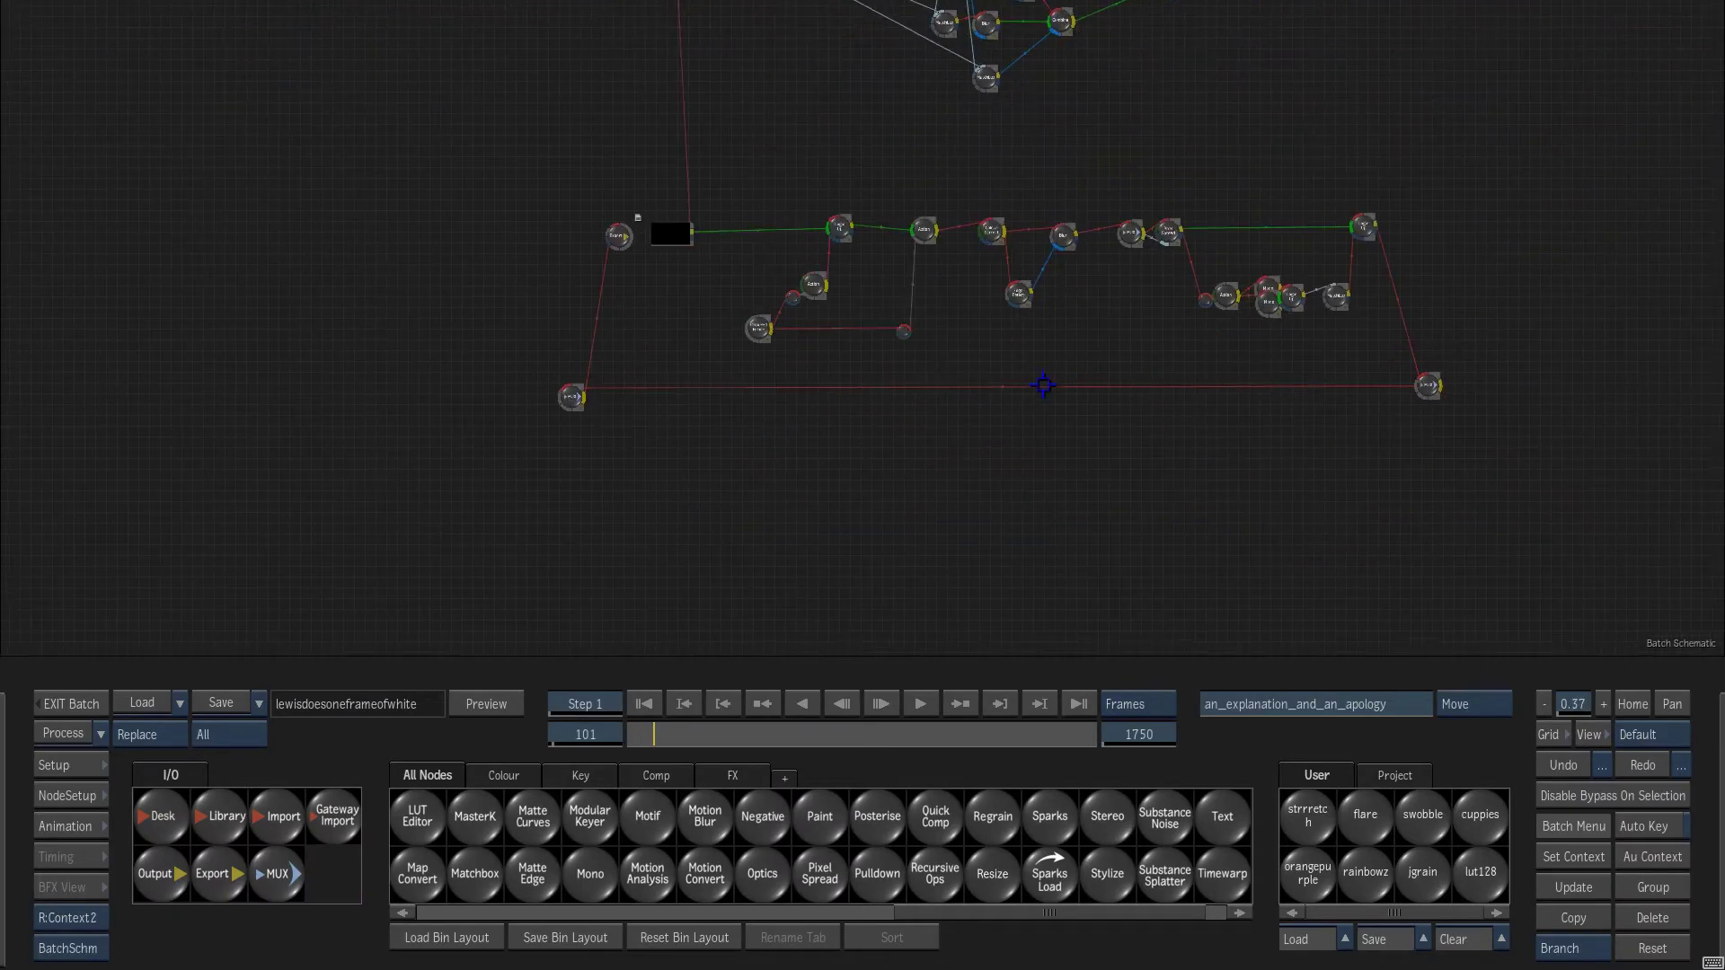
pyautogui.moveTo(1136, 570); pyautogui.dragTo(1129, 482)
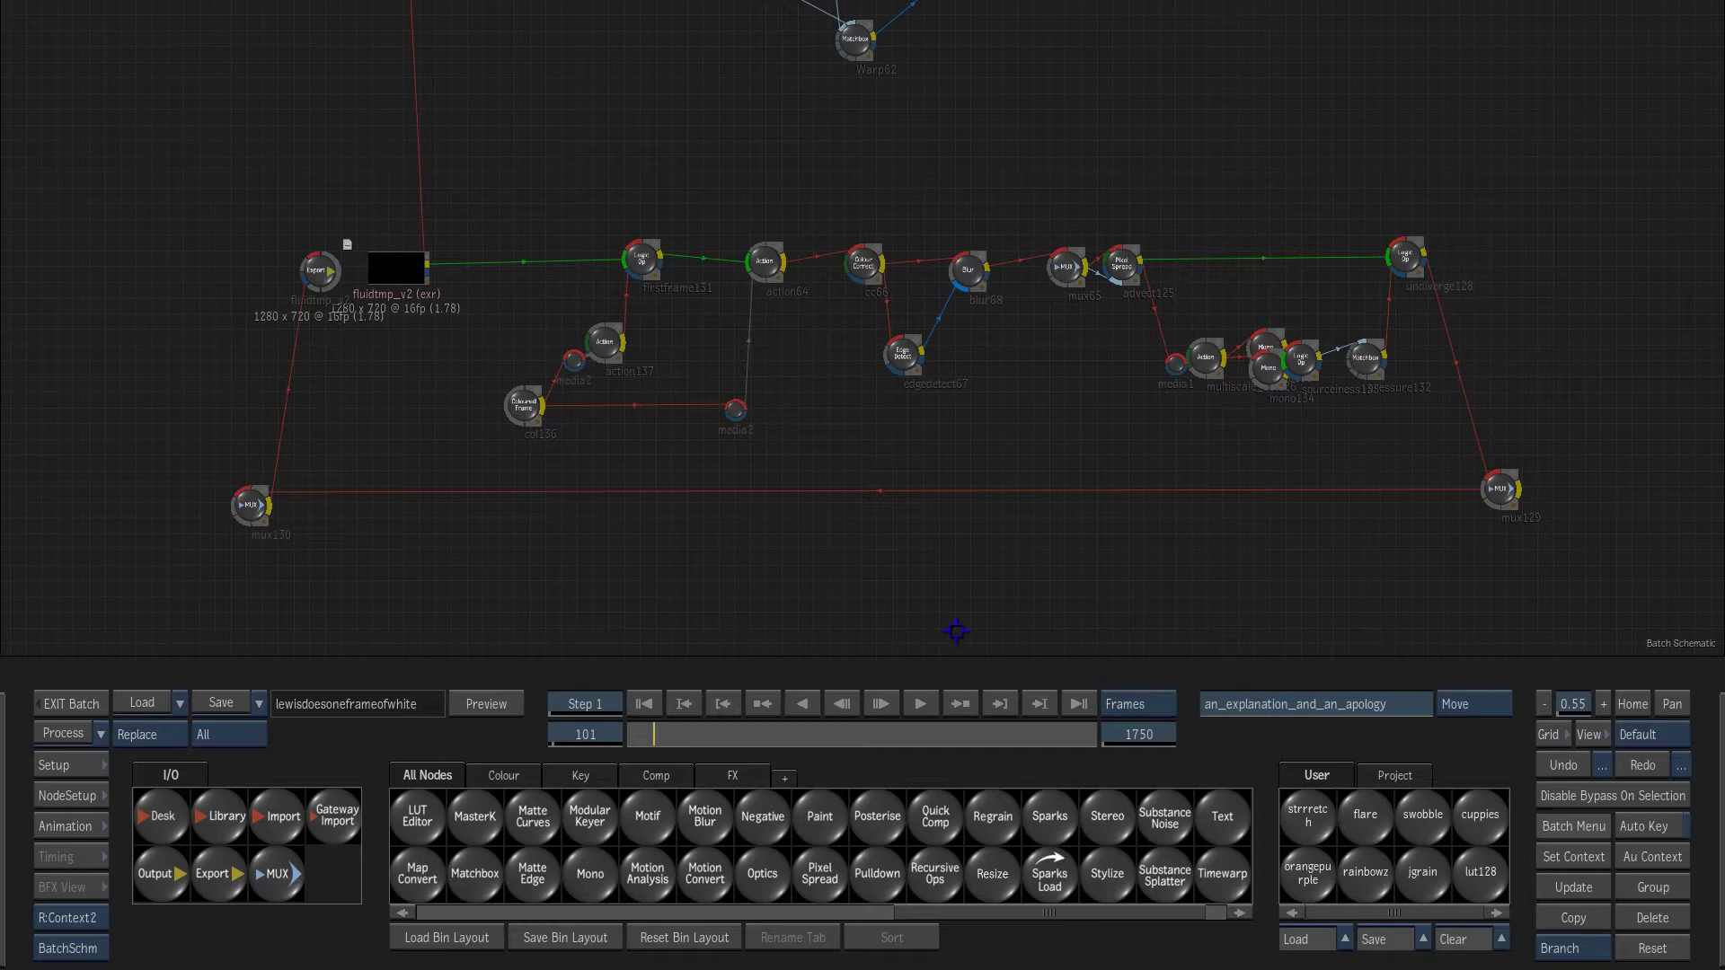
# - Clear the loaded setup to start a new, empty batch schematic
pyautogui.click(182, 705)
pyautogui.click(170, 751)
pyautogui.click(153, 704)
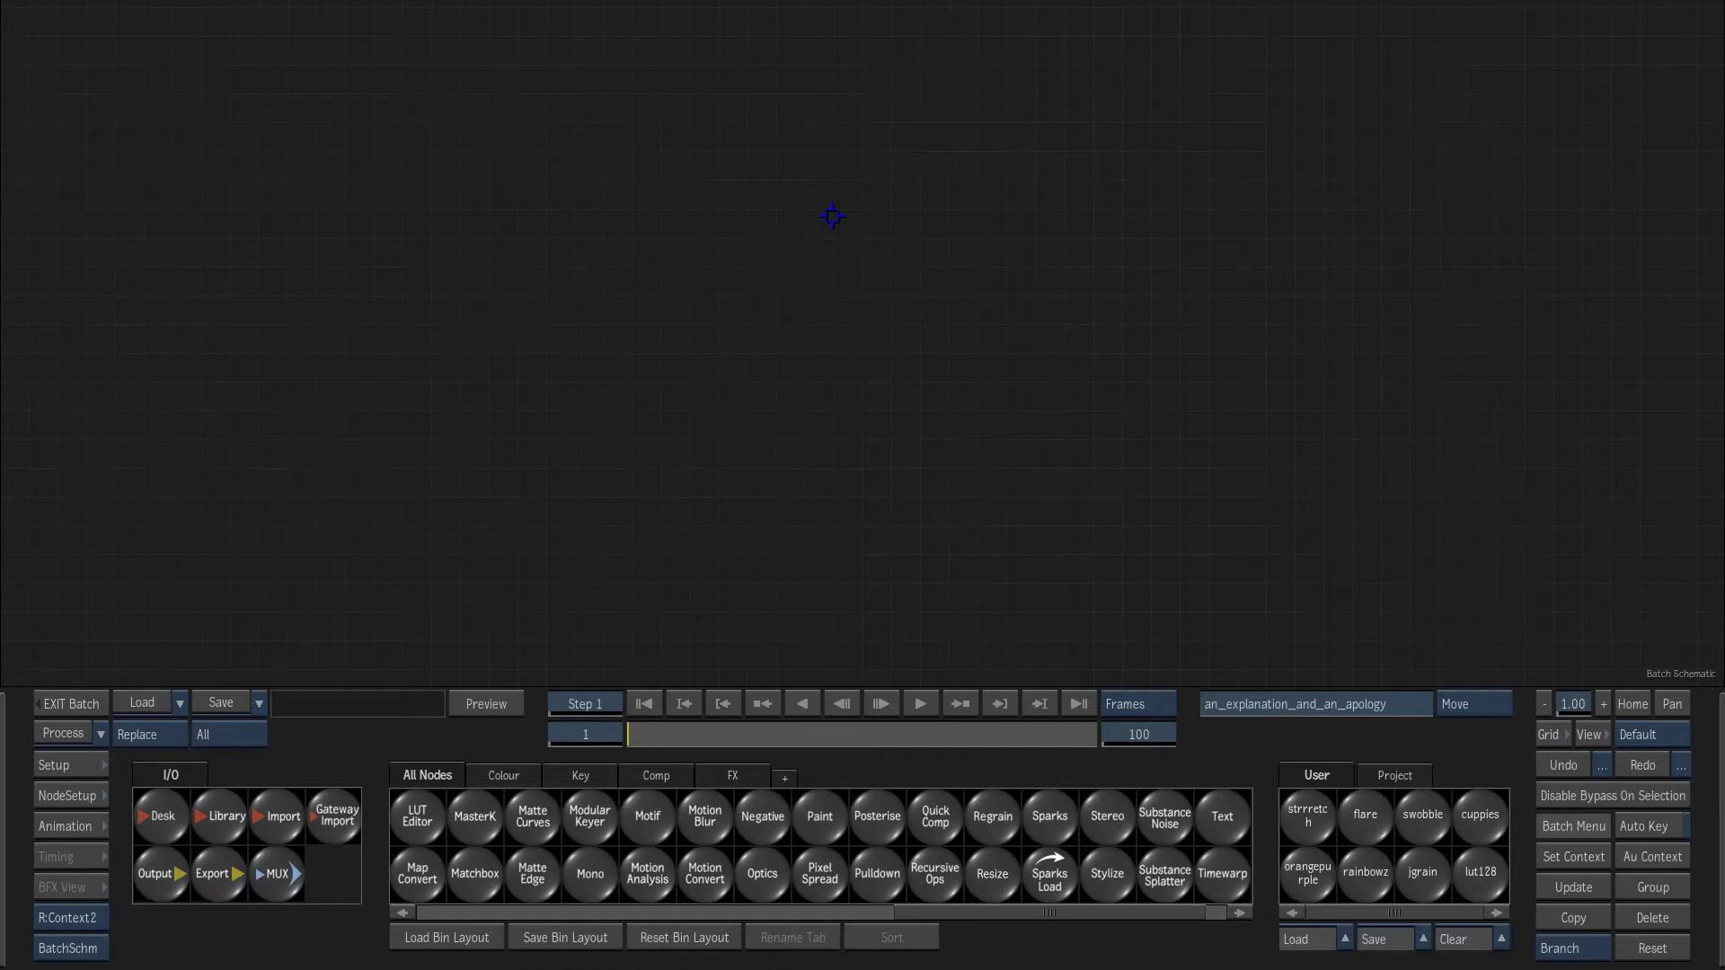
# - Add a Coloured Frame node and set it to Colour Noise at 16-bit fp
pyautogui.press('c')
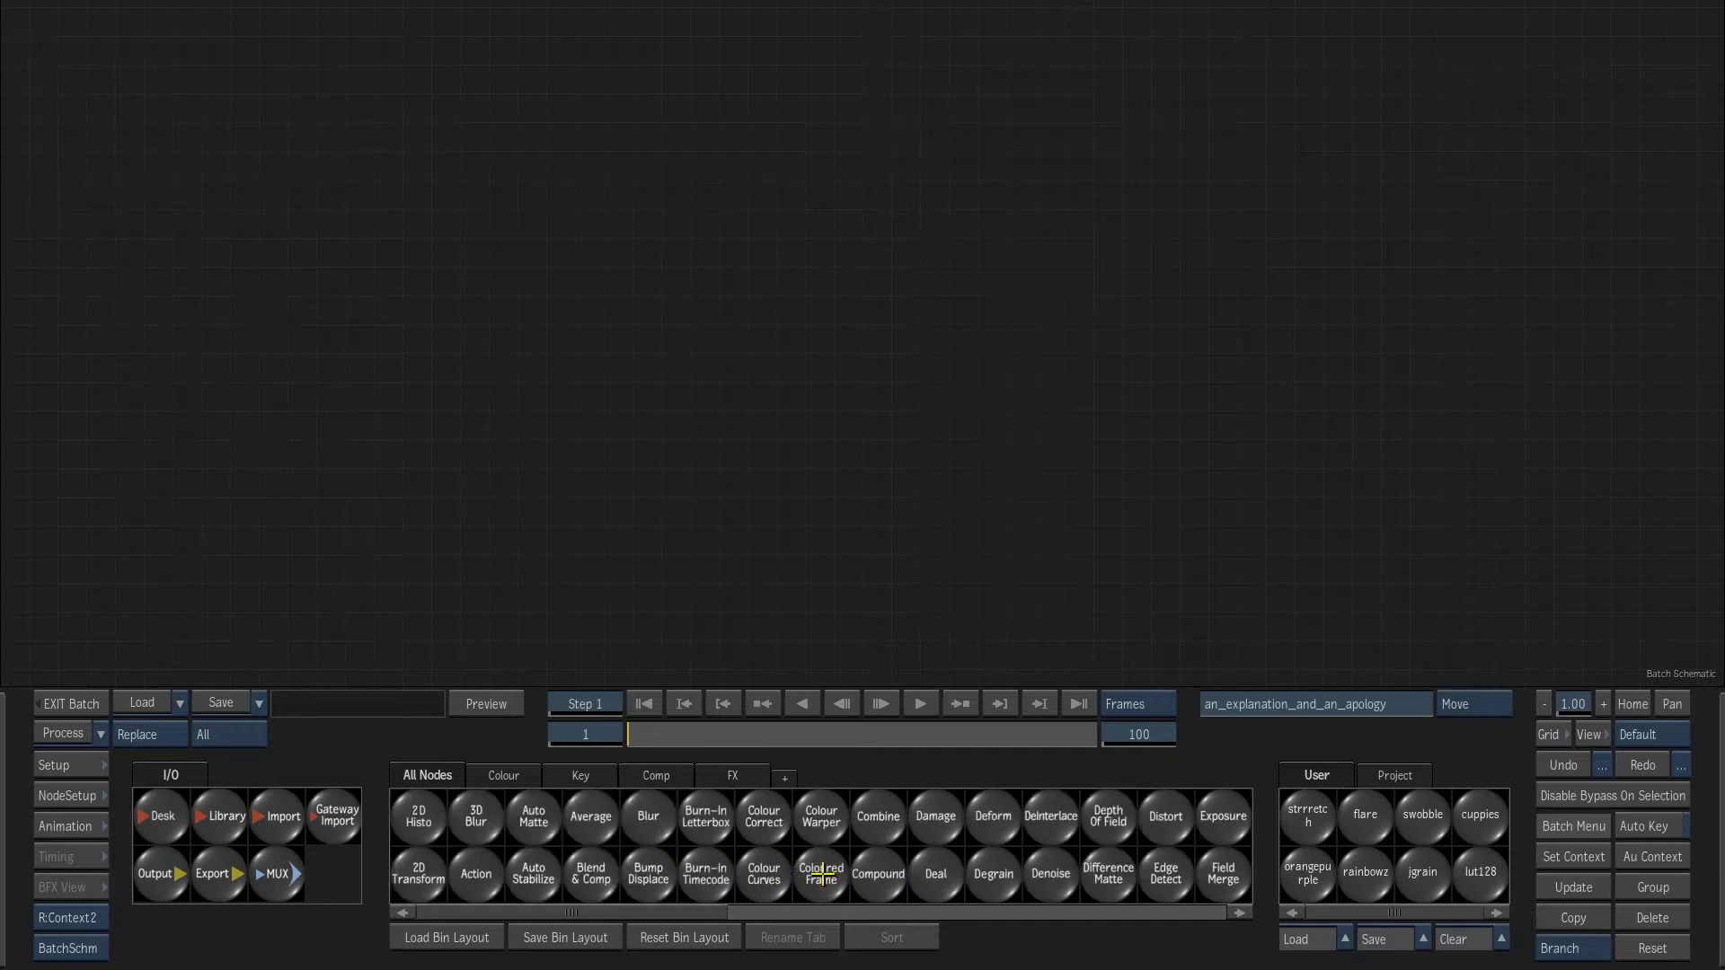
pyautogui.moveTo(822, 873); pyautogui.dragTo(388, 205)
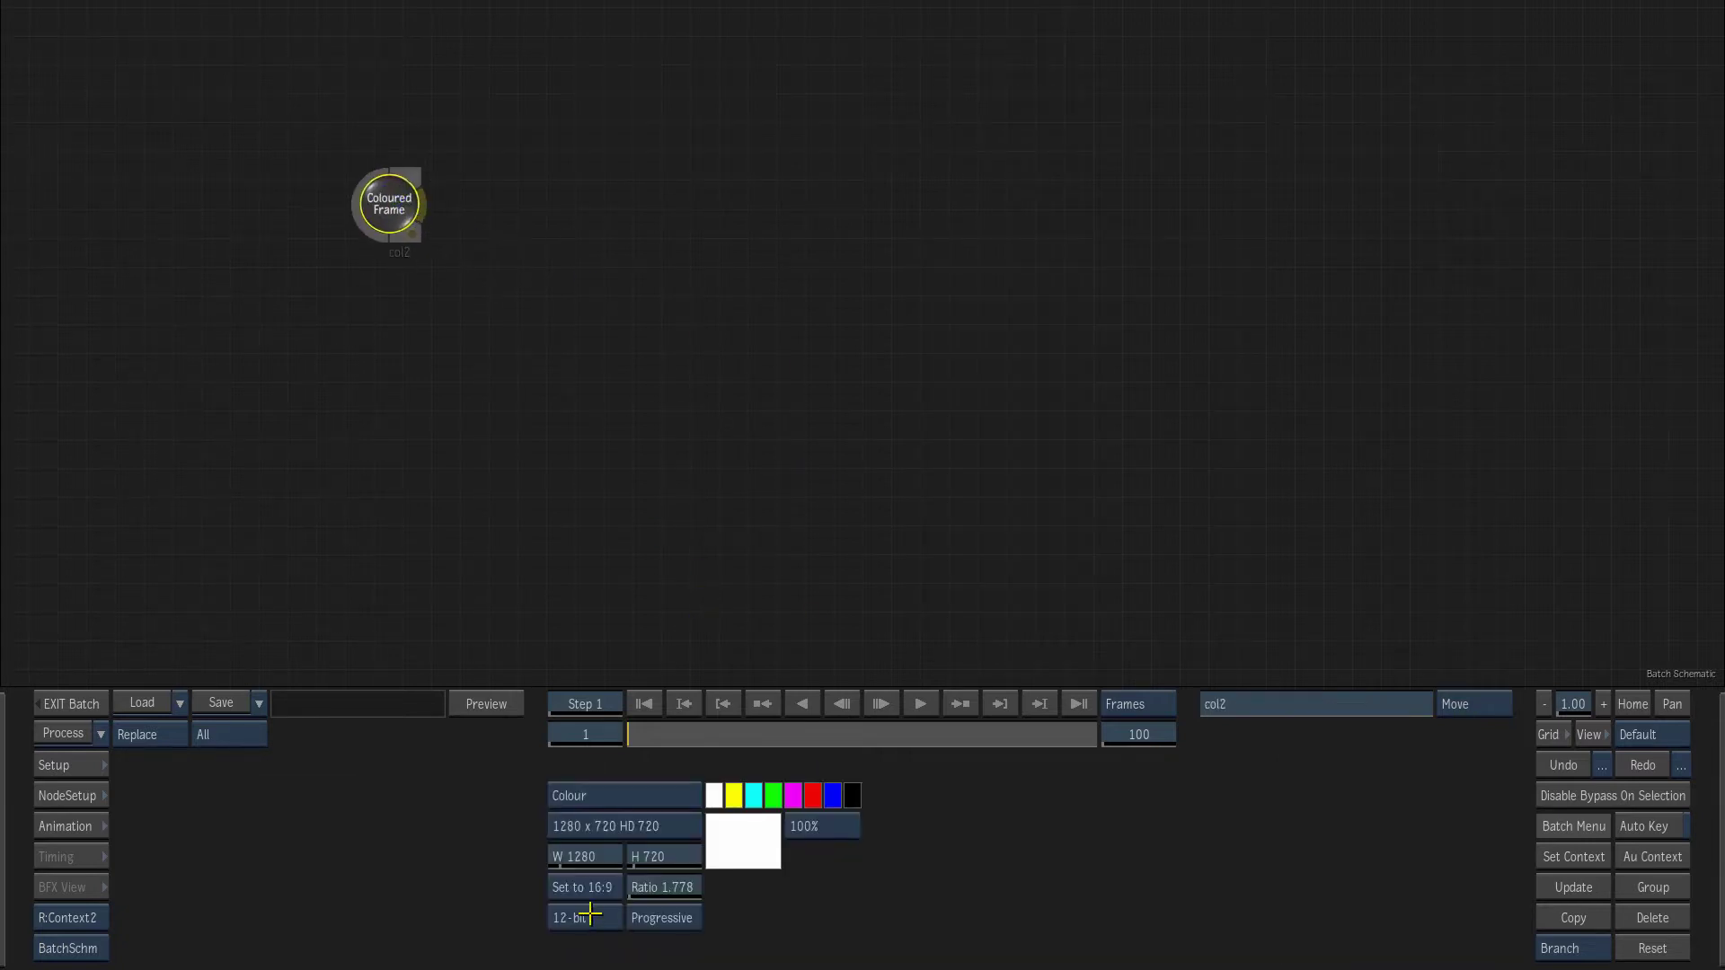
pyautogui.click(585, 917)
pyautogui.click(585, 890)
pyautogui.click(629, 795)
pyautogui.click(651, 735)
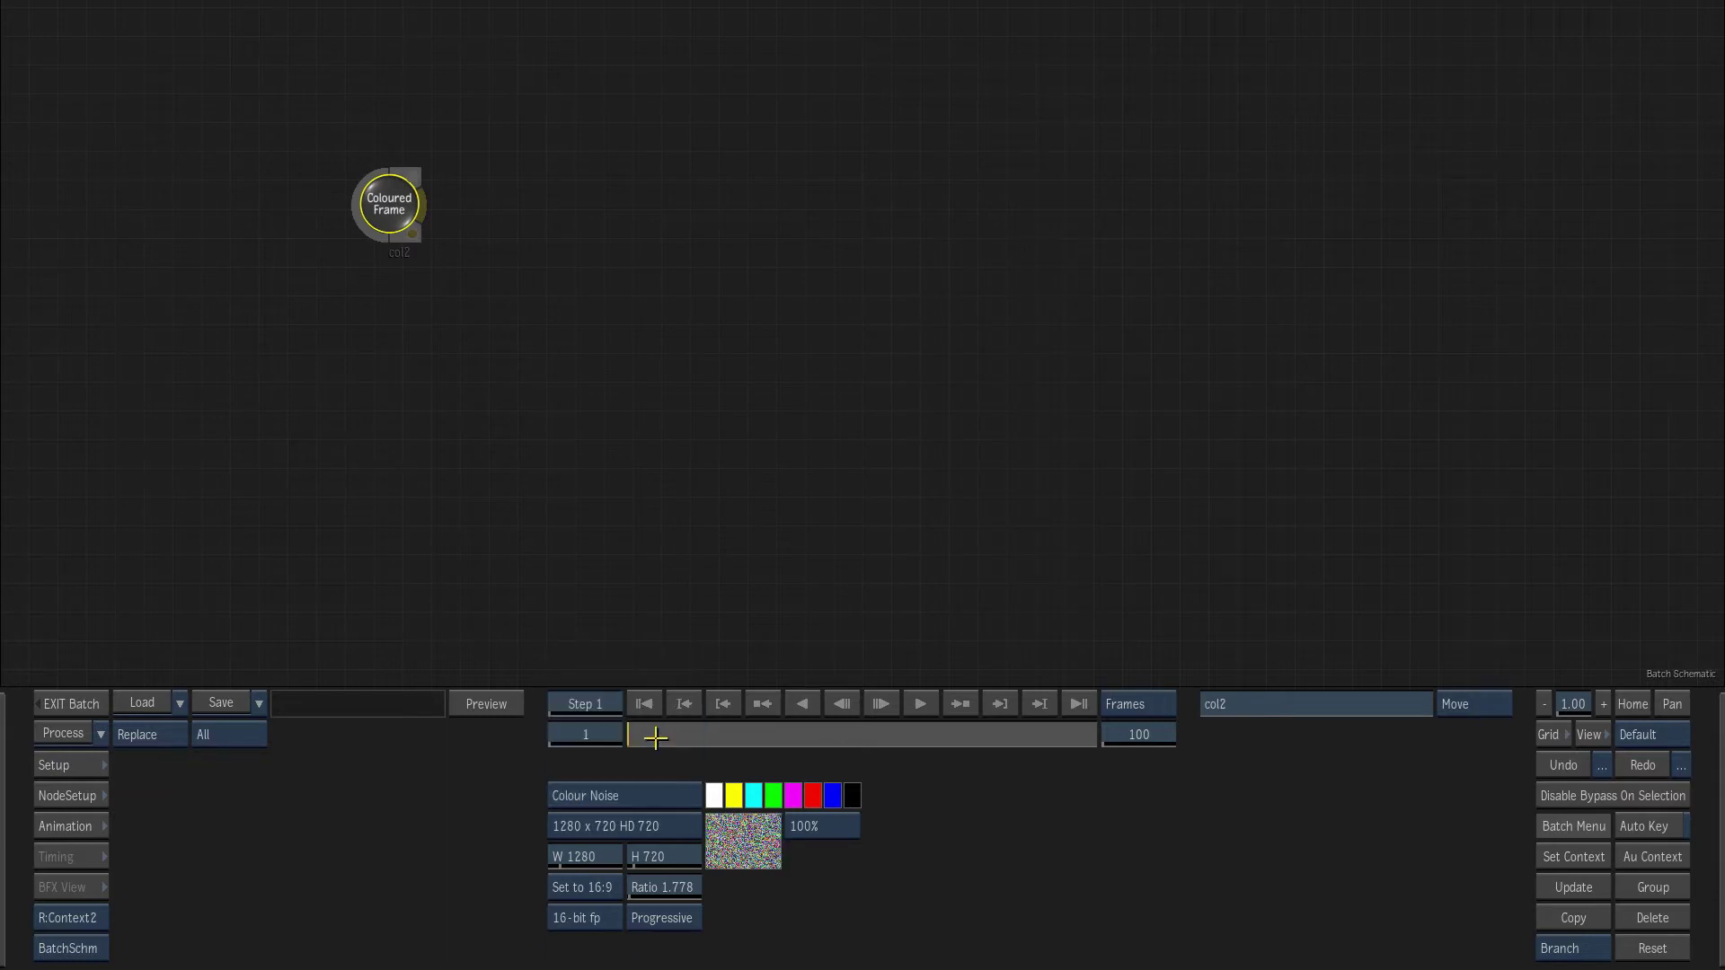
pyautogui.press('F4')
pyautogui.press('Escape')
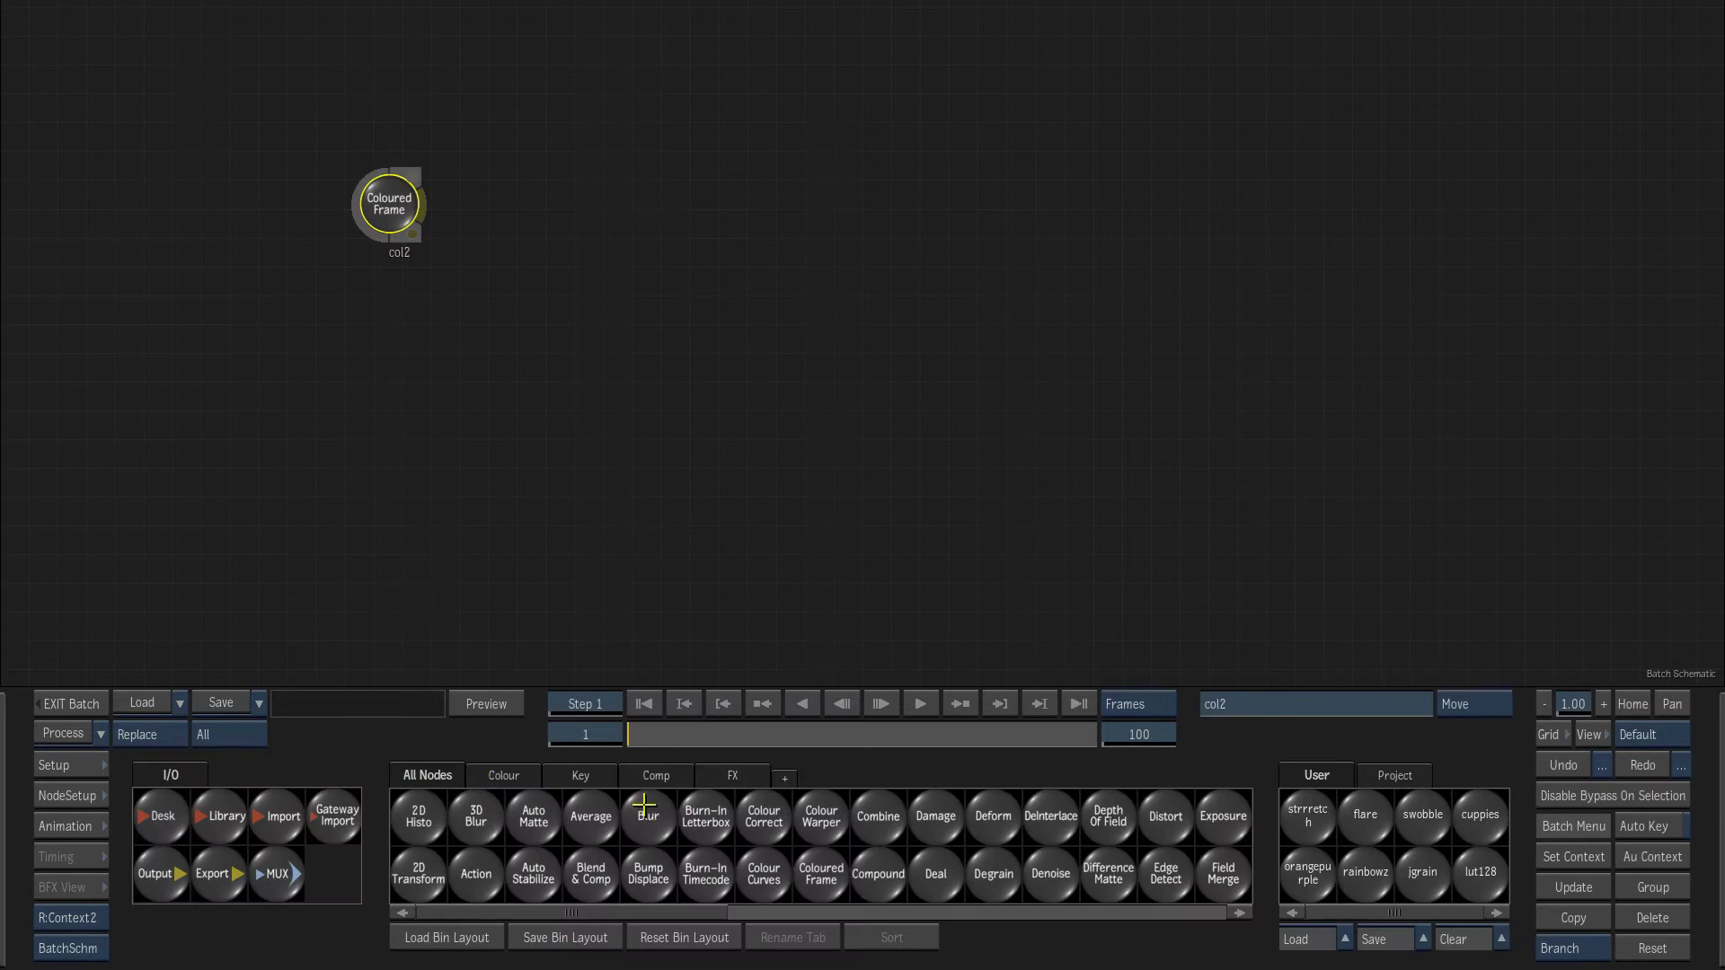
# - Add a Blur node after the Coloured Frame and set its proportional width and height to 18.00
pyautogui.moveTo(639, 809); pyautogui.dragTo(489, 196)
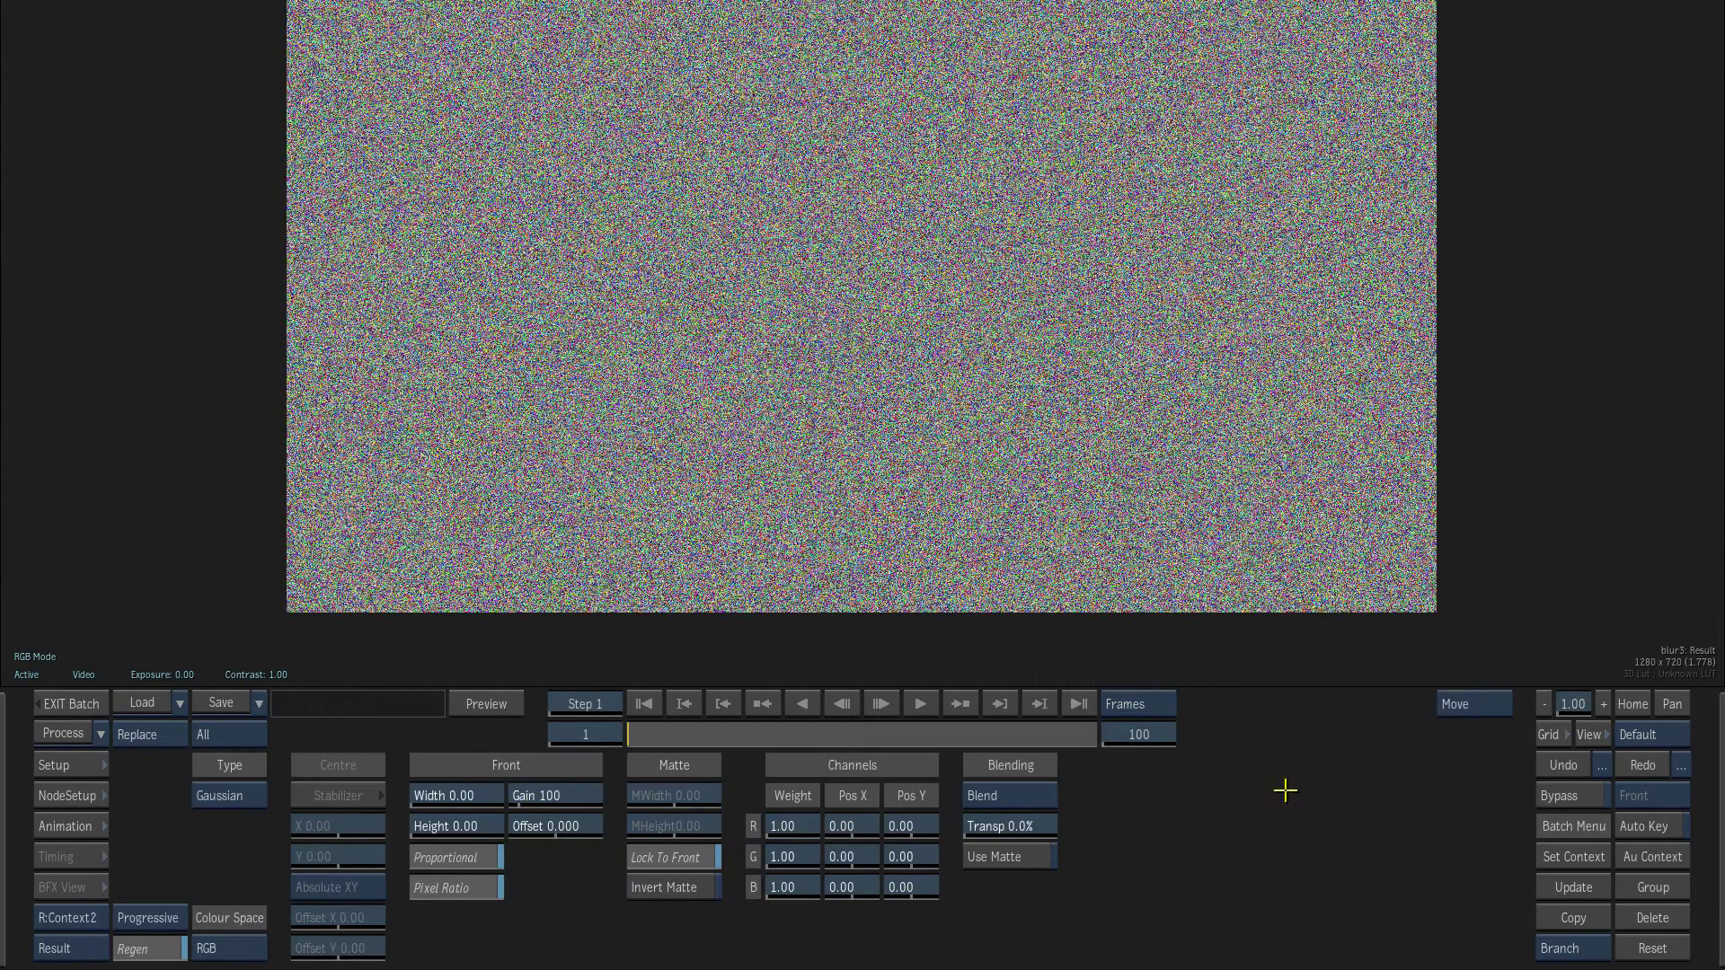
pyautogui.click(1671, 734)
pyautogui.moveTo(1455, 544); pyautogui.dragTo(1471, 598)
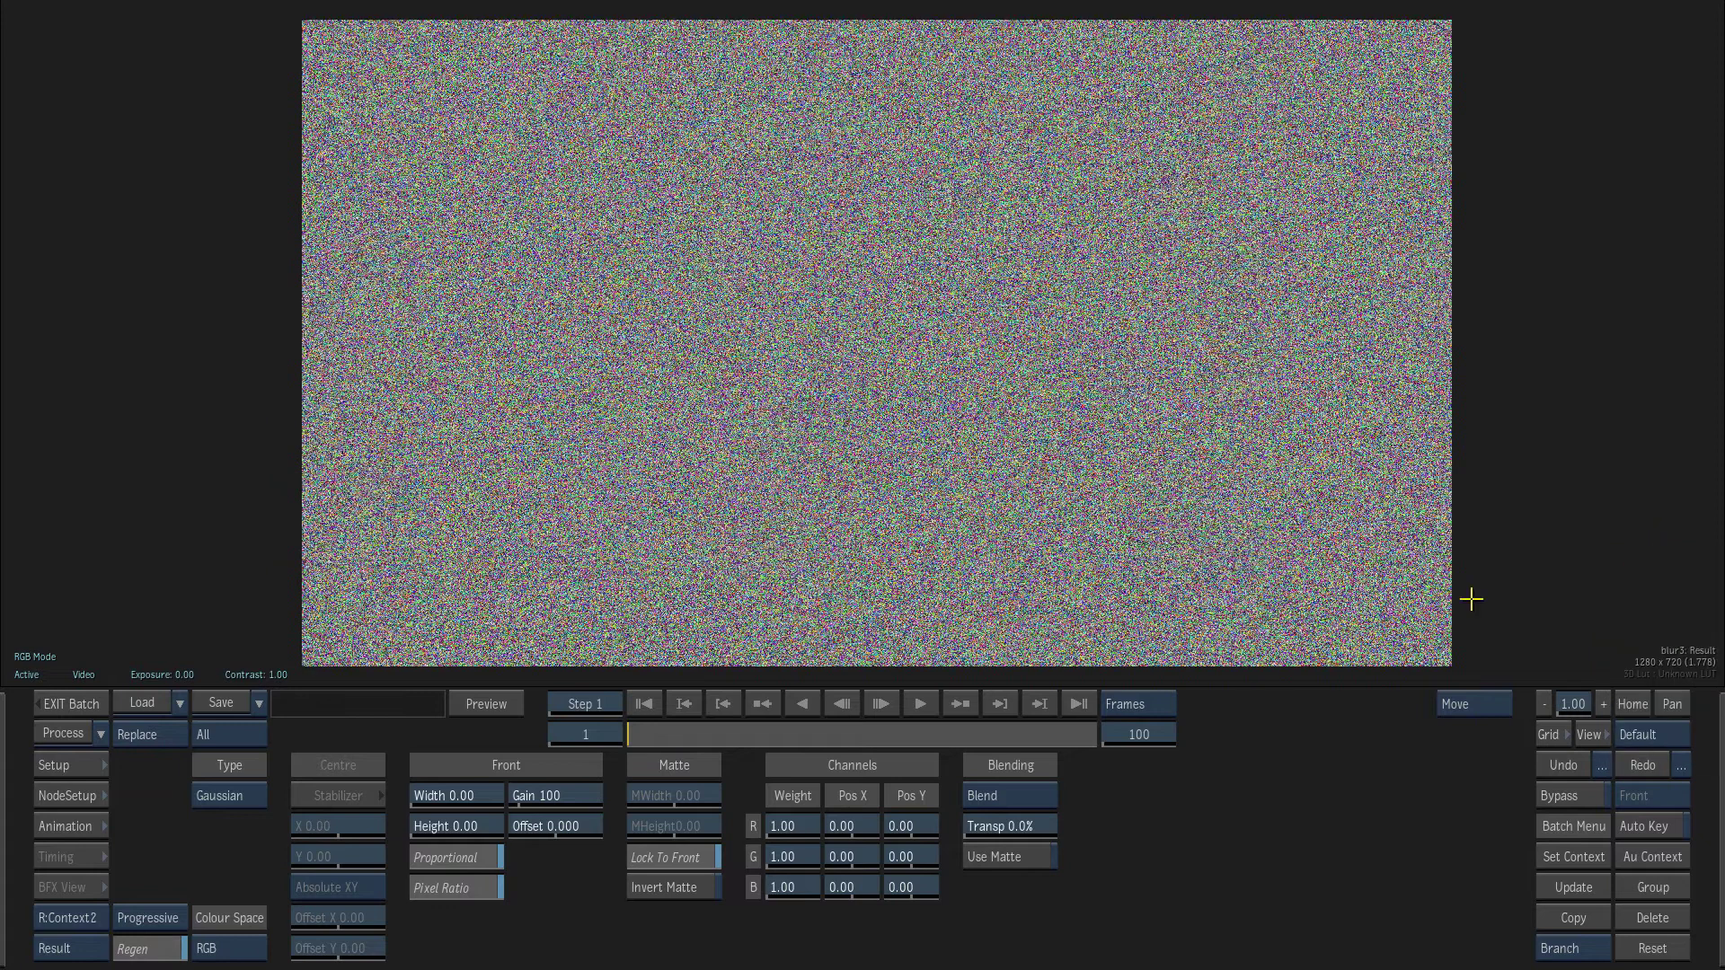
pyautogui.click(522, 796)
pyautogui.click(436, 674)
pyautogui.click(445, 645)
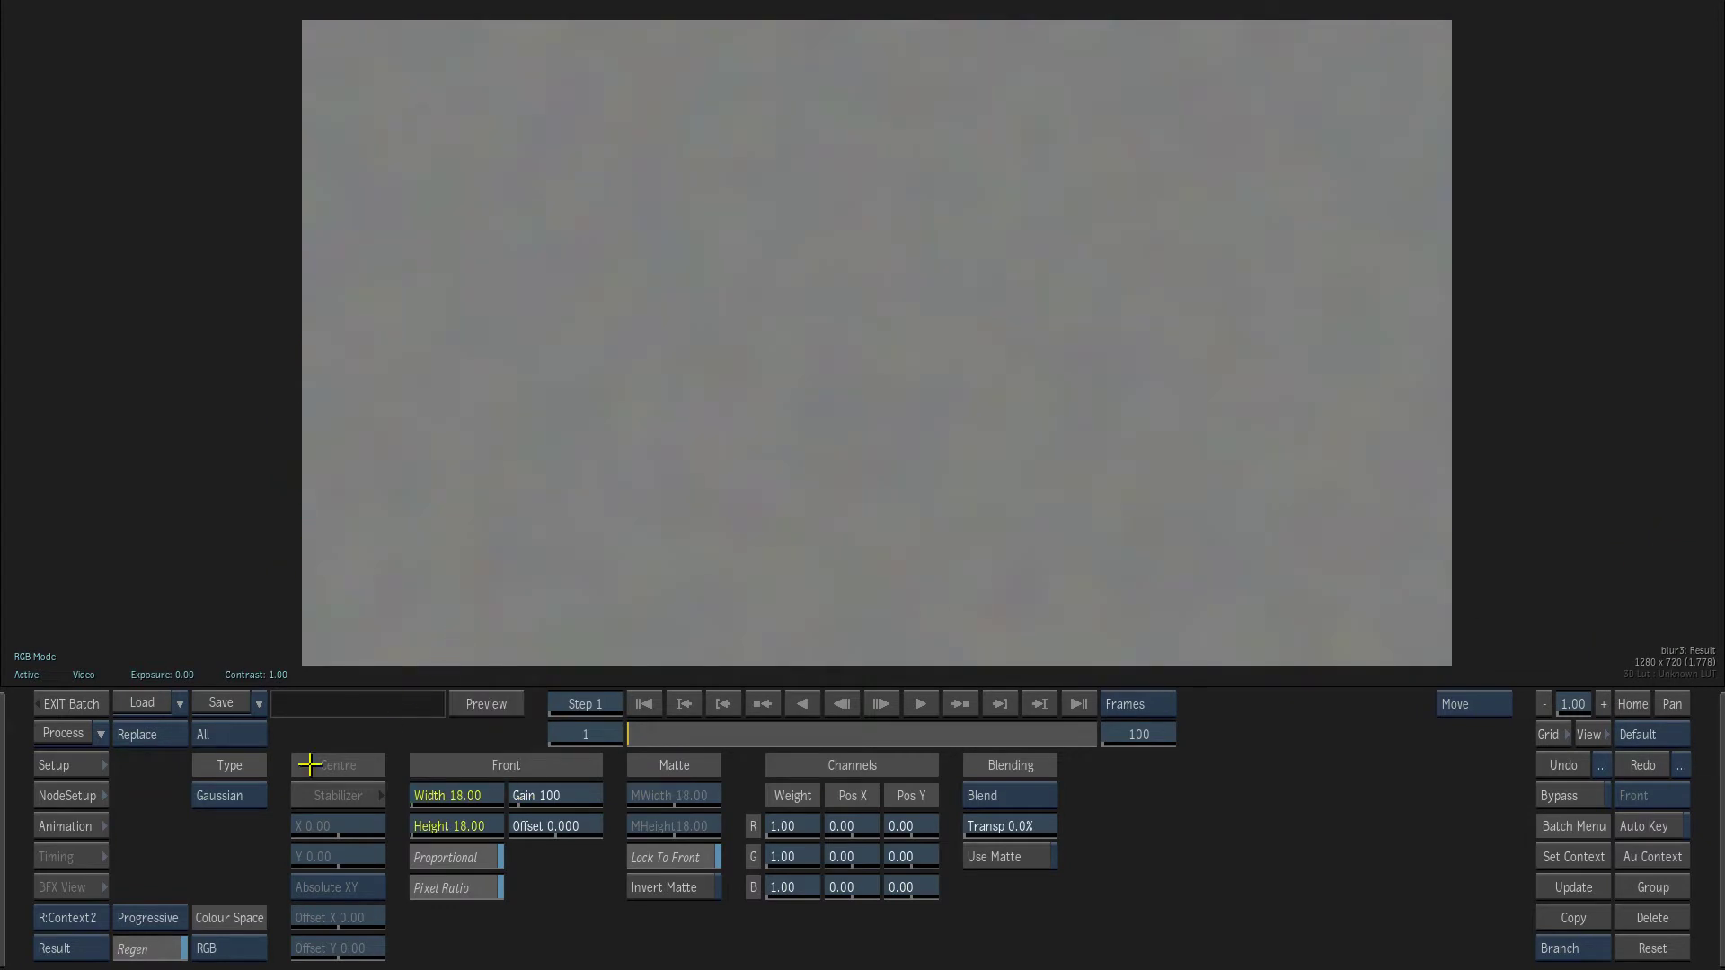
# - Add a Colour Correct node after the Blur and set its blue gain to 0
pyautogui.moveTo(3, 680)
pyautogui.moveTo(765, 823); pyautogui.dragTo(627, 232)
pyautogui.doubleClick(630, 215)
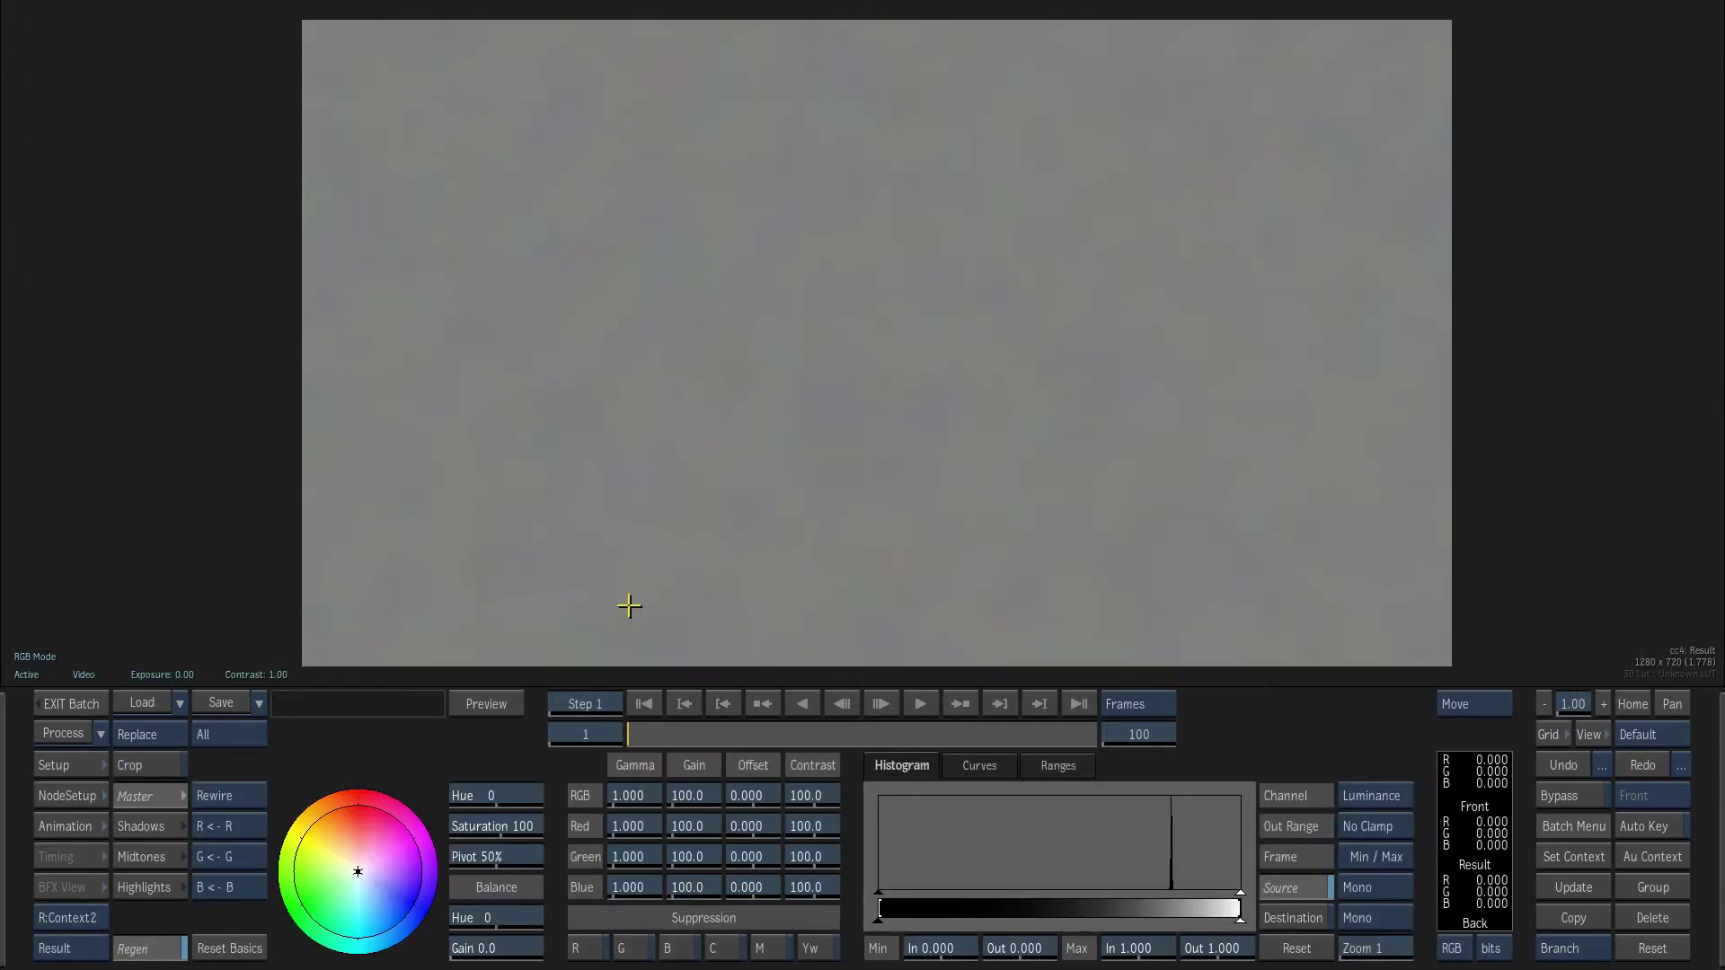
pyautogui.click(710, 887)
pyautogui.write('0')
pyautogui.press('Return')
# - Set the Colour Correct's red and green offsets to -0.500 and its maximum output level to 15
pyautogui.click(769, 856)
pyautogui.write('-.5')
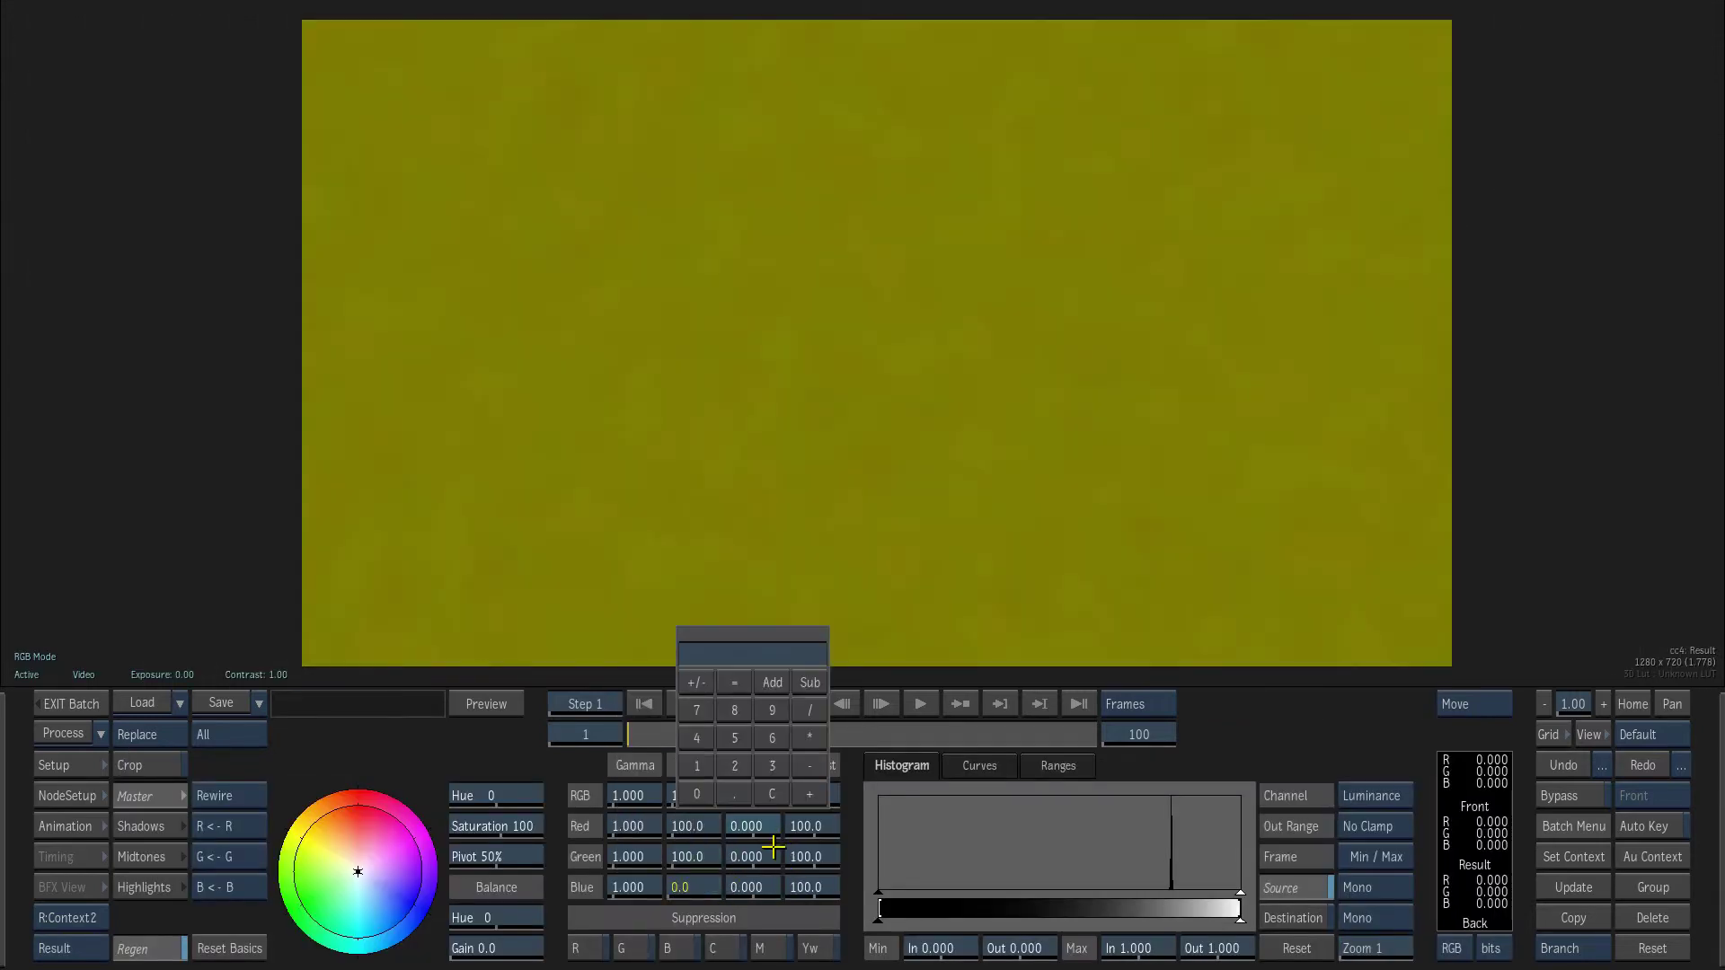
pyautogui.press('Return')
pyautogui.click(769, 857)
pyautogui.write('-.5')
pyautogui.press('Return')
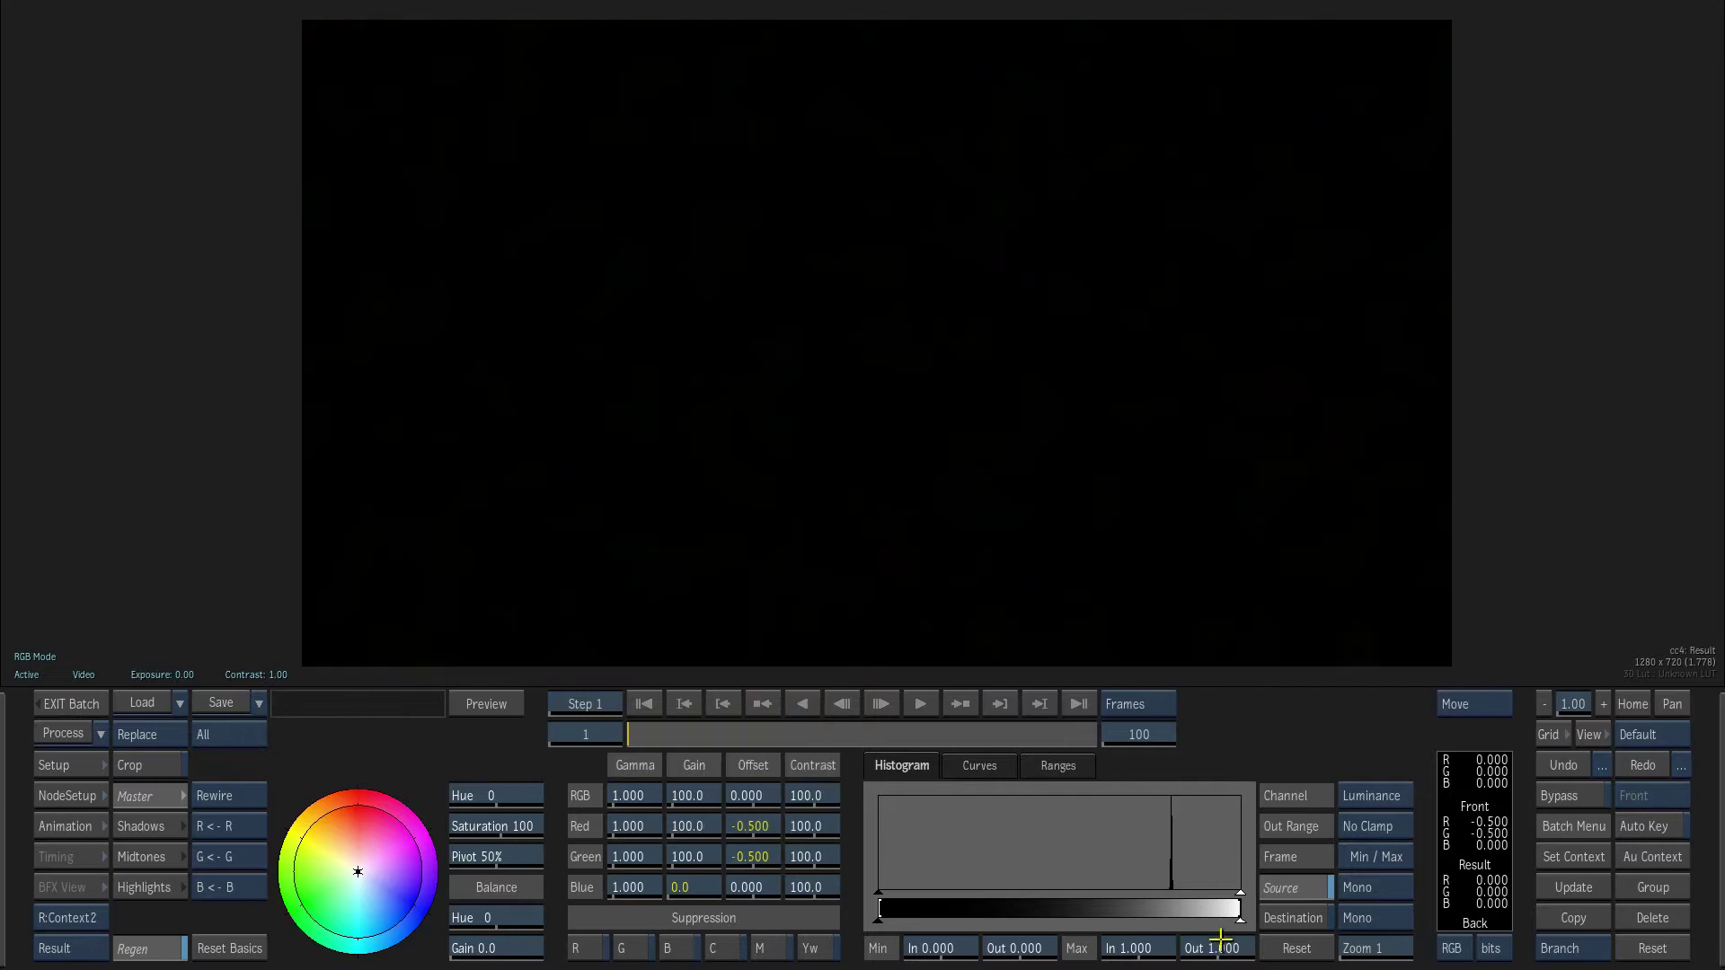
pyautogui.click(1222, 948)
pyautogui.write('15')
pyautogui.press('Return')
# - Add a Motion Blur node fed by the Colour Correct result through both its front and forward vector inputs
pyautogui.moveTo(3, 787)
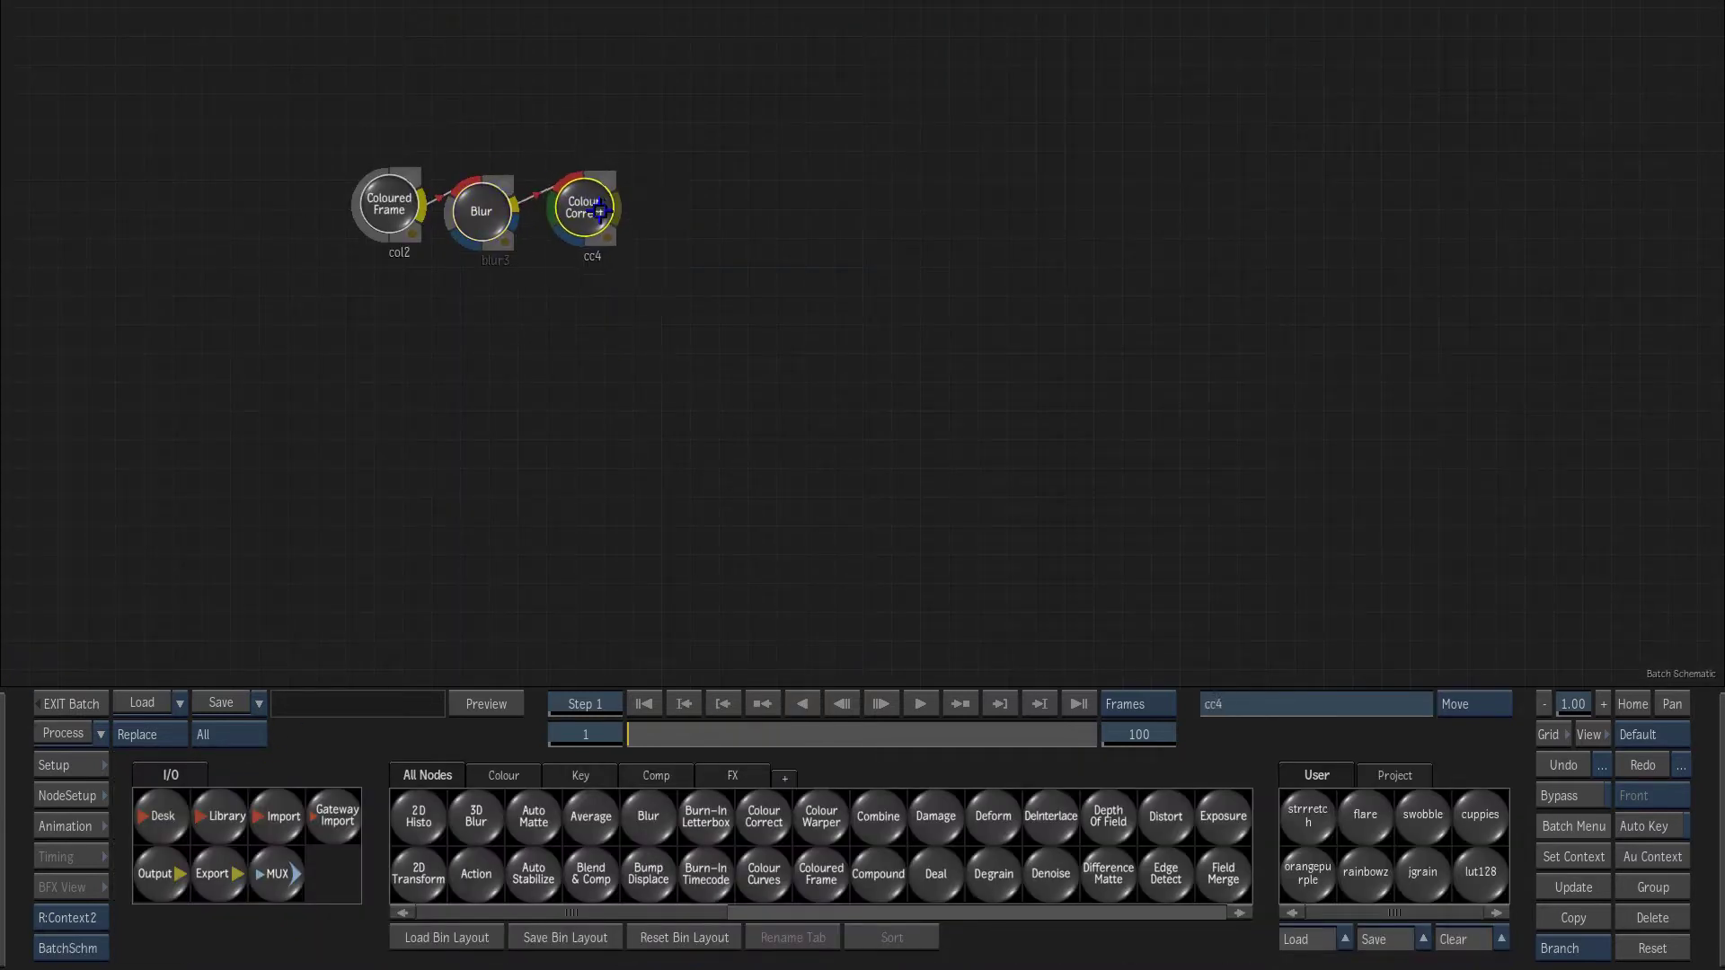
pyautogui.scroll(-3, 917, 872)
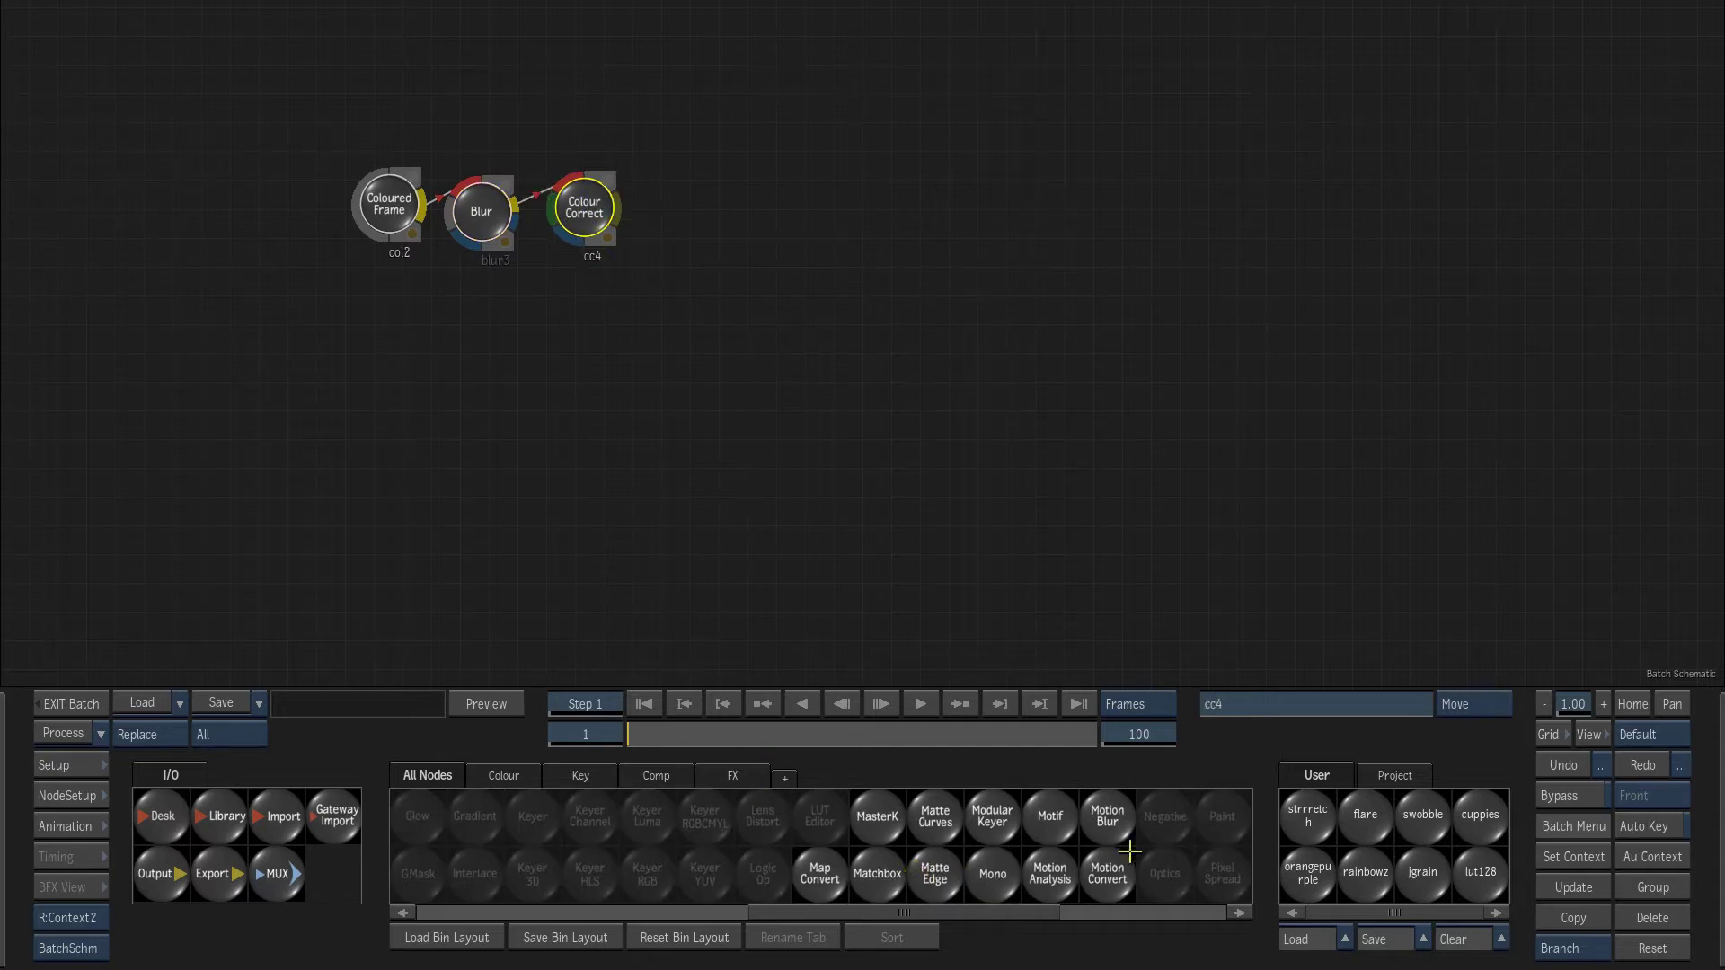
pyautogui.click(1107, 813)
pyautogui.click(791, 251)
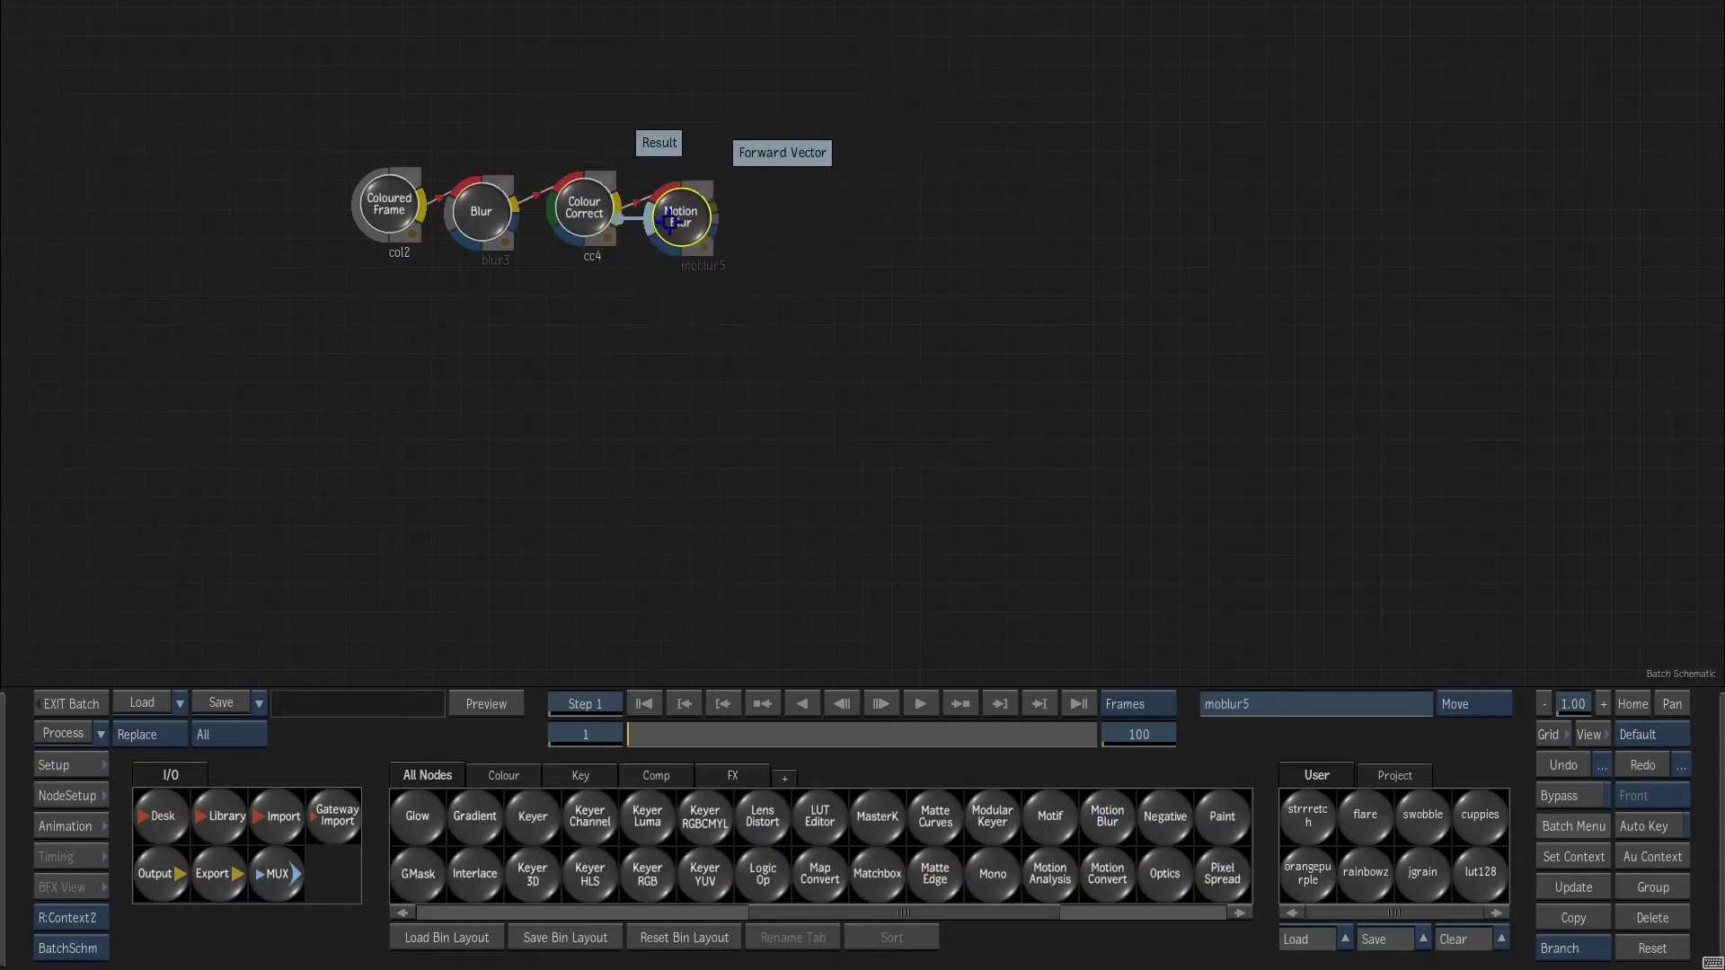
# - Show the Motion Blur's vector icons with a grid step of 20 and scale of 100, and scrub through the early frames
pyautogui.click(559, 787)
pyautogui.click(574, 859)
pyautogui.write('50')
pyautogui.press('Return')
pyautogui.click(578, 886)
pyautogui.write('100100')
pyautogui.press('Return')
pyautogui.press('F4')
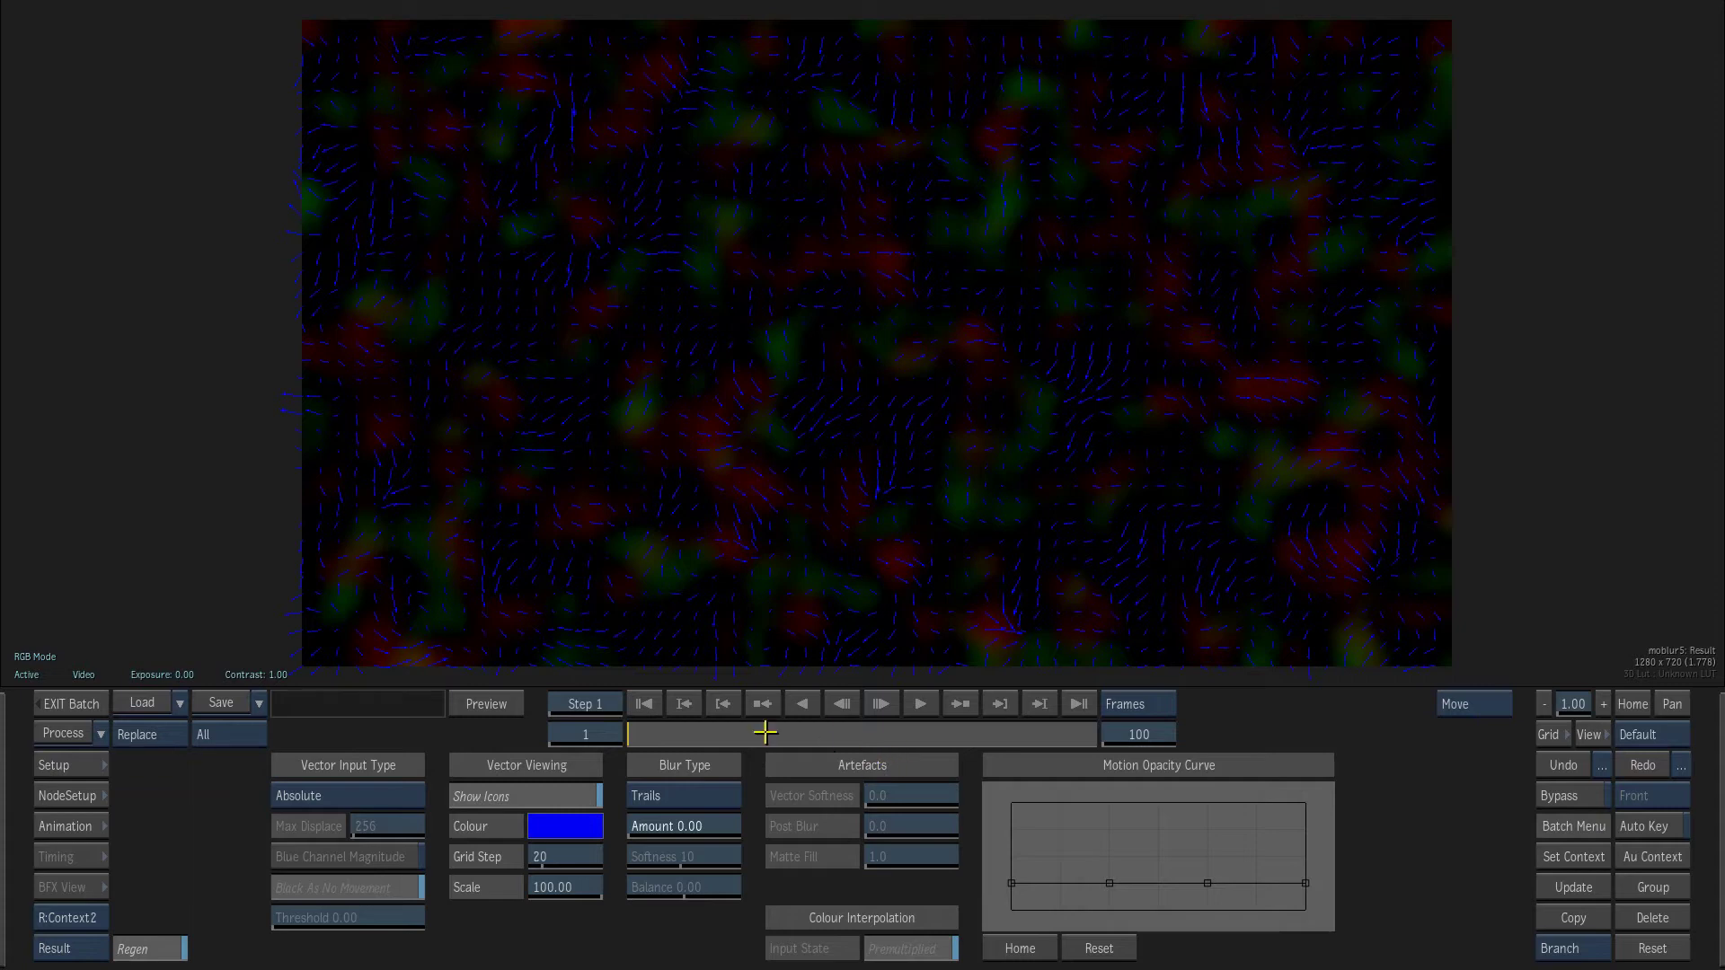
pyautogui.moveTo(661, 738); pyautogui.dragTo(724, 736)
pyautogui.click(645, 705)
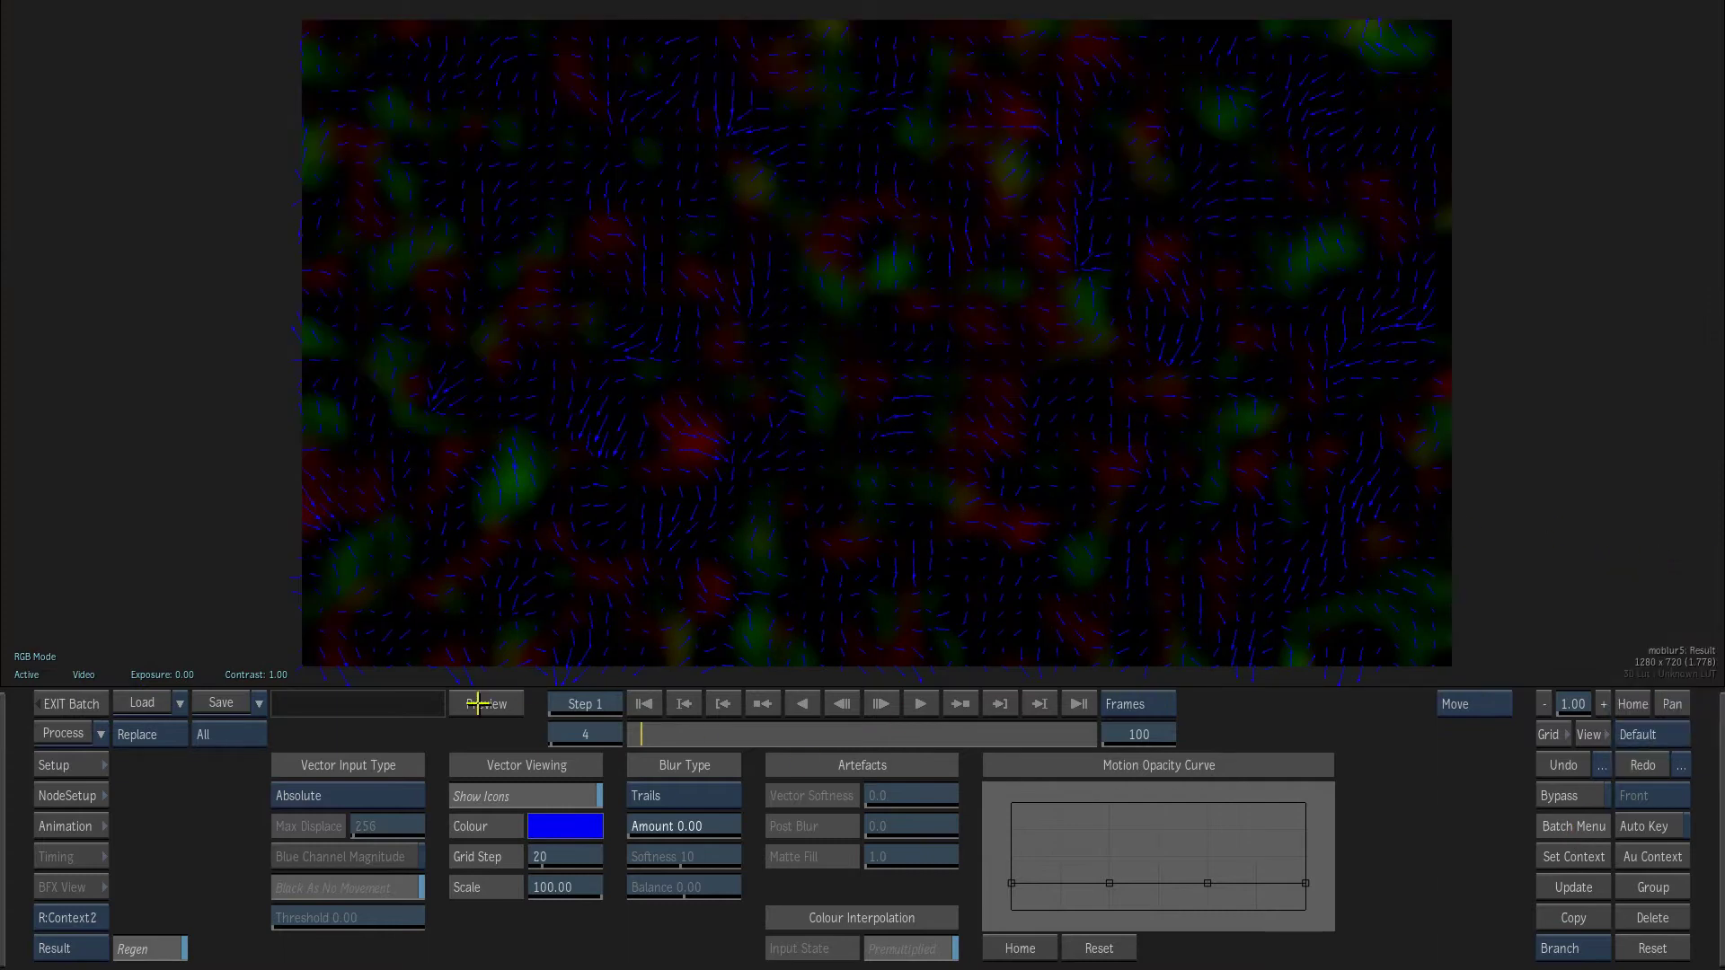
# - Set the Colour Correct's green offset to -0.508 and nudge the Motion Blur node slightly upward in the schematic
pyautogui.moveTo(4, 837)
pyautogui.click(584, 204)
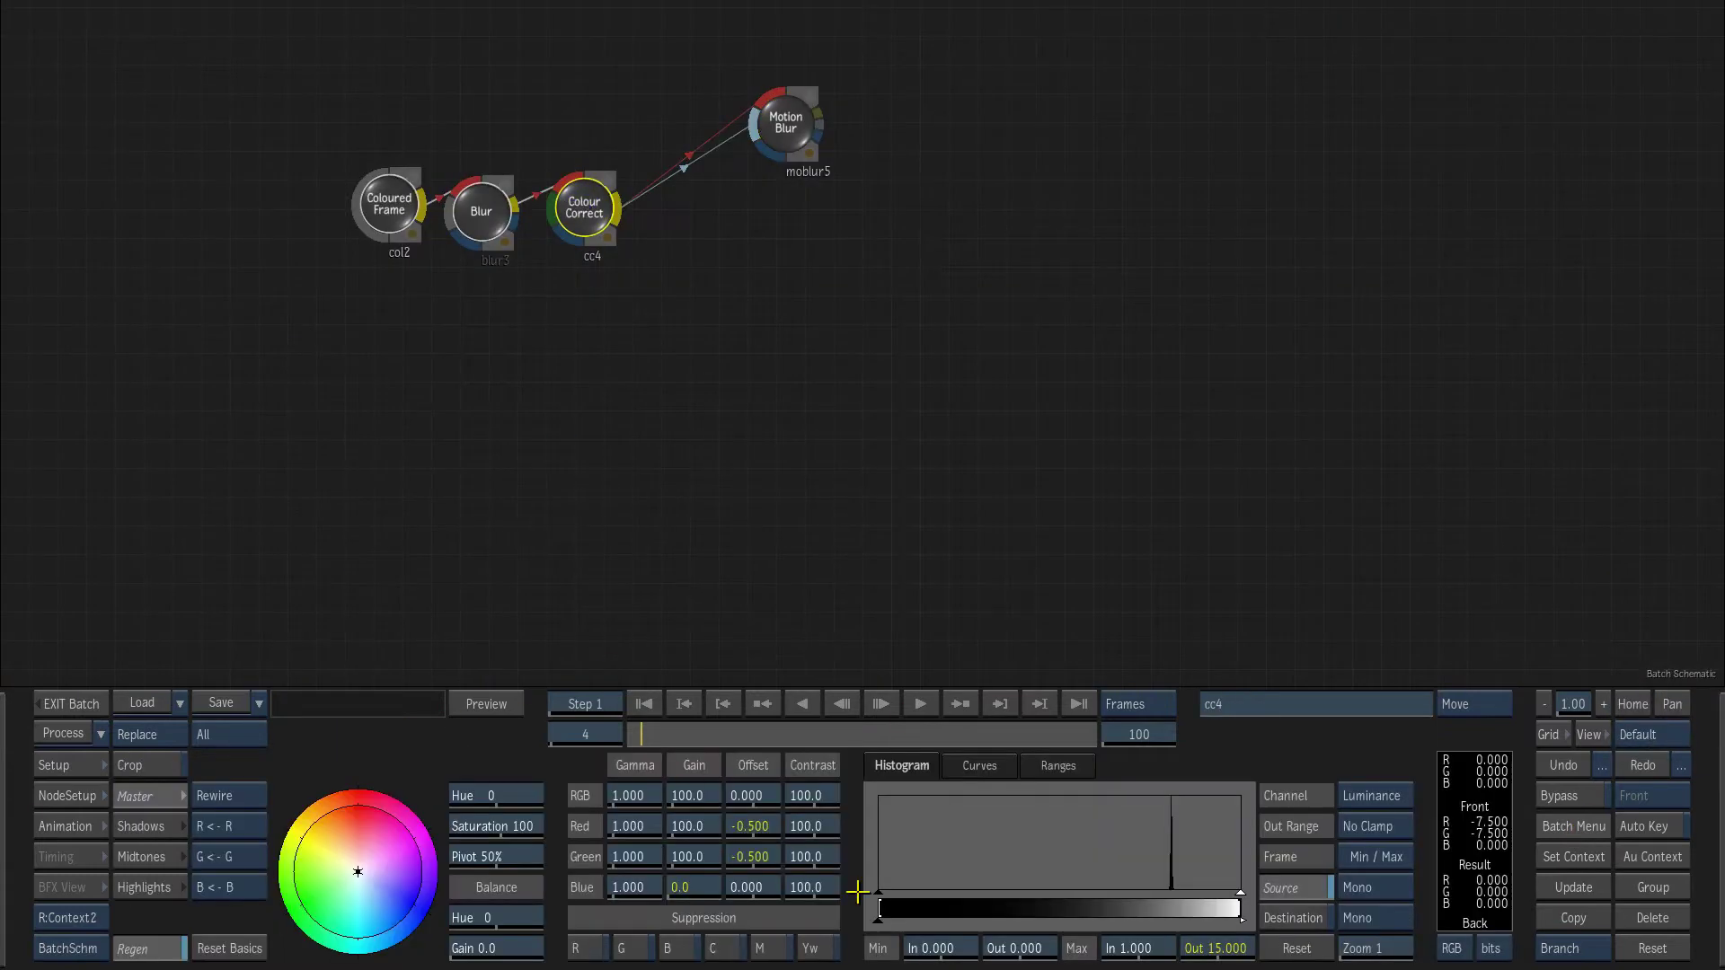
pyautogui.click(760, 856)
pyautogui.click(810, 796)
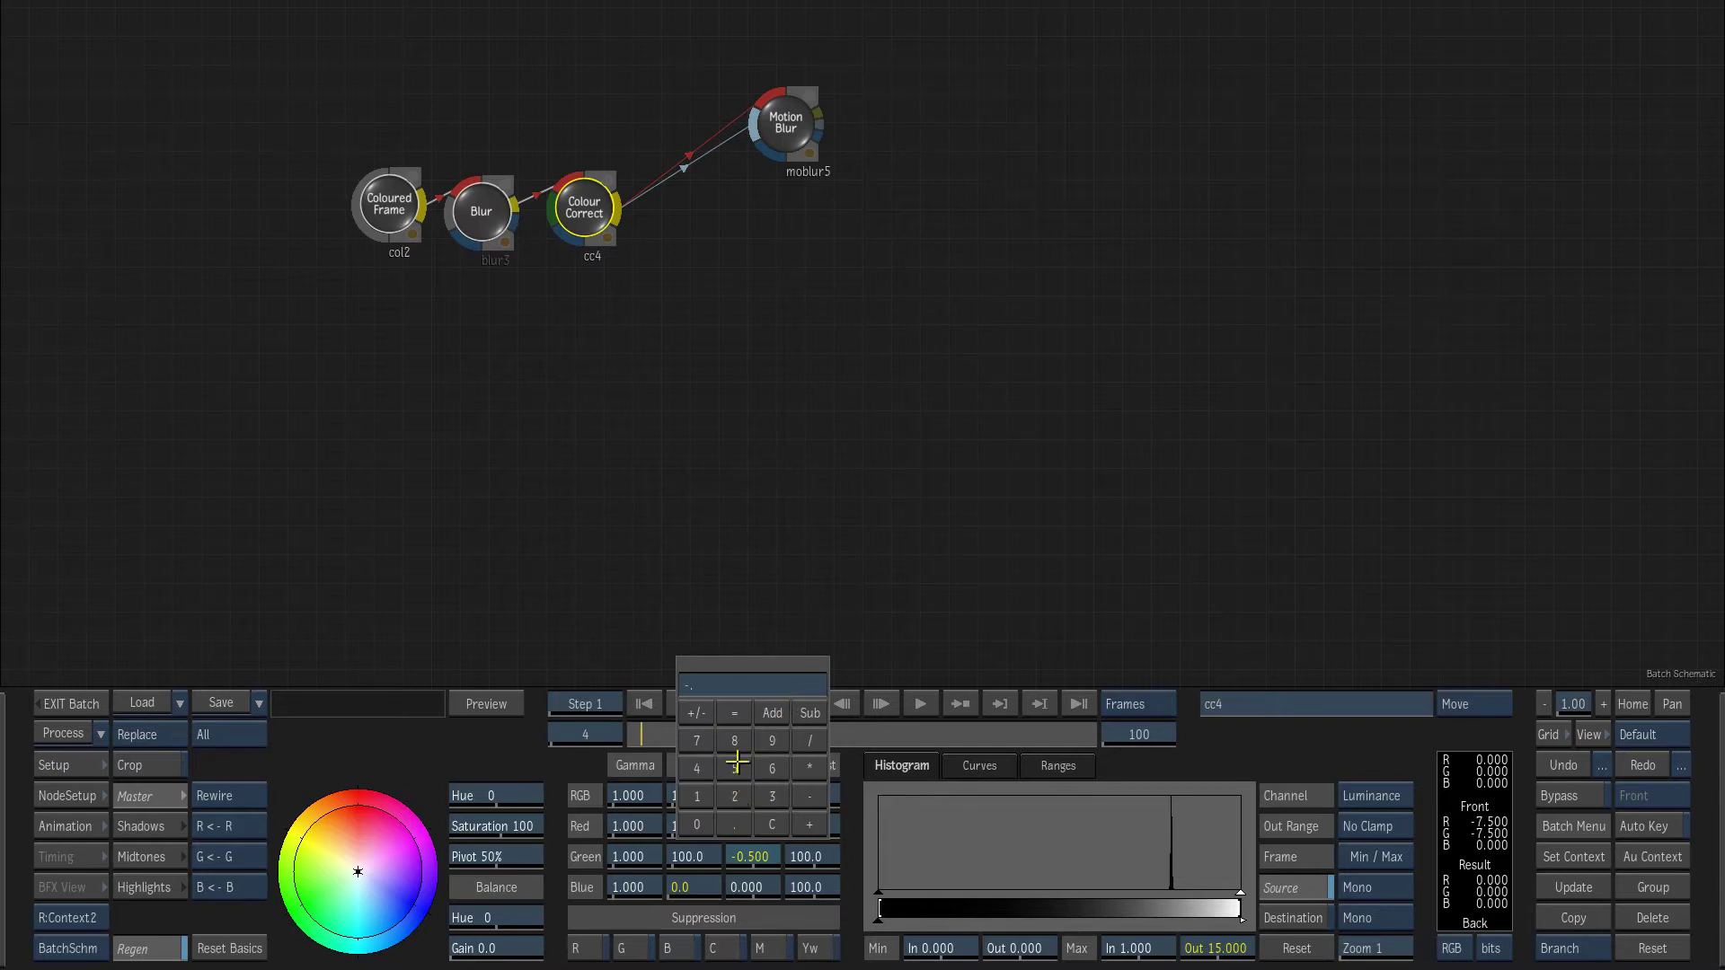
pyautogui.press('Return')
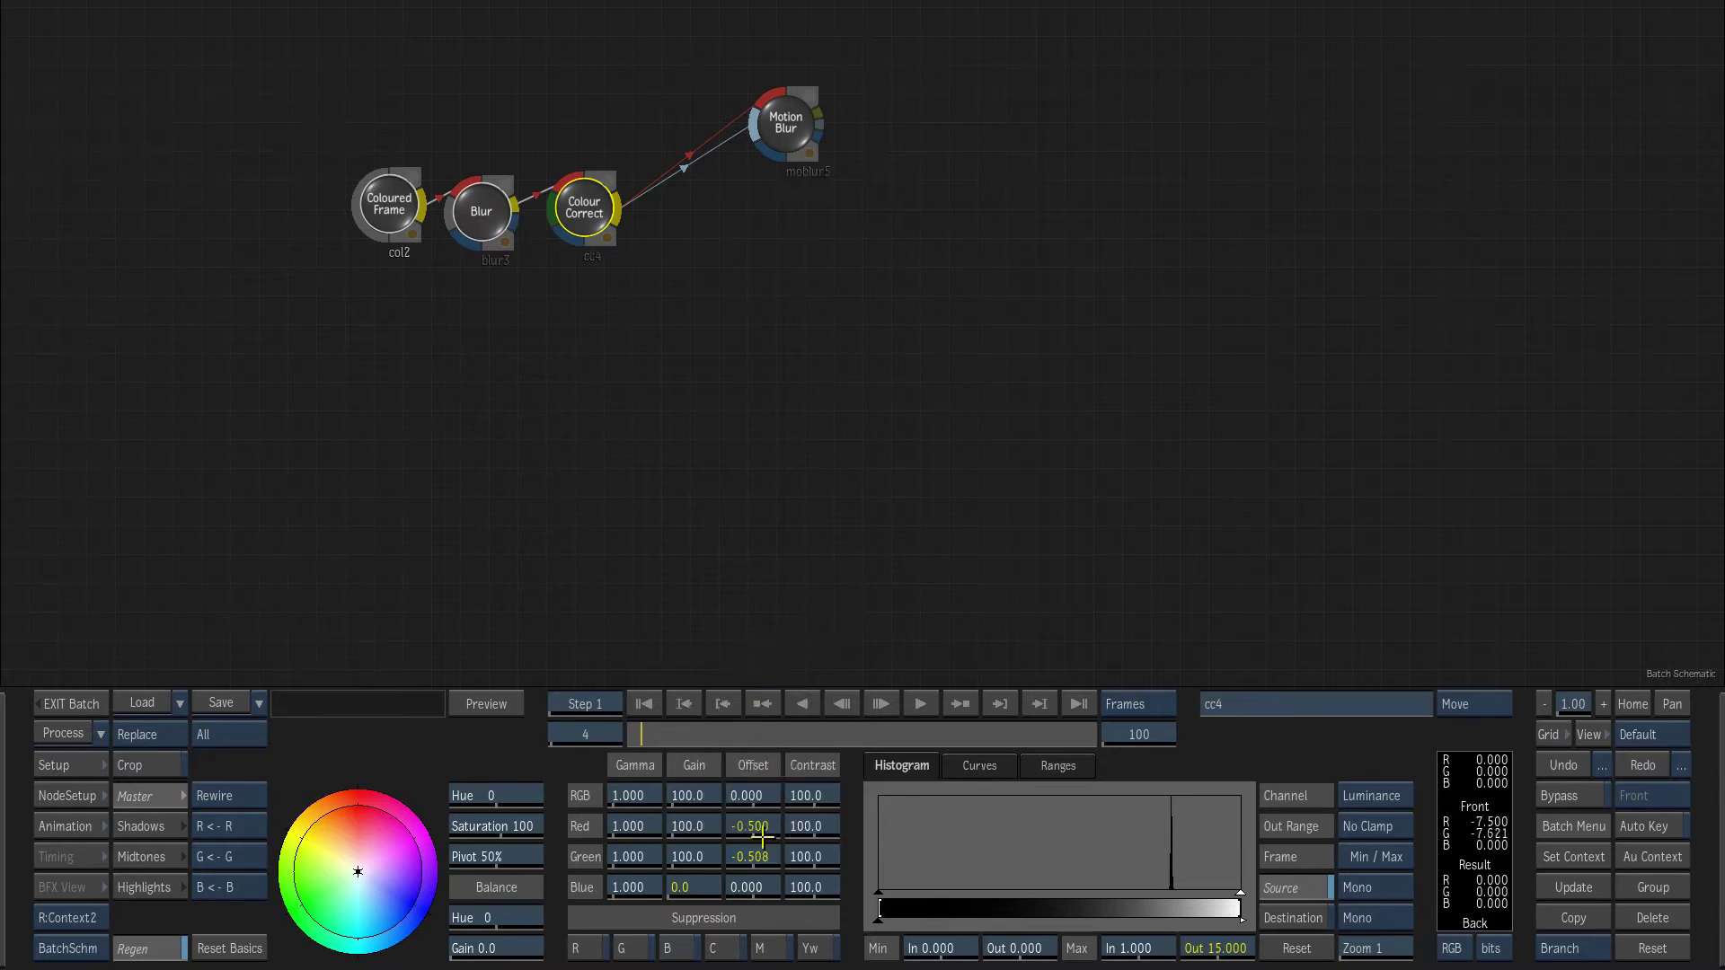
pyautogui.moveTo(780, 131); pyautogui.dragTo(784, 117)
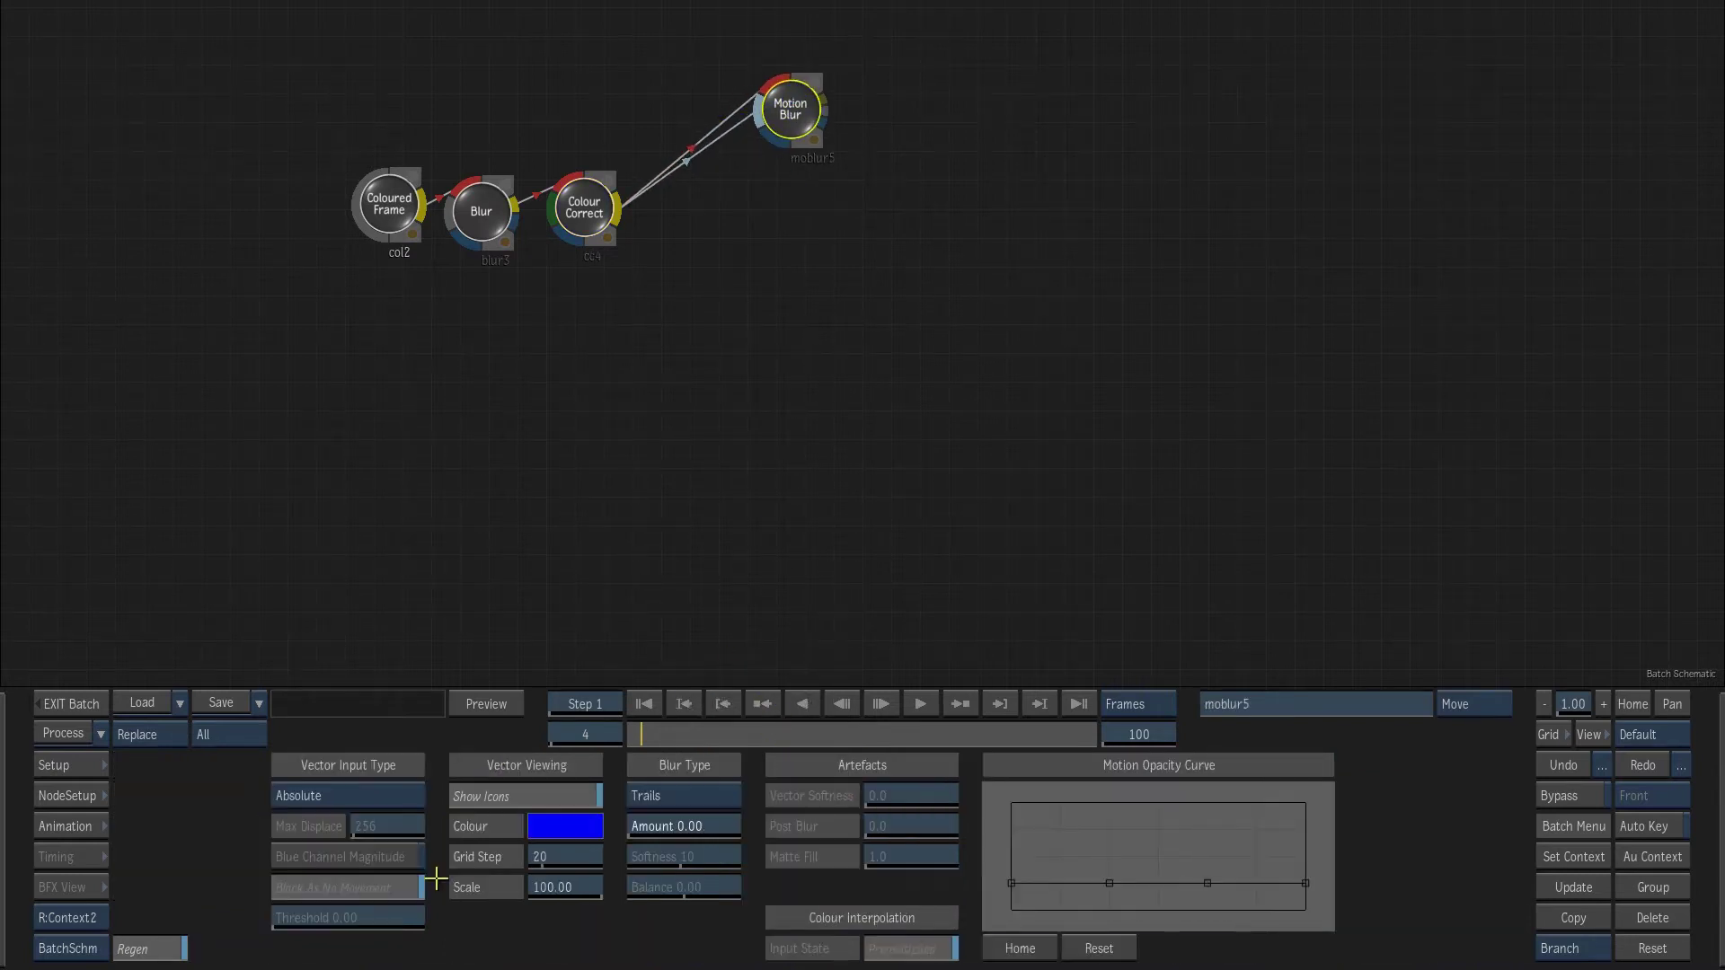
# - Add a Pixel Spread node below, feed its front and vector inputs from the Colour Correct, and set its spread type to Vector Warp
pyautogui.moveTo(7, 864)
pyautogui.press('p')
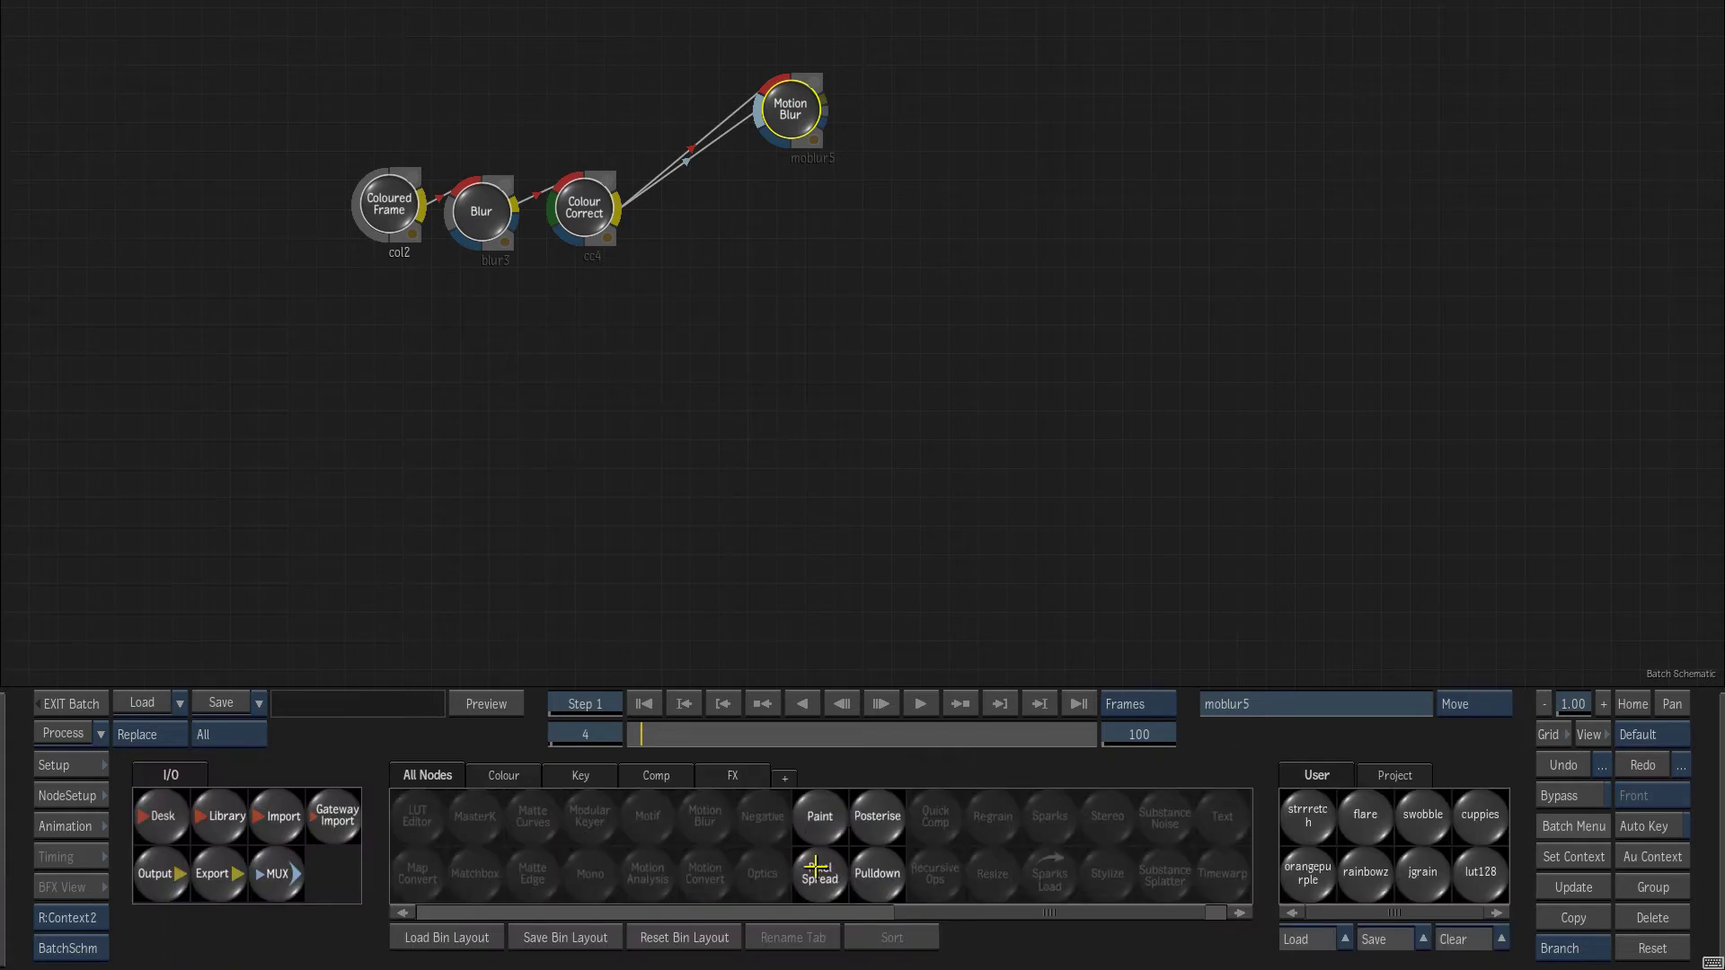
pyautogui.click(806, 869)
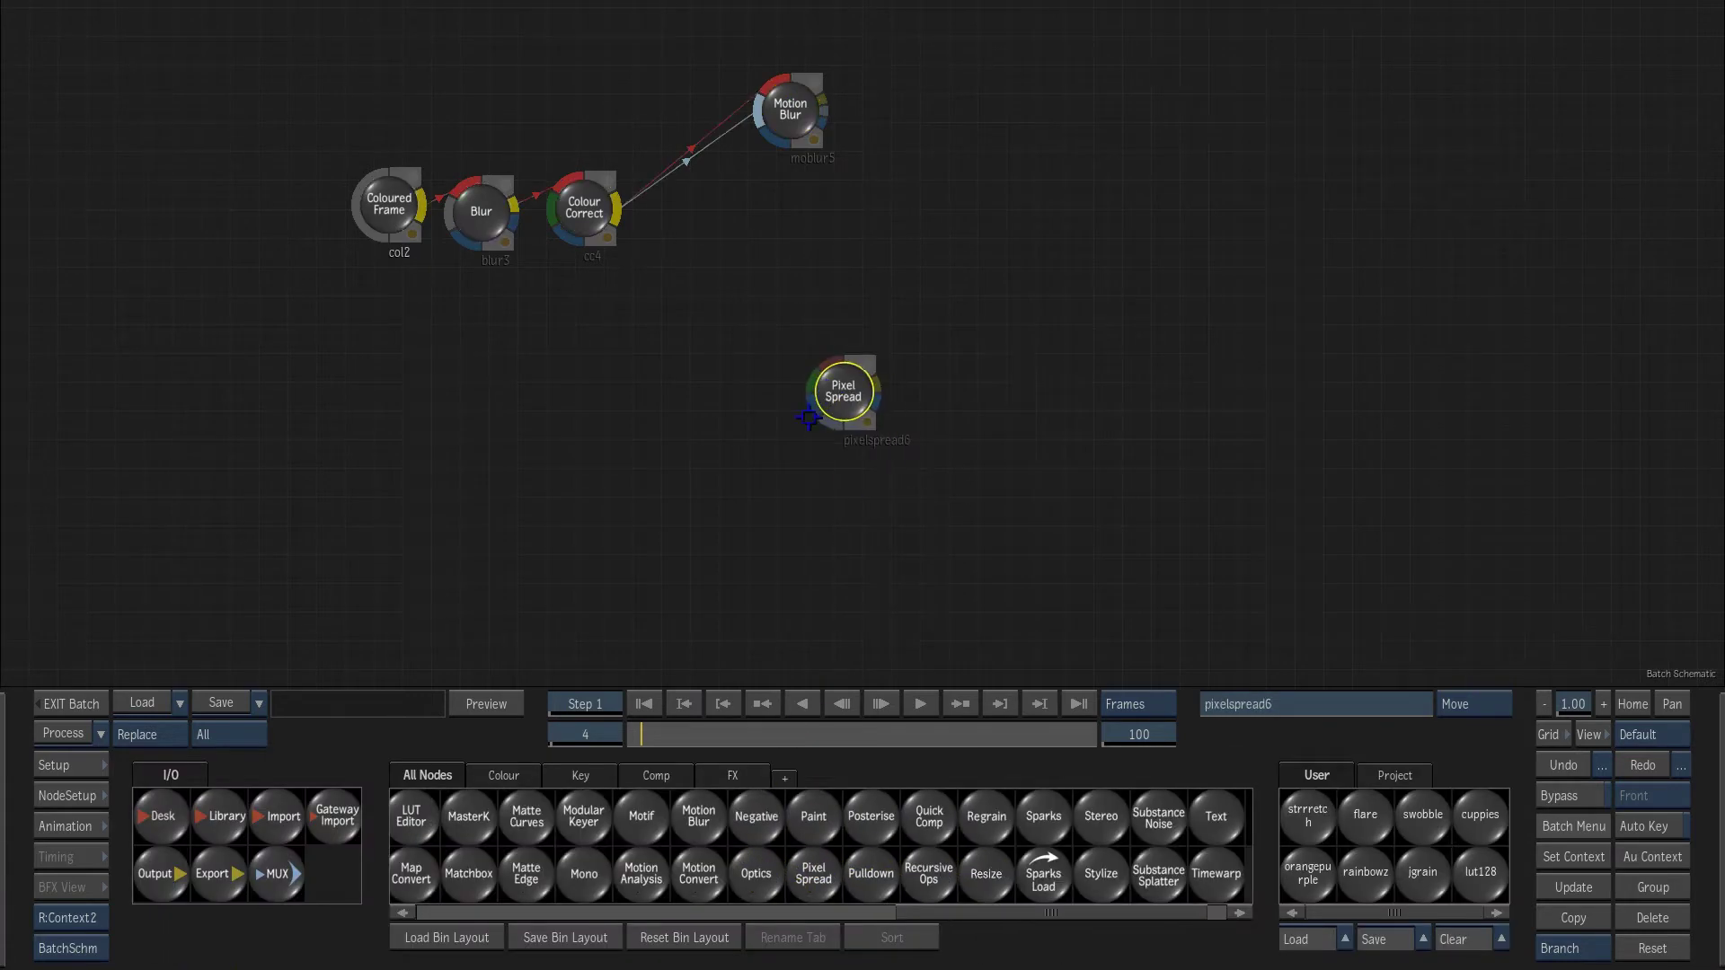
pyautogui.moveTo(837, 409); pyautogui.dragTo(692, 532)
pyautogui.click(468, 825)
pyautogui.click(458, 775)
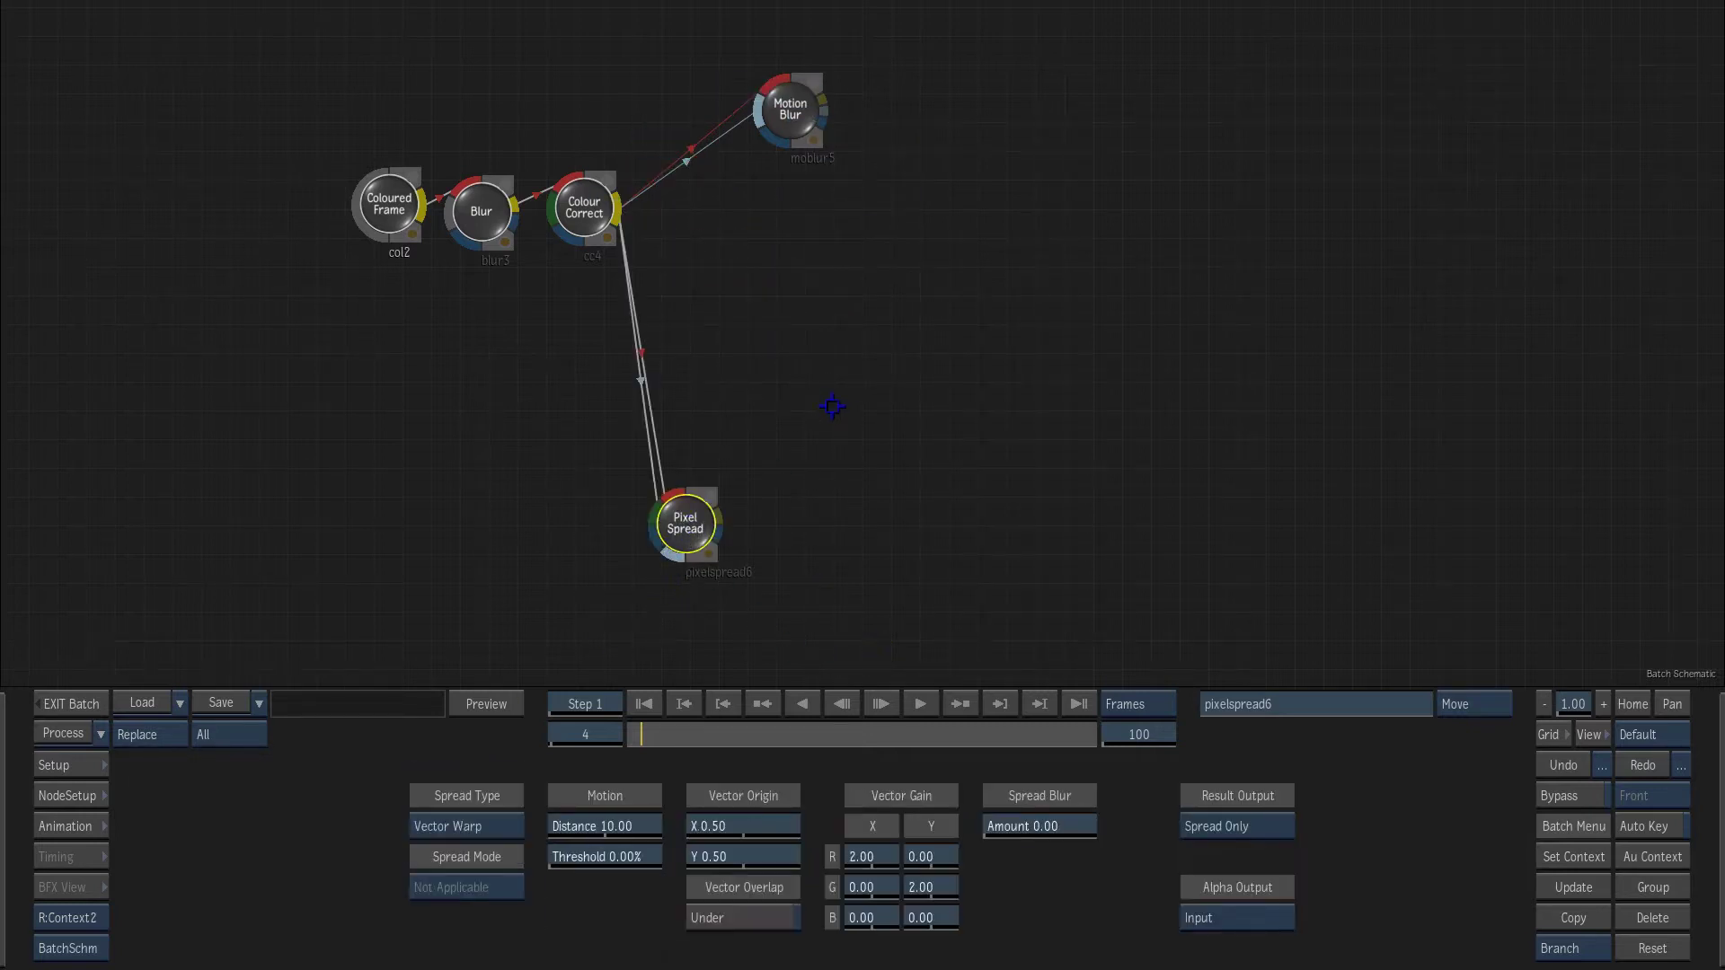
# - Set the Pixel Spread's red X and green Y vector gains to 1.00 and both vector origin values to 0
pyautogui.press('F4')
pyautogui.keyDown('ctrl'); pyautogui.click(878, 861); pyautogui.keyUp('ctrl')
pyautogui.keyDown('ctrl'); pyautogui.click(943, 888); pyautogui.keyUp('ctrl')
pyautogui.click(726, 834)
pyautogui.write('0')
pyautogui.press('Return')
pyautogui.click(758, 853)
pyautogui.write('0')
pyautogui.press('Return')
pyautogui.press('F1')
pyautogui.press('F4')
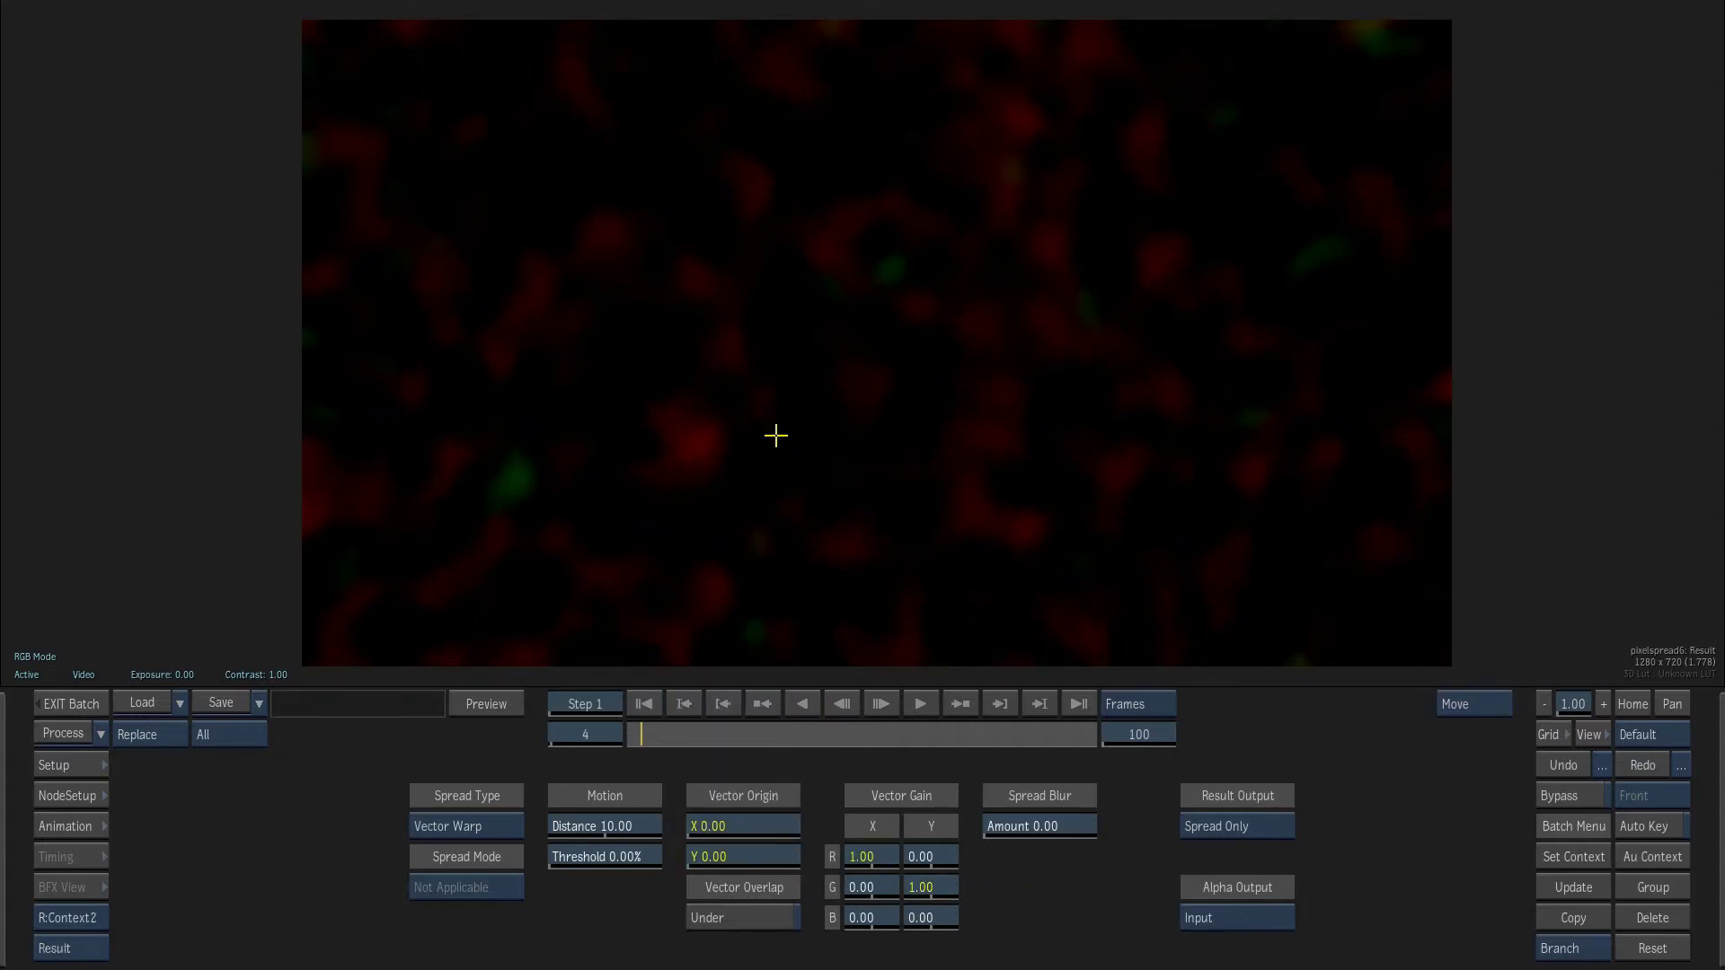
# - Set the Pixel Spread's spread blur amount to 9.00, compare its front and result views up close, and apply the cap view preset
pyautogui.scroll(5, 881, 374)
pyautogui.scroll(3, 1051, 413)
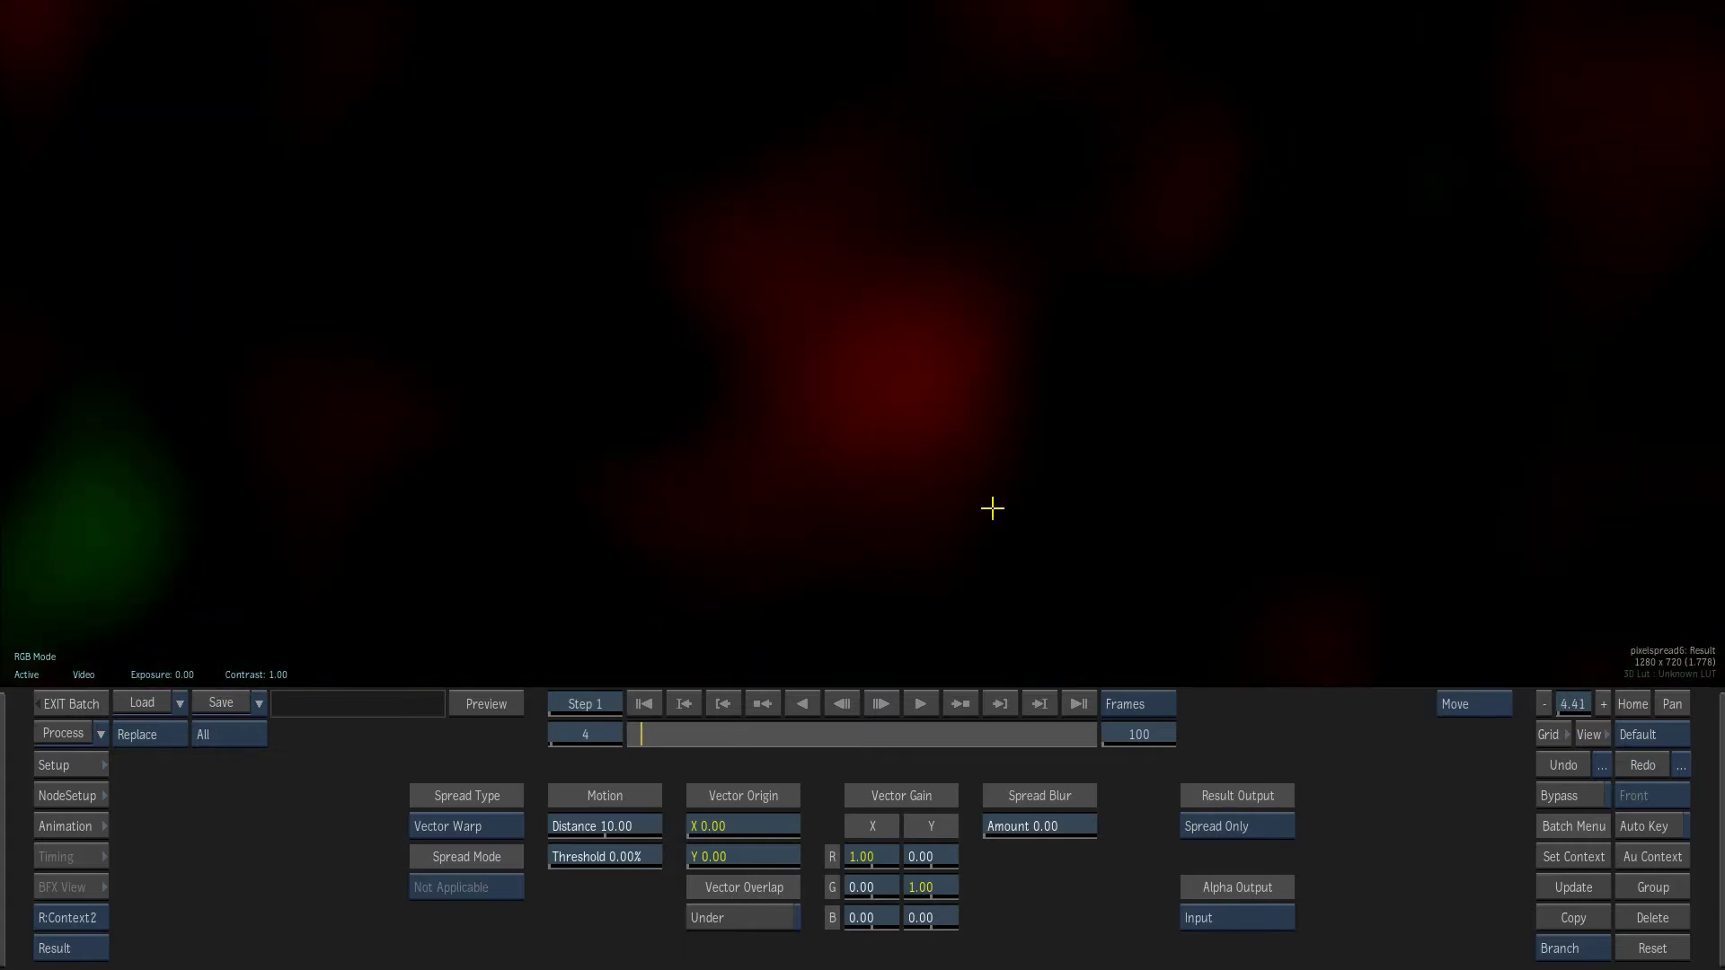
pyautogui.press('F1')
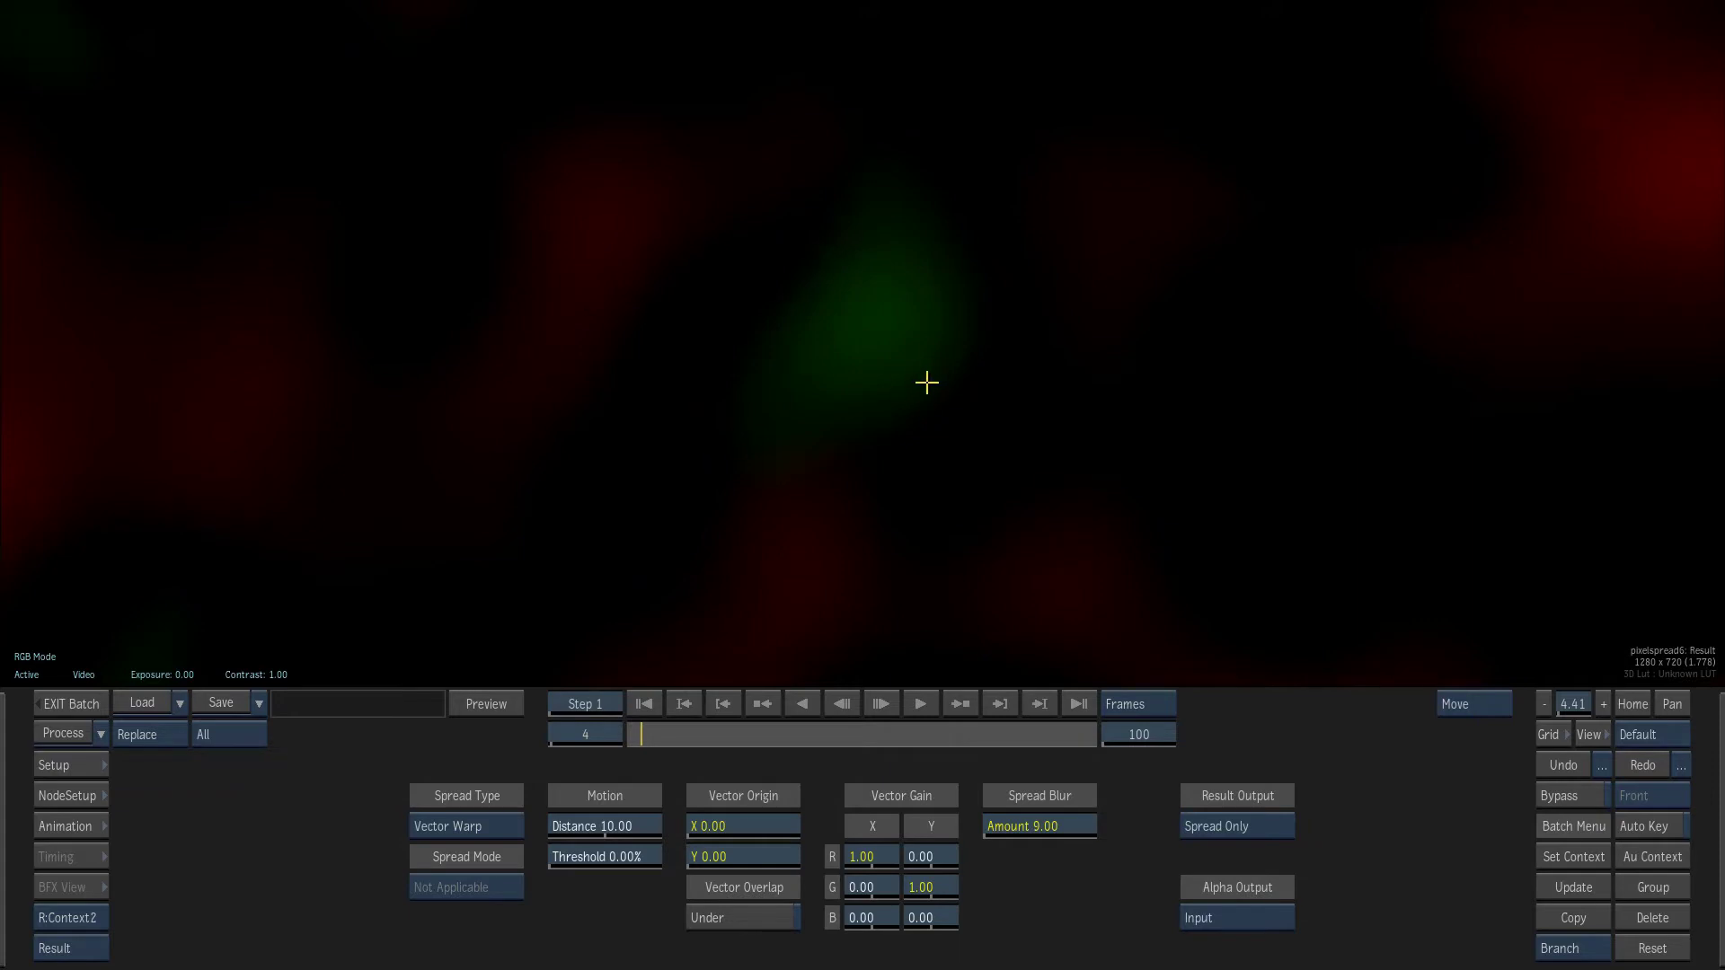
pyautogui.press('F1')
pyautogui.press('F4')
pyautogui.click(1633, 703)
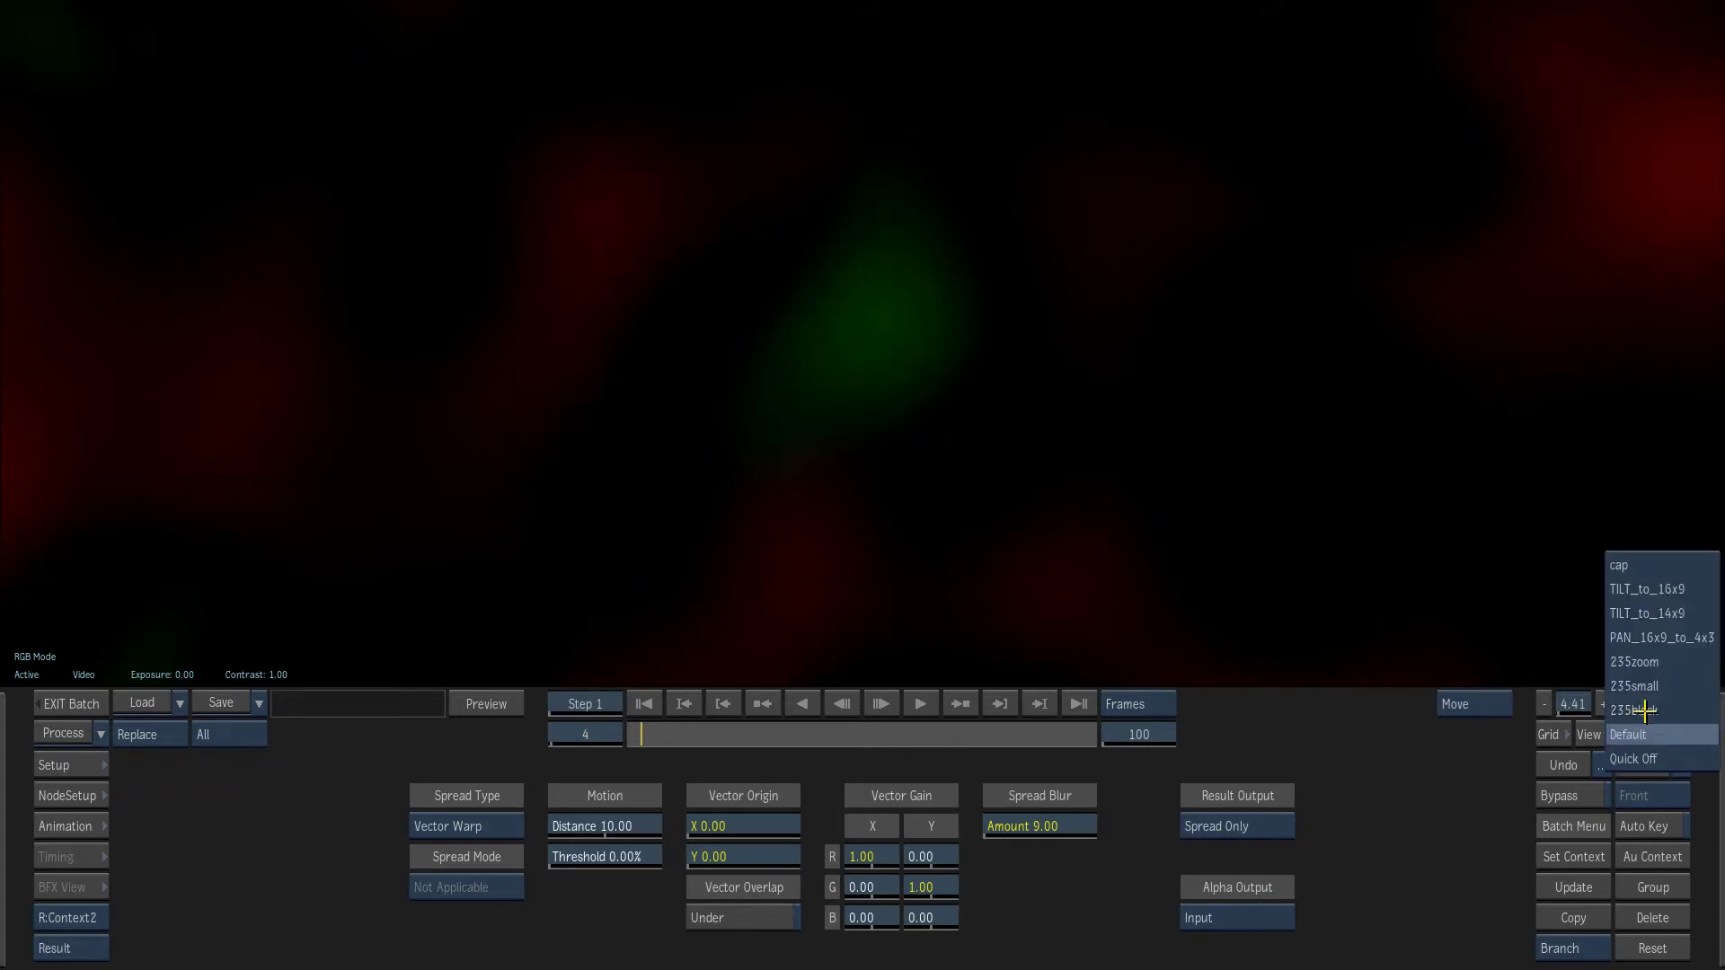
pyautogui.click(1645, 564)
pyautogui.press('F4')
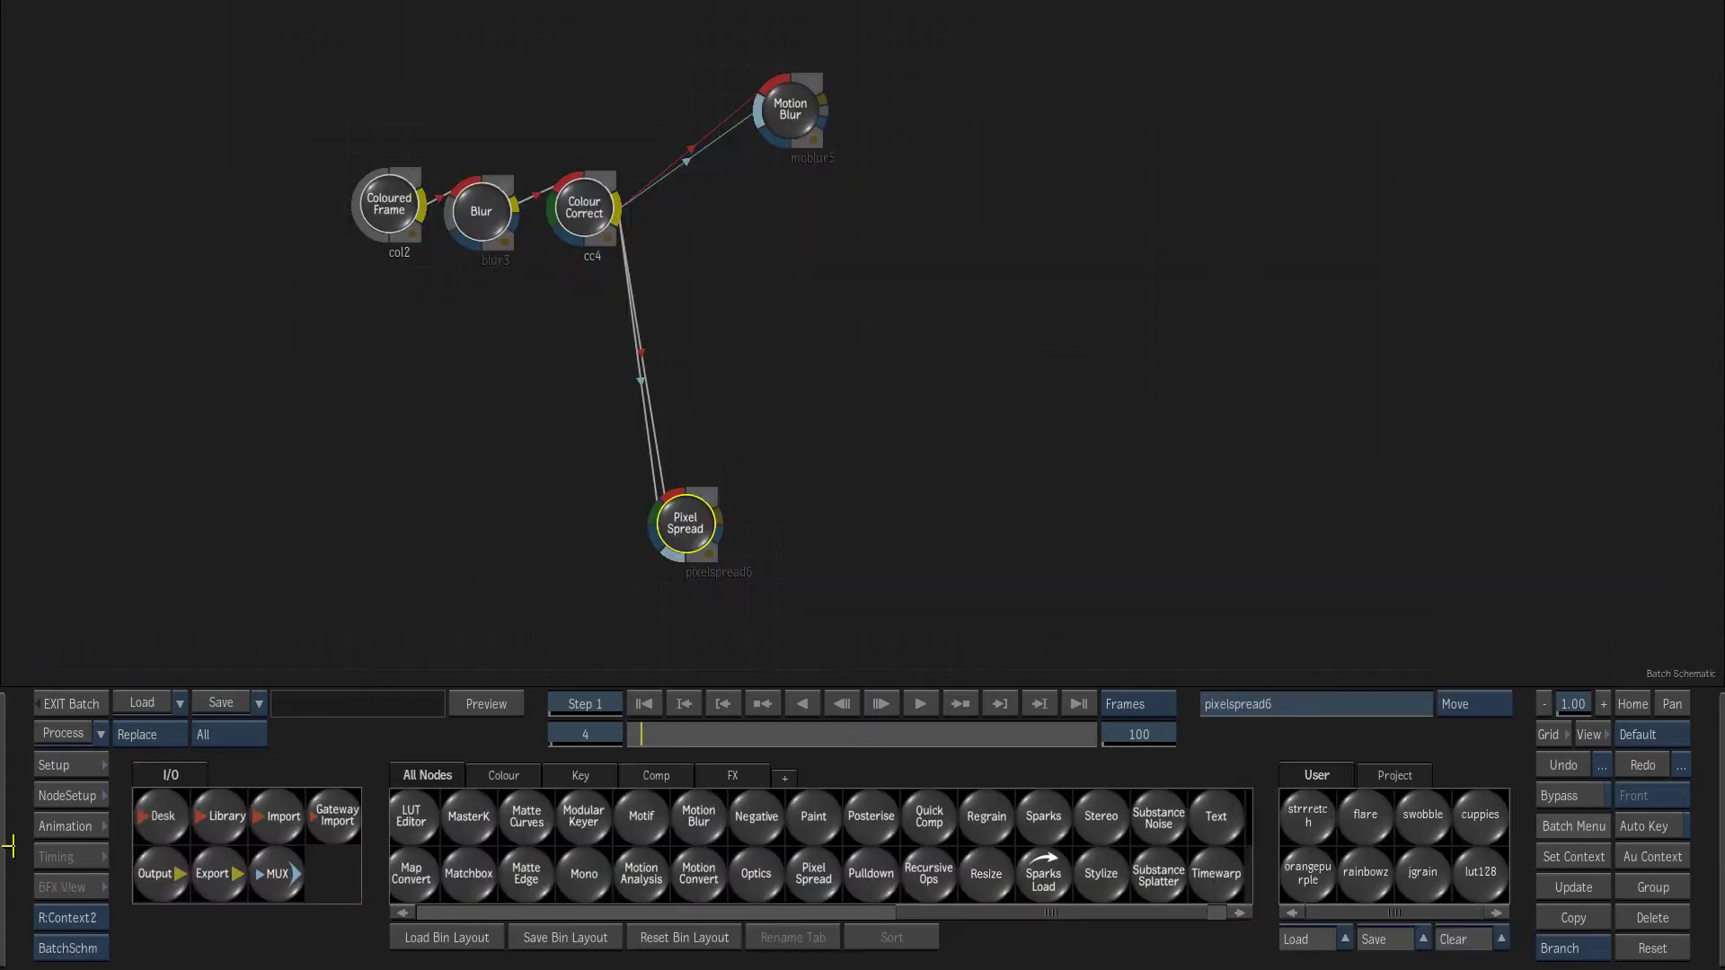
# - Move the Pixel Spread up, add an Export node fed by the Colour Correct, and set its destination to /tmp/fluidtmp
pyautogui.moveTo(696, 547); pyautogui.dragTo(712, 437)
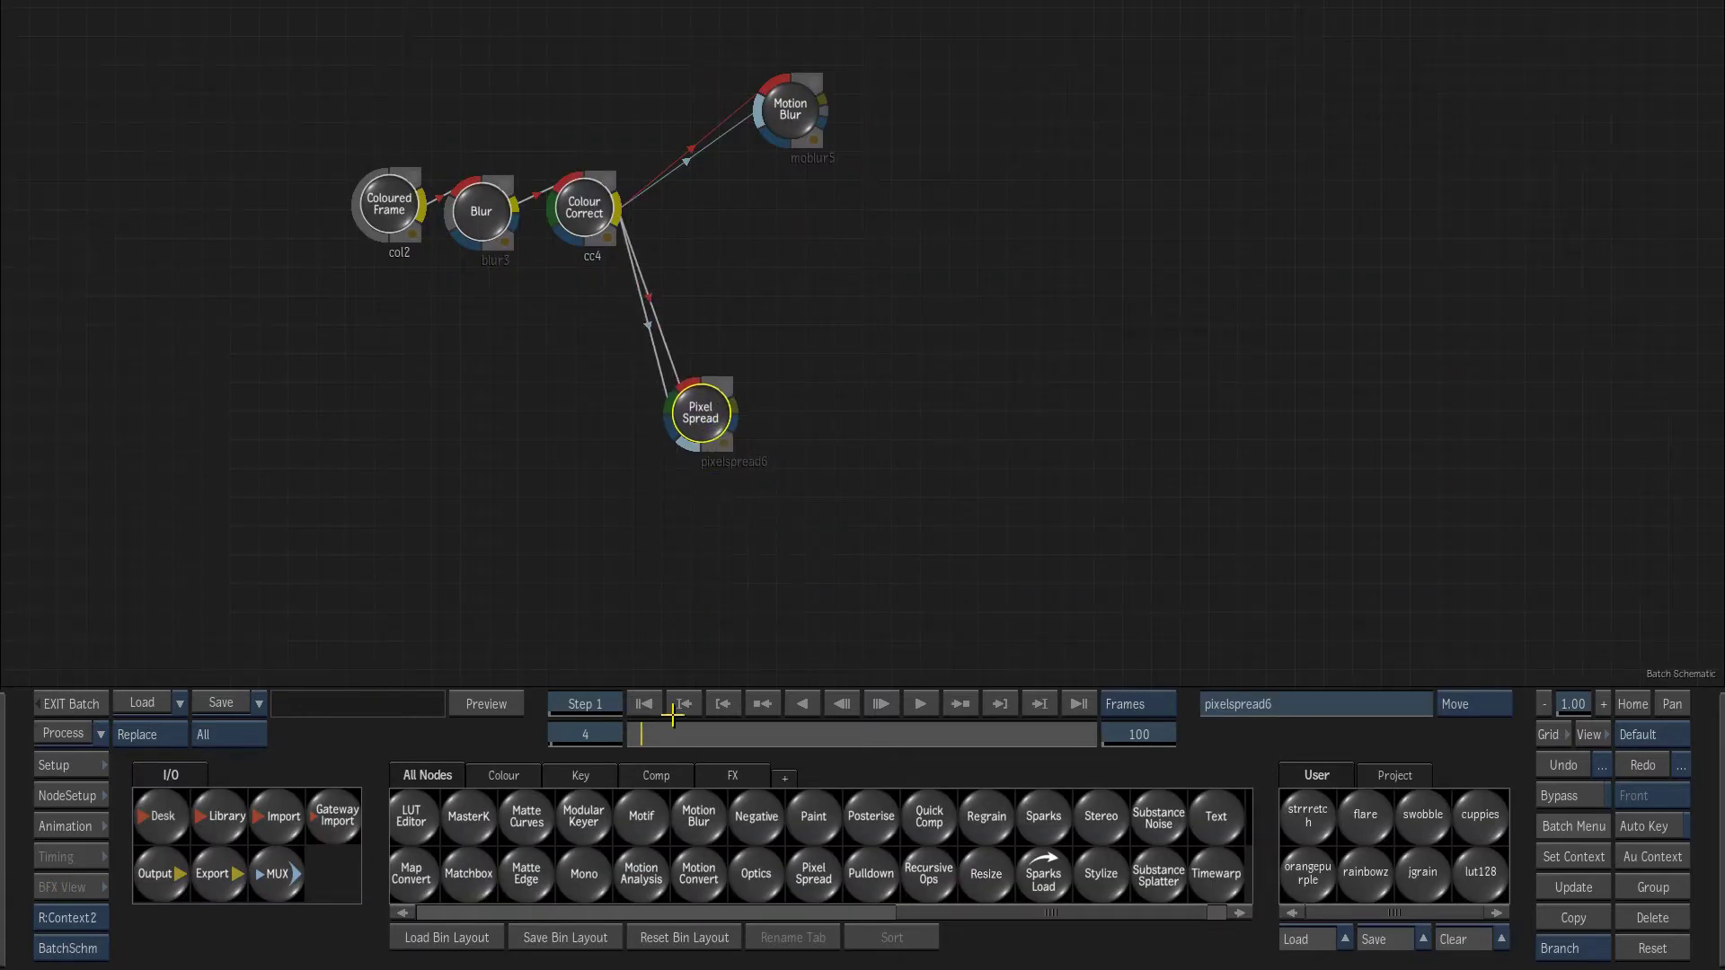
pyautogui.click(219, 885)
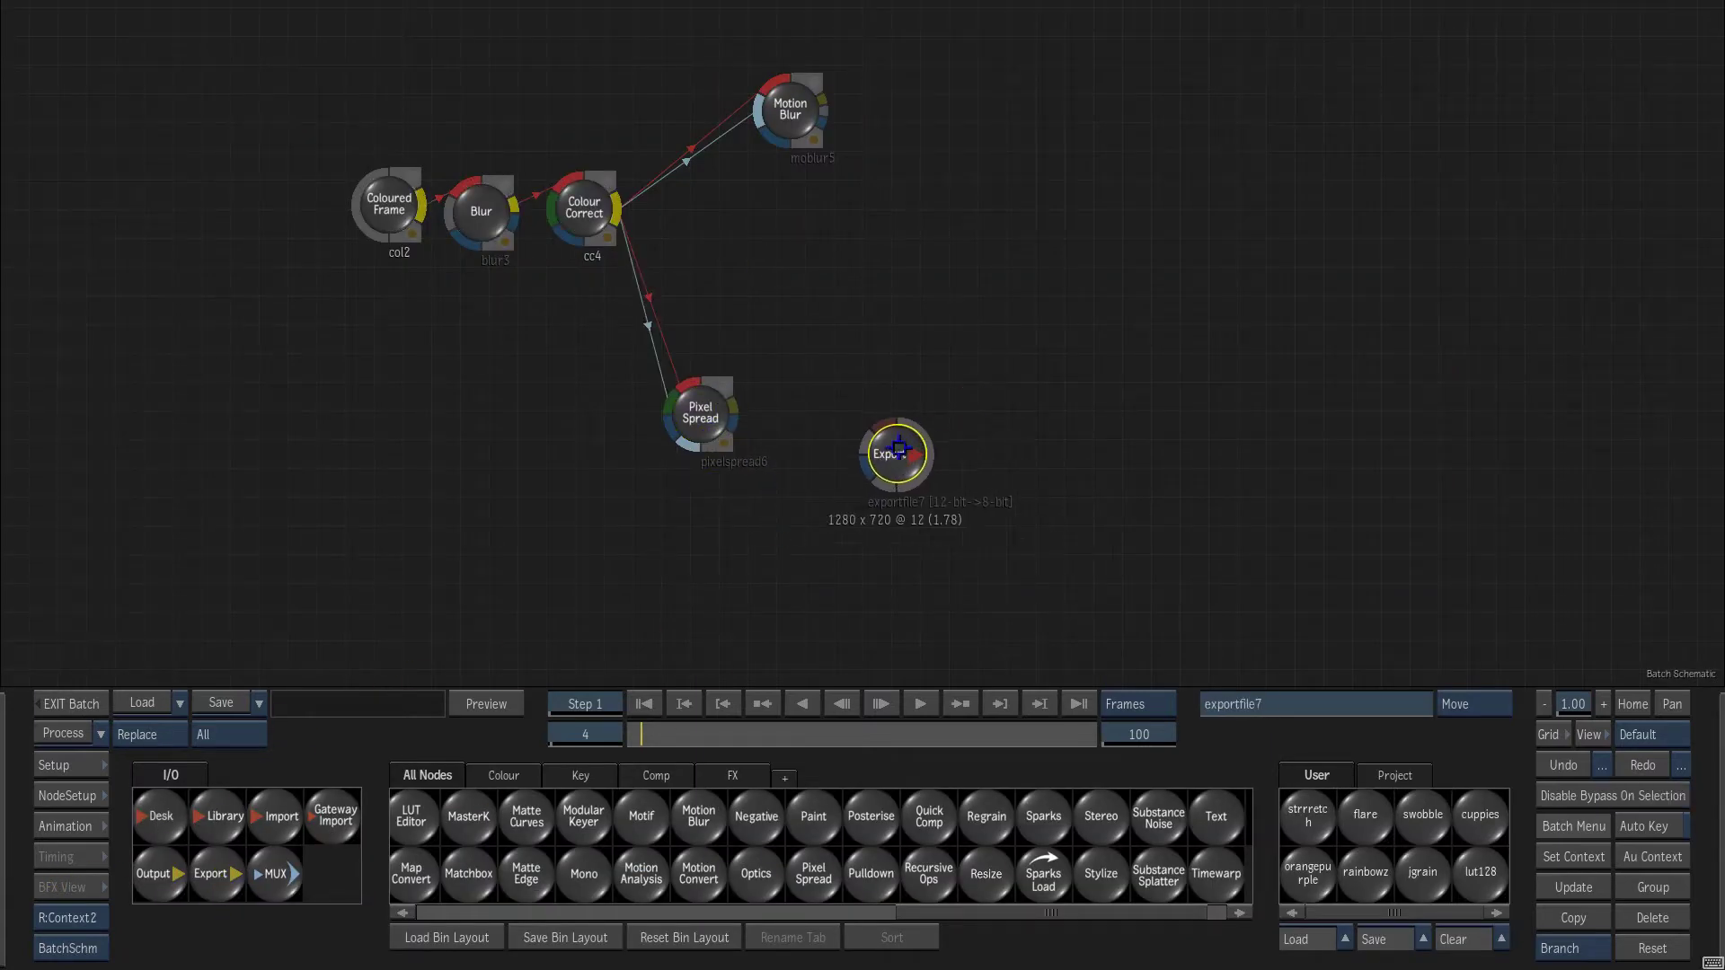
pyautogui.moveTo(879, 445); pyautogui.dragTo(1547, 227)
pyautogui.doubleClick(1548, 228)
pyautogui.click(789, 910)
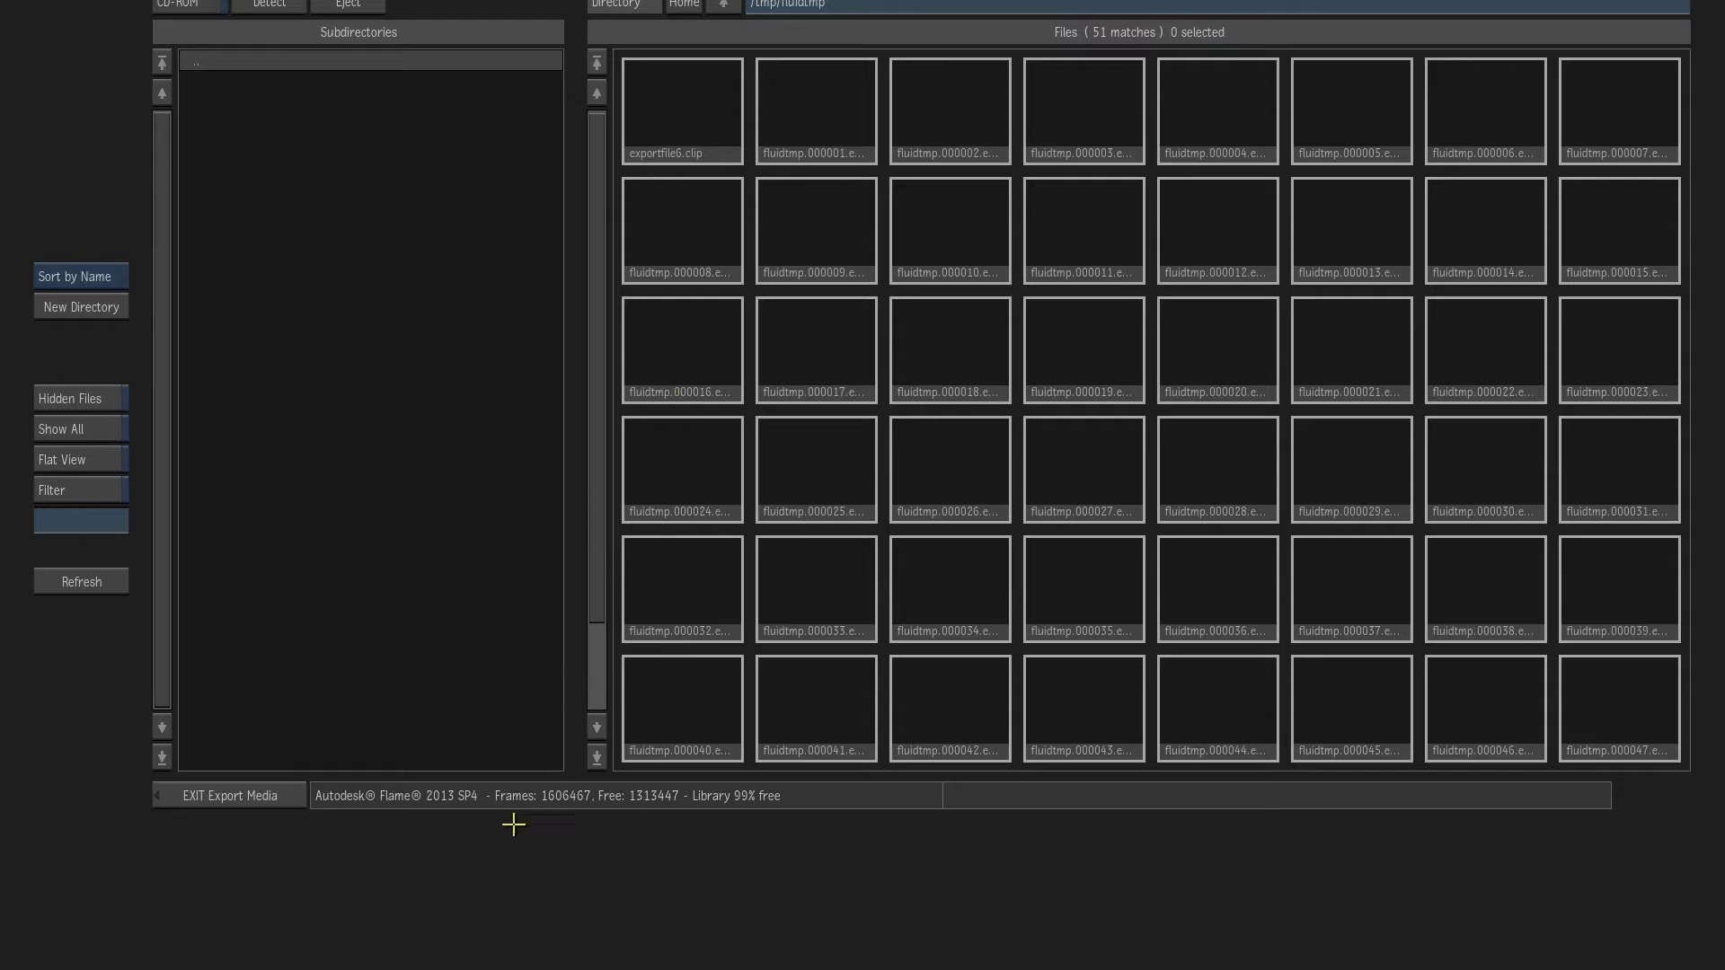
pyautogui.click(269, 797)
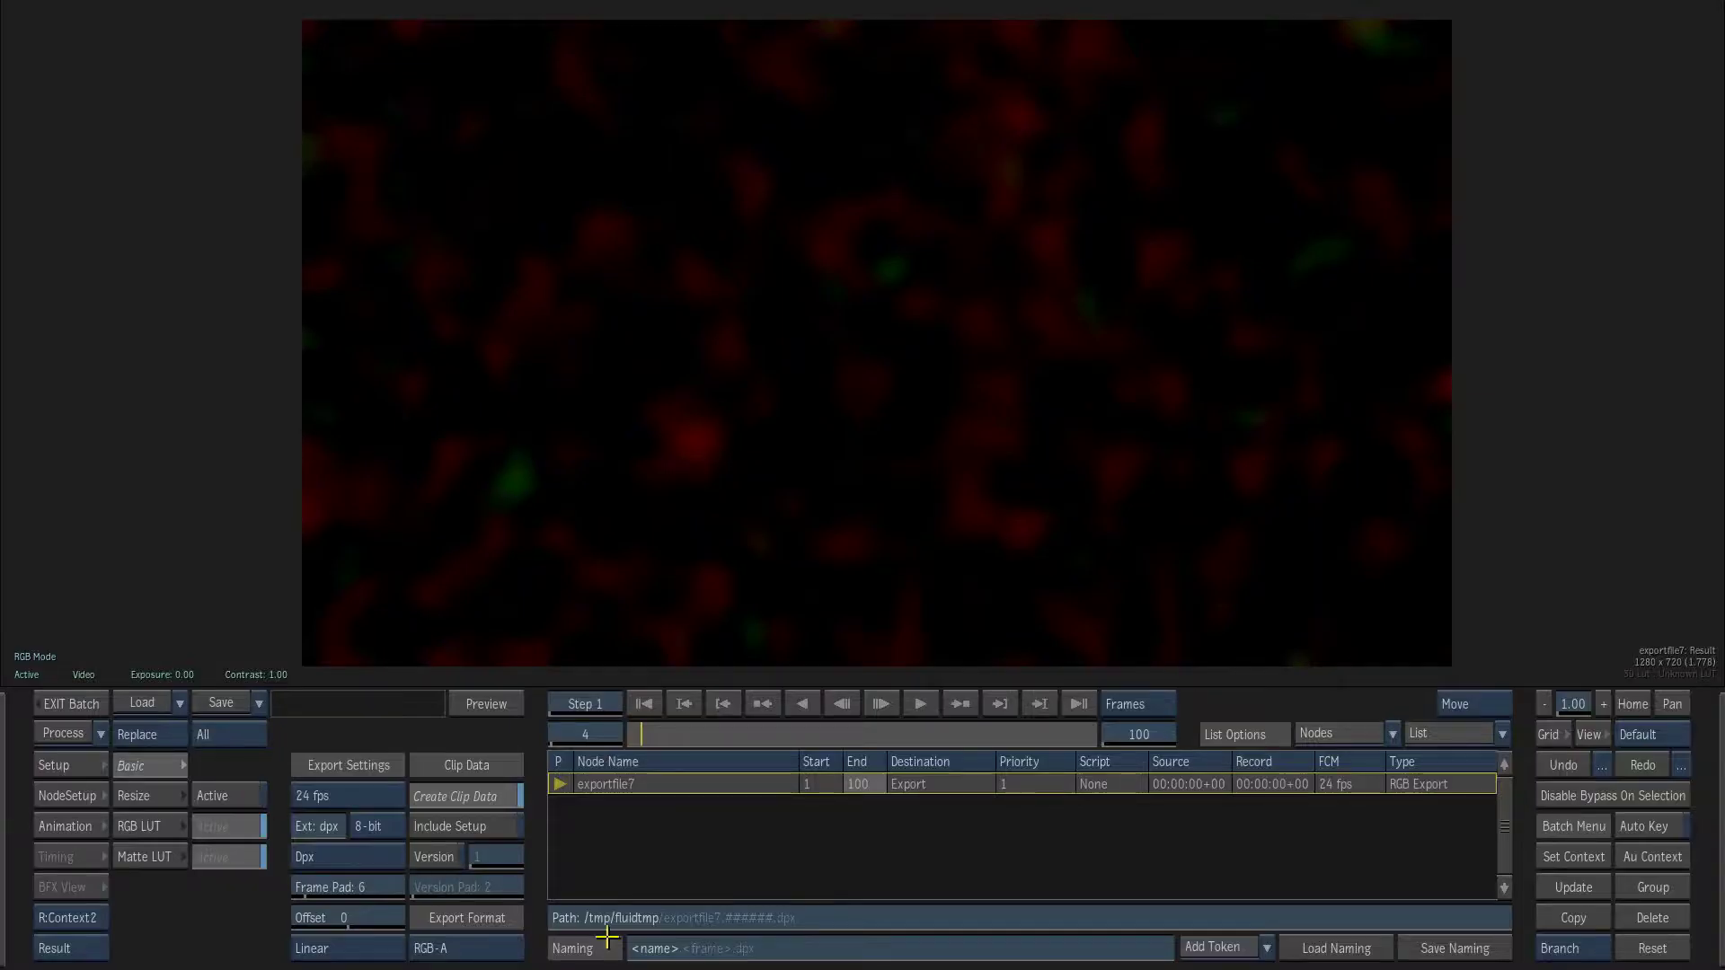
# - Replace the name token in the export's naming pattern with fluidtmp, keeping the frame token
pyautogui.click(845, 943)
pyautogui.press('BackSpace')
pyautogui.press('BackSpace')
pyautogui.press('BackSpace')
pyautogui.press('BackSpace')
pyautogui.press('BackSpace')
pyautogui.press('BackSpace')
pyautogui.write('fluidtmp')
pyautogui.press('Return')
# - Set the export's end frame to 50 and the batch length to 50 frames
pyautogui.click(856, 784)
pyautogui.write('50')
pyautogui.press('Return')
pyautogui.click(1134, 735)
pyautogui.write('50')
pyautogui.press('Return')
# - Disable clip data creation for the export and set its file format to OpenEXR with compression
pyautogui.click(498, 796)
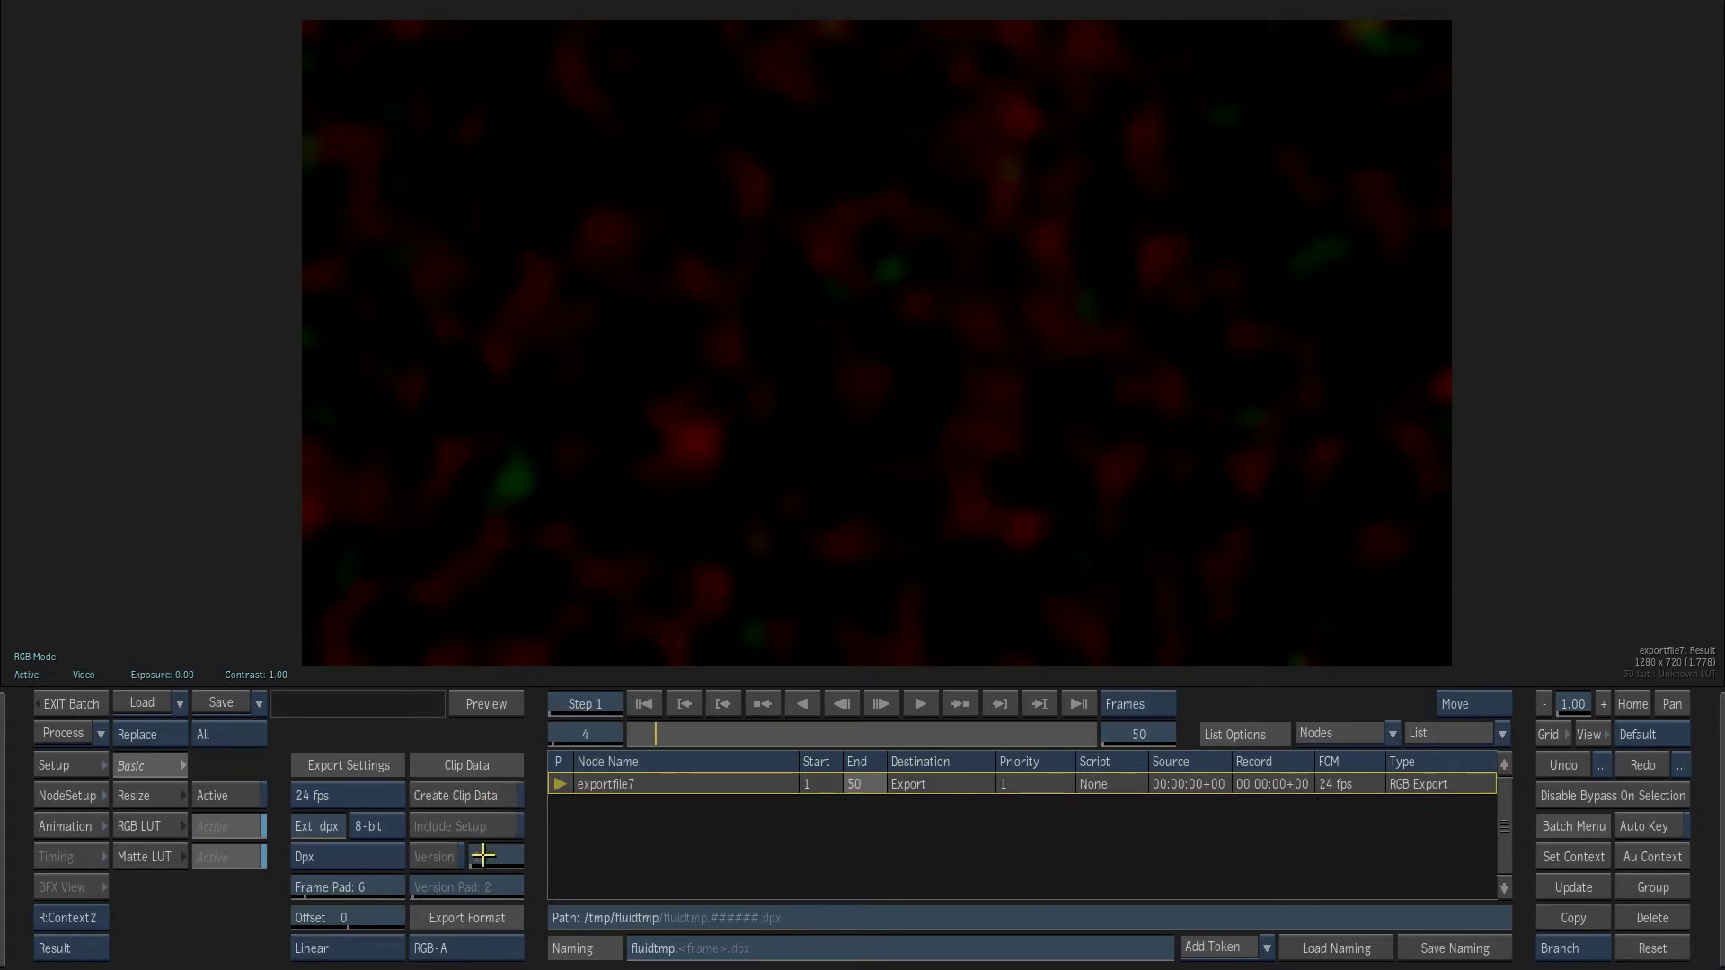
pyautogui.click(351, 796)
pyautogui.click(364, 796)
pyautogui.click(378, 857)
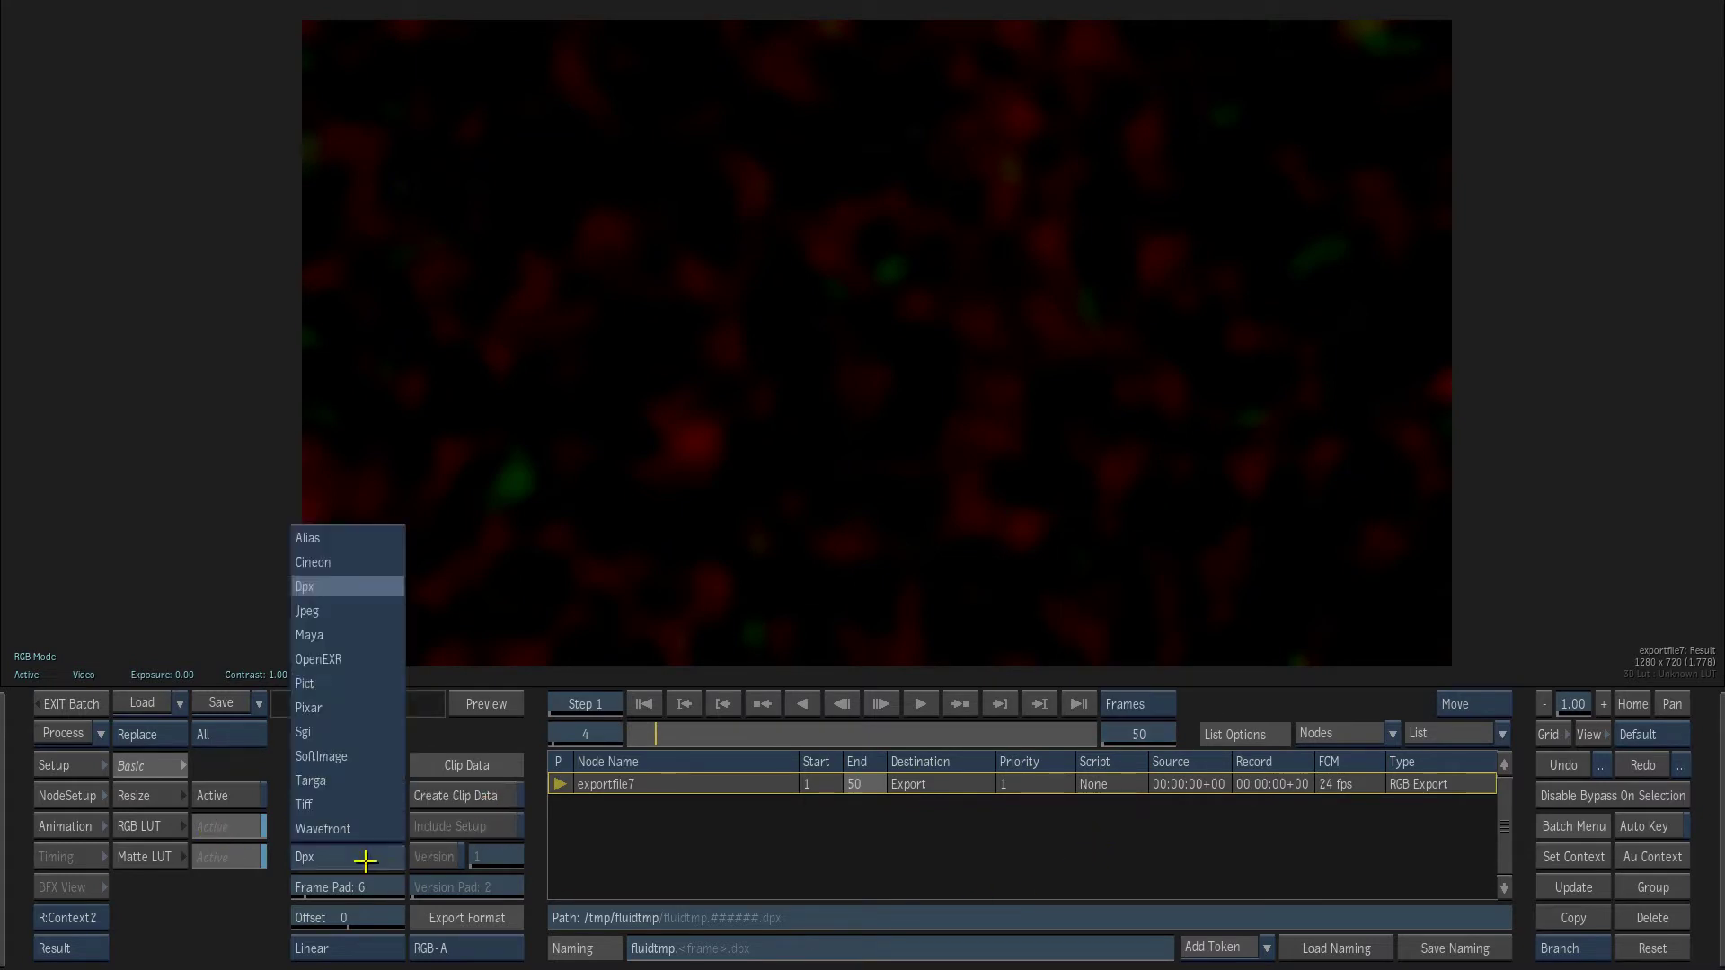
pyautogui.click(370, 659)
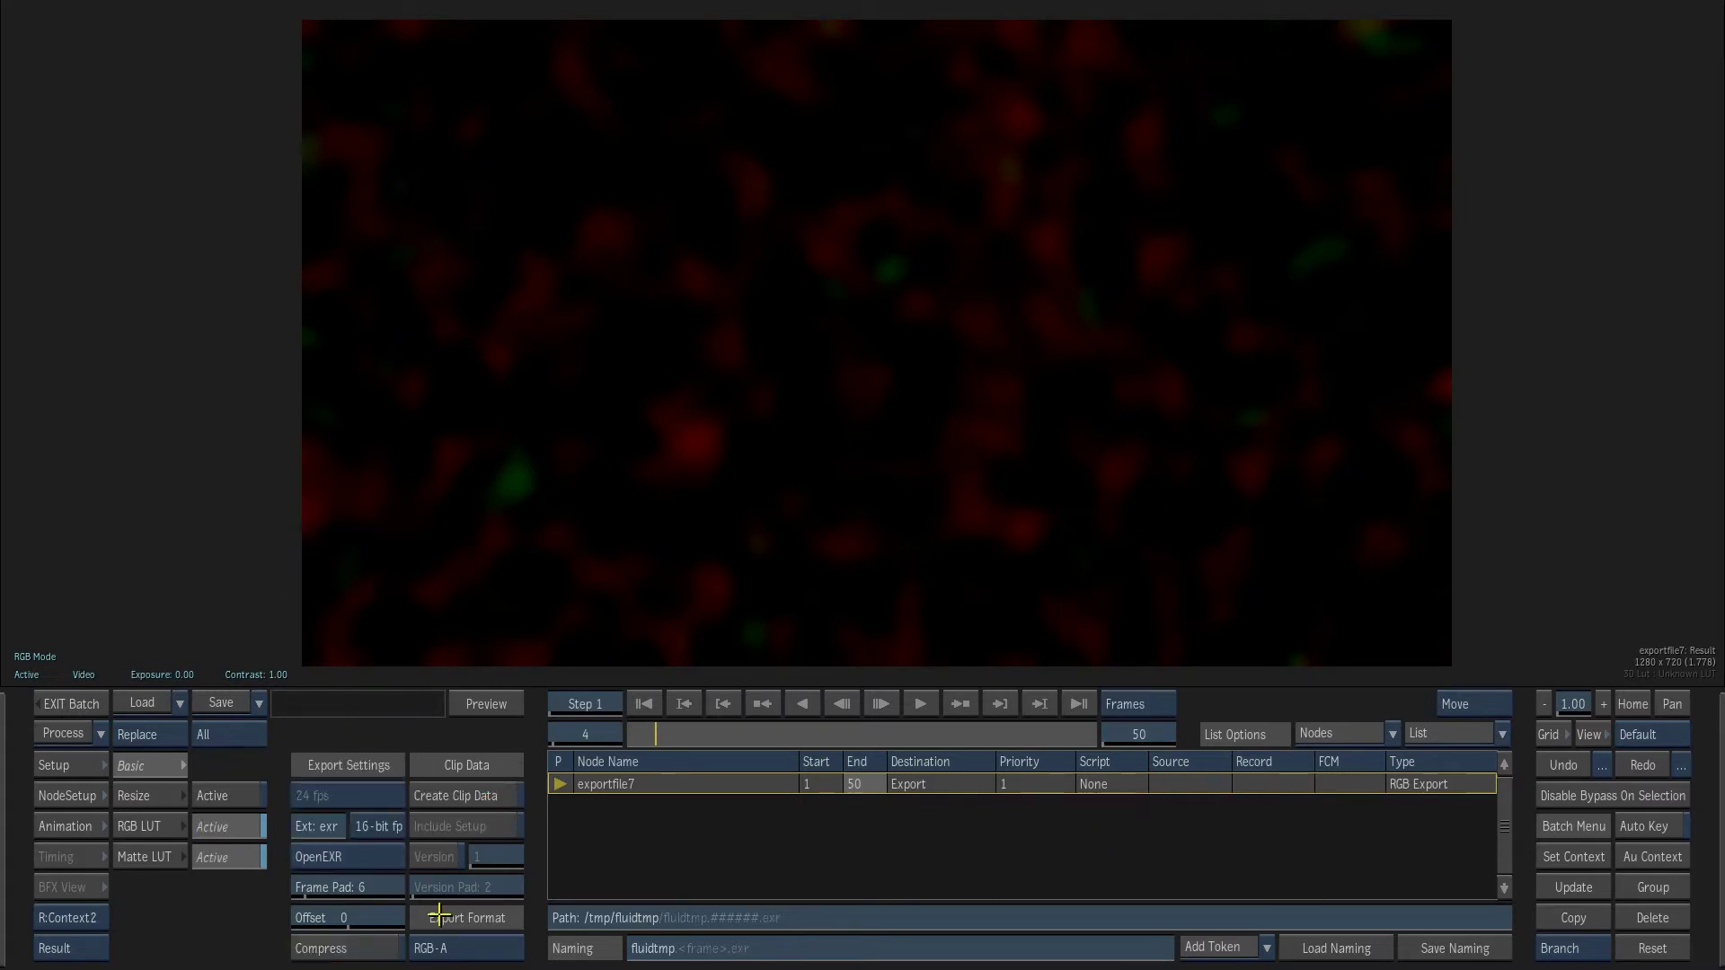
pyautogui.click(379, 948)
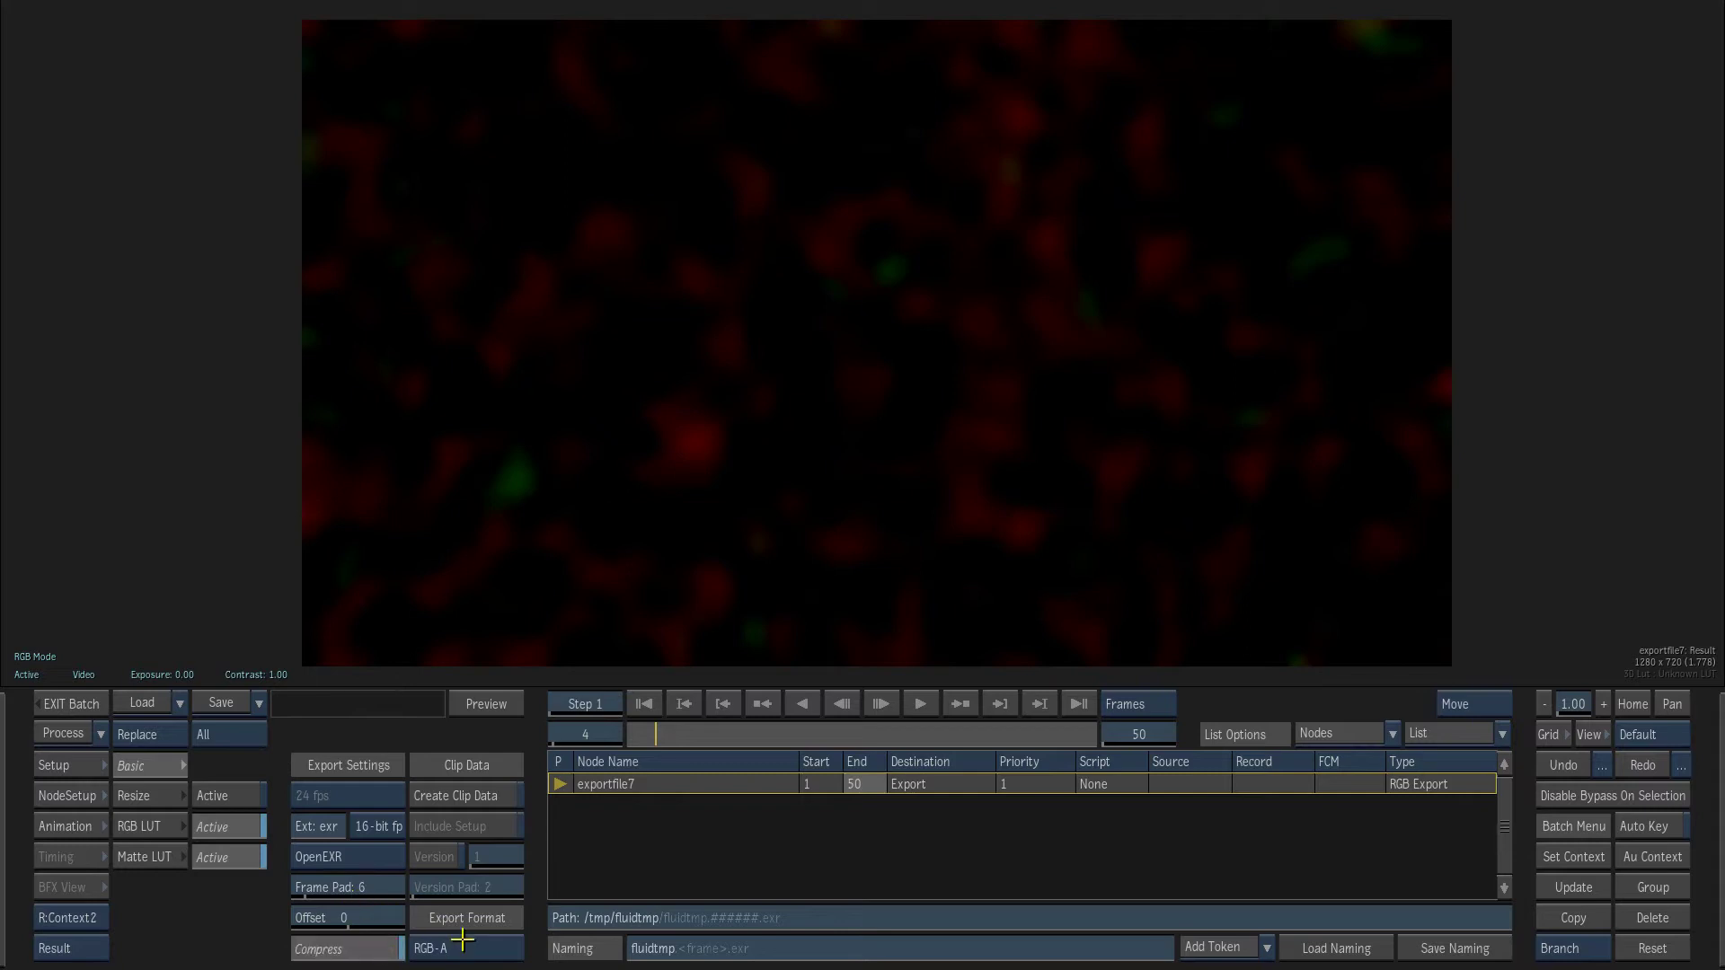
# - Deactivate the export's RGB and matte LUTs, go to the first frame, and render the export
pyautogui.click(252, 833)
pyautogui.click(238, 858)
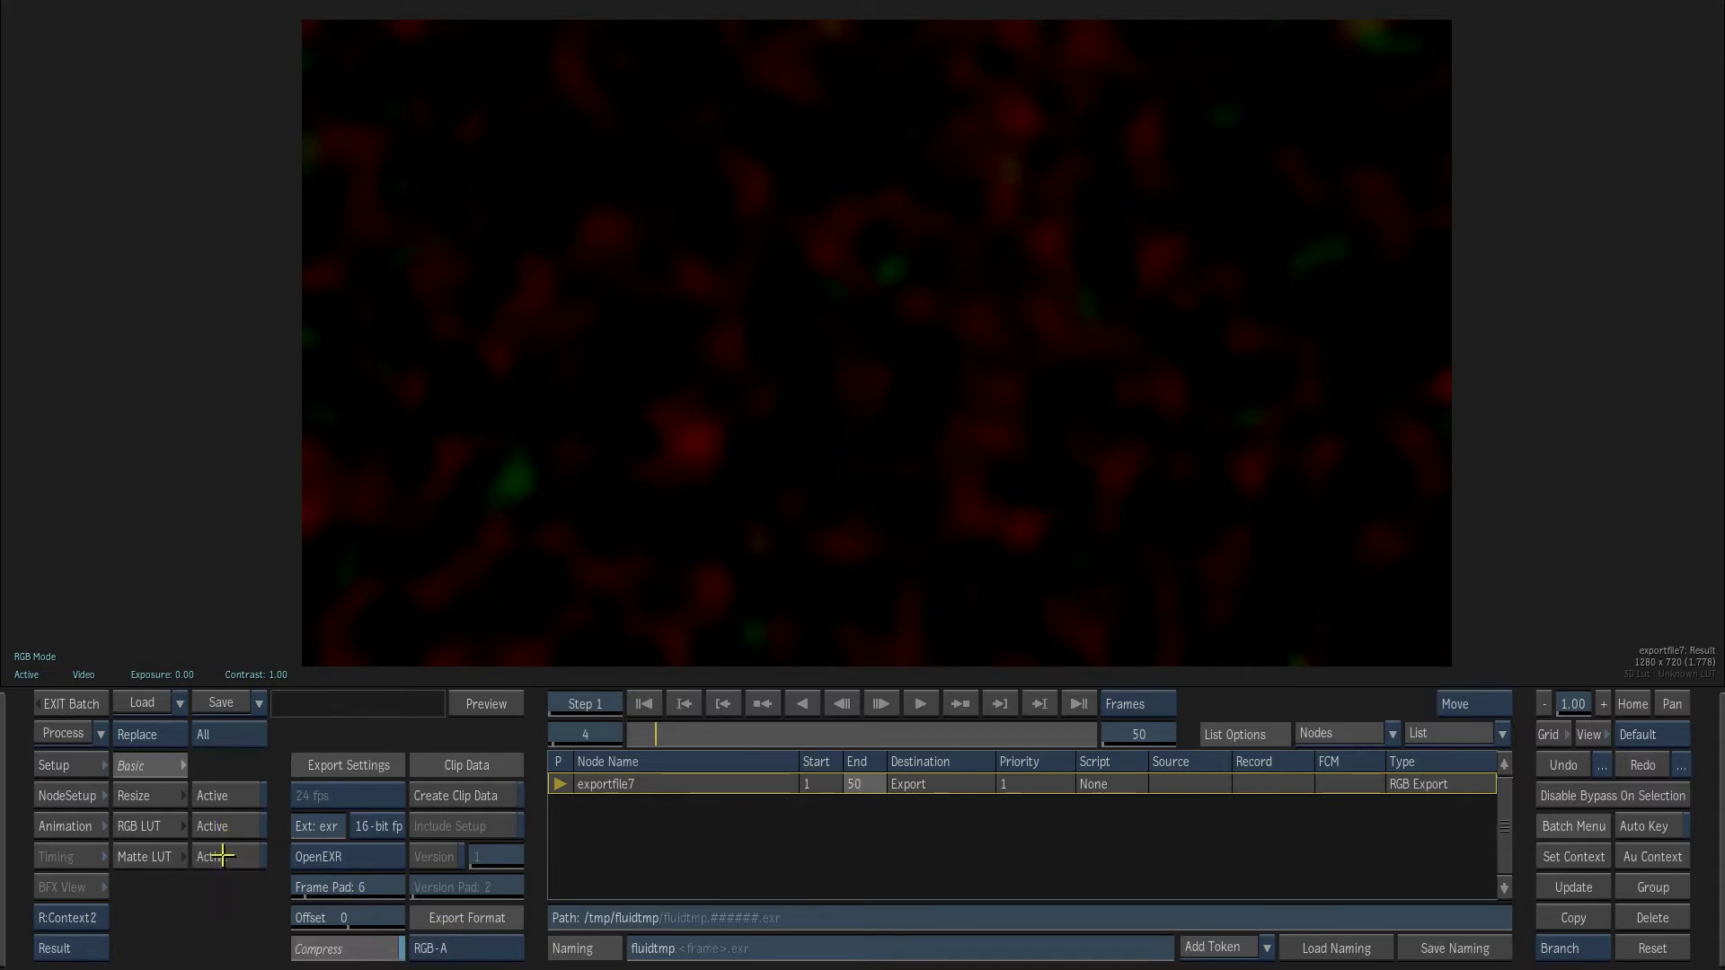
pyautogui.click(646, 703)
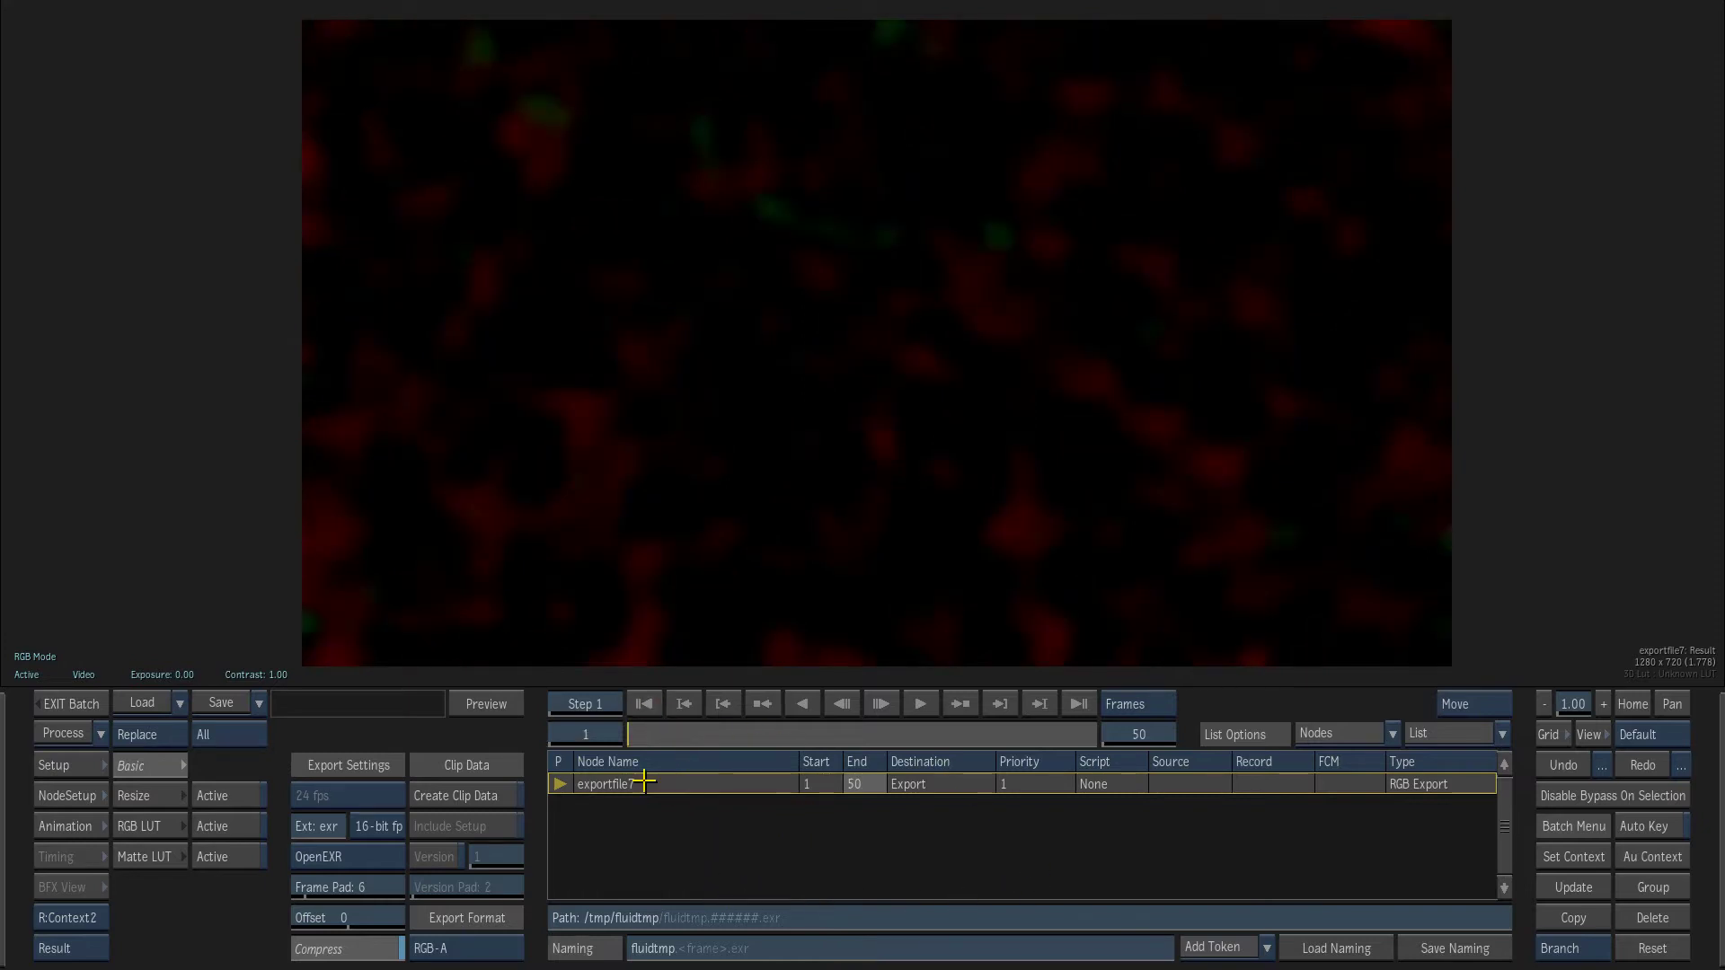
pyautogui.moveTo(13, 882)
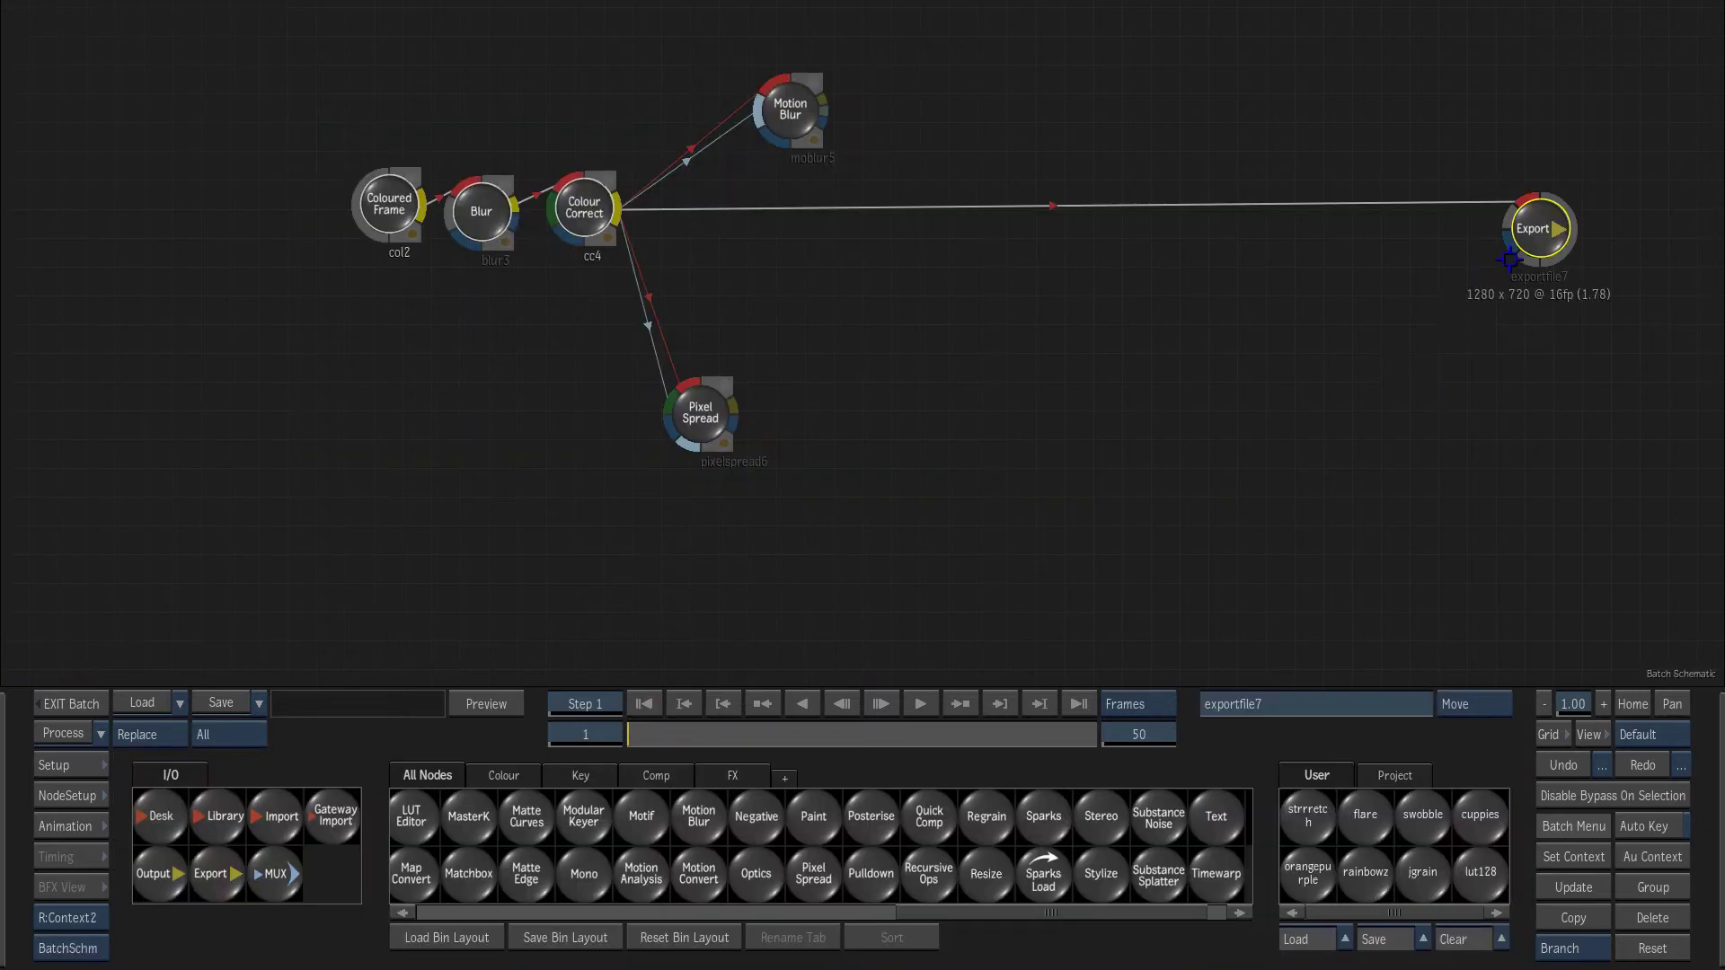
pyautogui.click(36, 735)
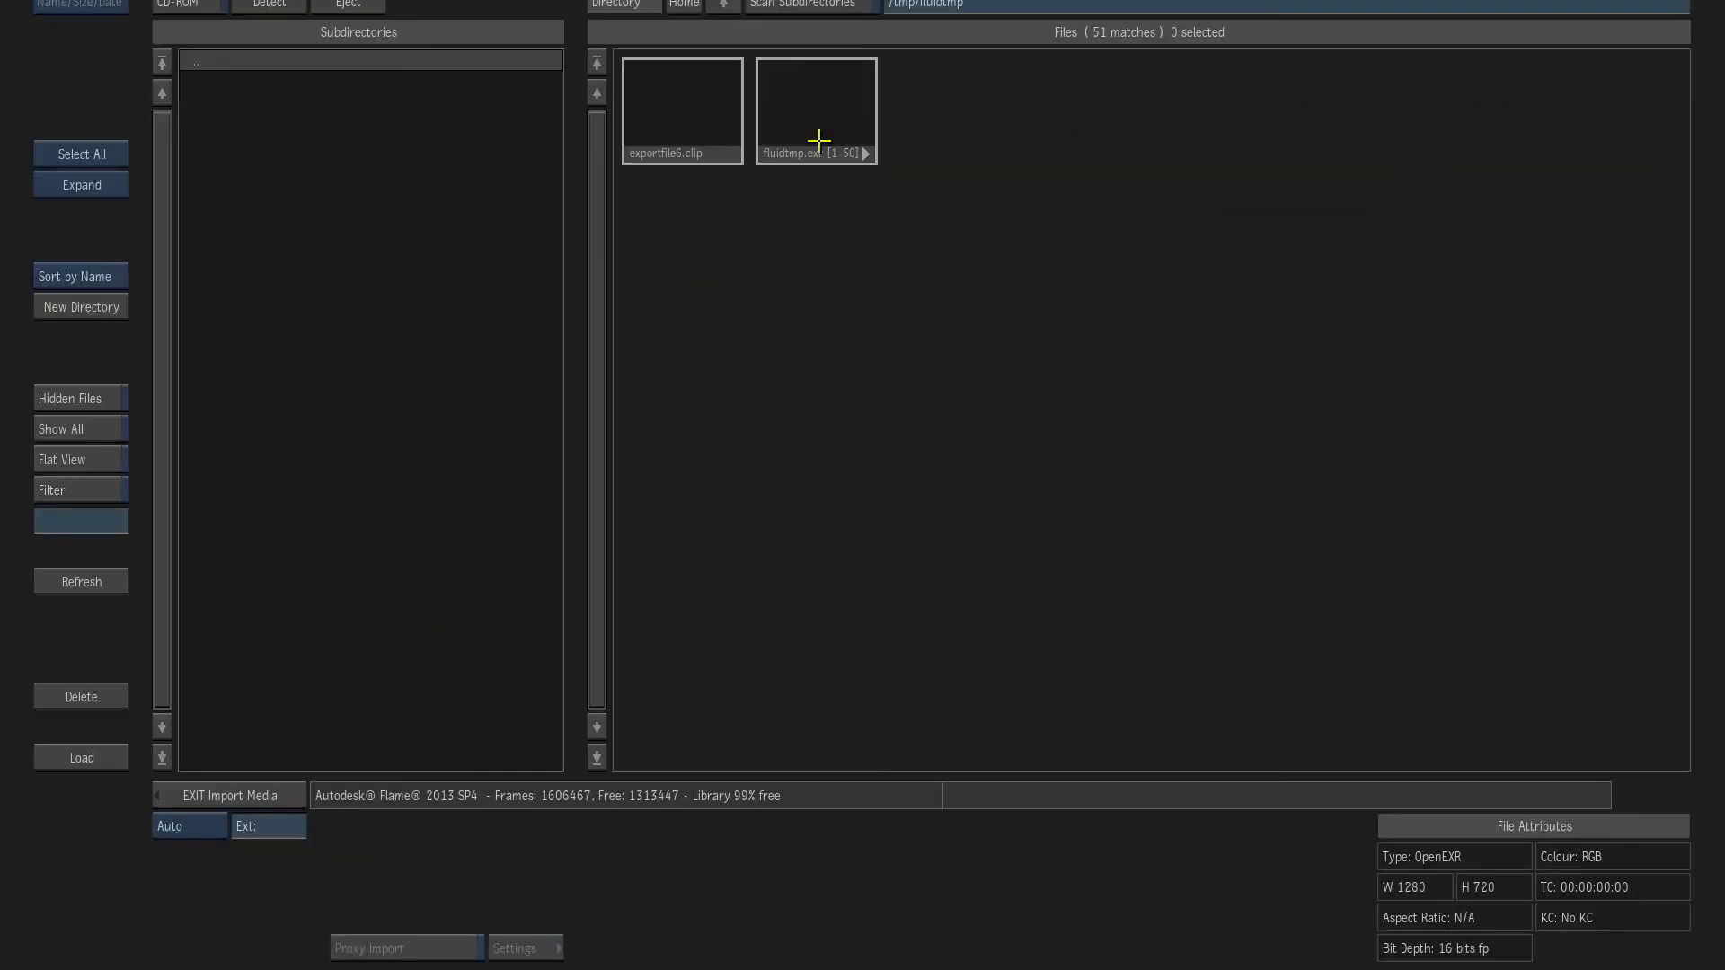
# - Import the fluidtmp EXR sequence into the schematic with a slip of -1 and missing frames handled as black
pyautogui.click(819, 139)
pyautogui.click(101, 757)
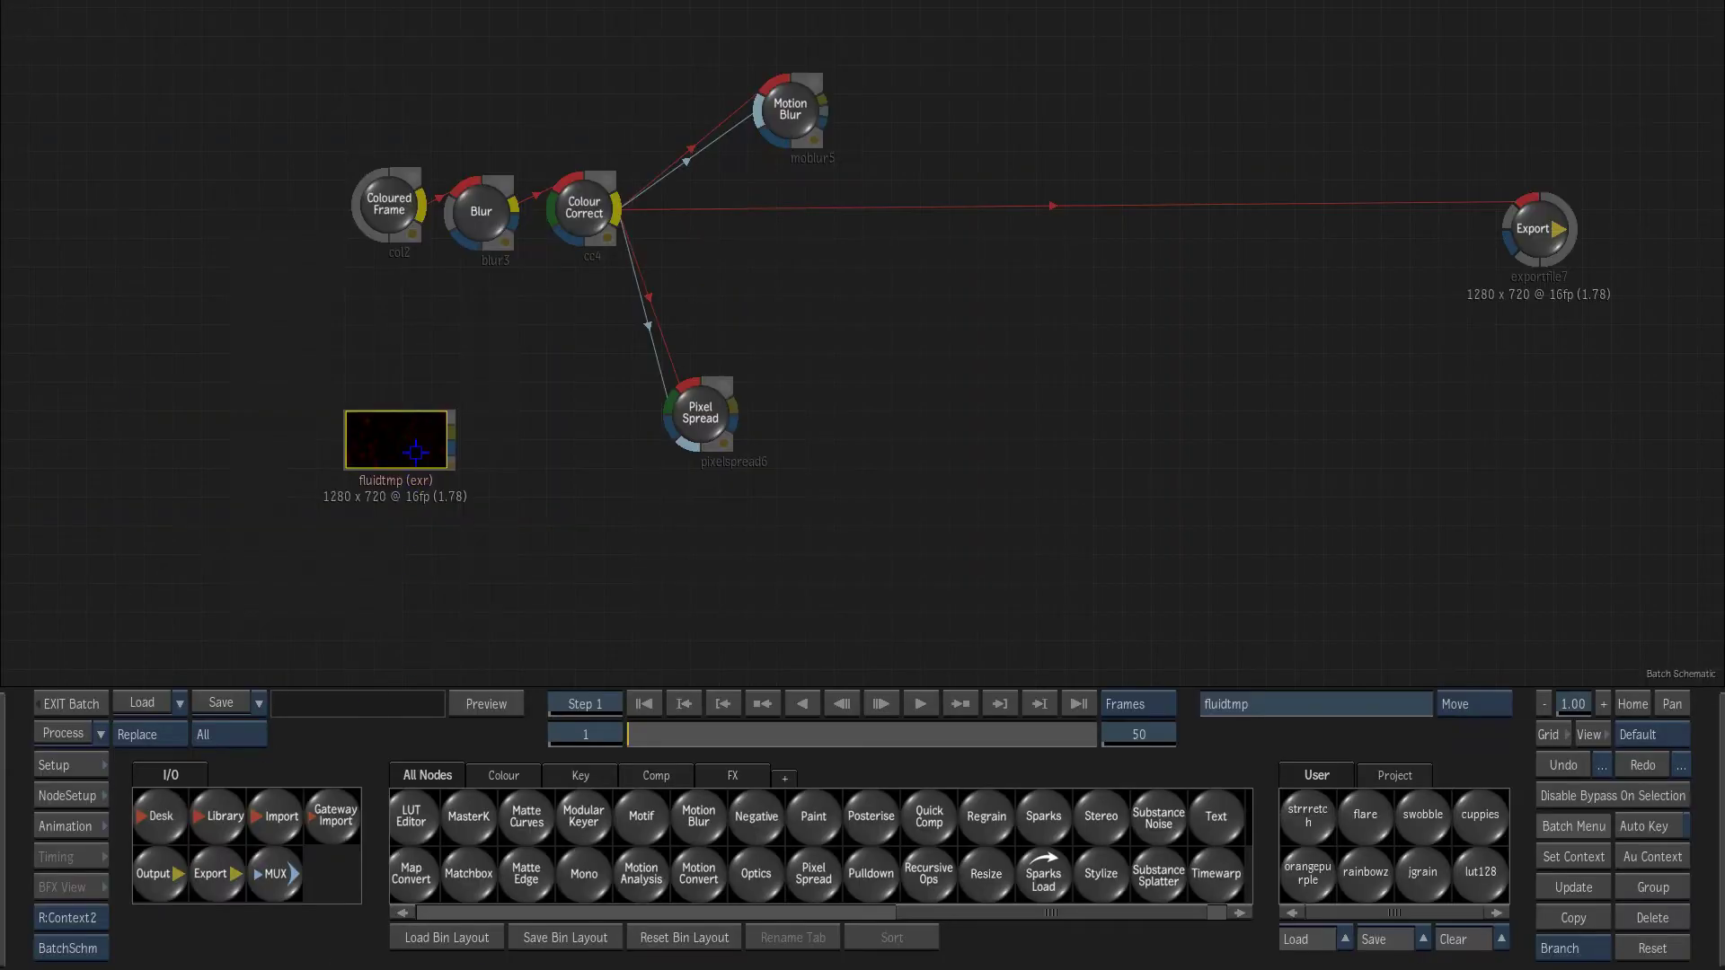
pyautogui.click(663, 826)
pyautogui.write('-1')
pyautogui.press('Return')
pyautogui.click(629, 951)
pyautogui.click(657, 921)
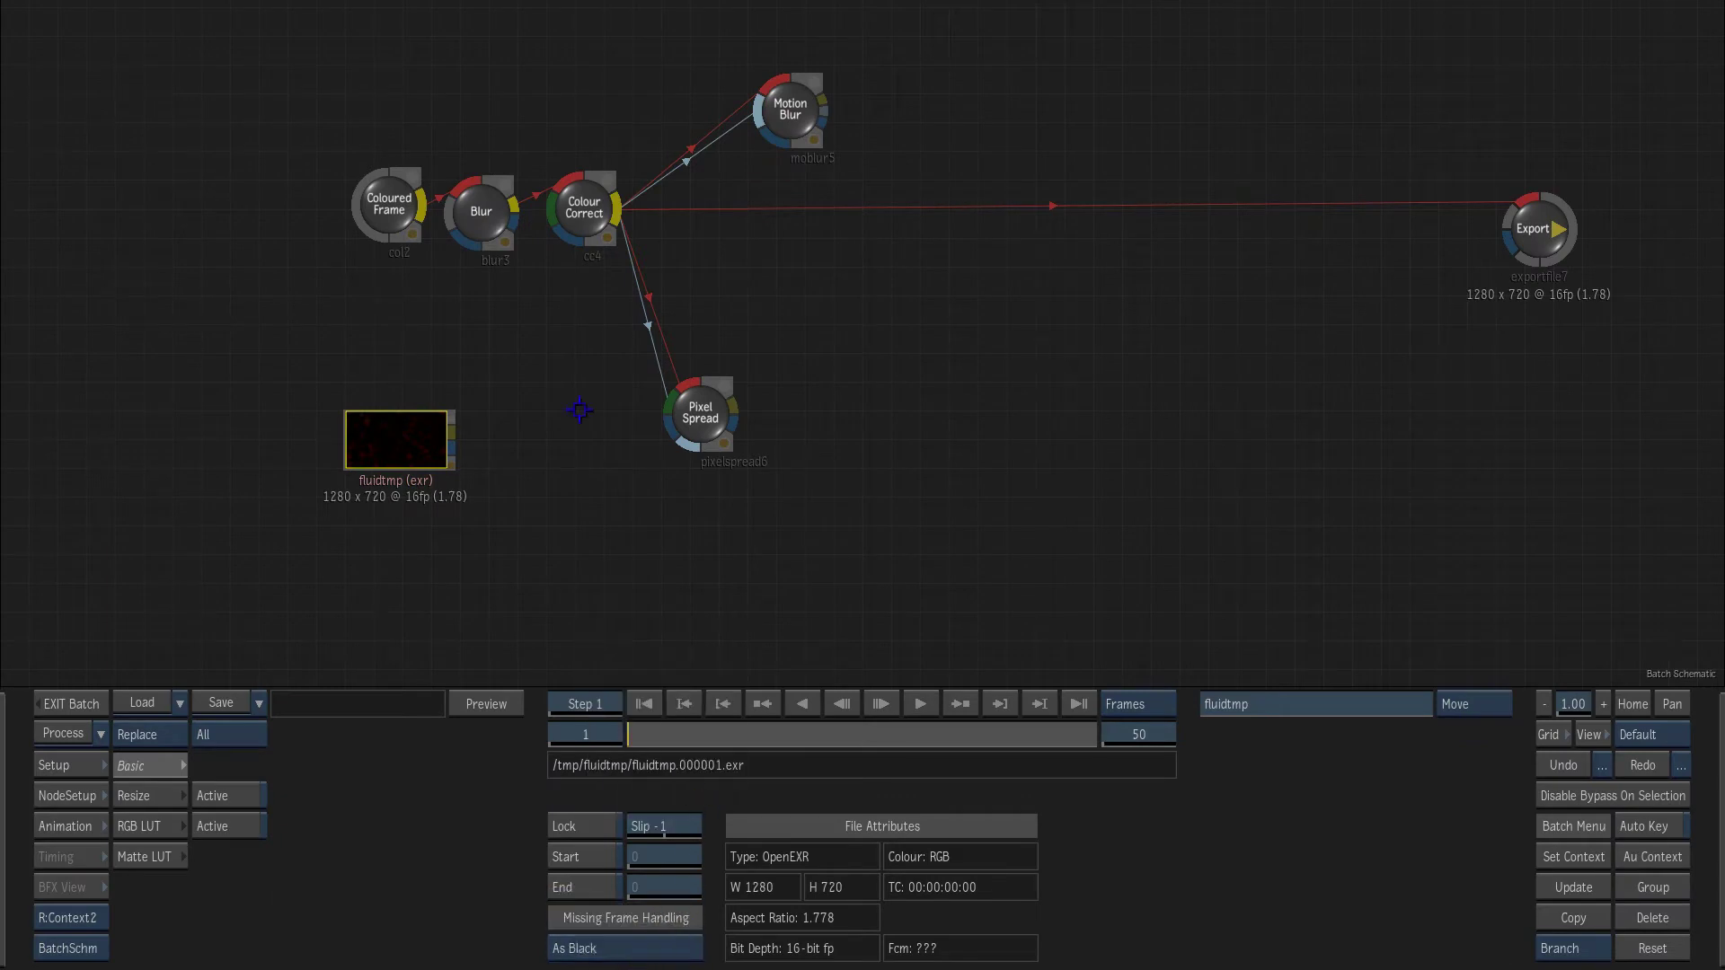
# - Place the Pixel Spread beside the fluidtmp clip, feed its front and vector inputs from the clip, and view its result
pyautogui.moveTo(400, 439)
pyautogui.mouseDown()
pyautogui.moveTo(424, 404)
pyautogui.moveTo(404, 409)
pyautogui.mouseUp()
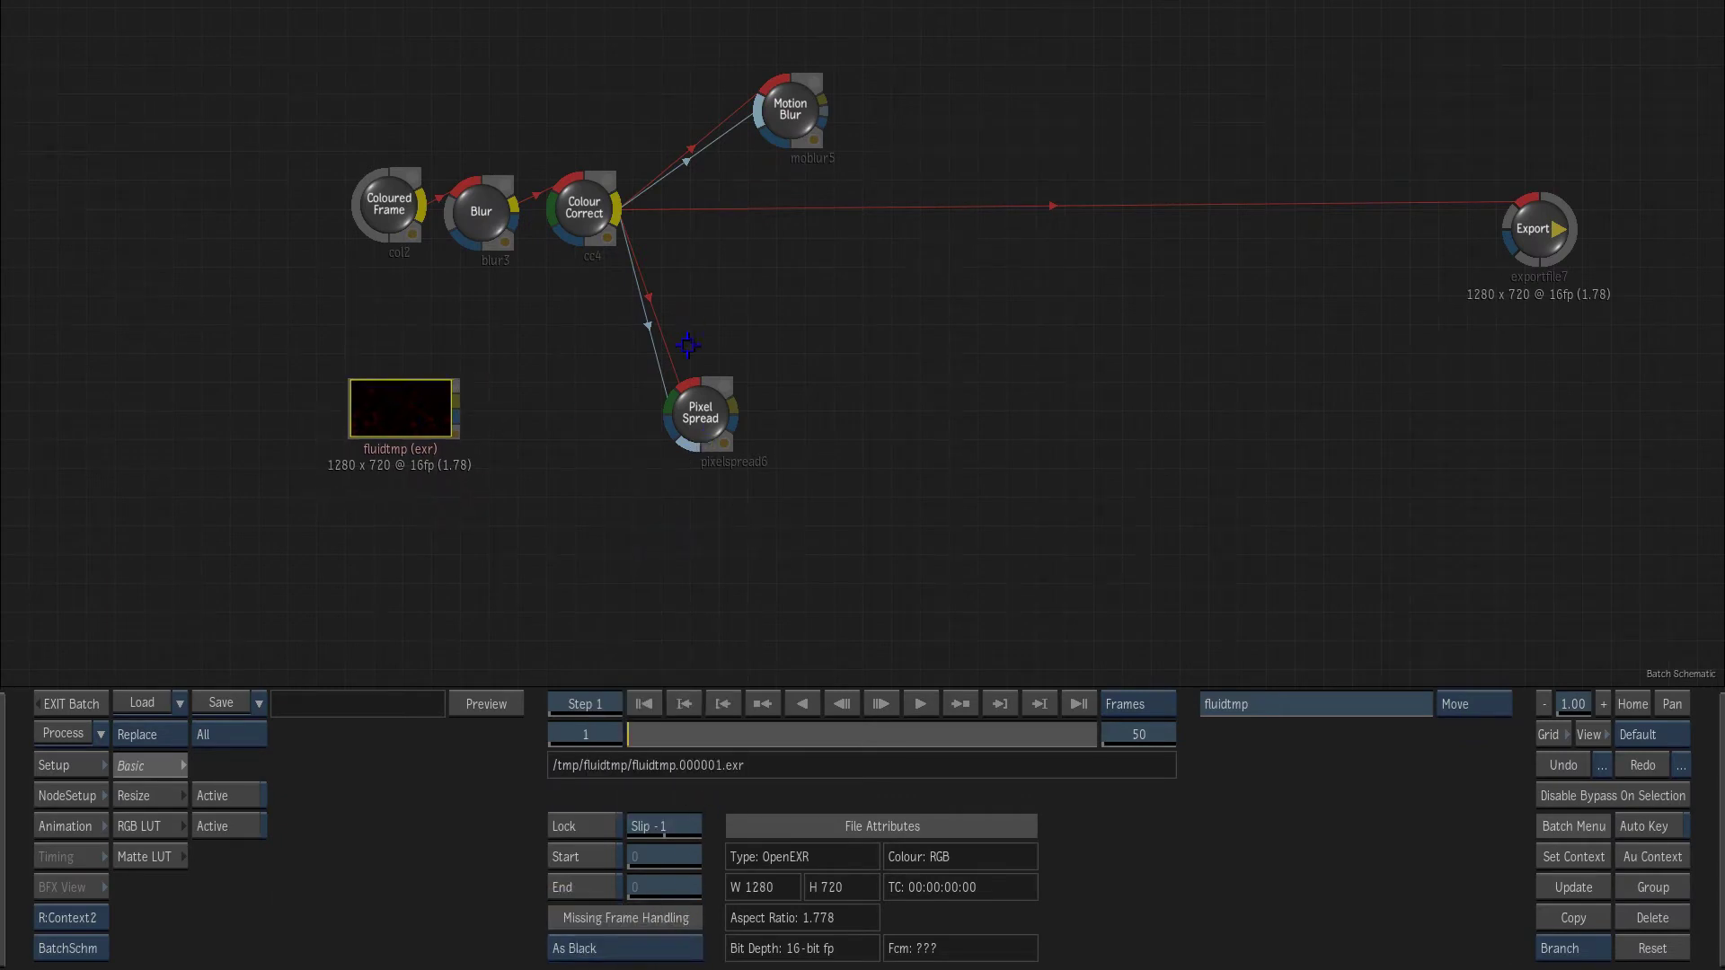
pyautogui.moveTo(681, 367); pyautogui.dragTo(642, 369)
pyautogui.moveTo(702, 421); pyautogui.dragTo(606, 407)
pyautogui.press('F1')
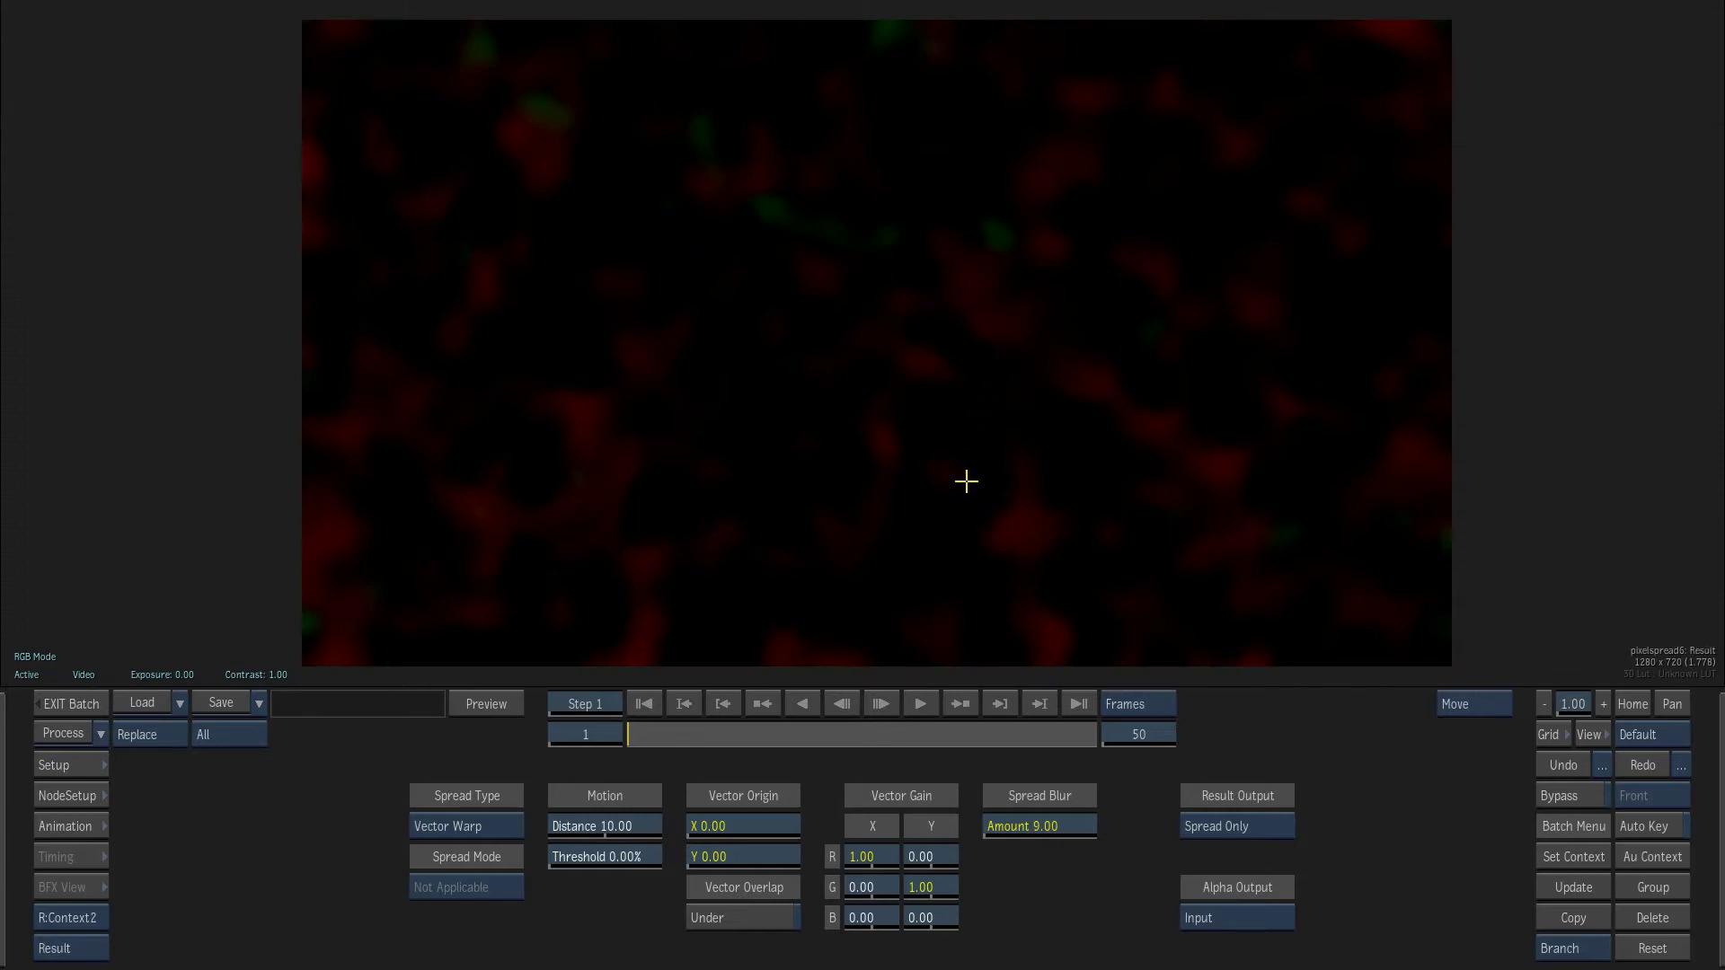
pyautogui.click(639, 826)
pyautogui.moveTo(5, 815)
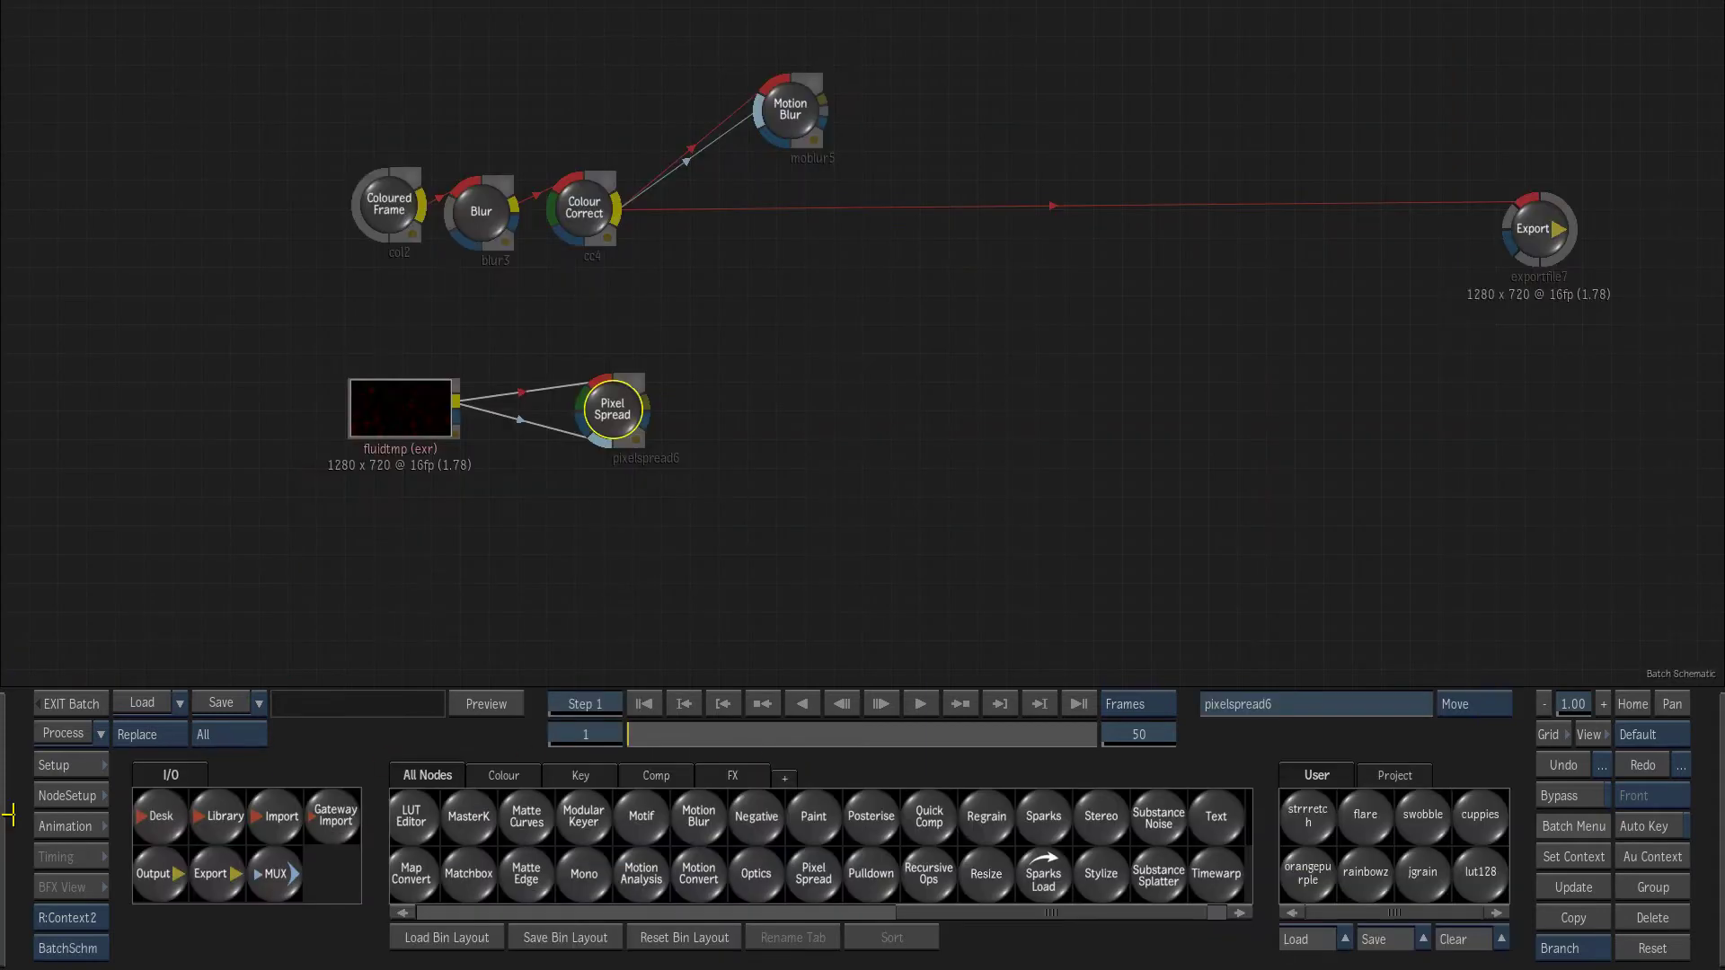
# - Feed the Export node from the Pixel Spread instead, line it up with that row, and render the export
pyautogui.moveTo(1328, 173); pyautogui.dragTo(1321, 215)
pyautogui.moveTo(1543, 212)
pyautogui.mouseDown()
pyautogui.moveTo(733, 458)
pyautogui.moveTo(1552, 398)
pyautogui.mouseUp()
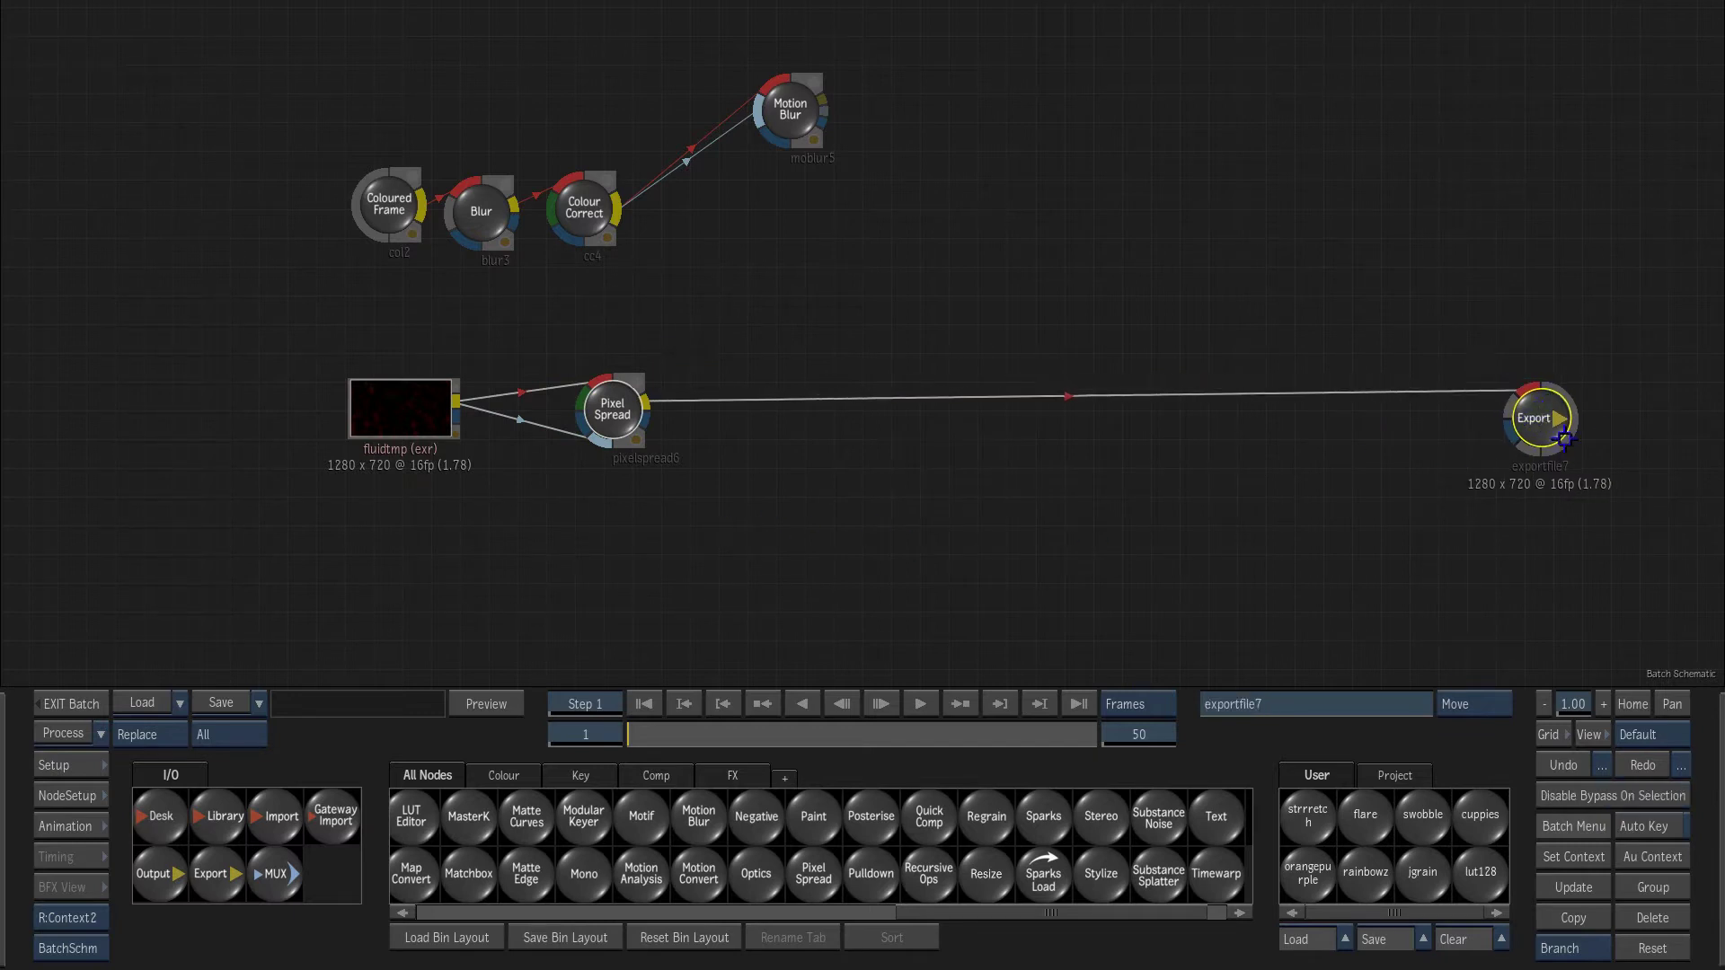
pyautogui.click(39, 743)
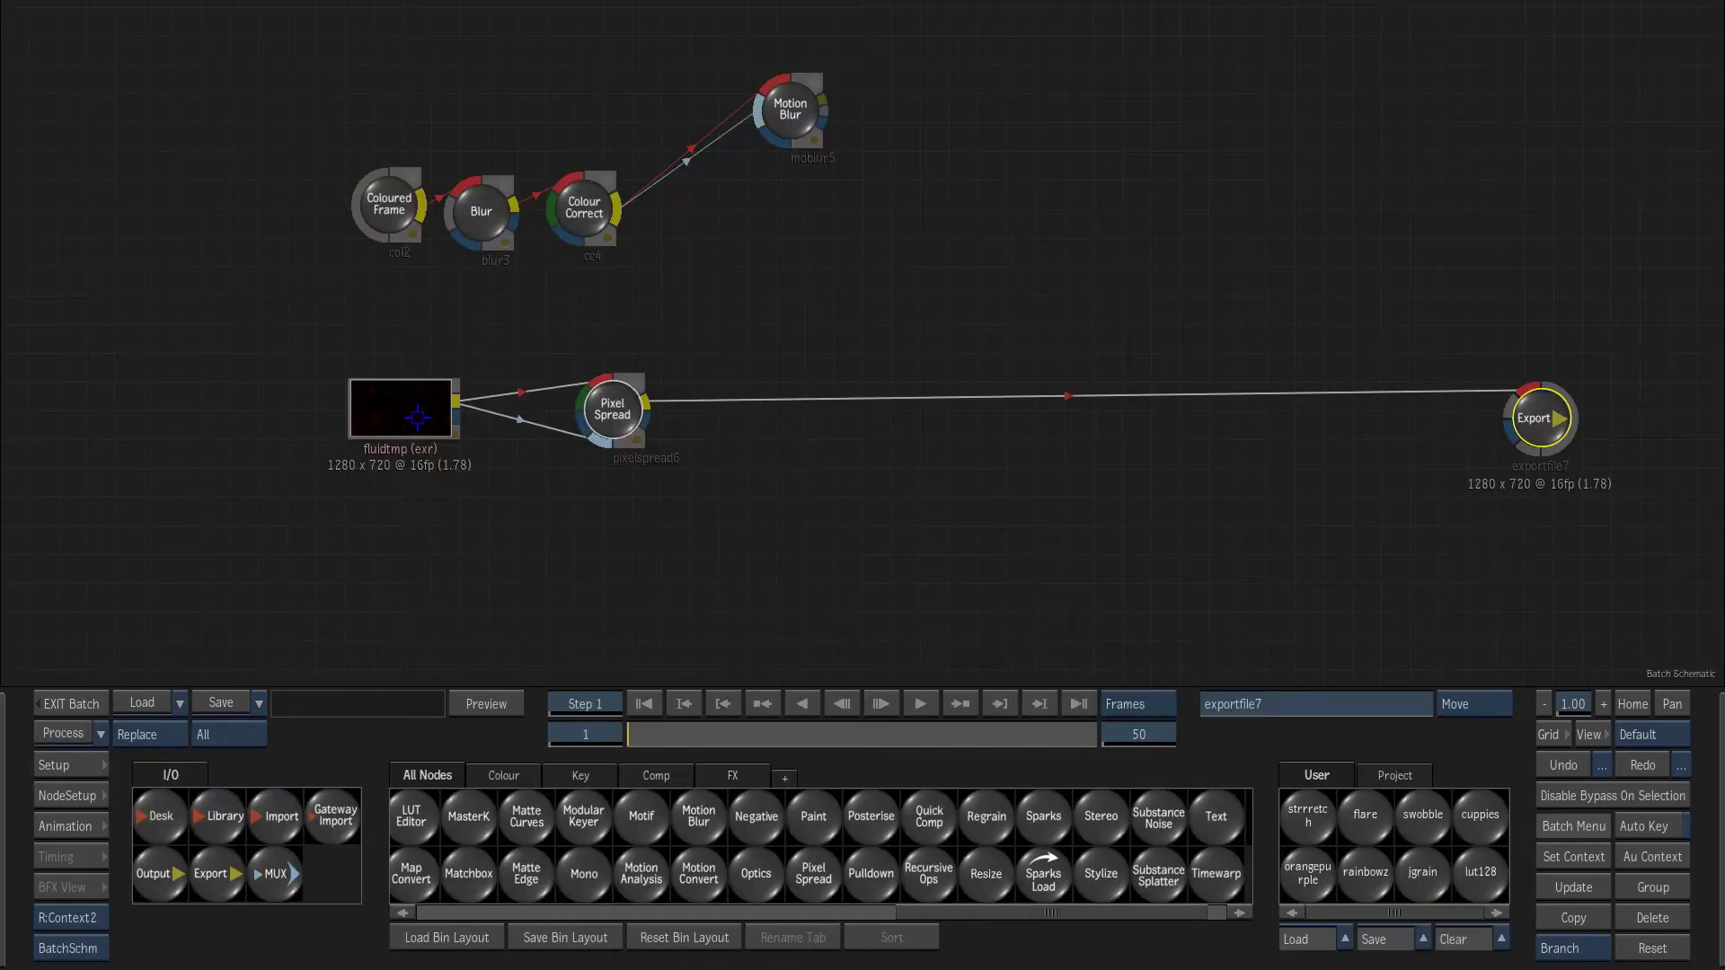
# - Open the fluidtmp clip and scrub its opening frames to inspect the feedback render
pyautogui.doubleClick(417, 416)
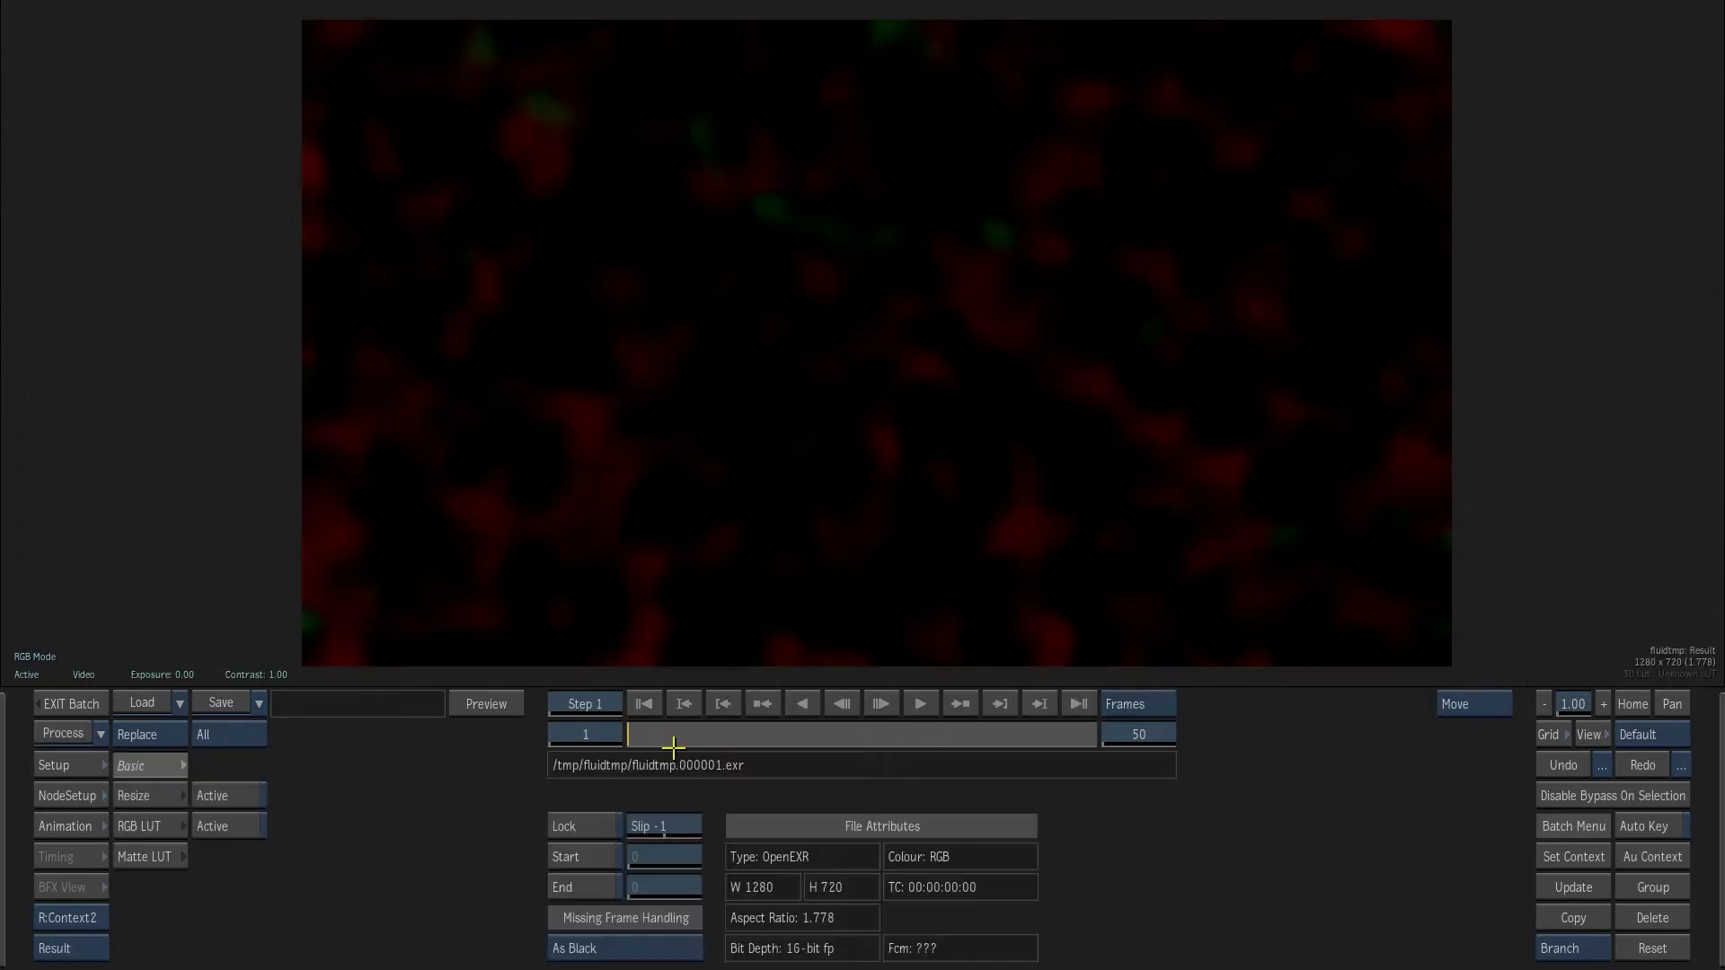
pyautogui.moveTo(630, 739); pyautogui.dragTo(557, 777)
pyautogui.moveTo(647, 728)
pyautogui.mouseDown()
pyautogui.moveTo(735, 735)
pyautogui.moveTo(633, 735)
pyautogui.moveTo(843, 736)
pyautogui.moveTo(580, 735)
pyautogui.moveTo(878, 705)
pyautogui.moveTo(1048, 731)
pyautogui.moveTo(628, 734)
pyautogui.mouseUp()
pyautogui.moveTo(13, 758)
# - Move the Pixel Spread toward the Export node and the Motion Blur farther up, tidy the noise nodes, and recheck the fluidtmp clip
pyautogui.moveTo(626, 449); pyautogui.dragTo(944, 448)
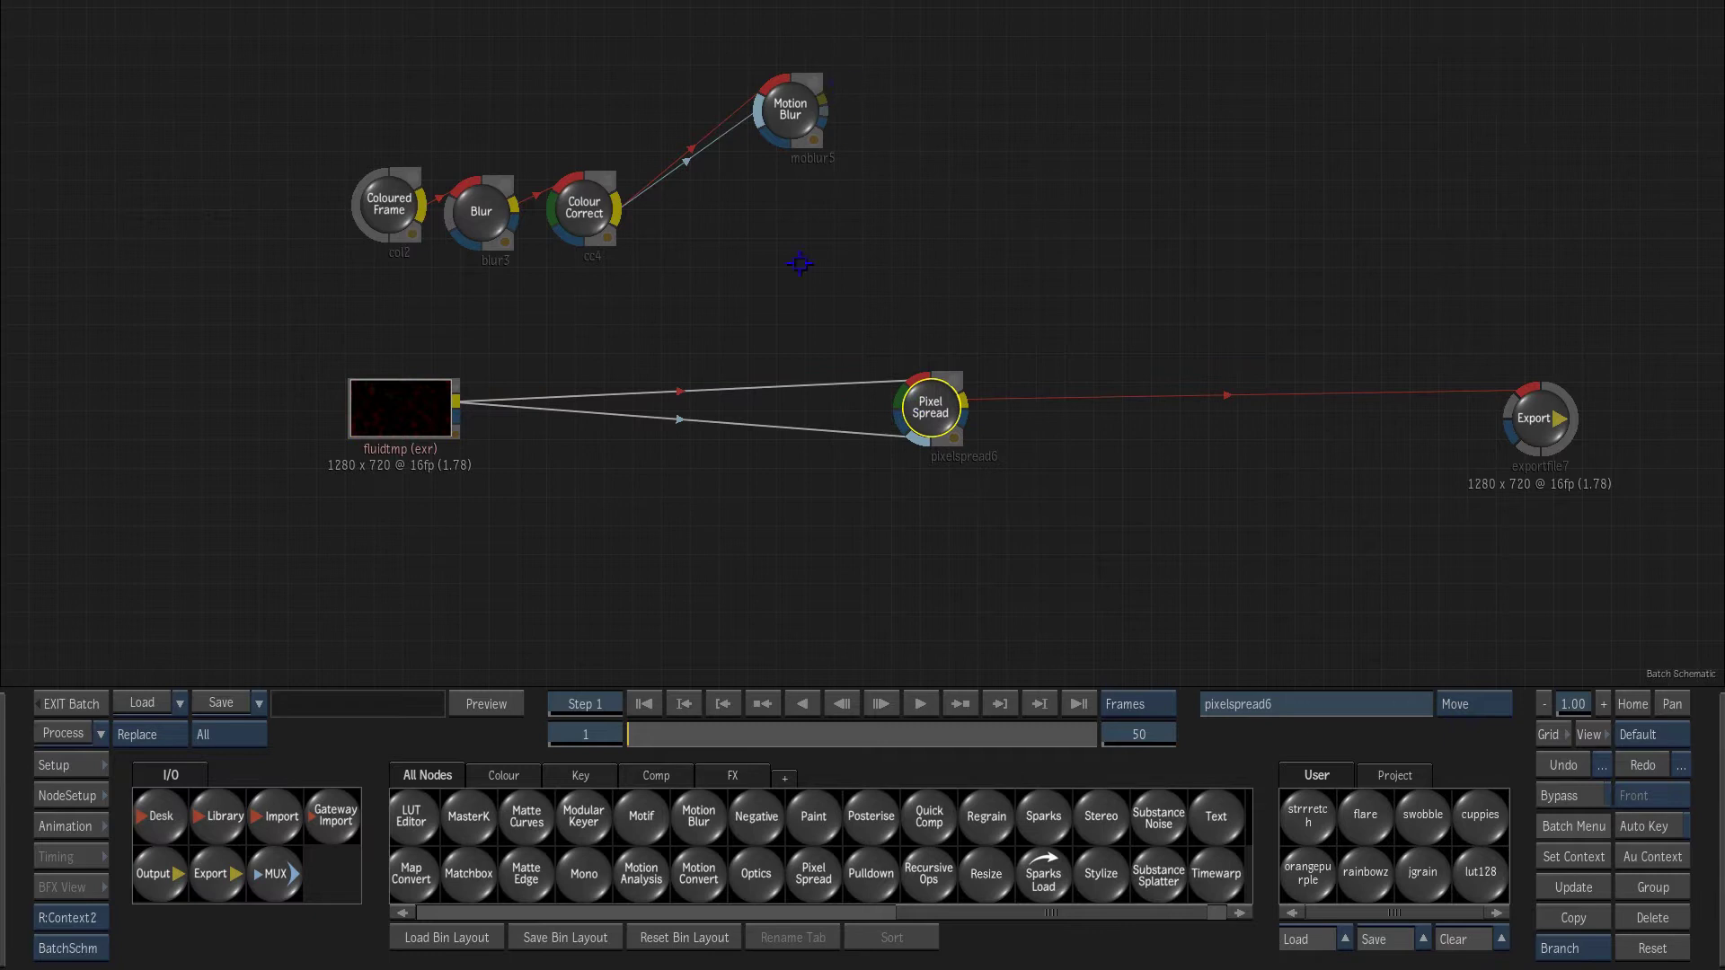
pyautogui.moveTo(790, 112); pyautogui.dragTo(868, 76)
pyautogui.moveTo(584, 202); pyautogui.dragTo(581, 205)
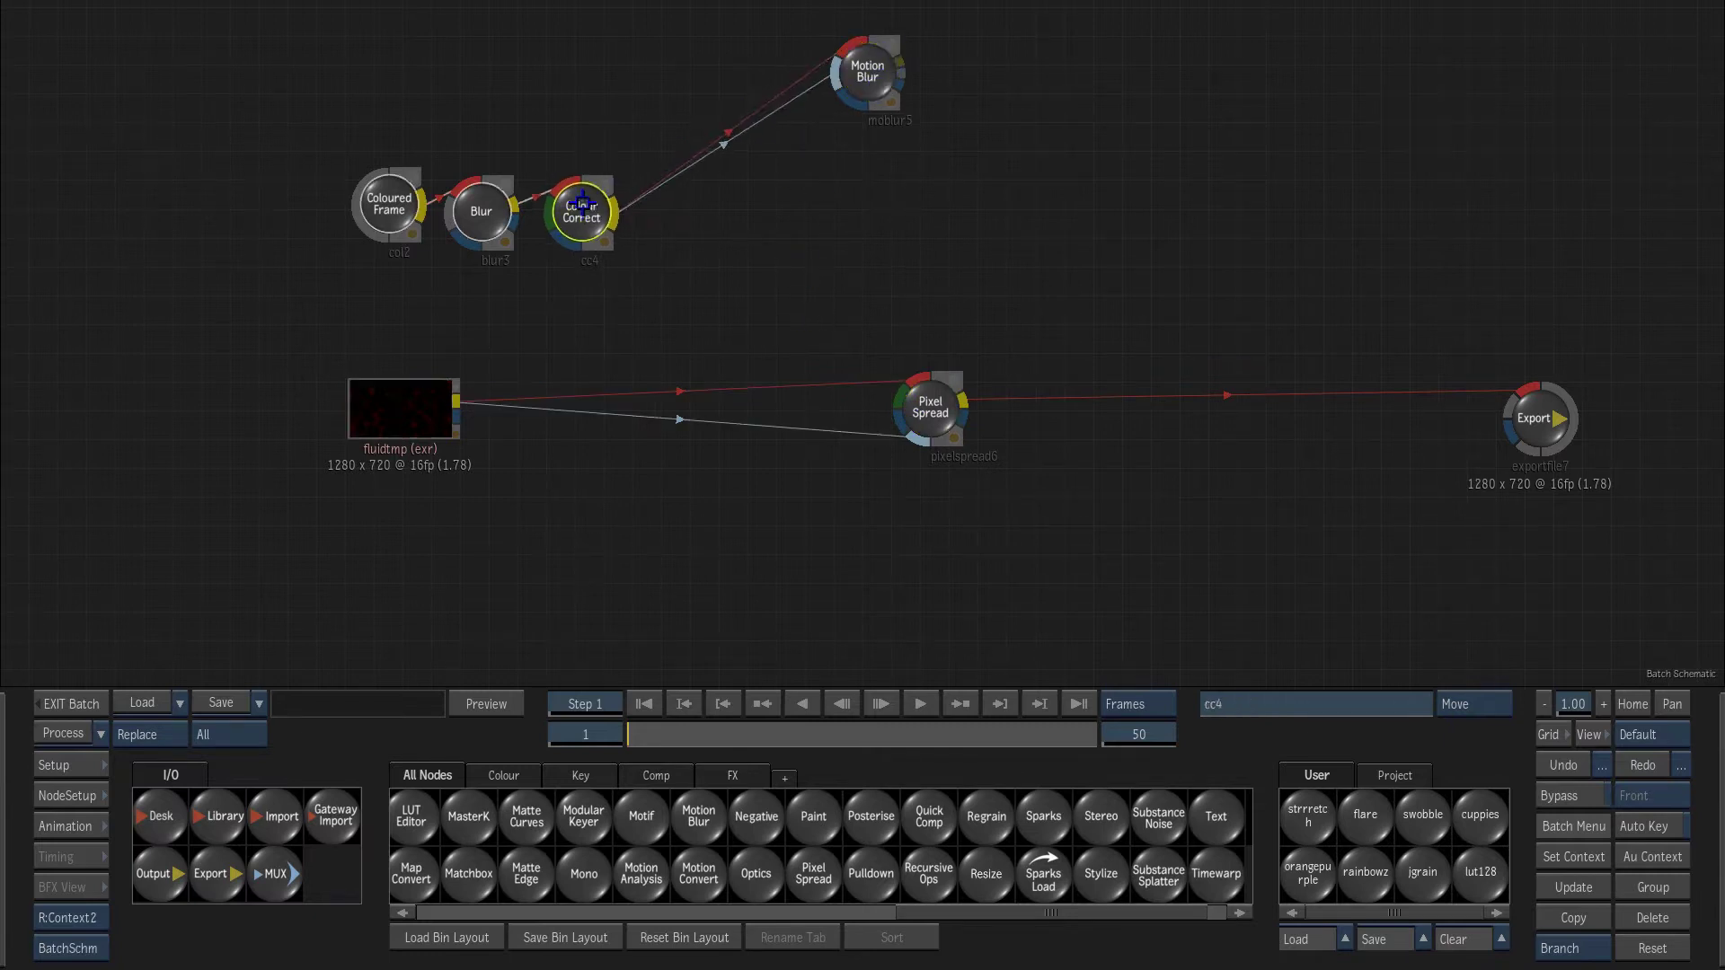
pyautogui.moveTo(477, 212); pyautogui.dragTo(567, 203)
pyautogui.doubleClick(394, 417)
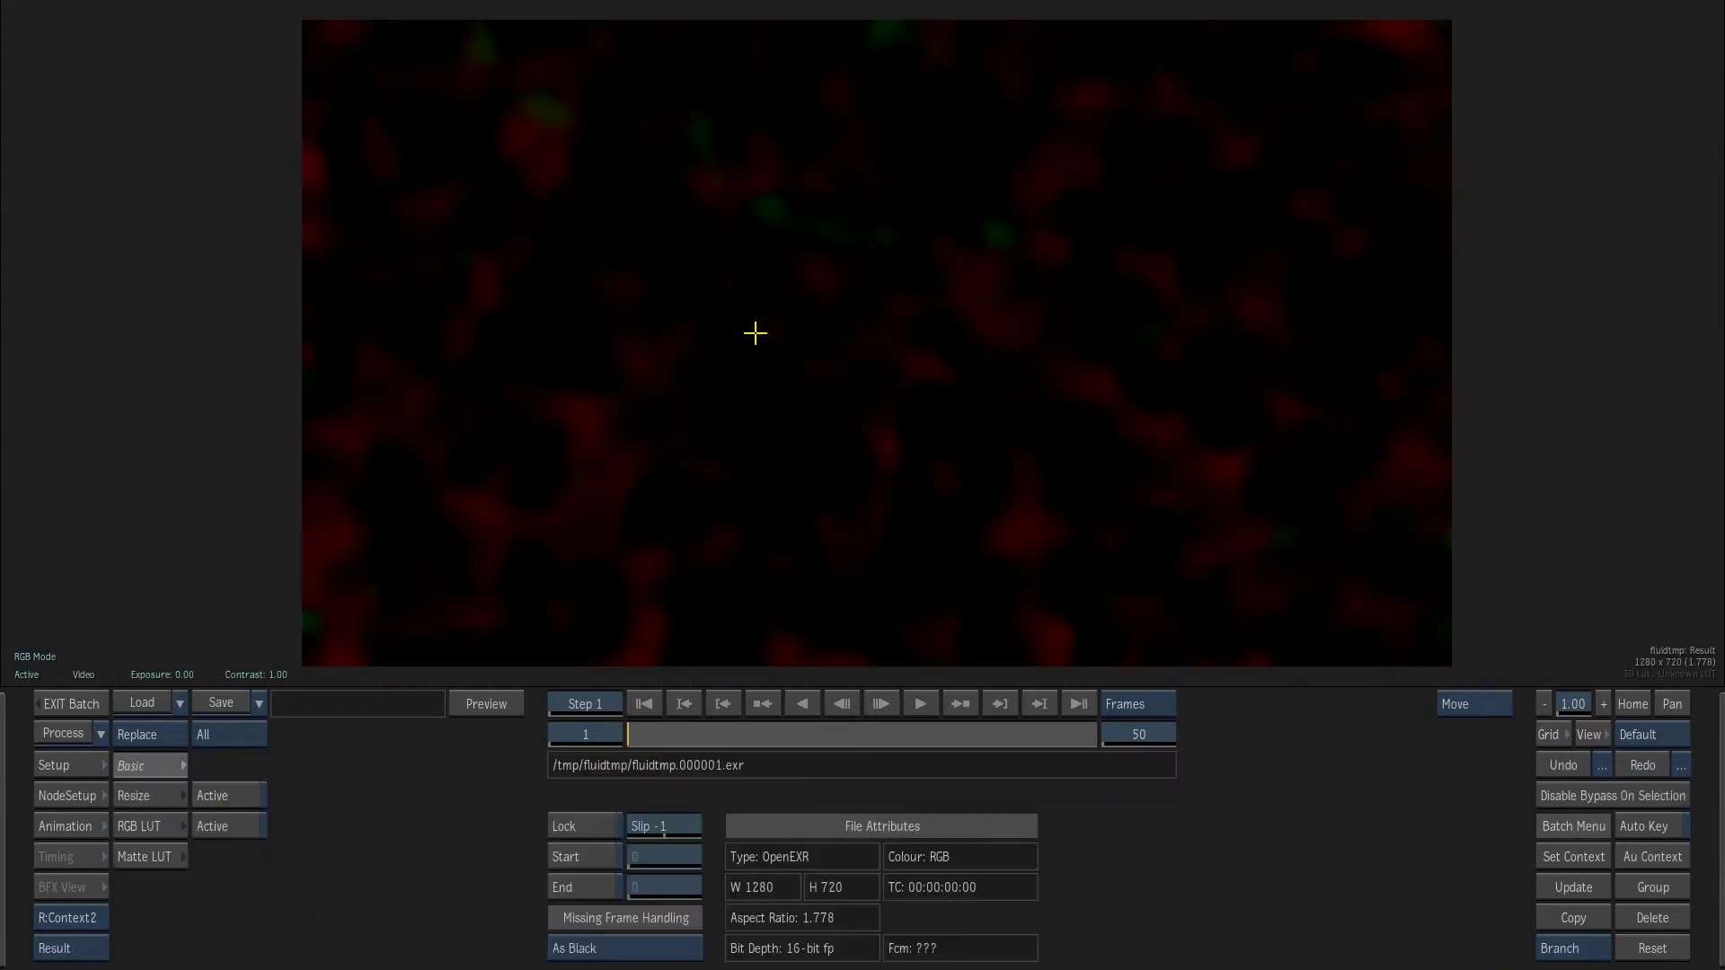
pyautogui.moveTo(4, 840)
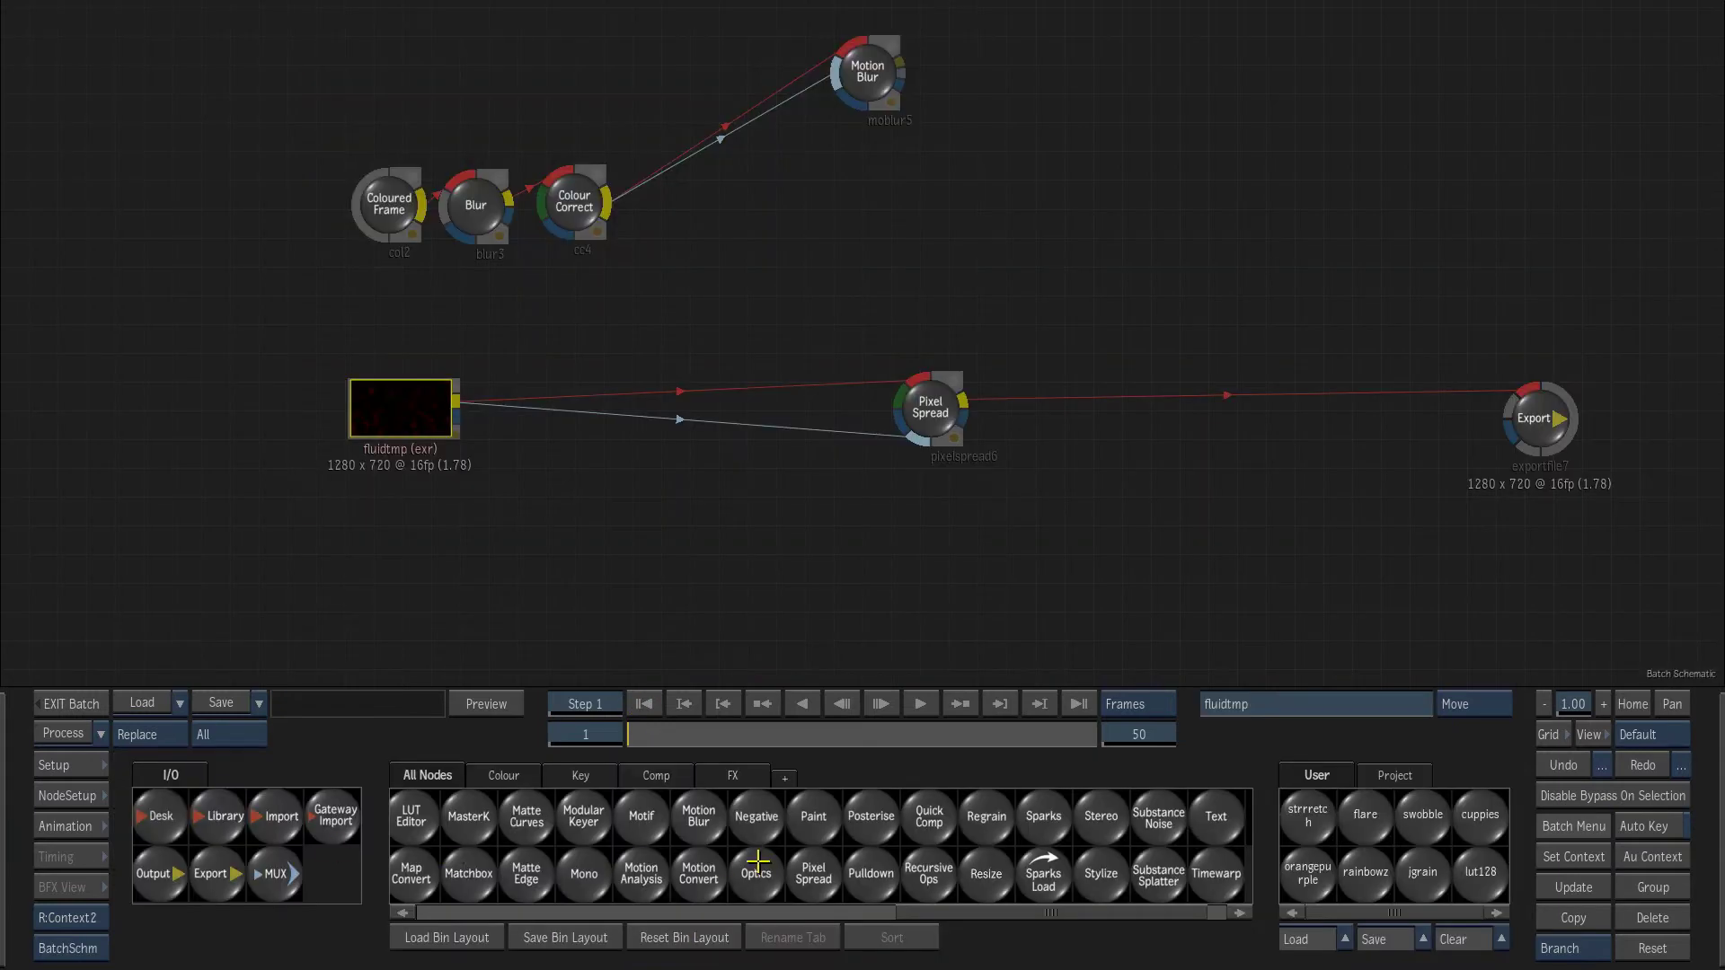
# - Add a Logic Op with Colour Correct as front and fluidtmp as back, feeding the Pixel Spread's front and vector inputs
pyautogui.scroll(4, 876, 872)
pyautogui.moveTo(824, 871); pyautogui.dragTo(673, 412)
pyautogui.doubleClick(673, 411)
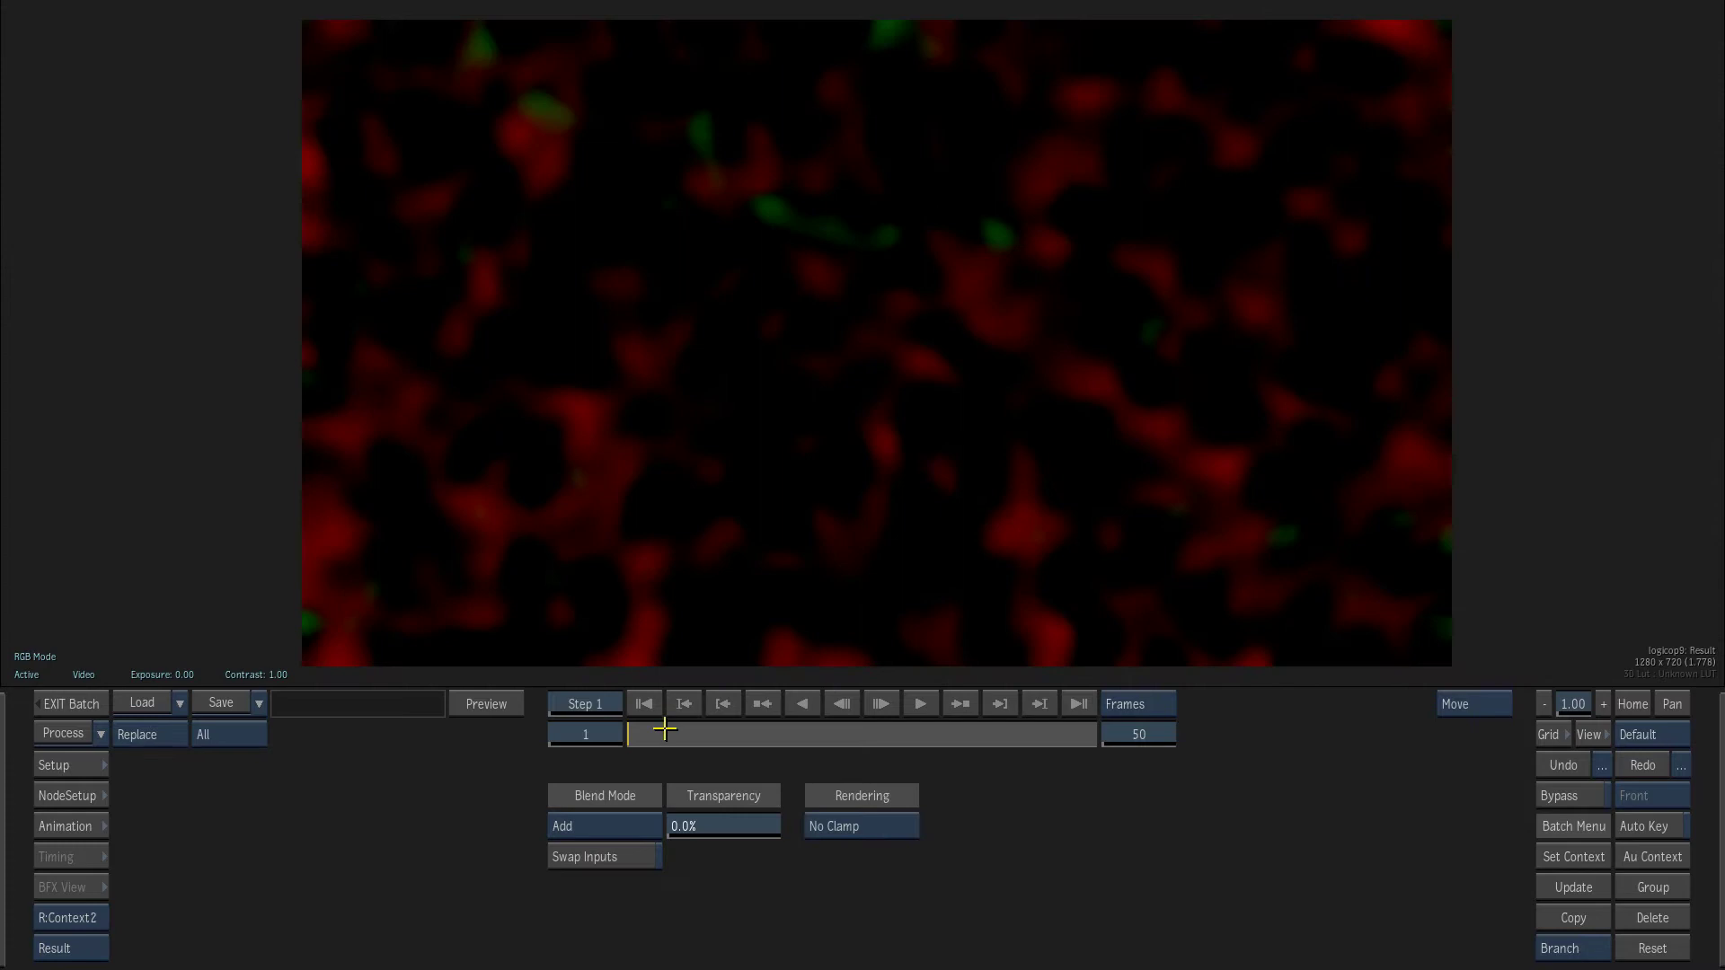
# - Set the Logic Op's blend mode to Blend, set its transparency to 100% at frame 2, and return to frame 1
pyautogui.click(610, 837)
pyautogui.click(608, 801)
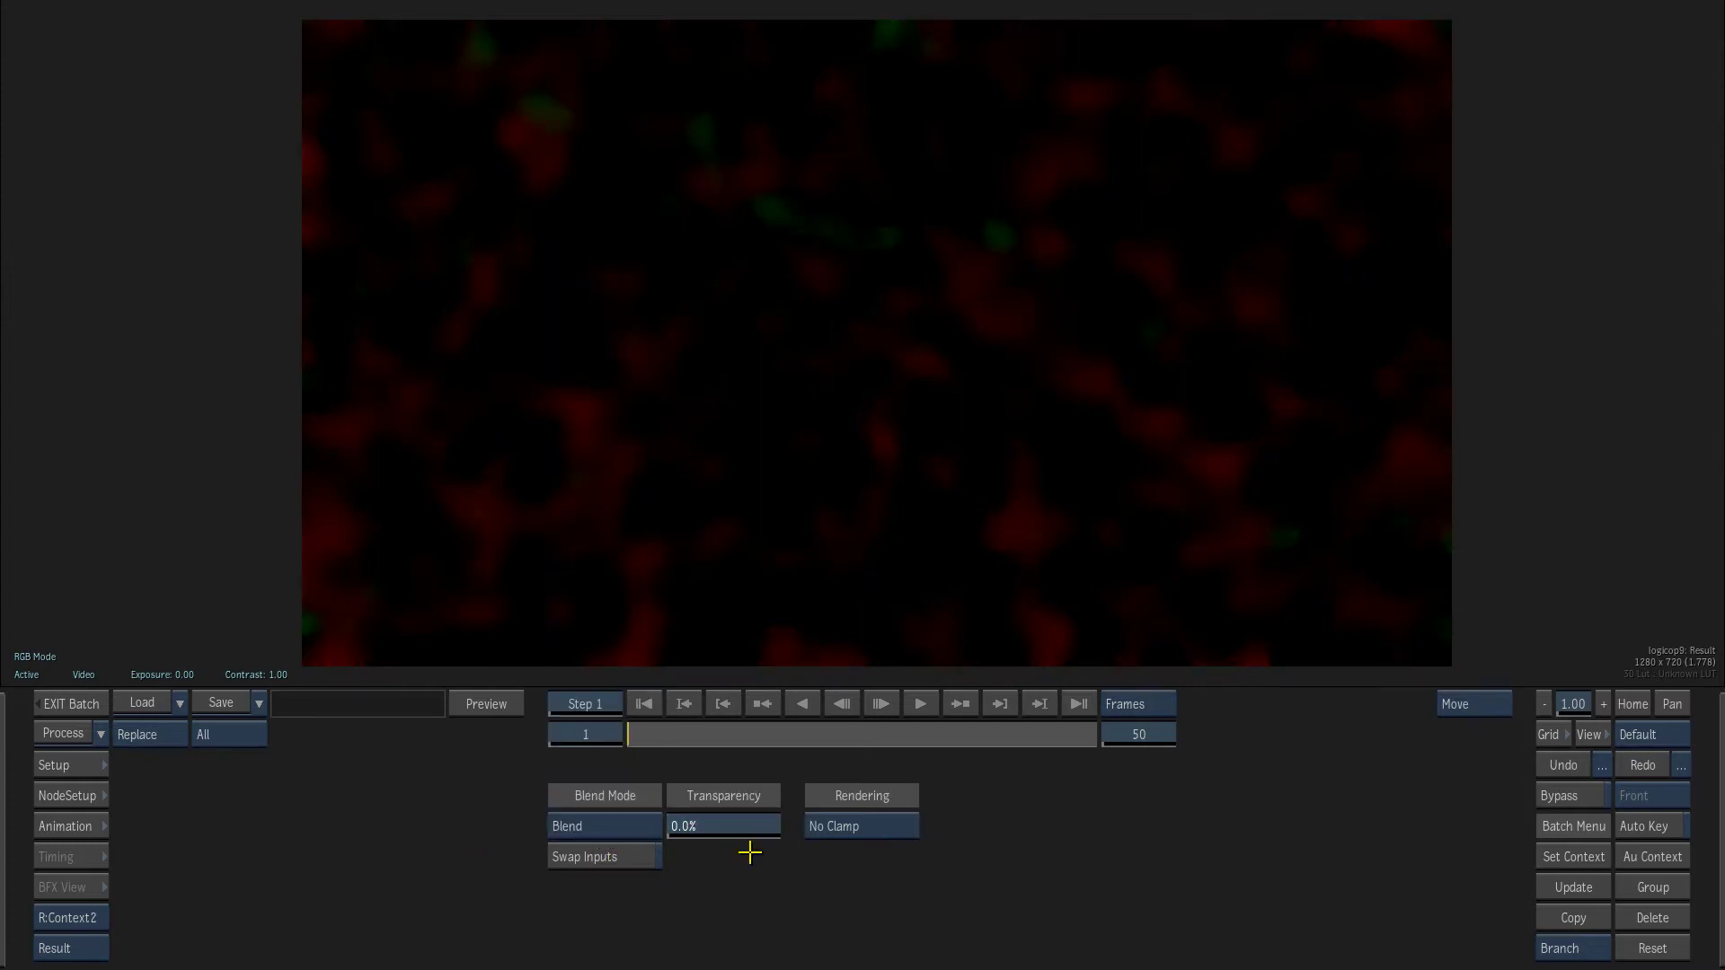
pyautogui.click(881, 704)
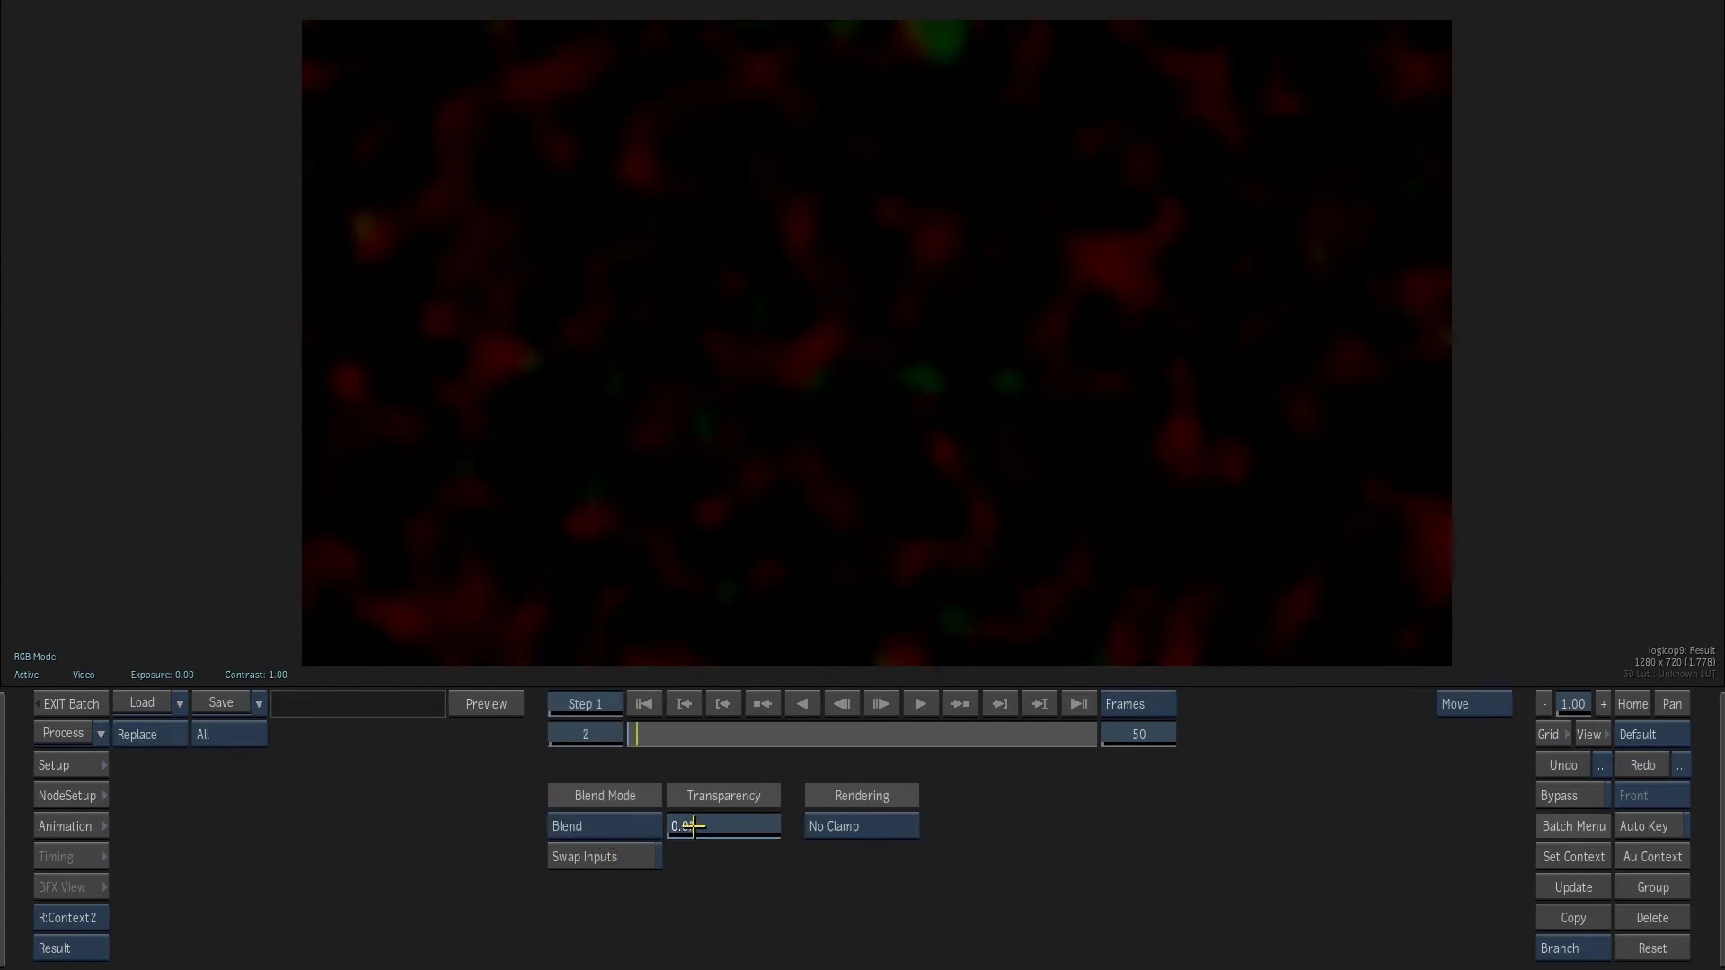
pyautogui.moveTo(690, 826); pyautogui.dragTo(1243, 820)
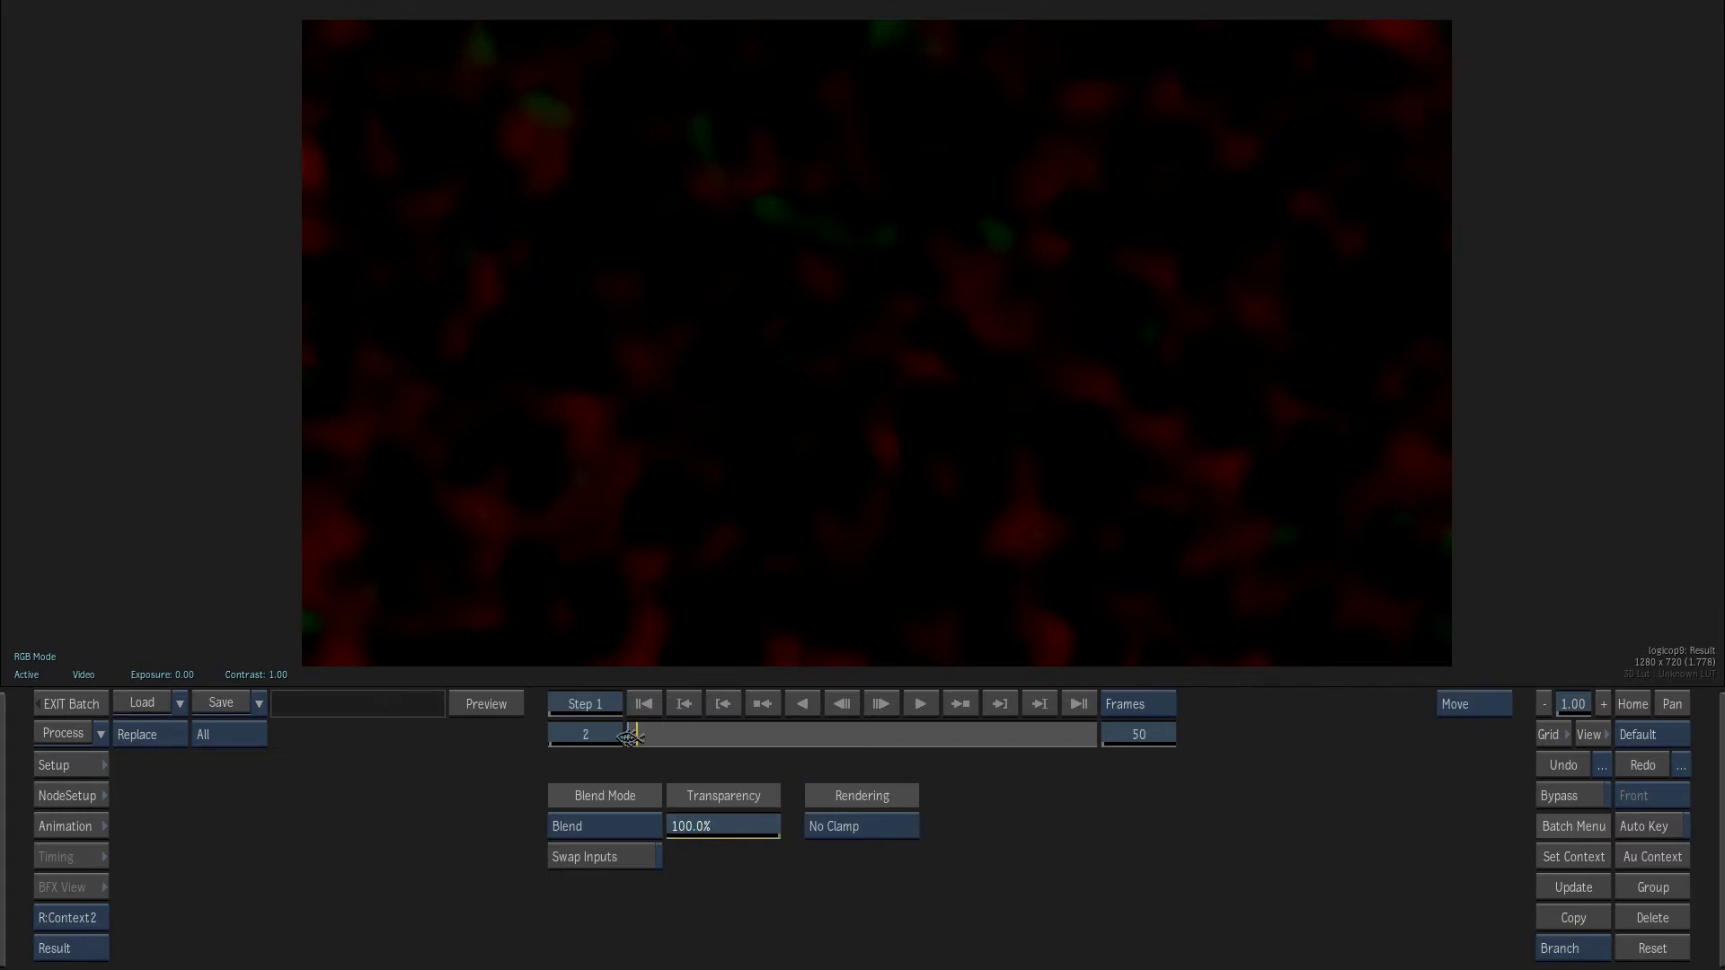
pyautogui.moveTo(696, 736); pyautogui.dragTo(467, 740)
# - Shift the Coloured Frame, Blur and Colour Correct nodes away from the Logic Op and render the export
pyautogui.moveTo(3, 797)
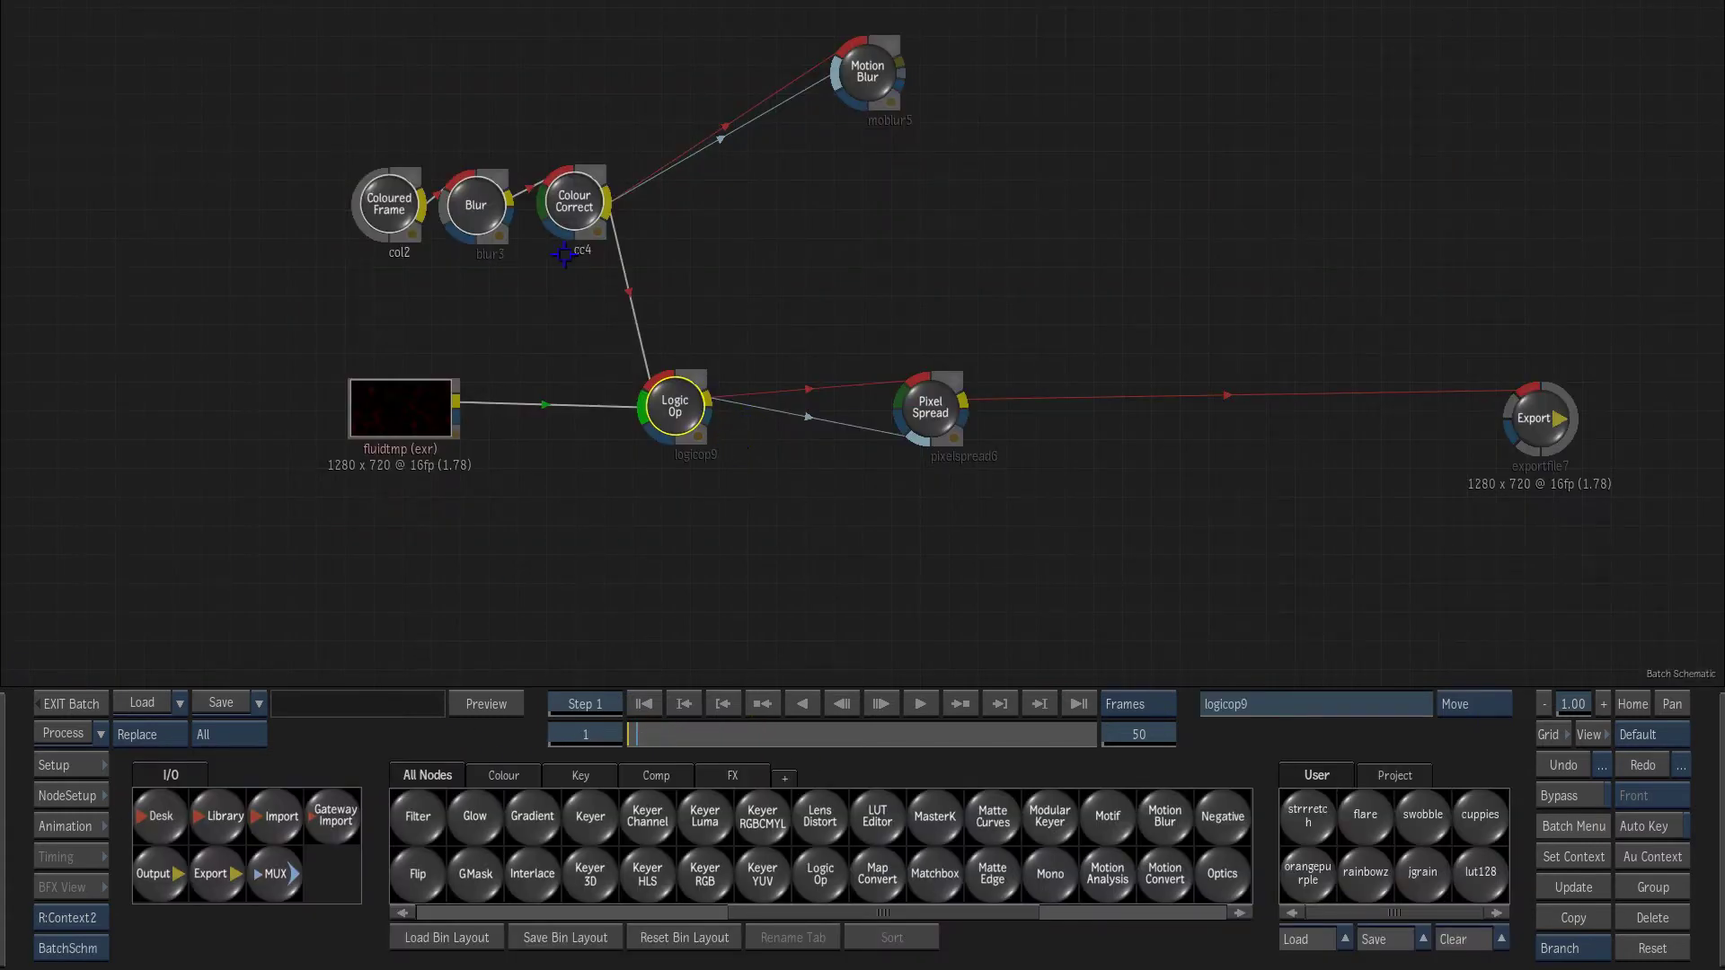
pyautogui.moveTo(387, 211); pyautogui.dragTo(328, 209)
pyautogui.moveTo(466, 201); pyautogui.dragTo(418, 196)
pyautogui.moveTo(558, 196); pyautogui.dragTo(518, 196)
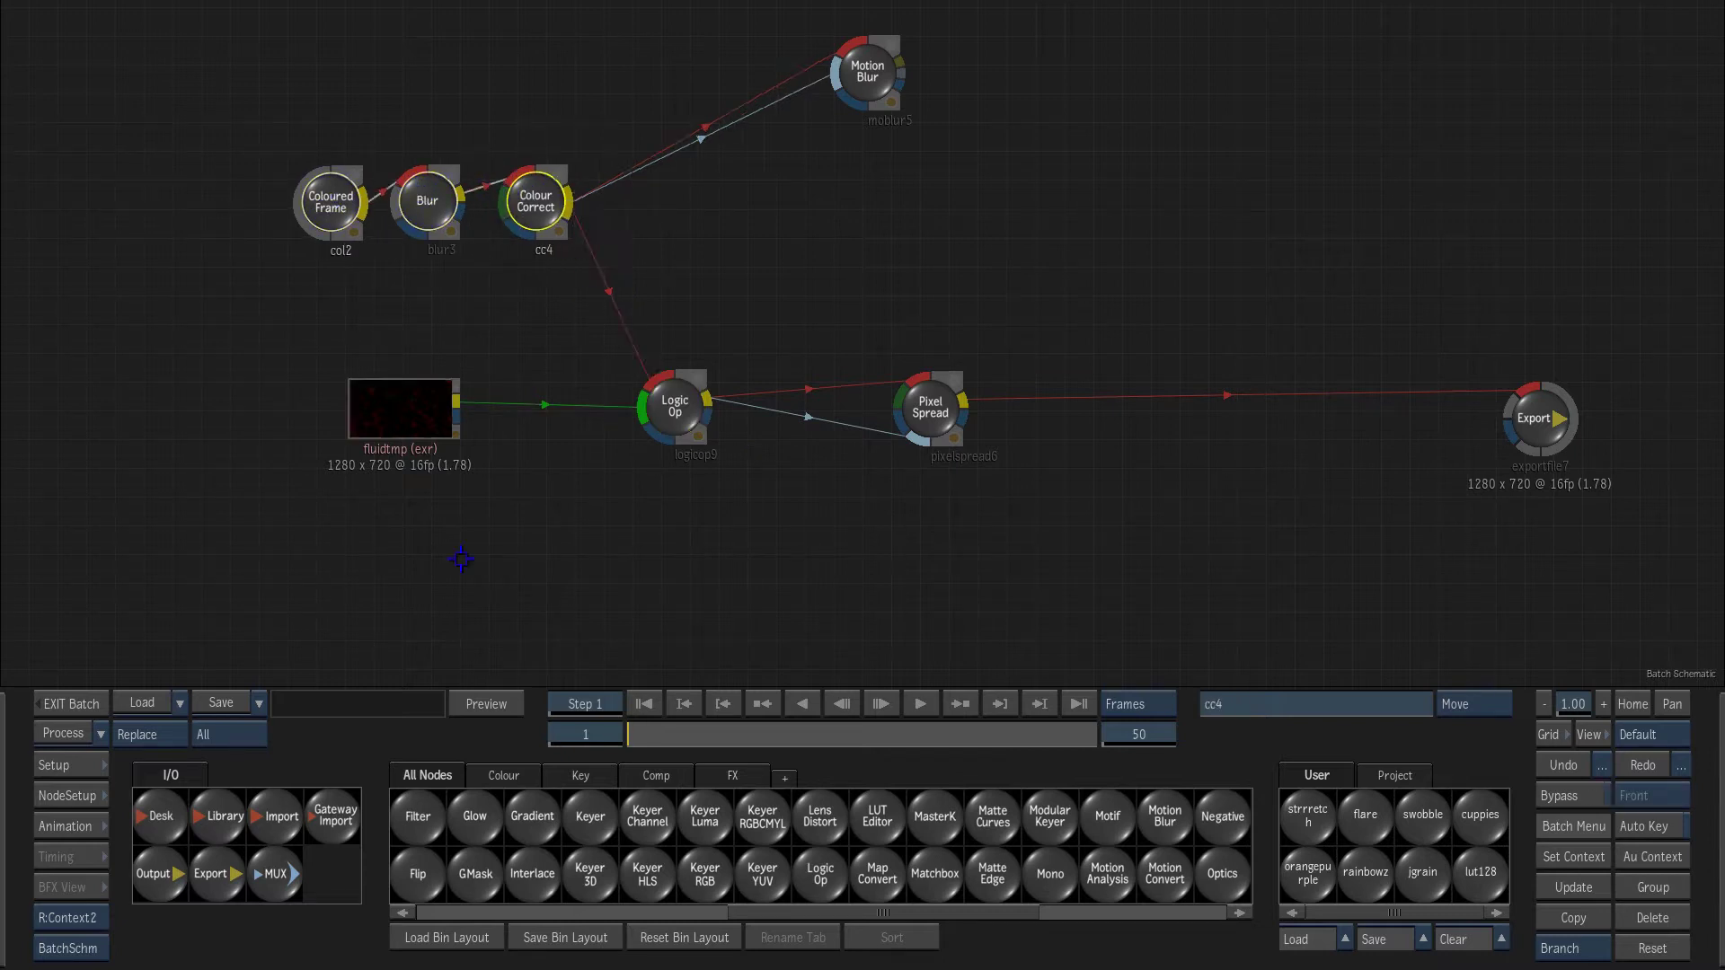
pyautogui.click(63, 735)
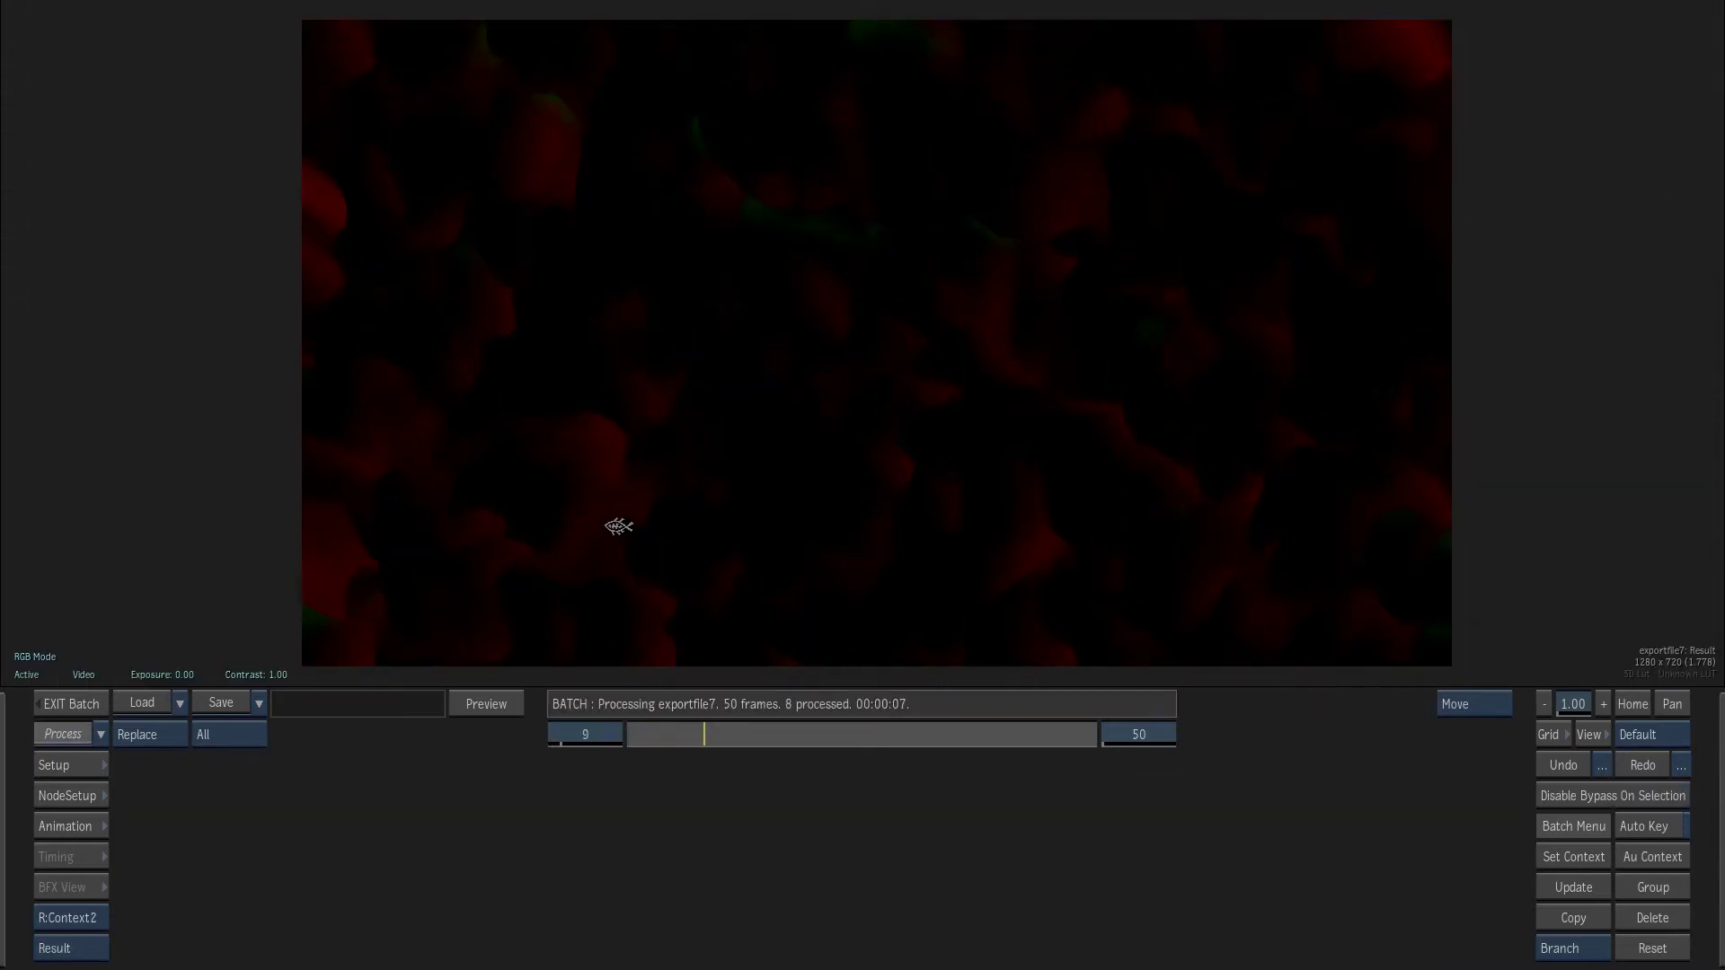
pyautogui.click(496, 785)
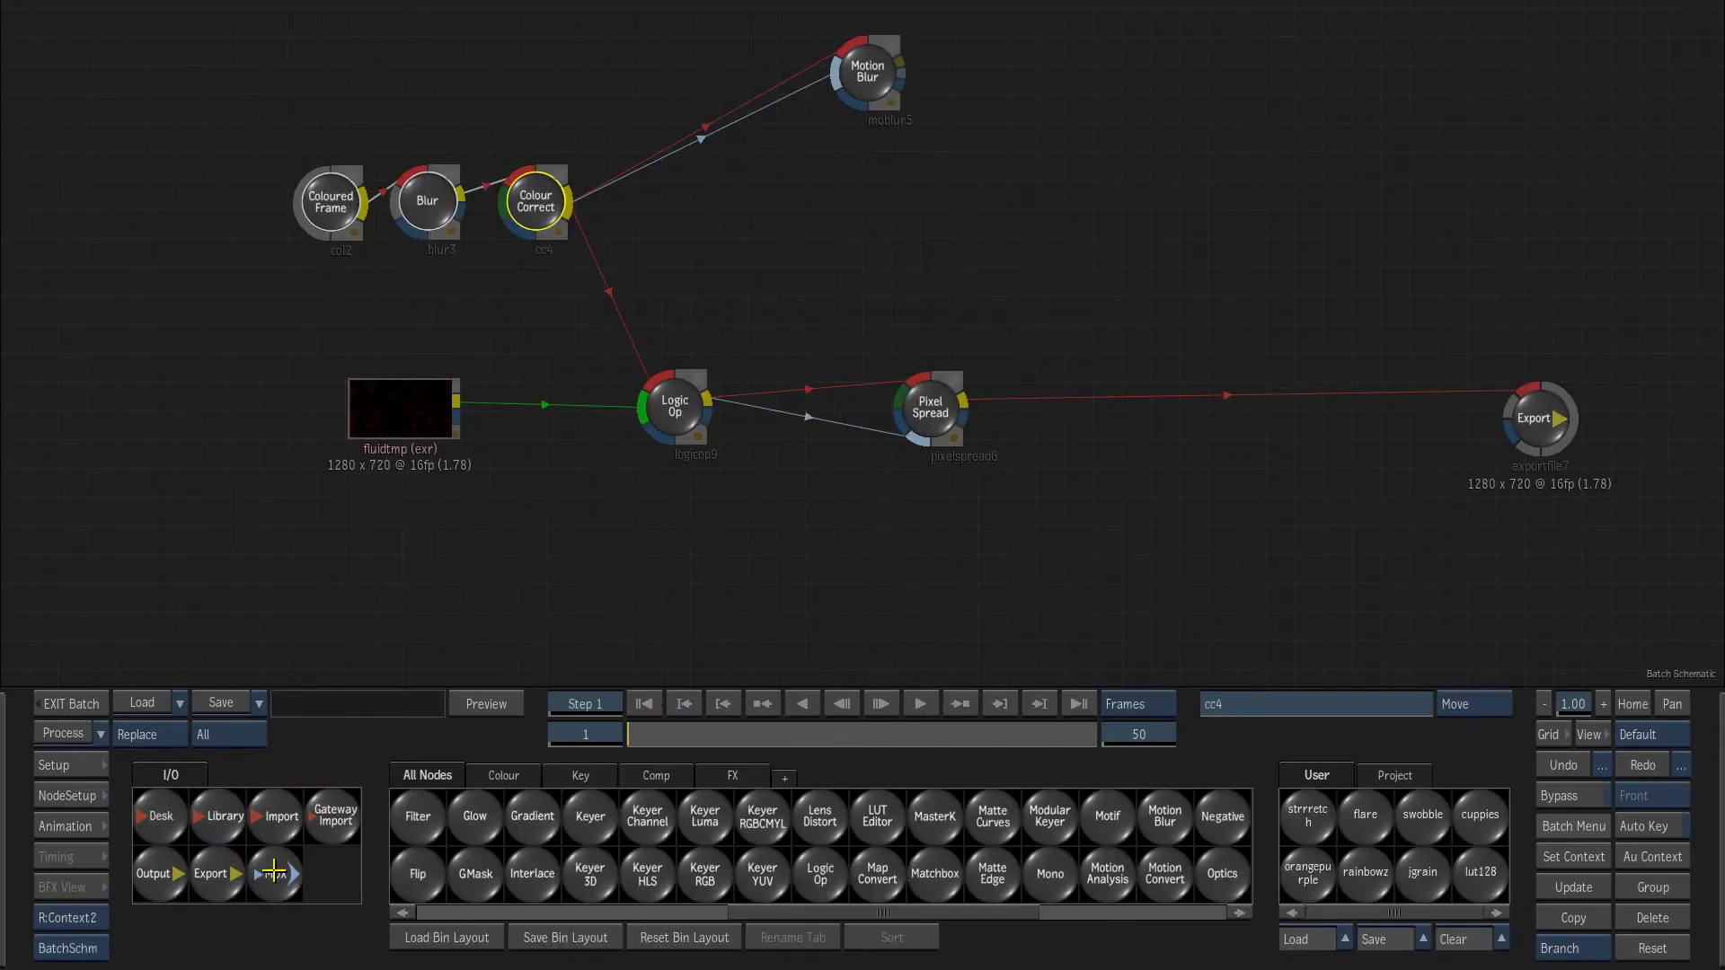
# - Insert a MUX node after the Colour Correct and line it up in the noise chain
pyautogui.moveTo(276, 873); pyautogui.dragTo(669, 225)
pyautogui.moveTo(540, 205); pyautogui.dragTo(513, 201)
pyautogui.moveTo(685, 252); pyautogui.dragTo(598, 200)
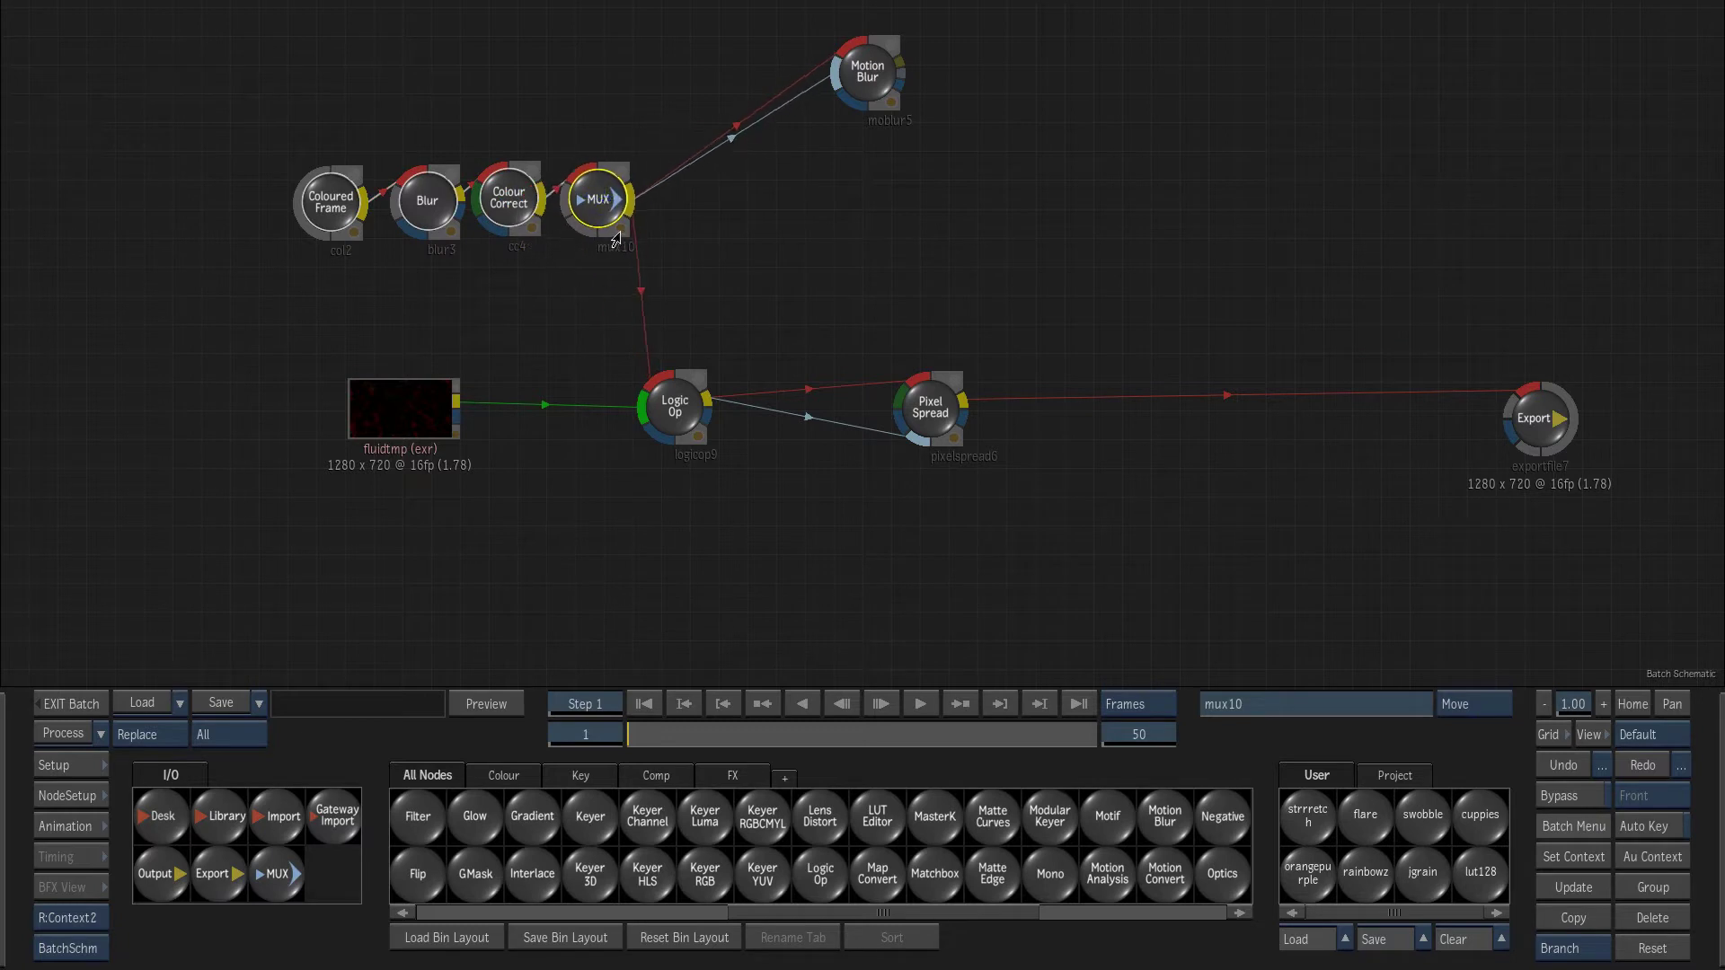
pyautogui.click(618, 233)
# - Insert a second MUX after the first, activate its range, choose its after-range media handling, and render the export
pyautogui.moveTo(274, 885); pyautogui.dragTo(659, 212)
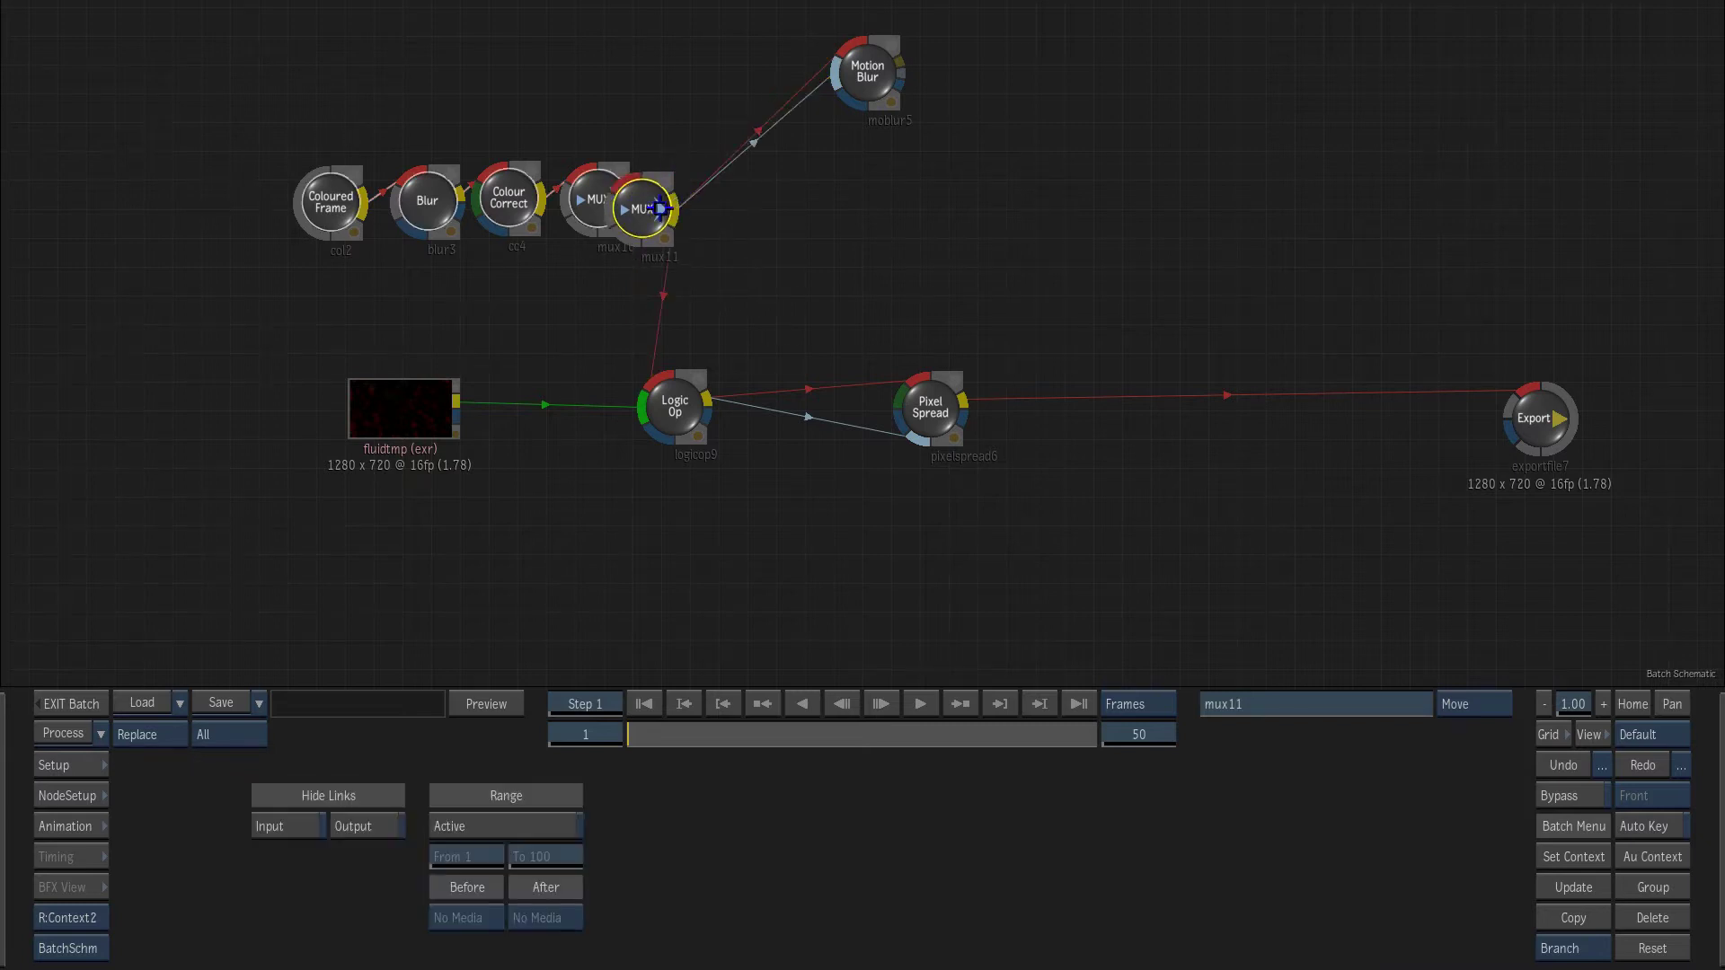
pyautogui.click(533, 824)
pyautogui.click(554, 915)
pyautogui.click(564, 944)
pyautogui.click(42, 730)
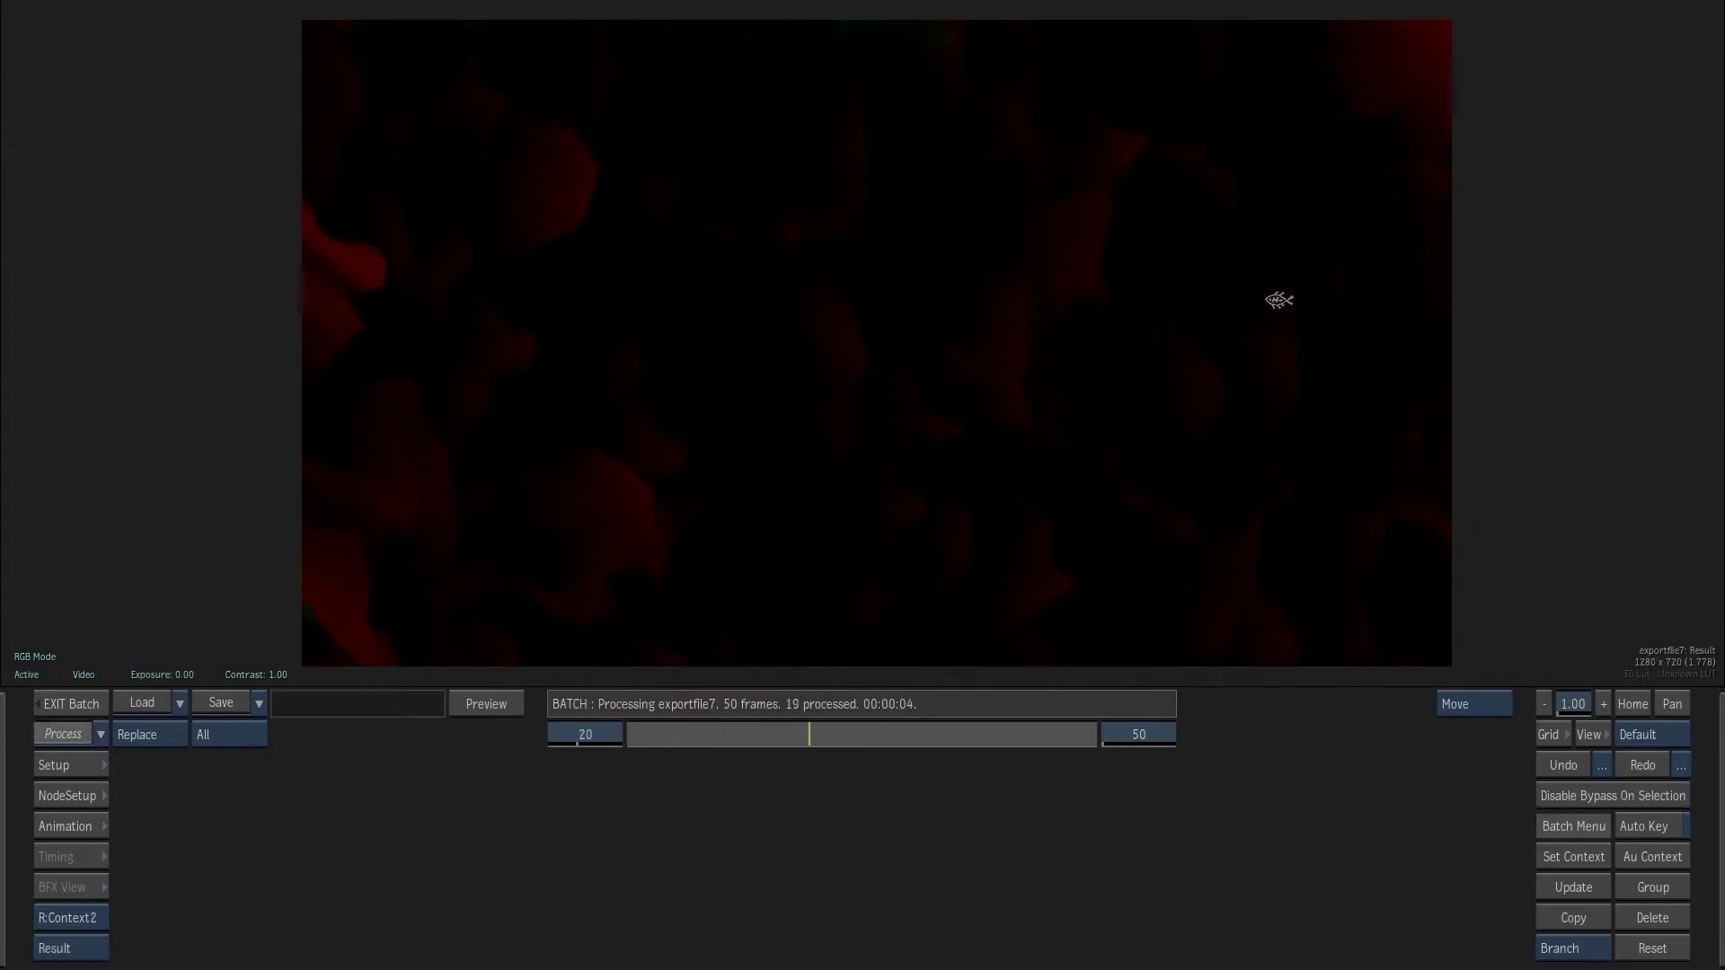
# - Shift Coloured Frame, Blur and Colour Correct away from the two MUX nodes to open a gap in the noise chain
pyautogui.click(495, 790)
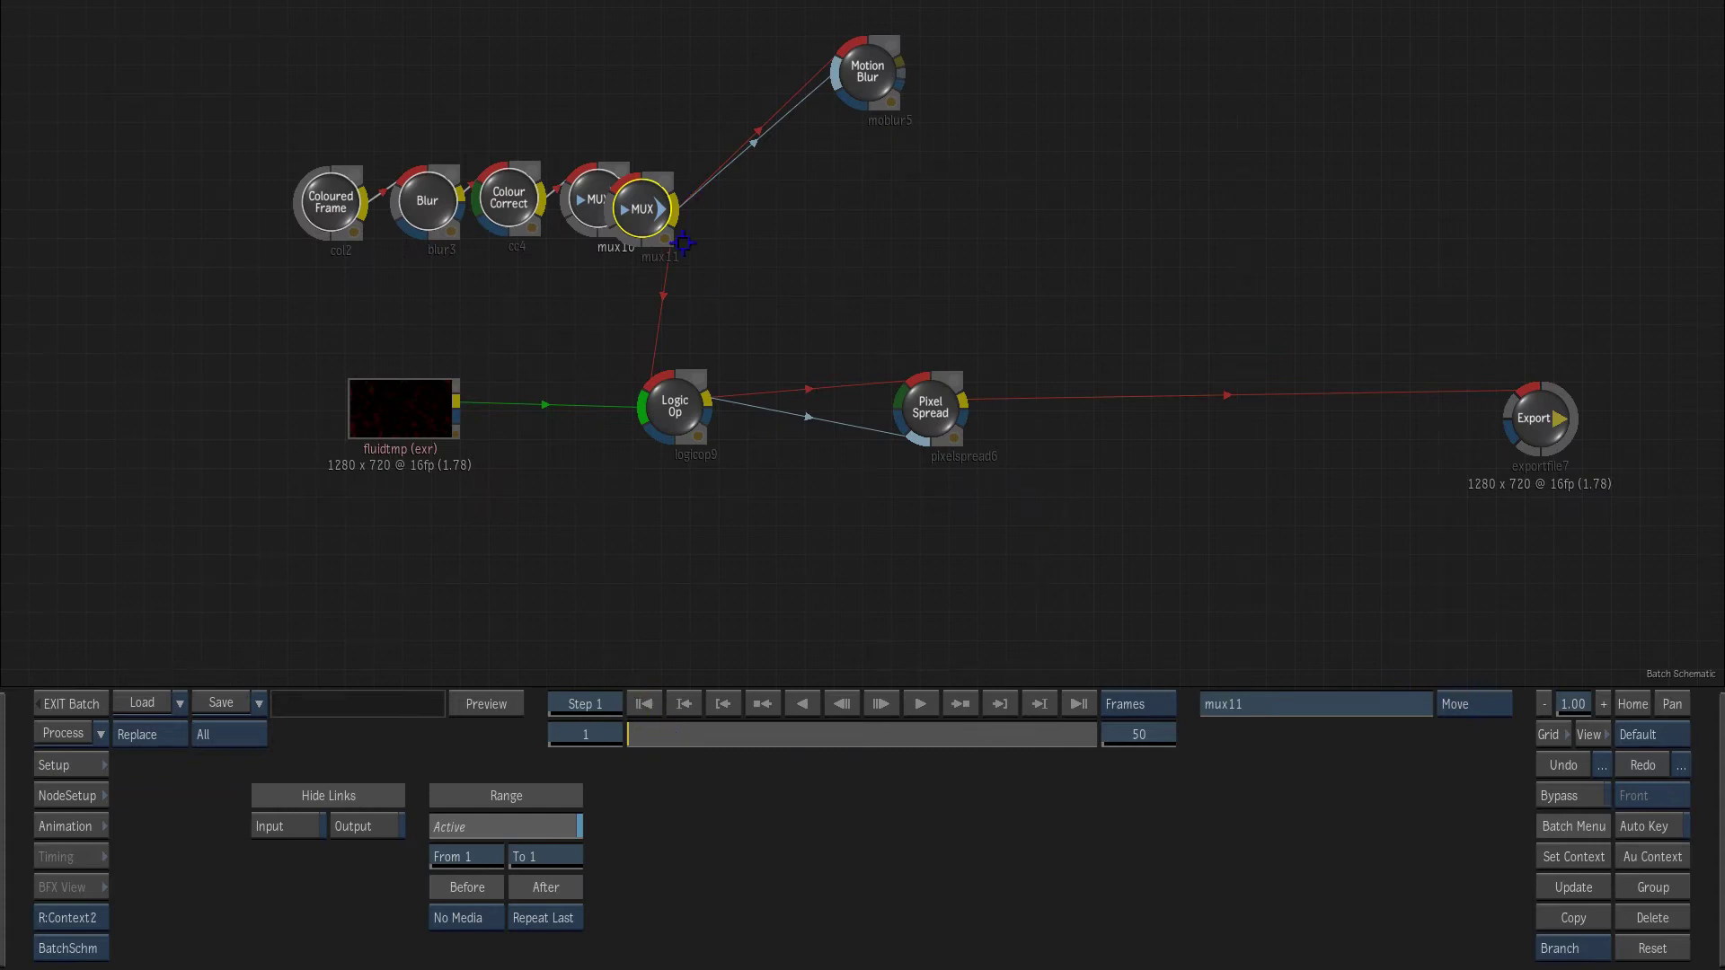
pyautogui.moveTo(677, 238); pyautogui.dragTo(719, 231)
pyautogui.moveTo(424, 413); pyautogui.dragTo(437, 407)
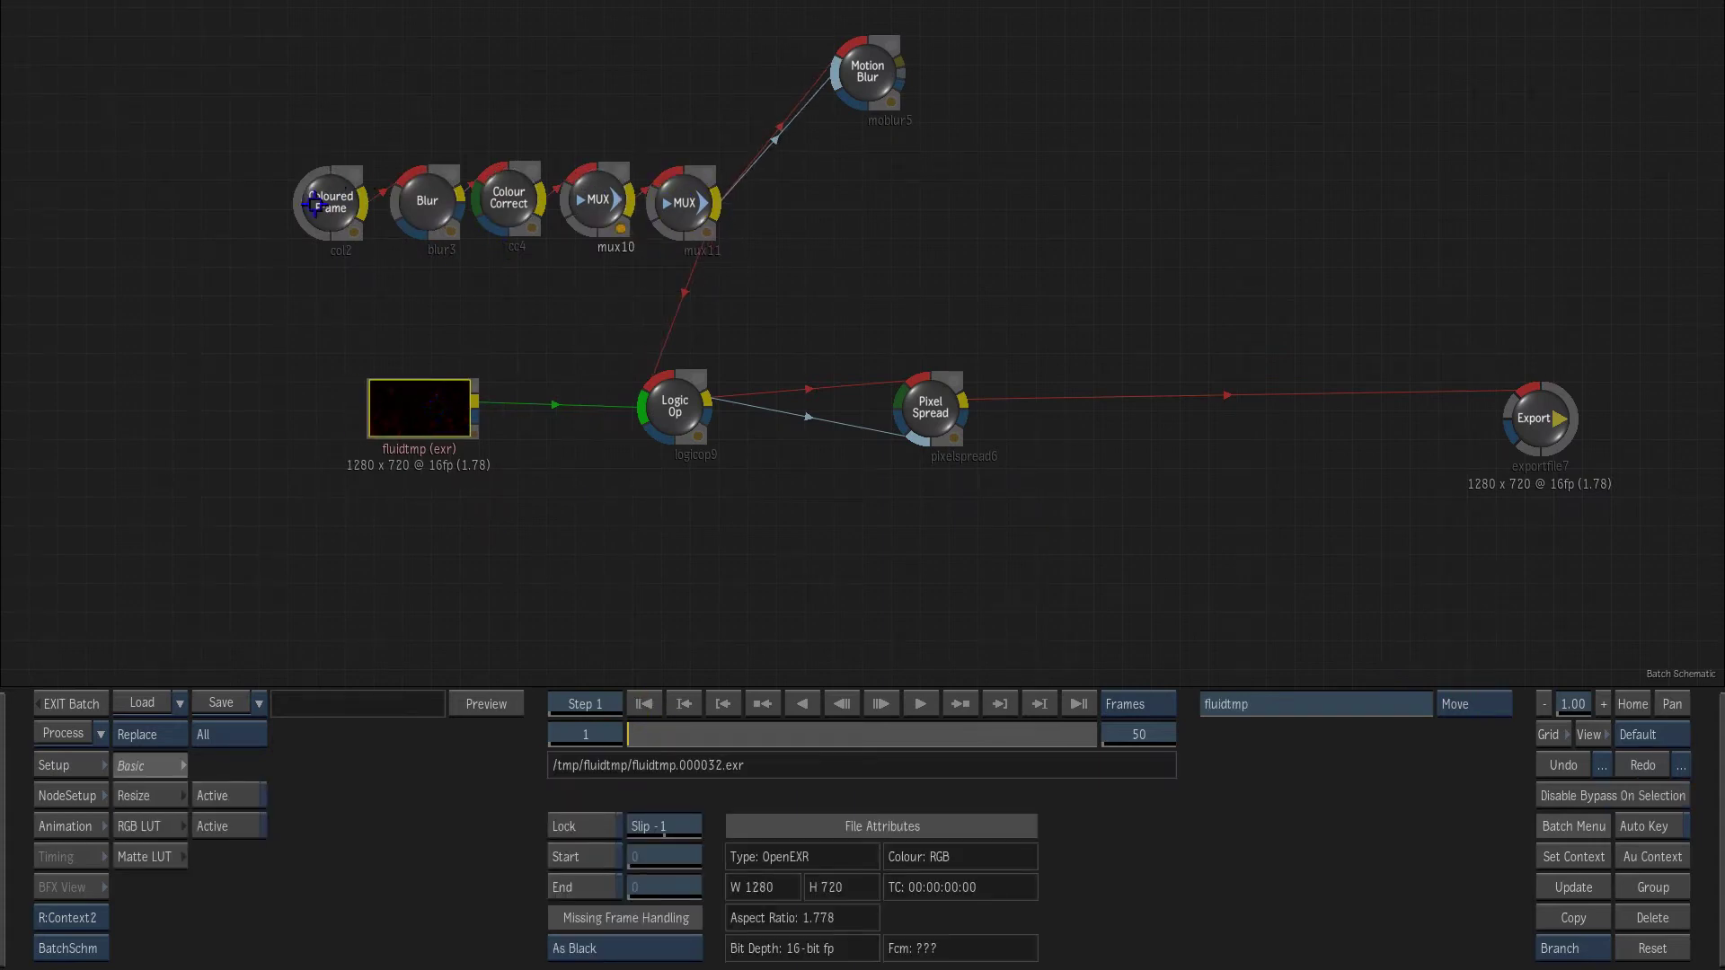
pyautogui.moveTo(352, 194); pyautogui.dragTo(229, 191)
pyautogui.moveTo(420, 201); pyautogui.dragTo(293, 199)
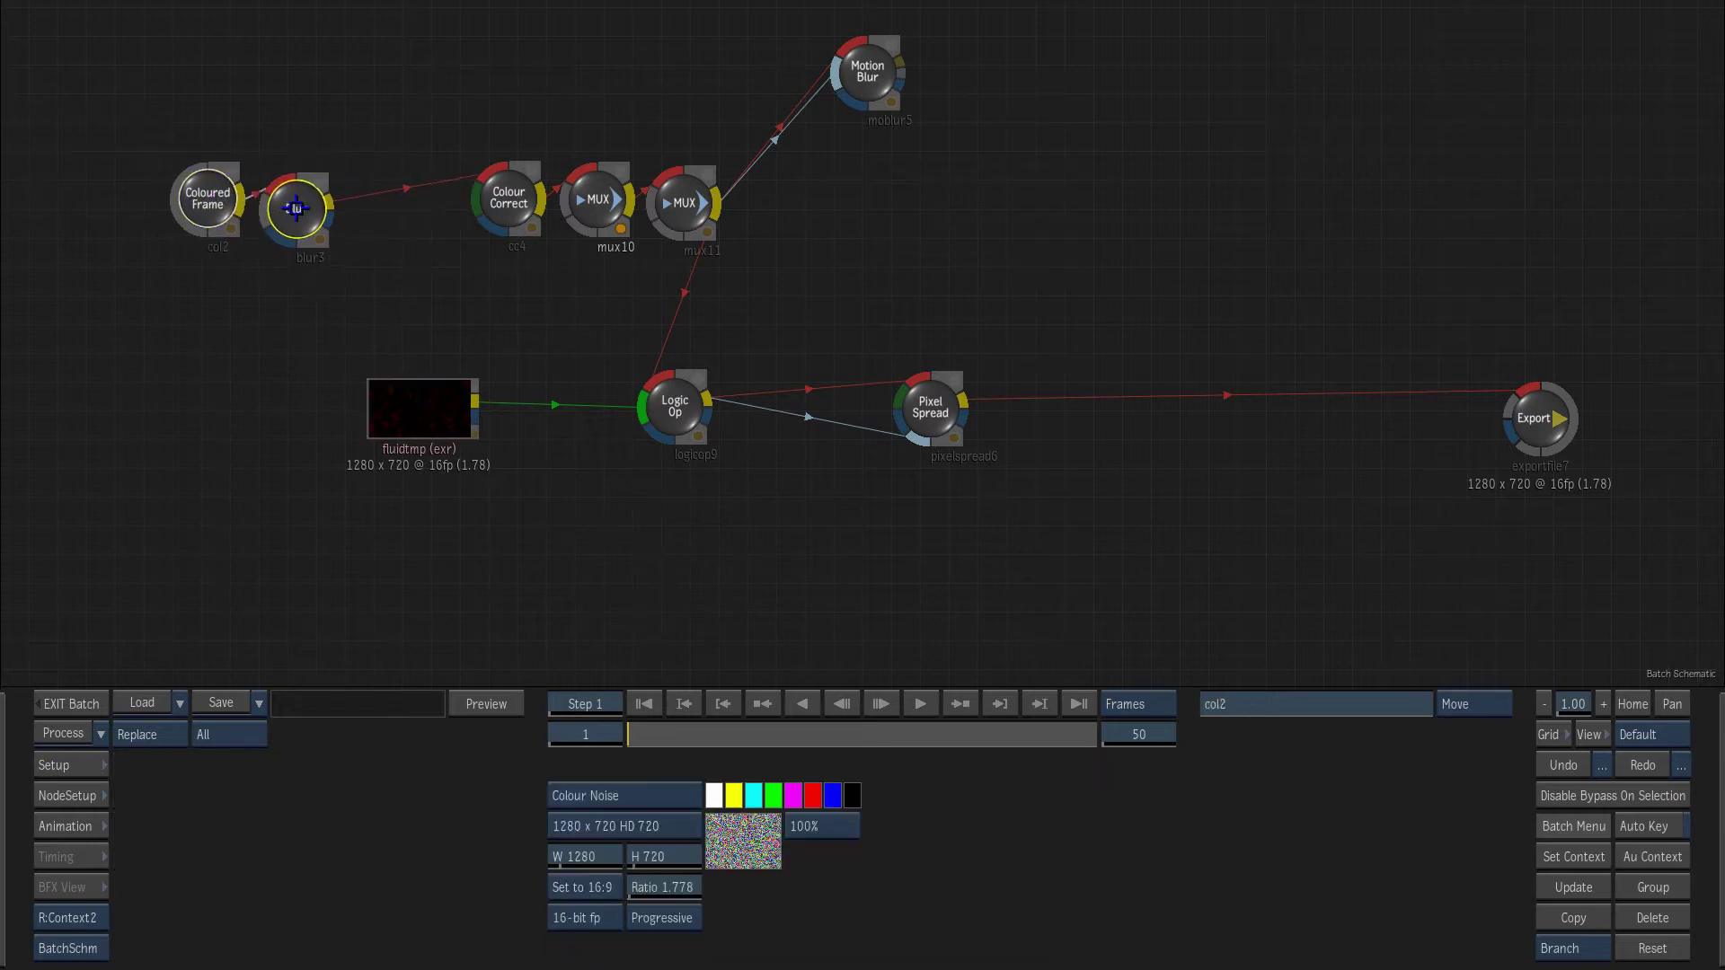
pyautogui.moveTo(509, 199); pyautogui.dragTo(389, 200)
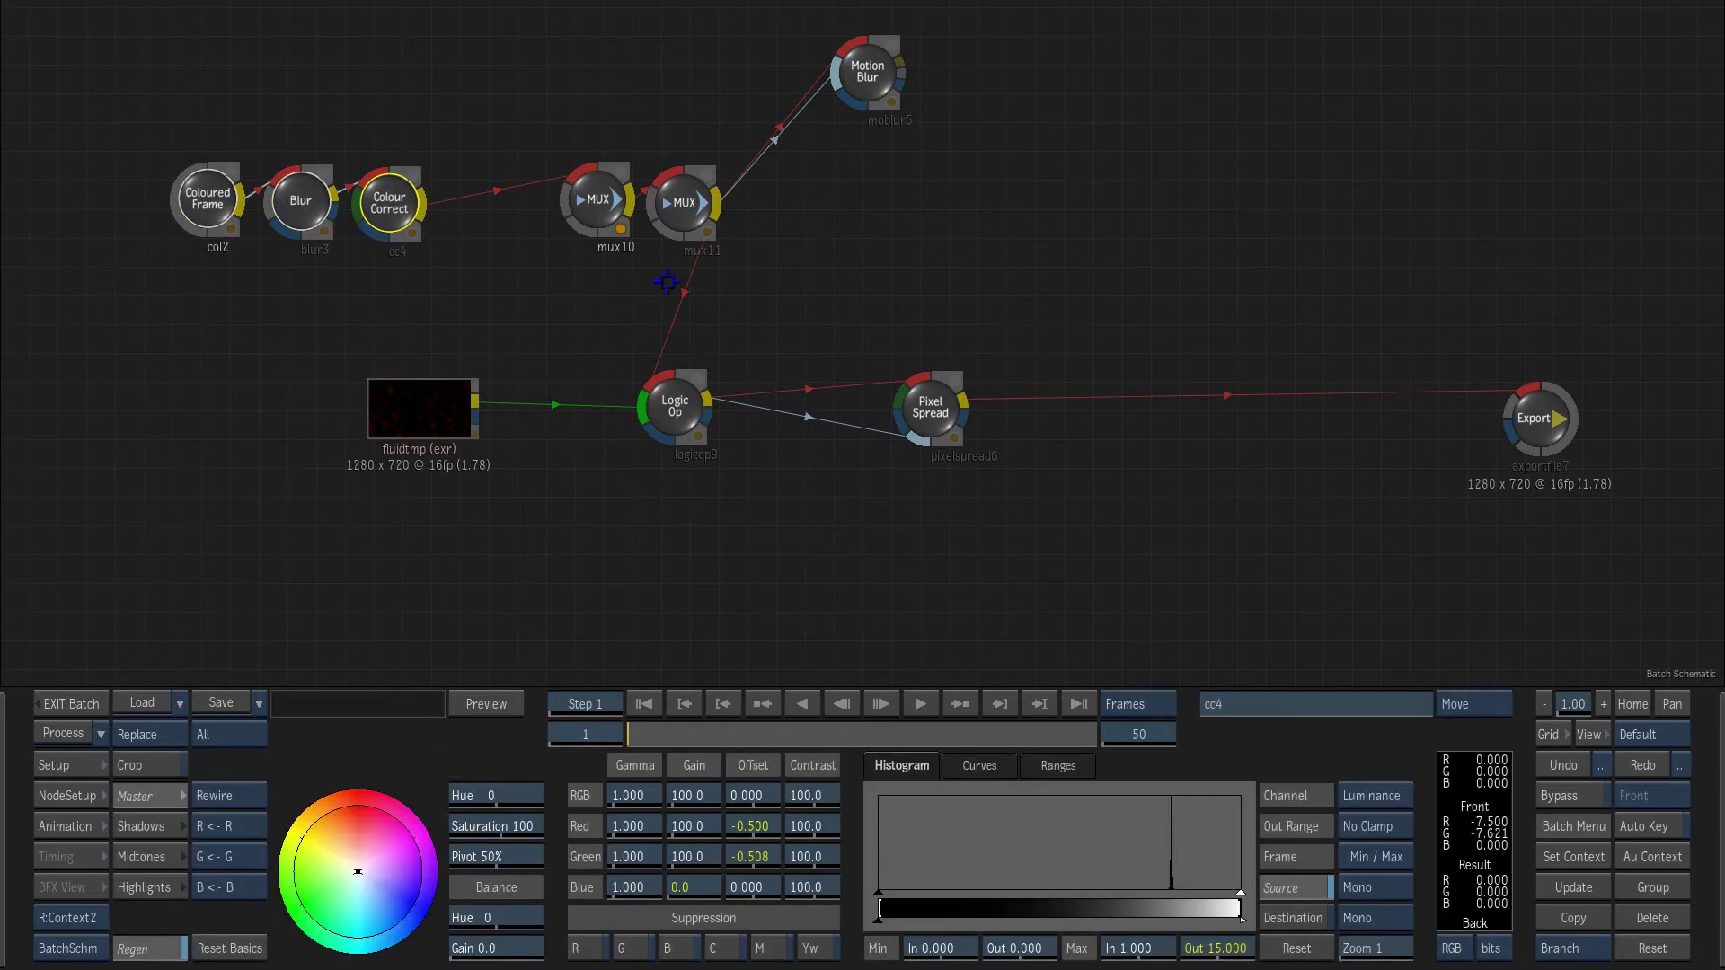
pyautogui.moveTo(684, 203); pyautogui.dragTo(721, 206)
pyautogui.moveTo(597, 200); pyautogui.dragTo(649, 206)
# - Insert a Combine node between the Colour Correct and the first MUX
pyautogui.moveTo(3, 801)
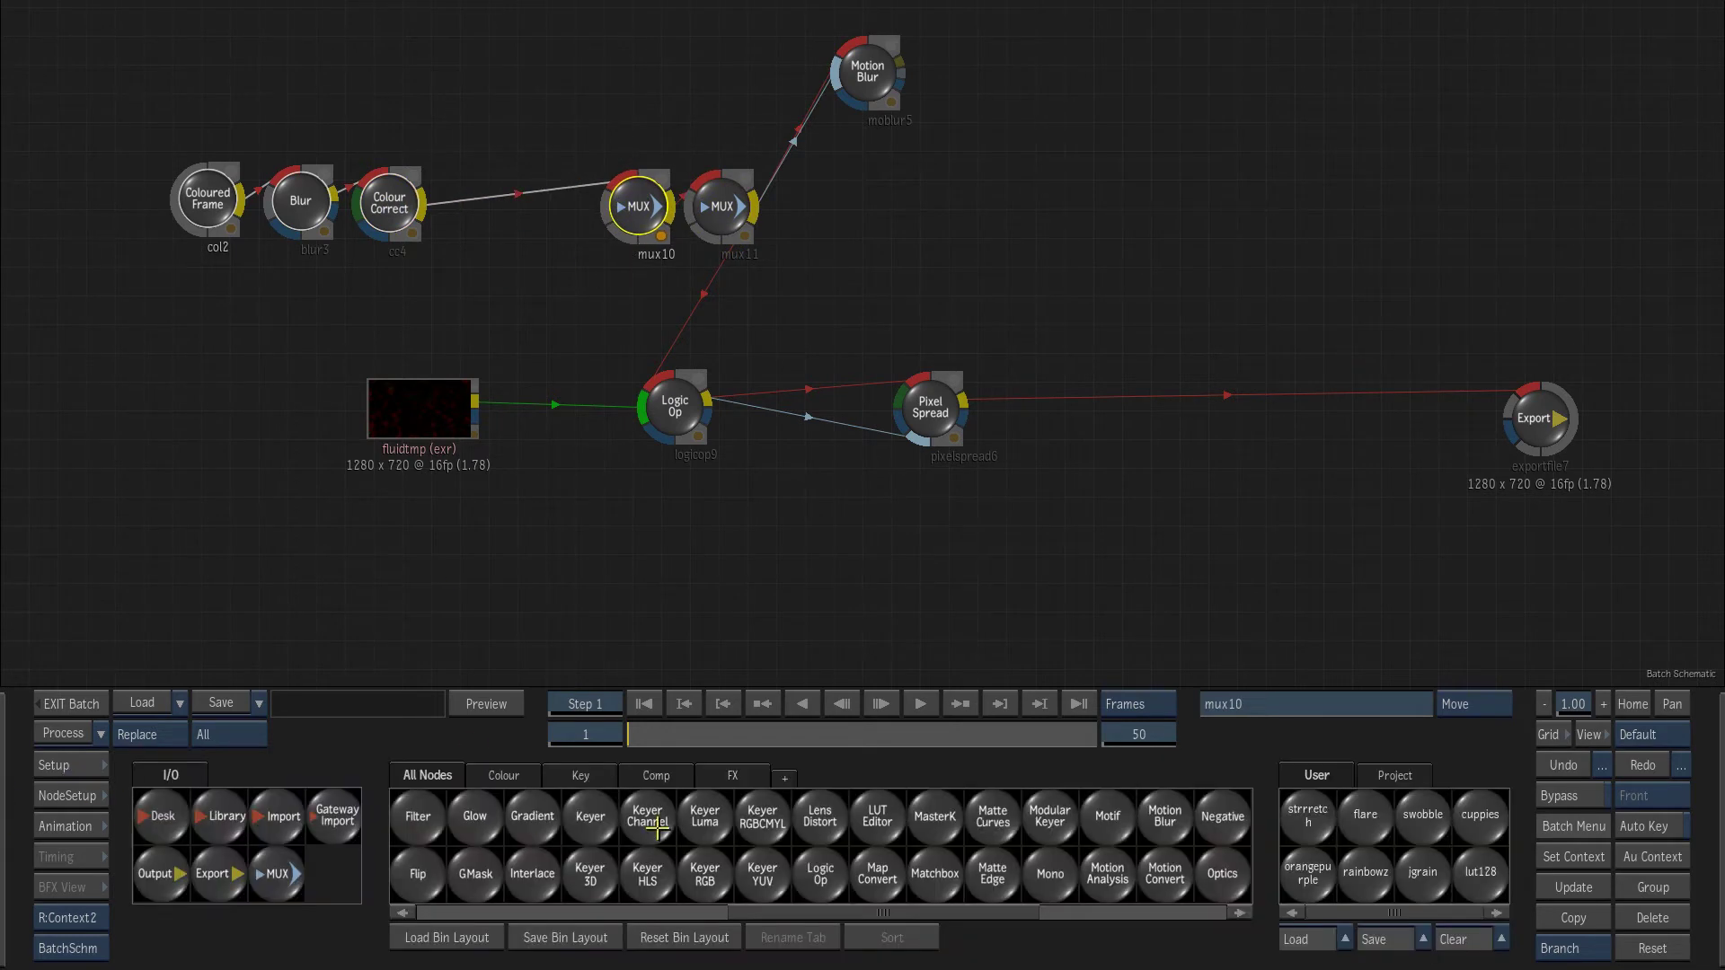
pyautogui.press('c')
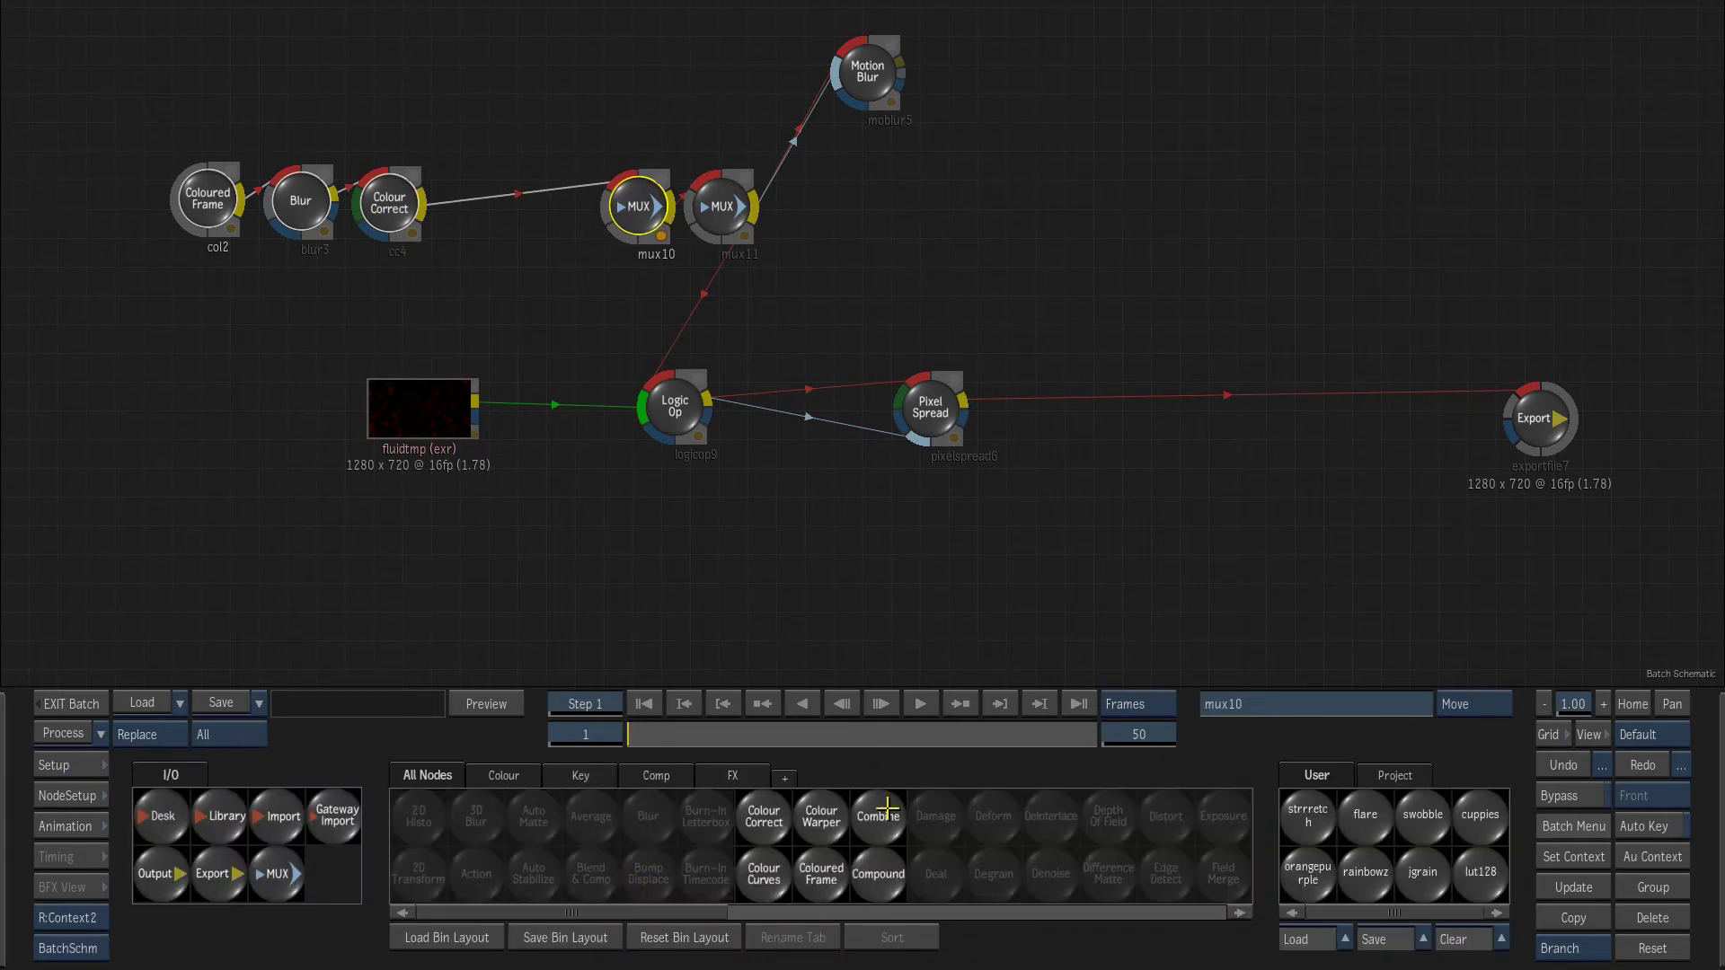
pyautogui.moveTo(885, 813); pyautogui.dragTo(505, 234)
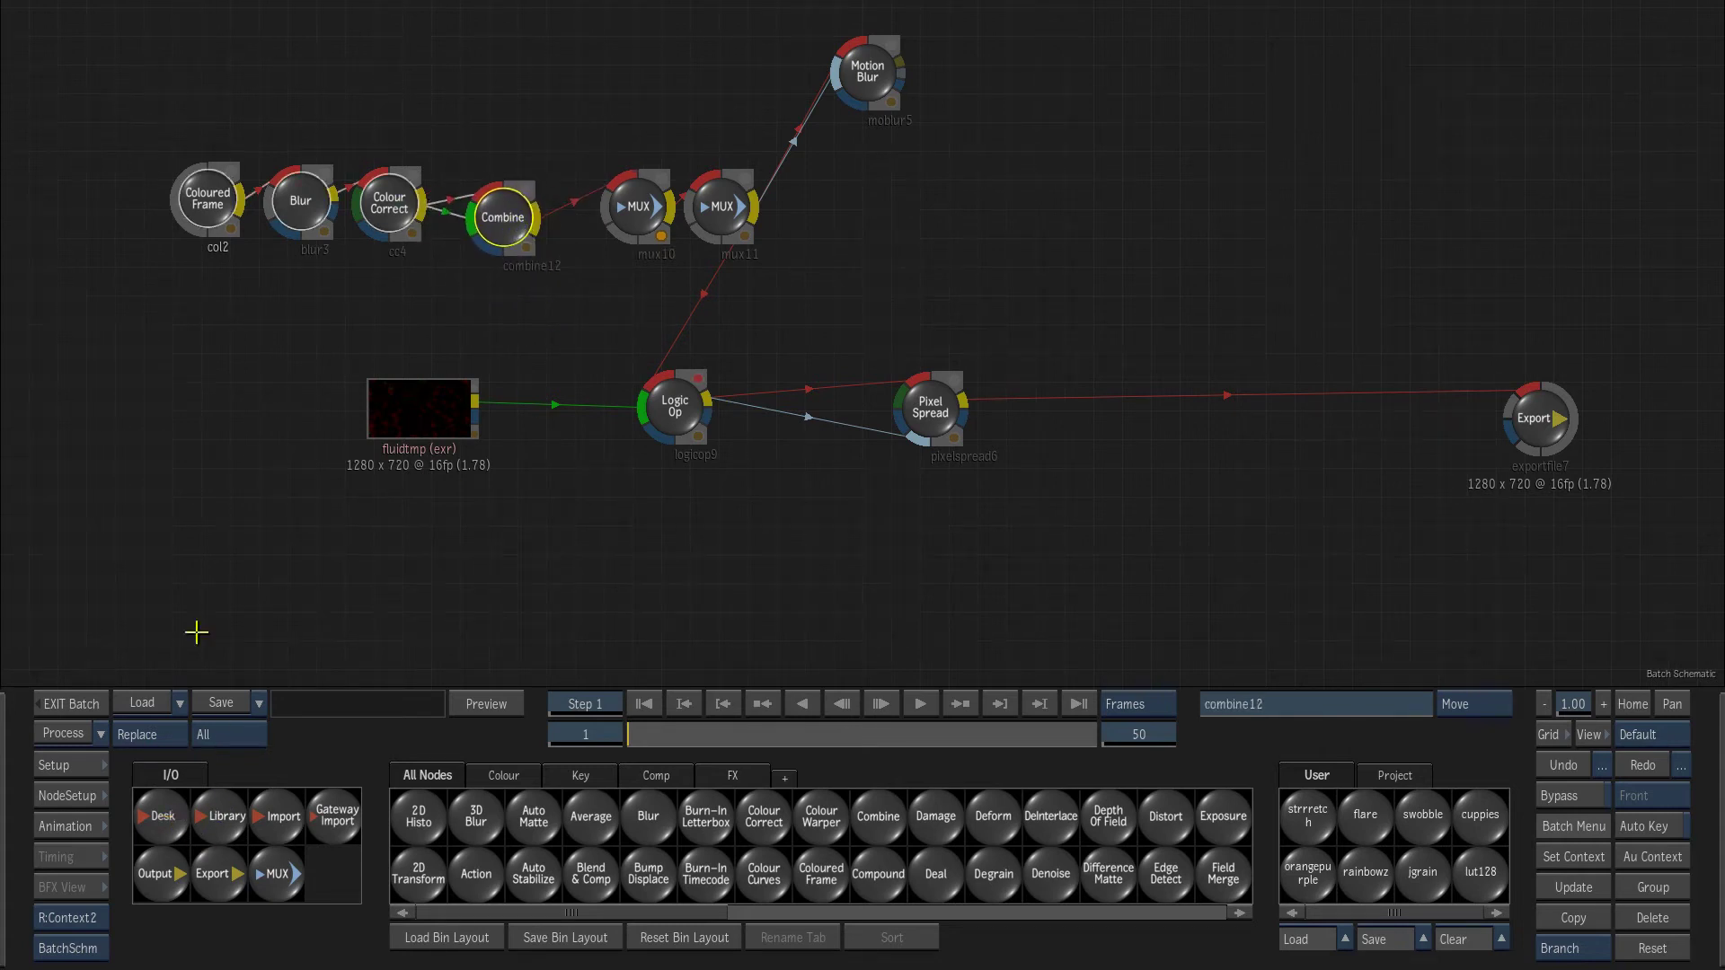
# - Bring the squares clip into the schematic, connect it to the Combine's blue input, and line both up with the noise chain
pyautogui.moveTo(198, 487); pyautogui.dragTo(360, 314)
pyautogui.click(321, 140)
pyautogui.click(86, 681)
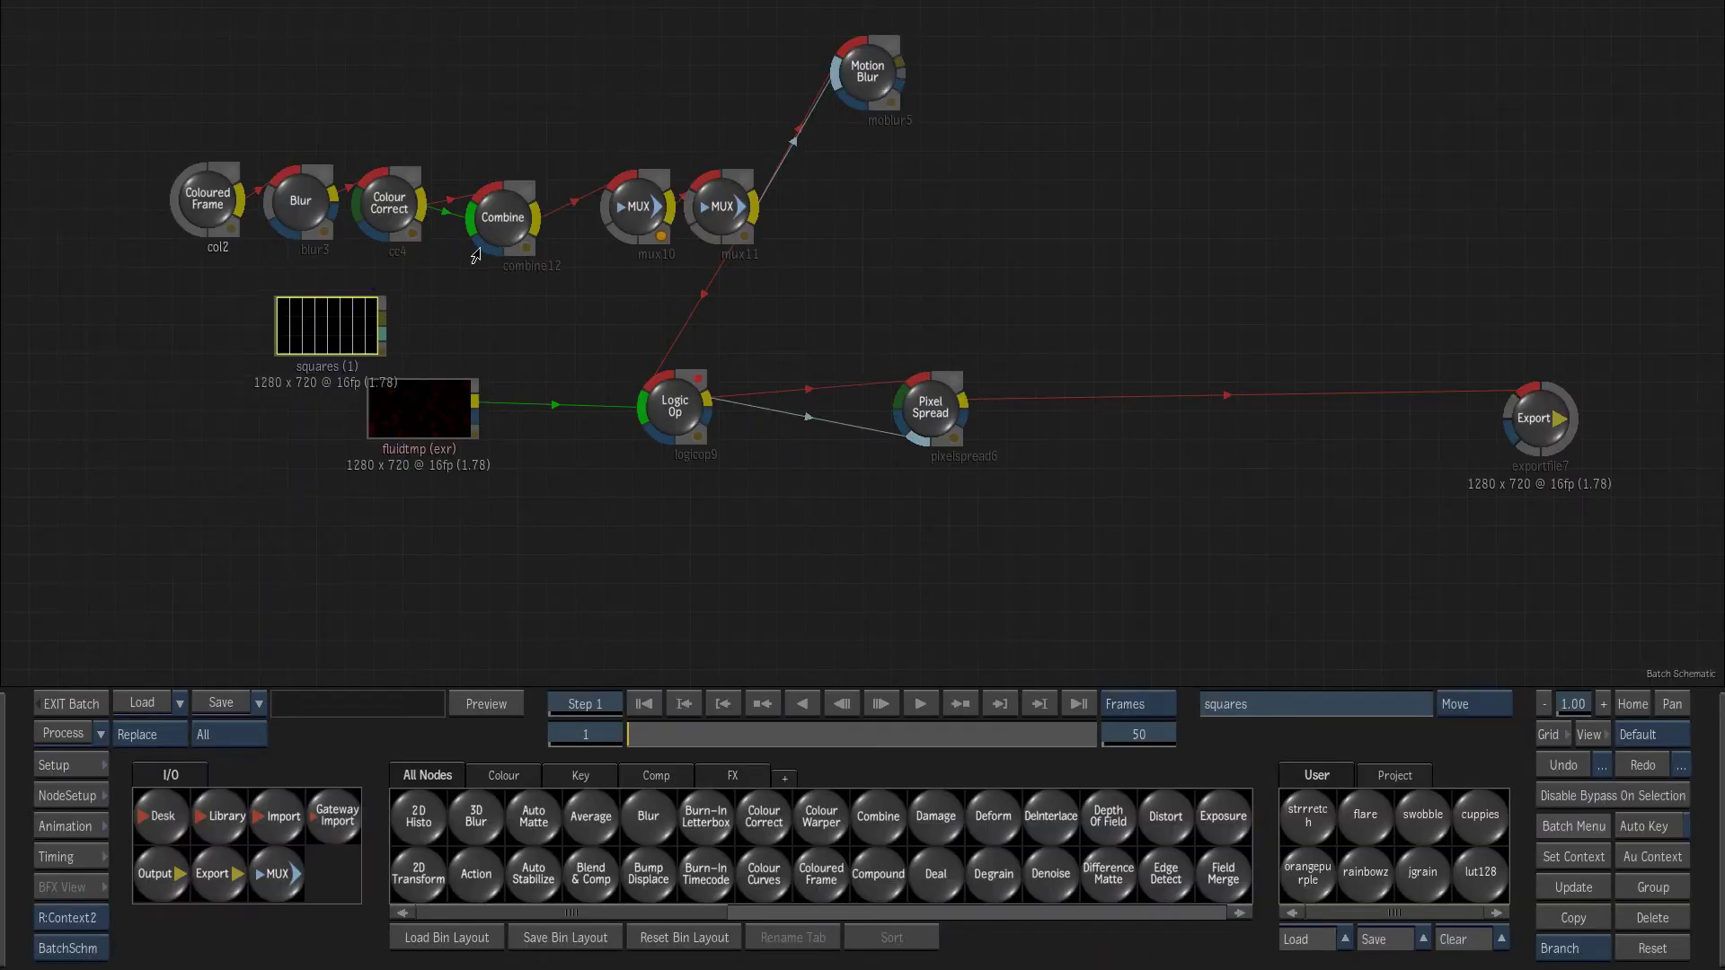
pyautogui.moveTo(481, 249); pyautogui.dragTo(217, 297)
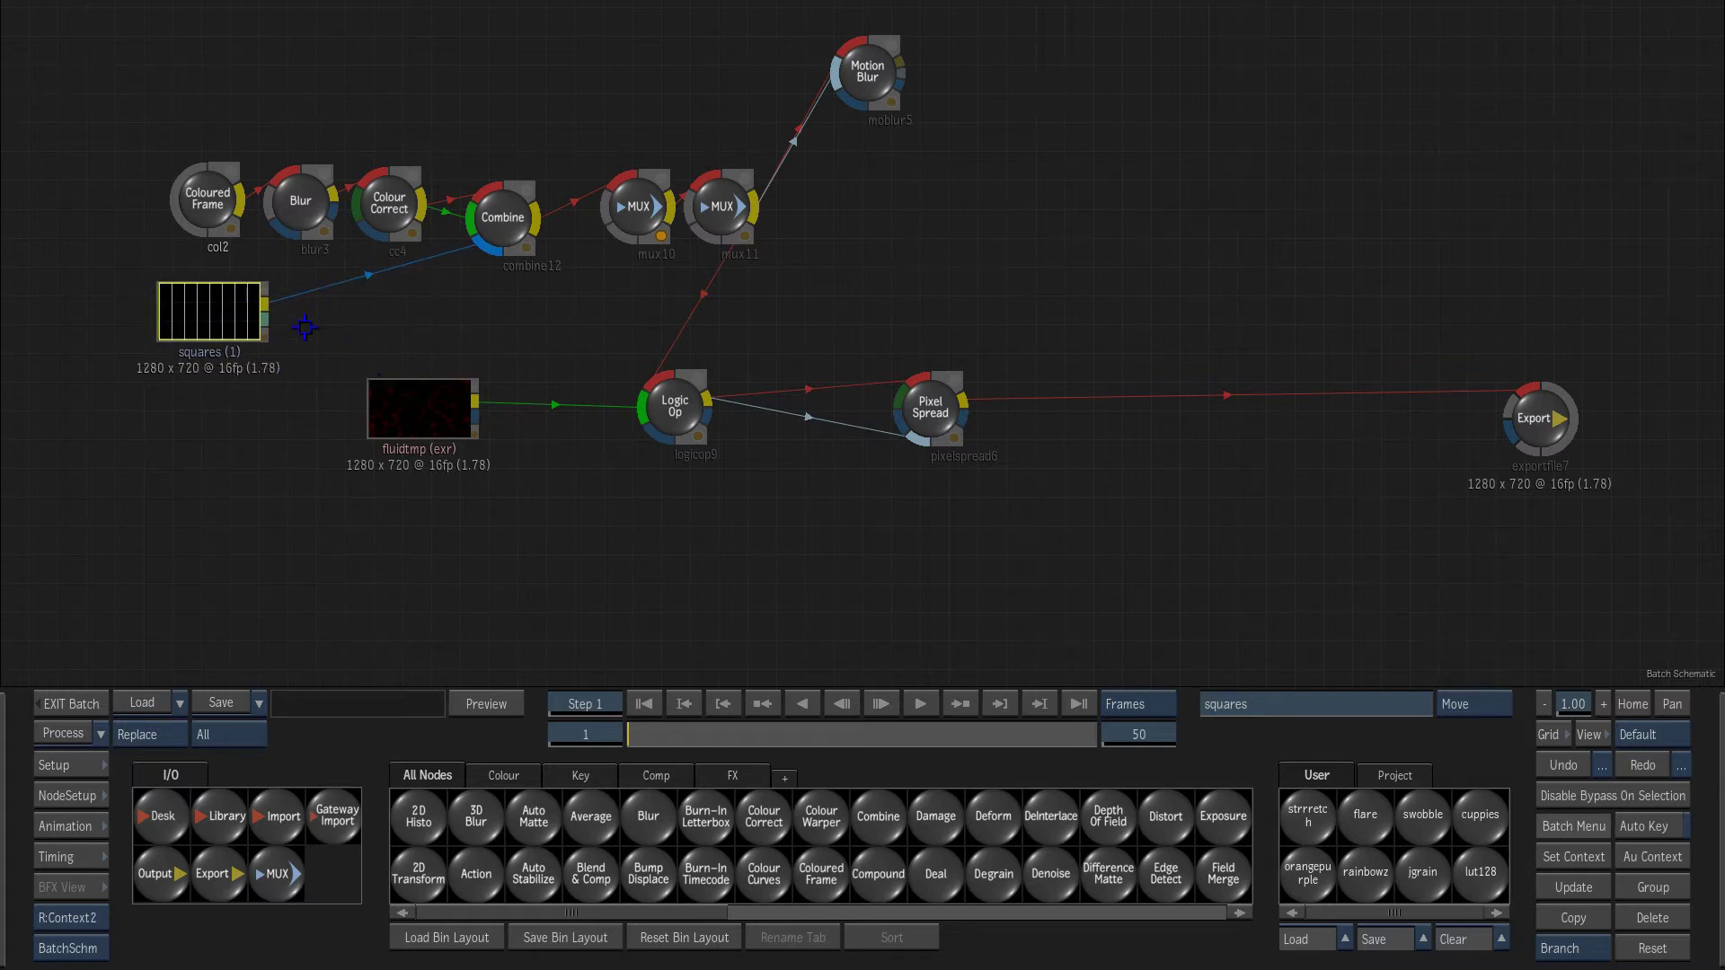
pyautogui.moveTo(499, 213); pyautogui.dragTo(500, 197)
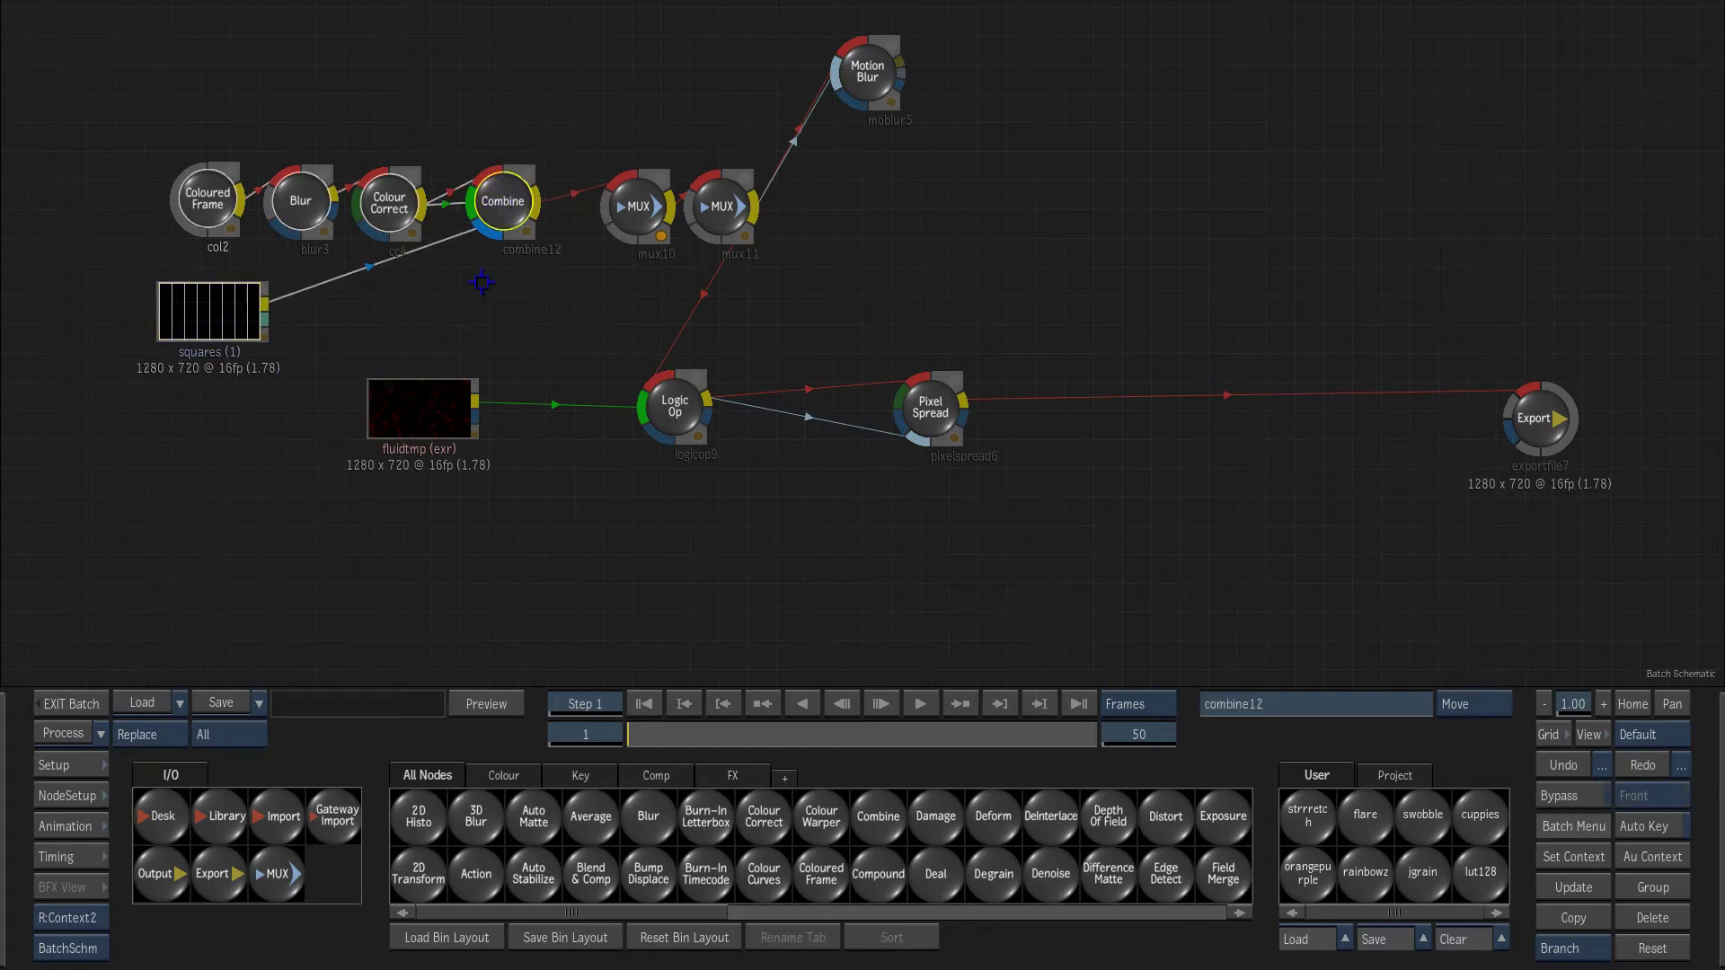
# - Inspect the Combine's inputs and result, viewing the blue channel on its own
pyautogui.press('F1')
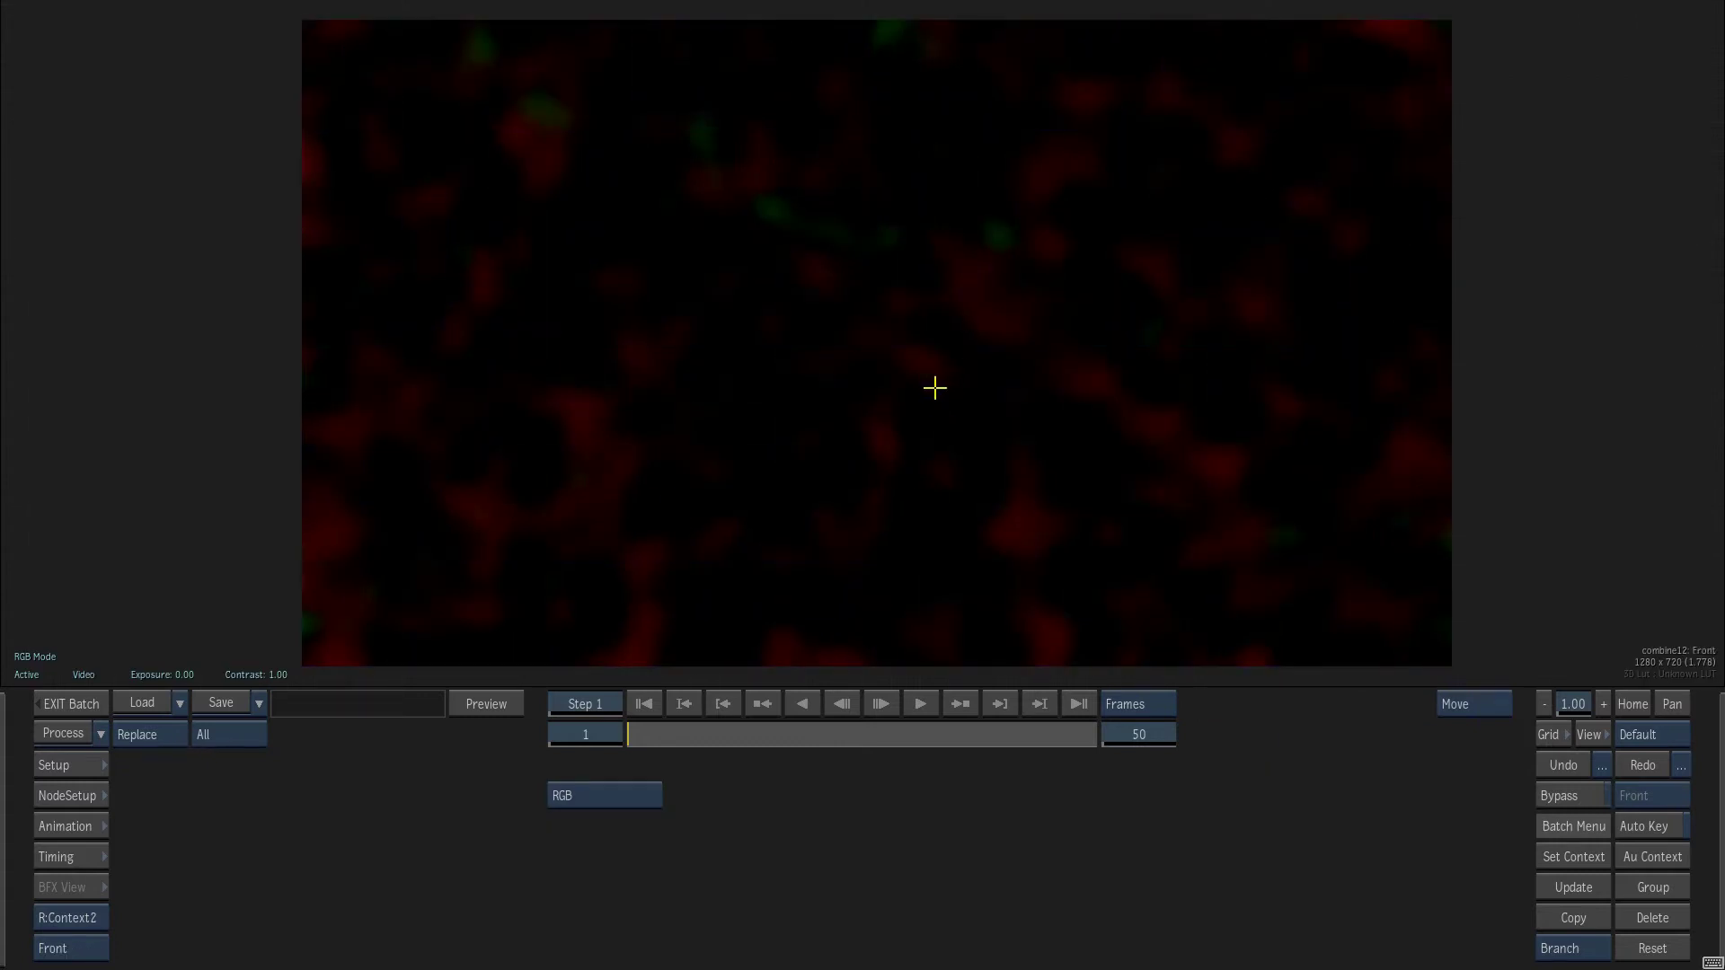
pyautogui.press('F2')
pyautogui.press('F1')
pyautogui.press('F2')
pyautogui.press('F4')
pyautogui.press('b')
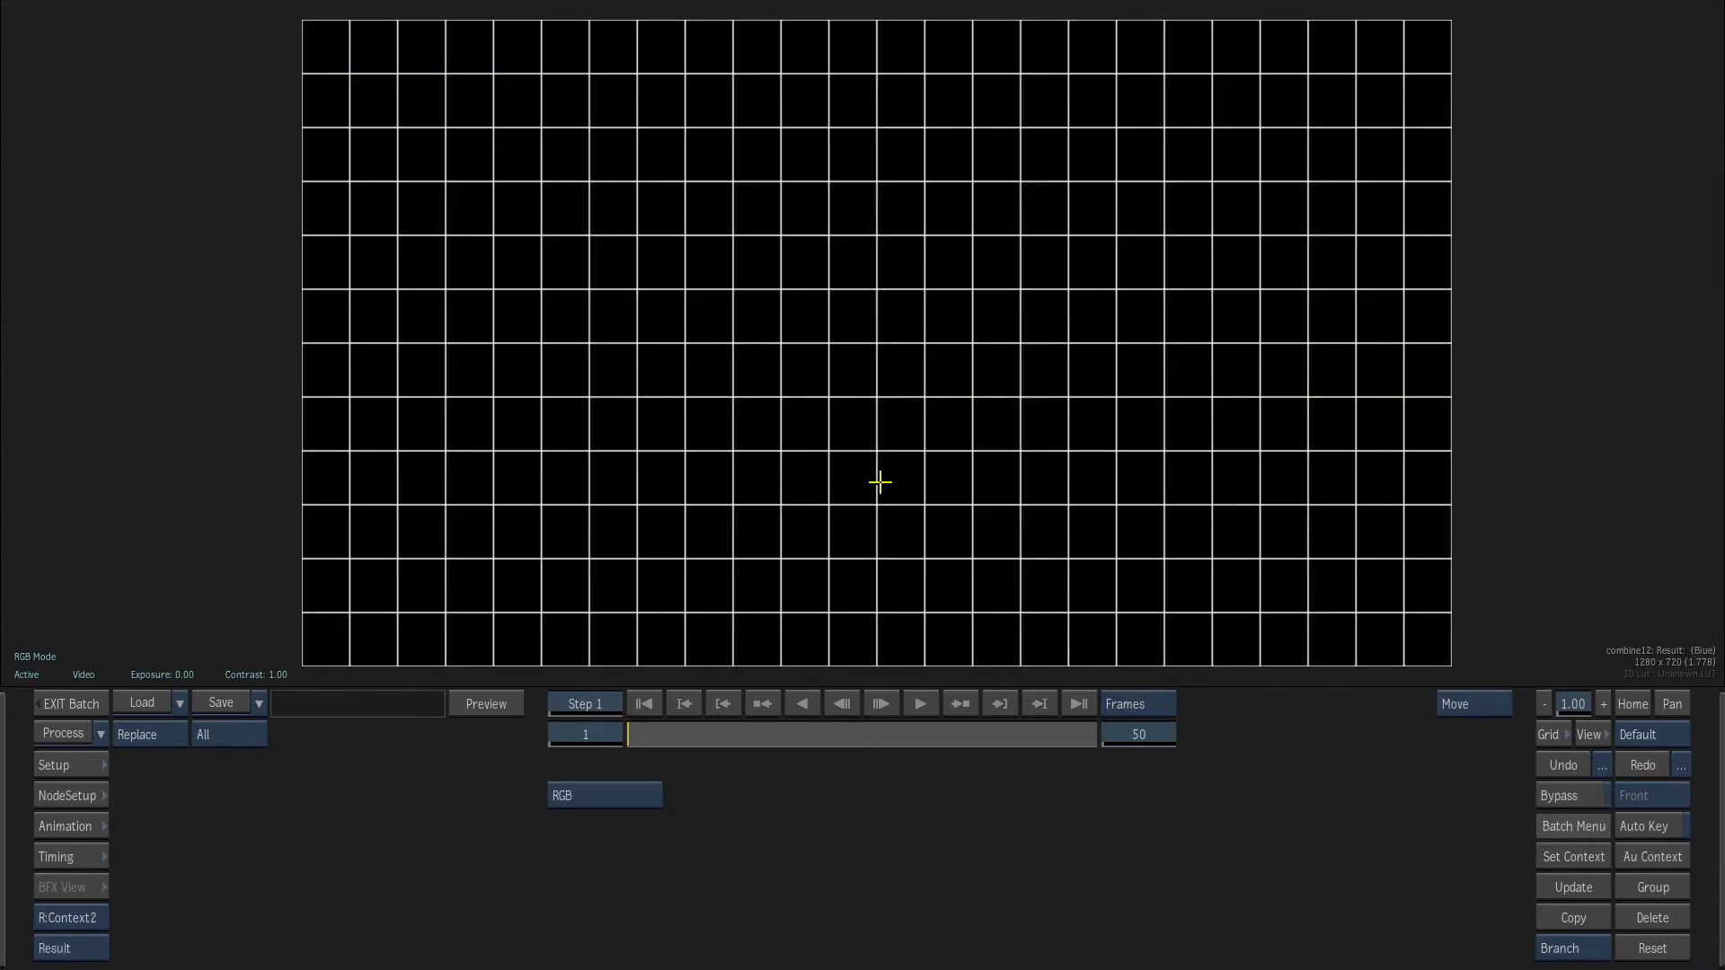
pyautogui.press('b')
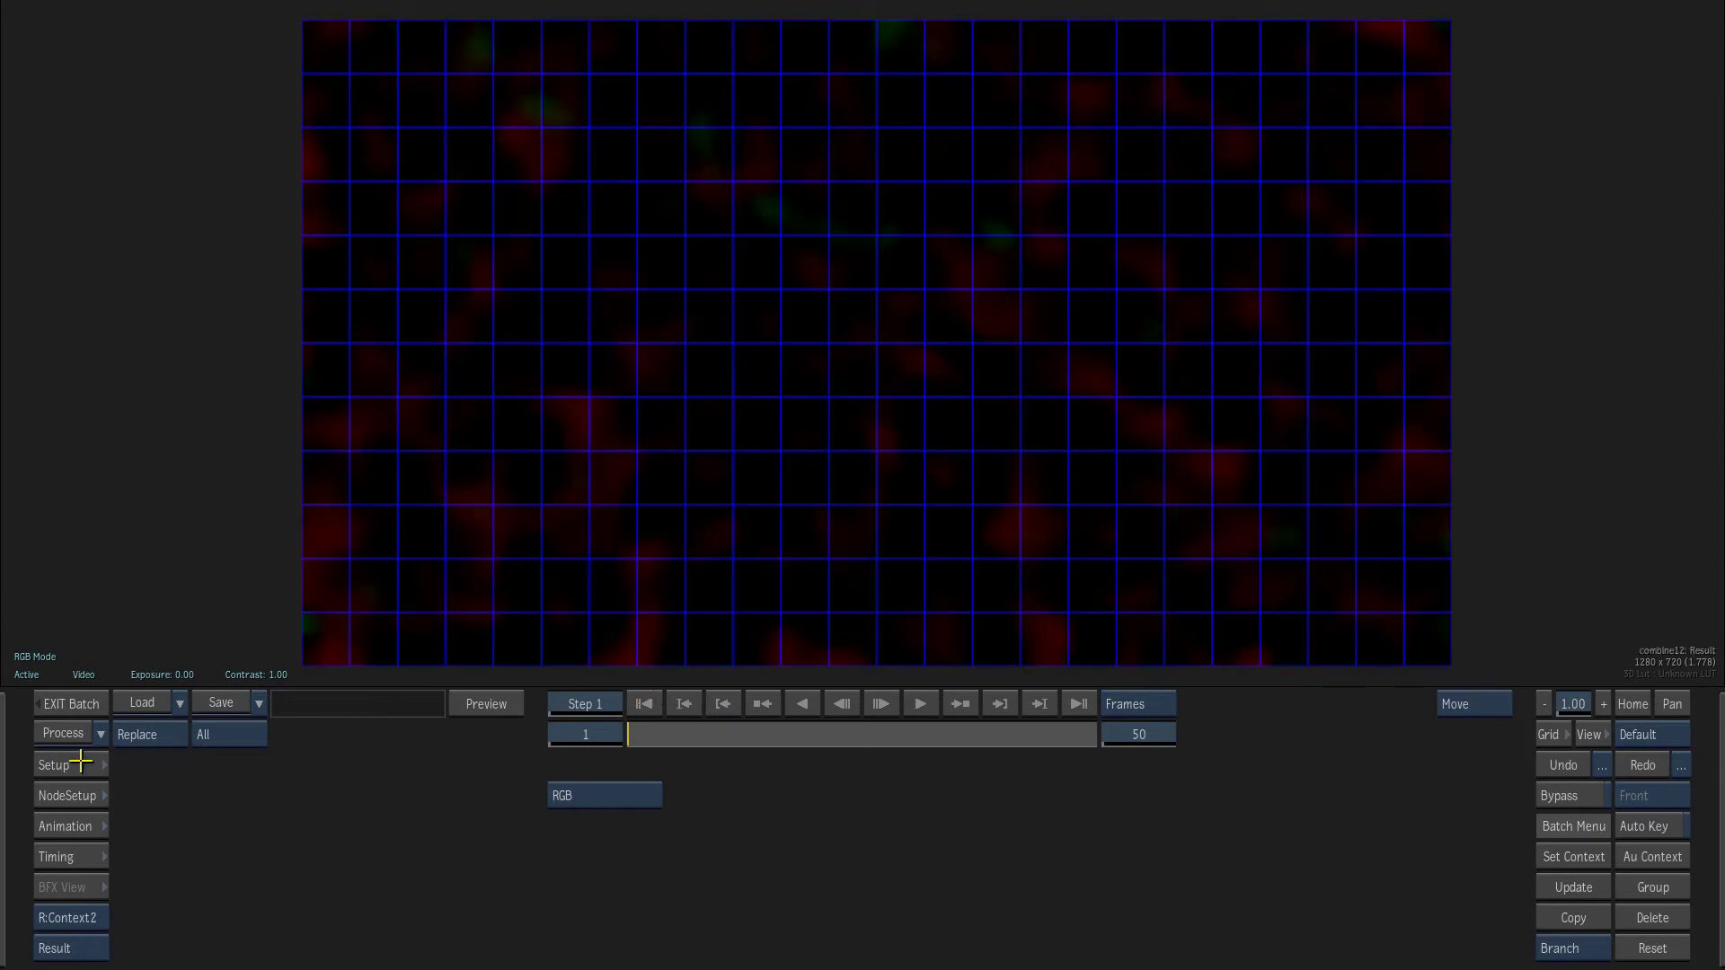
# - Render the export, play back the blue channel of the fluidtmp clip, and return to frame 1
pyautogui.click(67, 733)
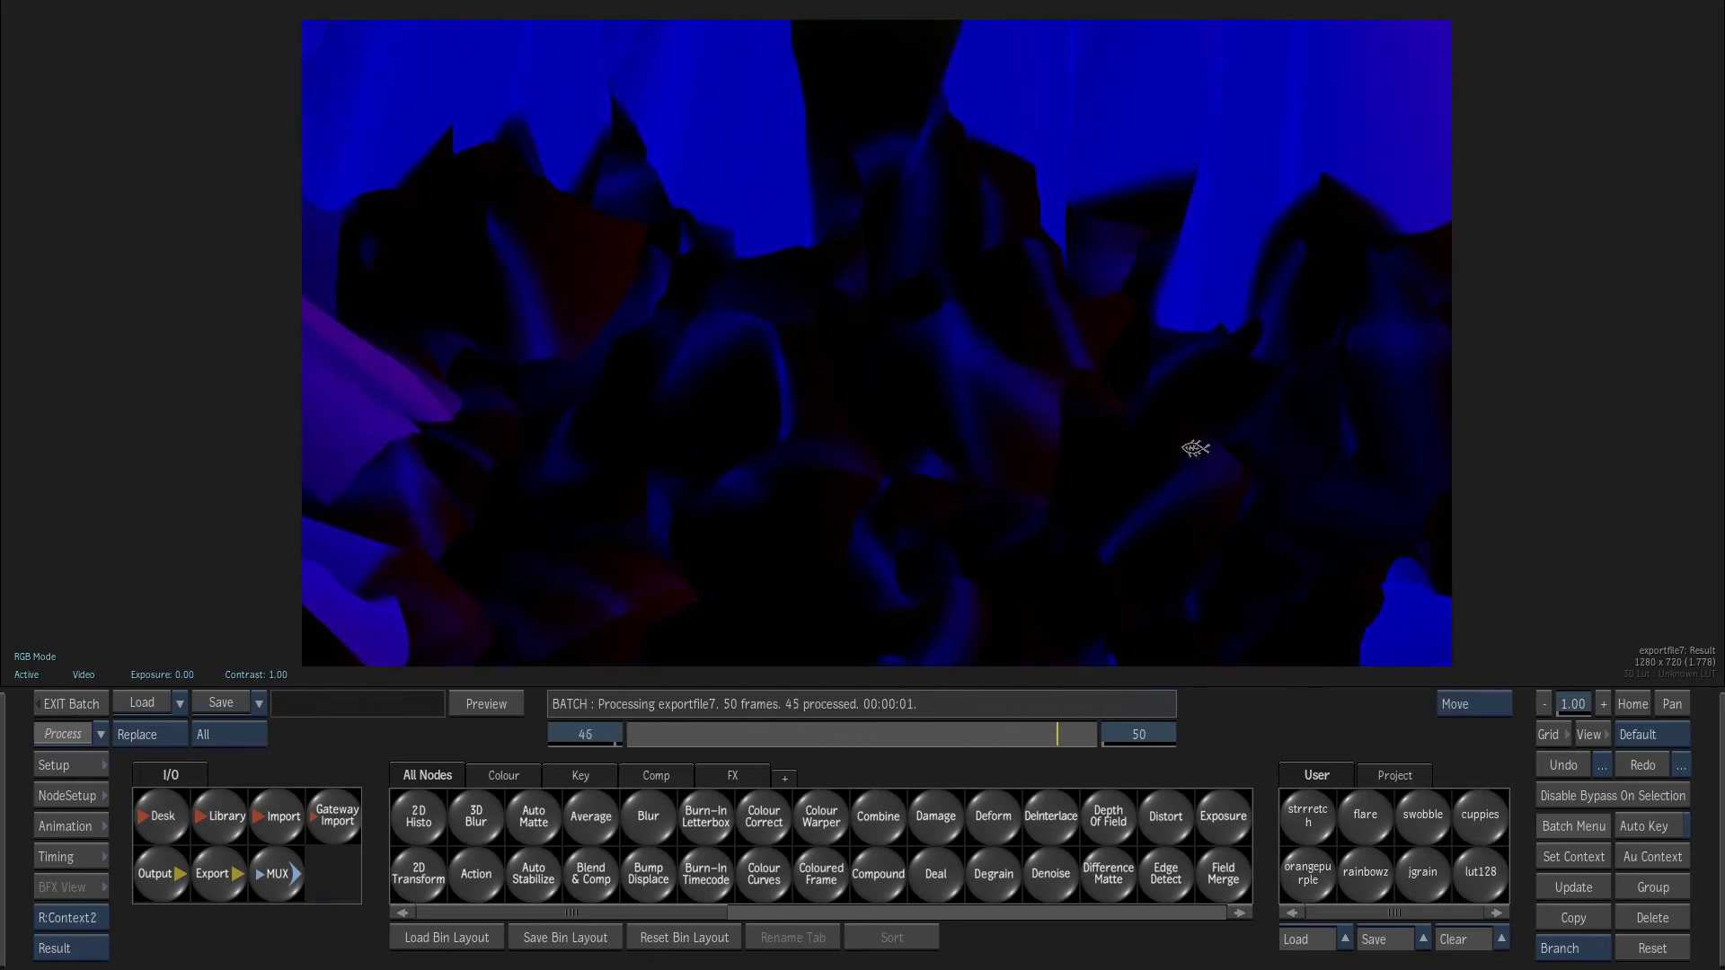
pyautogui.press('Escape')
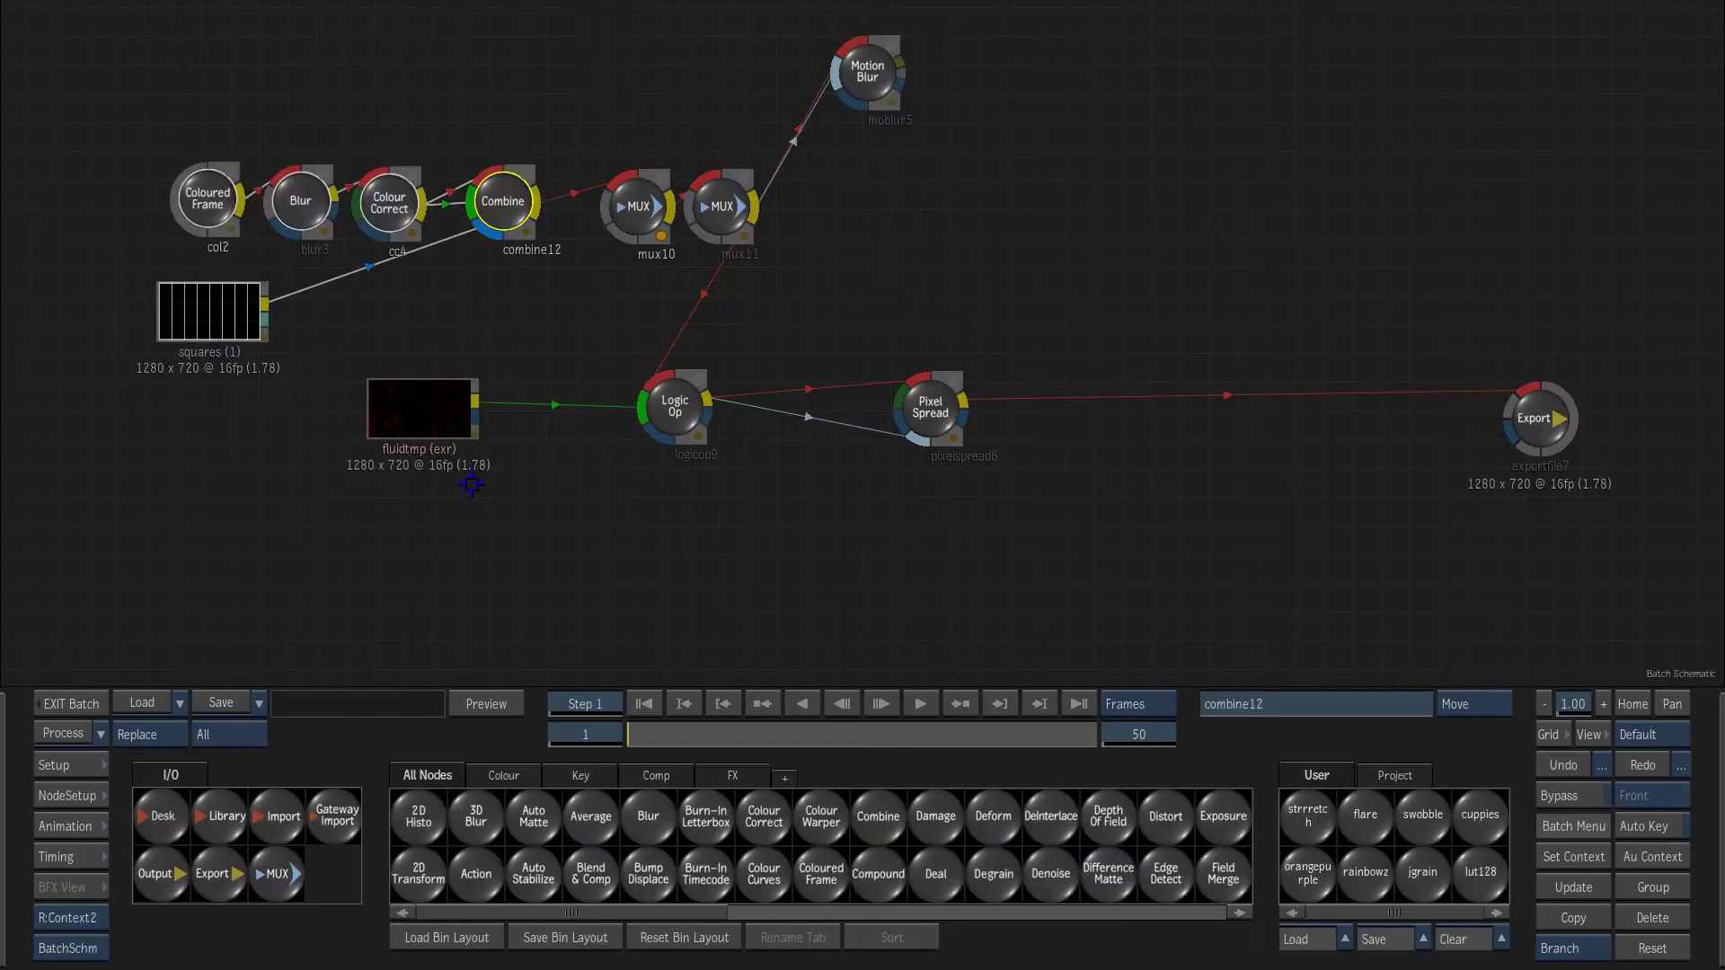
pyautogui.click(422, 404)
pyautogui.press('Escape')
pyautogui.press('b')
pyautogui.moveTo(635, 735)
pyautogui.mouseDown()
pyautogui.moveTo(836, 724)
pyautogui.moveTo(612, 732)
pyautogui.mouseUp()
pyautogui.click(920, 705)
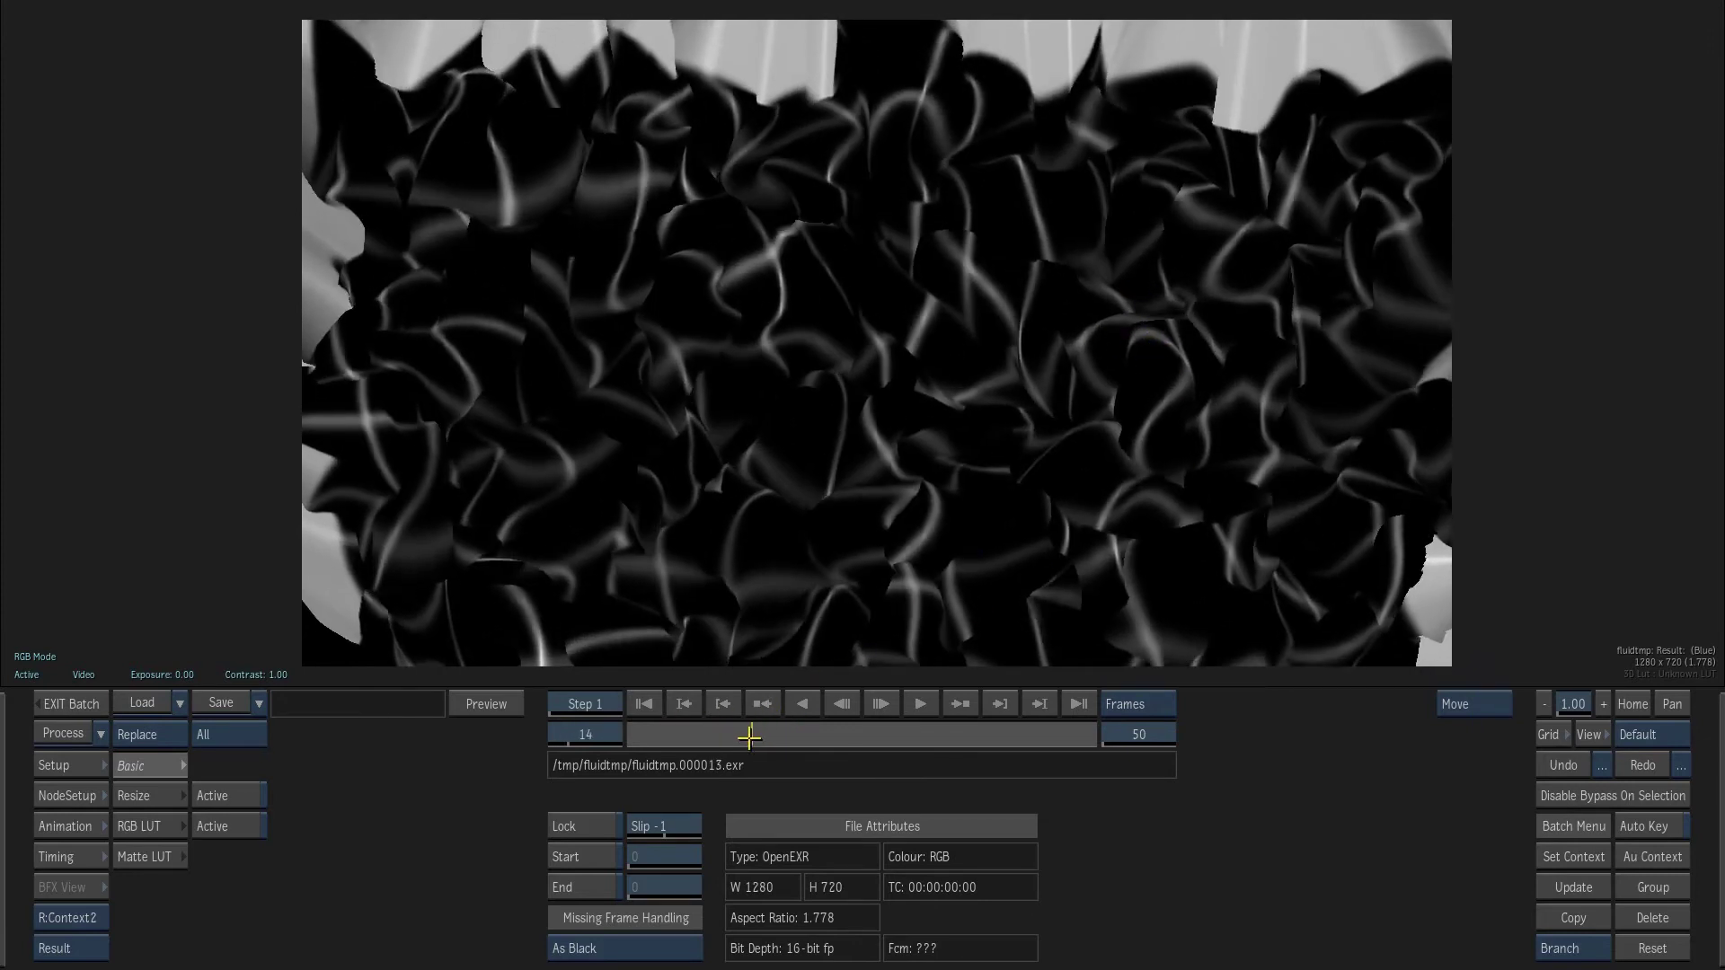
pyautogui.moveTo(711, 750); pyautogui.dragTo(408, 735)
# - Switch batch loading to Append and load the undiverge setup
pyautogui.moveTo(3, 812)
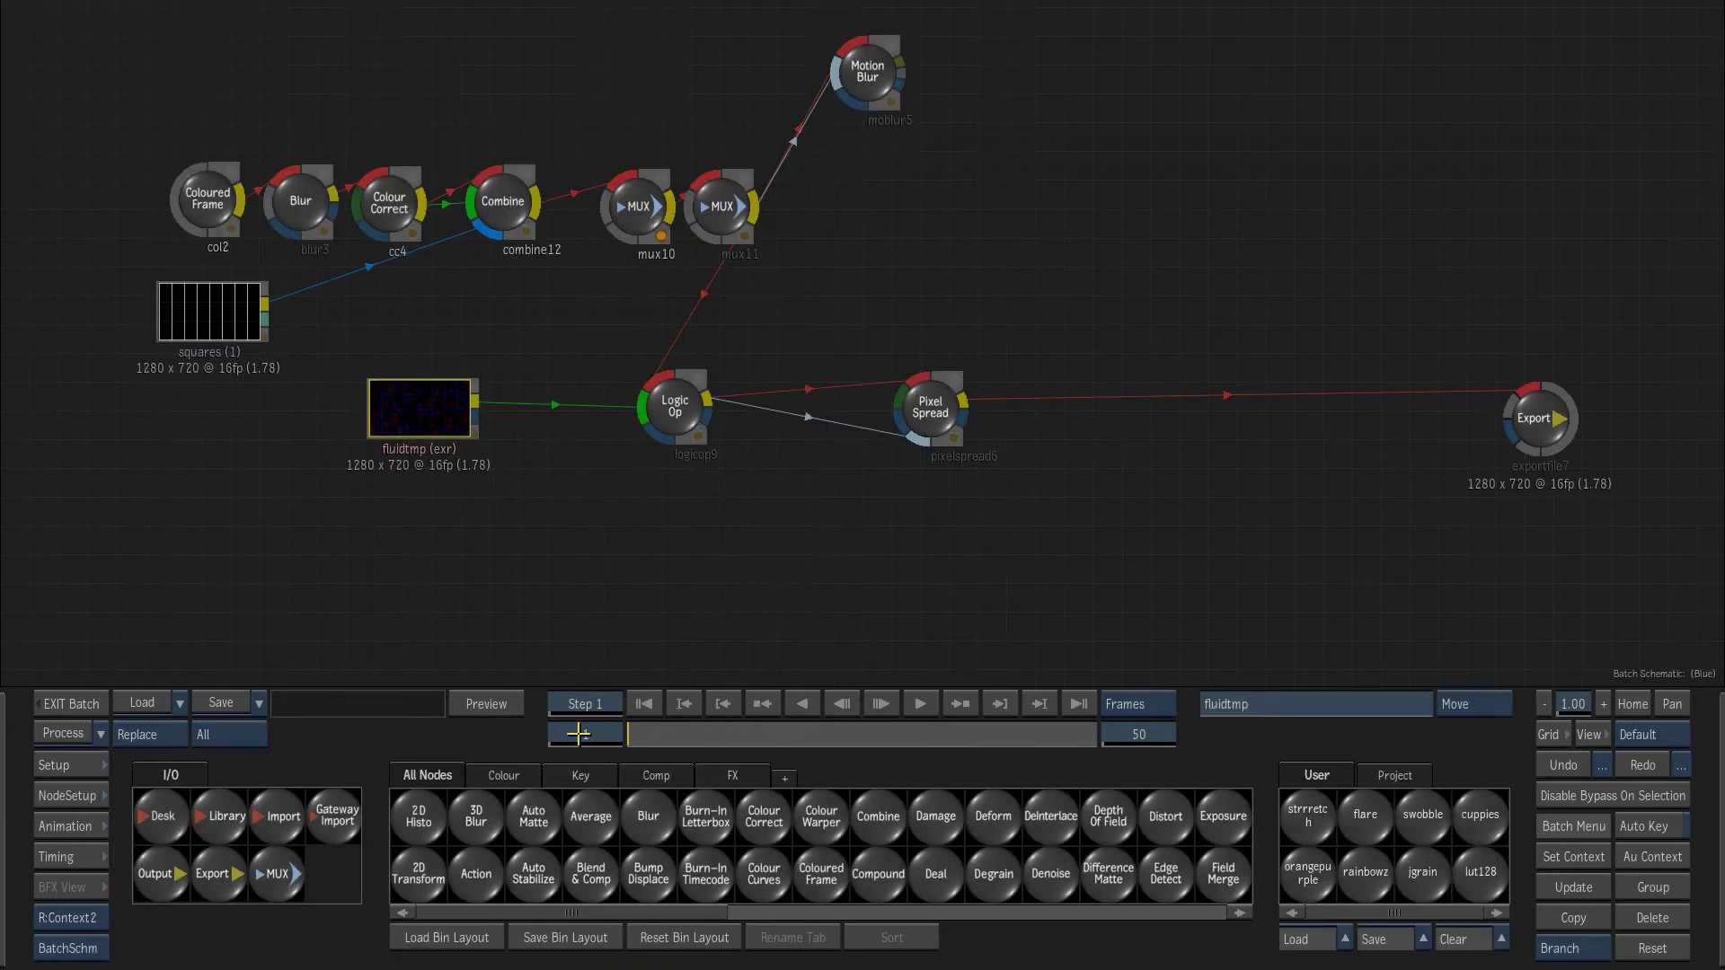
pyautogui.click(144, 735)
pyautogui.click(142, 702)
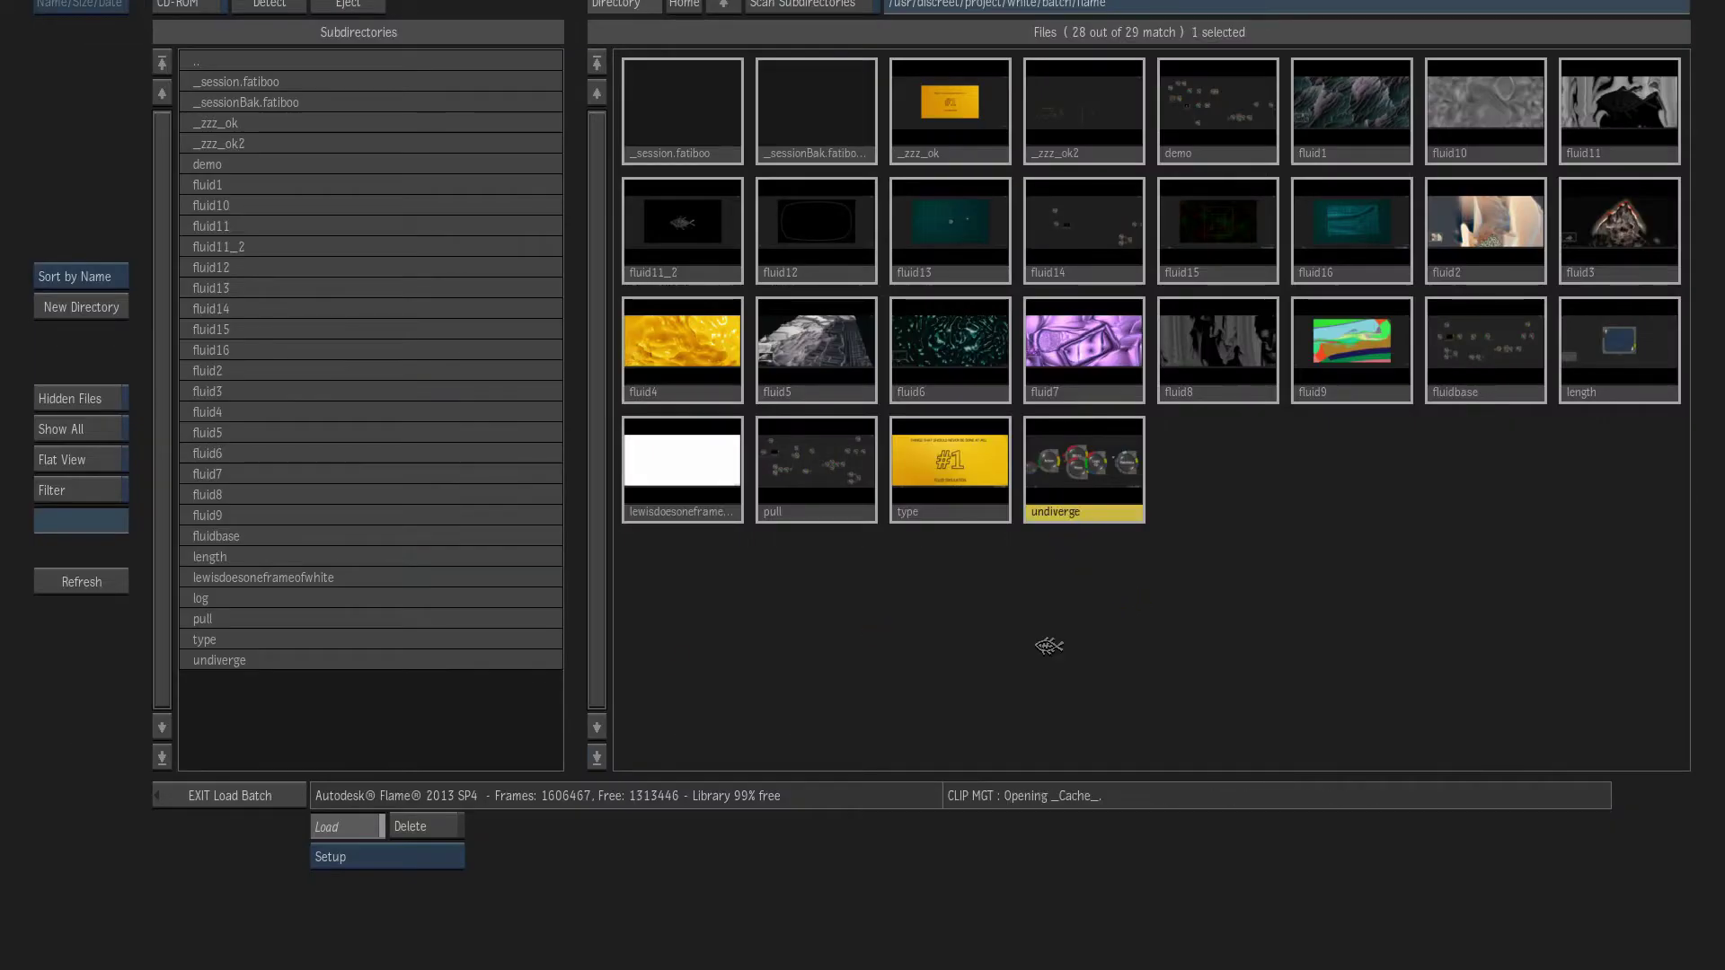
pyautogui.click(1065, 503)
# - Position the loaded undiverge nodes, feed the Pixel Spread into them, and open the multiscale Action's schematic
pyautogui.moveTo(1397, 92); pyautogui.dragTo(1399, 312)
pyautogui.moveTo(920, 398); pyautogui.dragTo(806, 393)
pyautogui.moveTo(1563, 409); pyautogui.dragTo(1632, 412)
pyautogui.moveTo(1415, 289); pyautogui.dragTo(1457, 387)
pyautogui.moveTo(1016, 495)
pyautogui.mouseDown()
pyautogui.moveTo(886, 451)
pyautogui.moveTo(893, 396)
pyautogui.moveTo(958, 470)
pyautogui.moveTo(1023, 497)
pyautogui.moveTo(1003, 493)
pyautogui.mouseUp()
pyautogui.press('Escape')
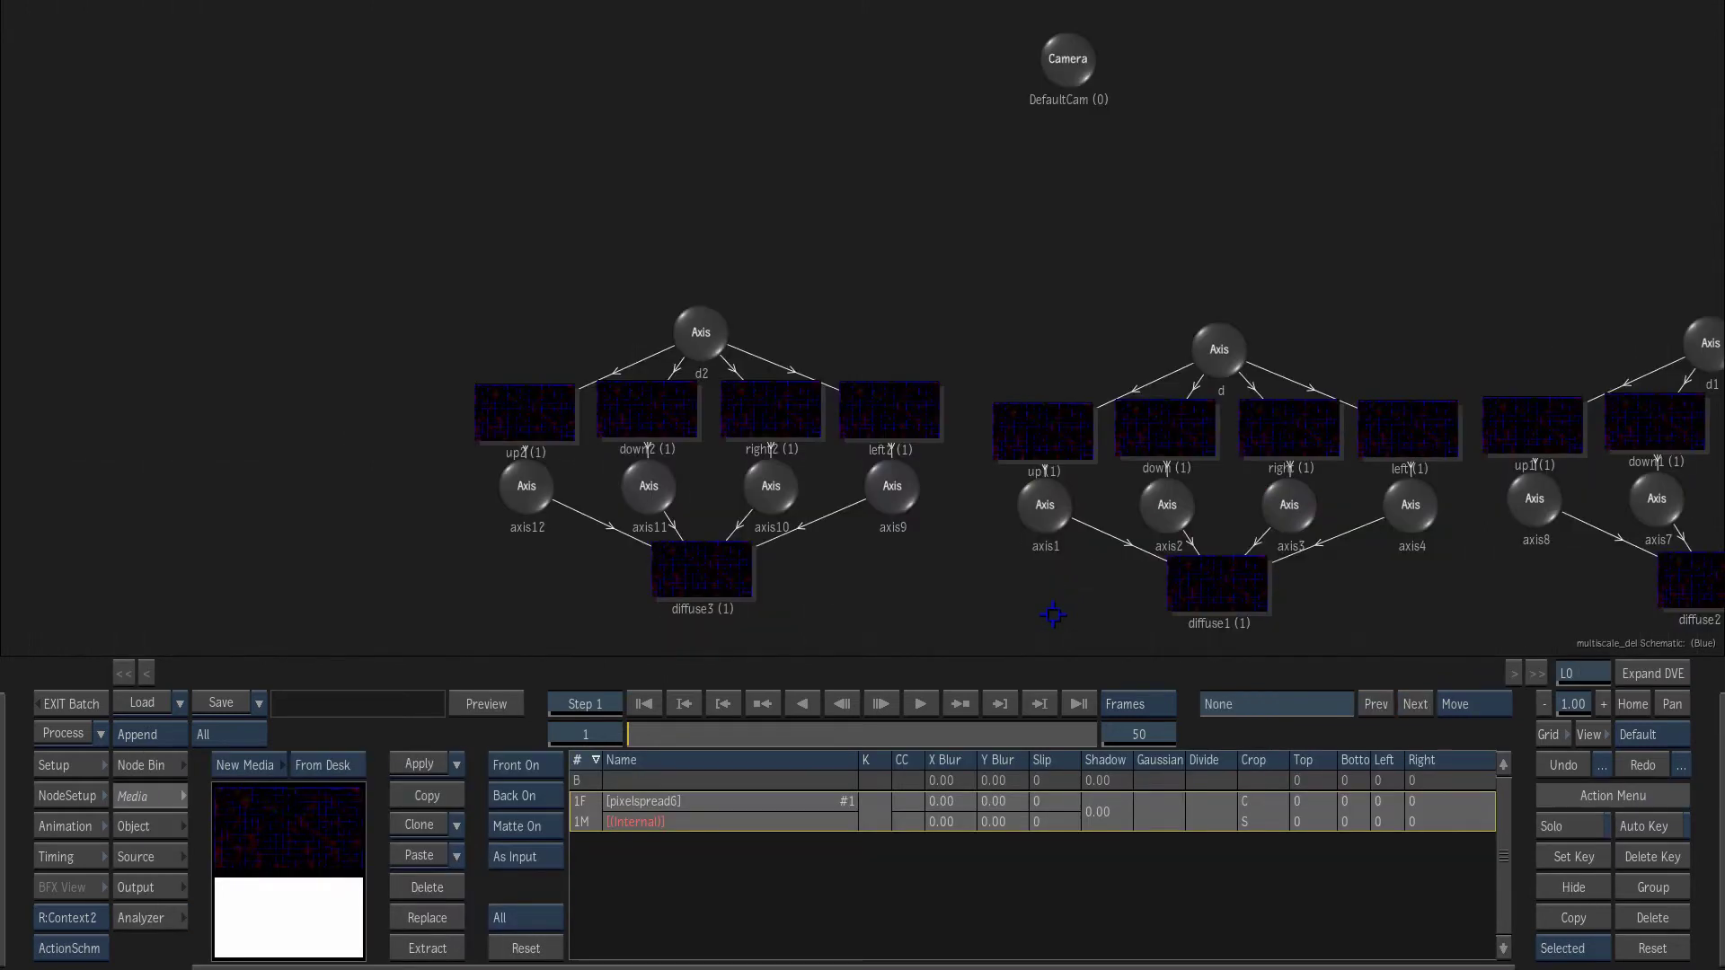
# - Check the multiscale Action's camera view and shift the diffuse2, diffuse1 and diffuse3 maps slightly lower in its schematic
pyautogui.press('F4')
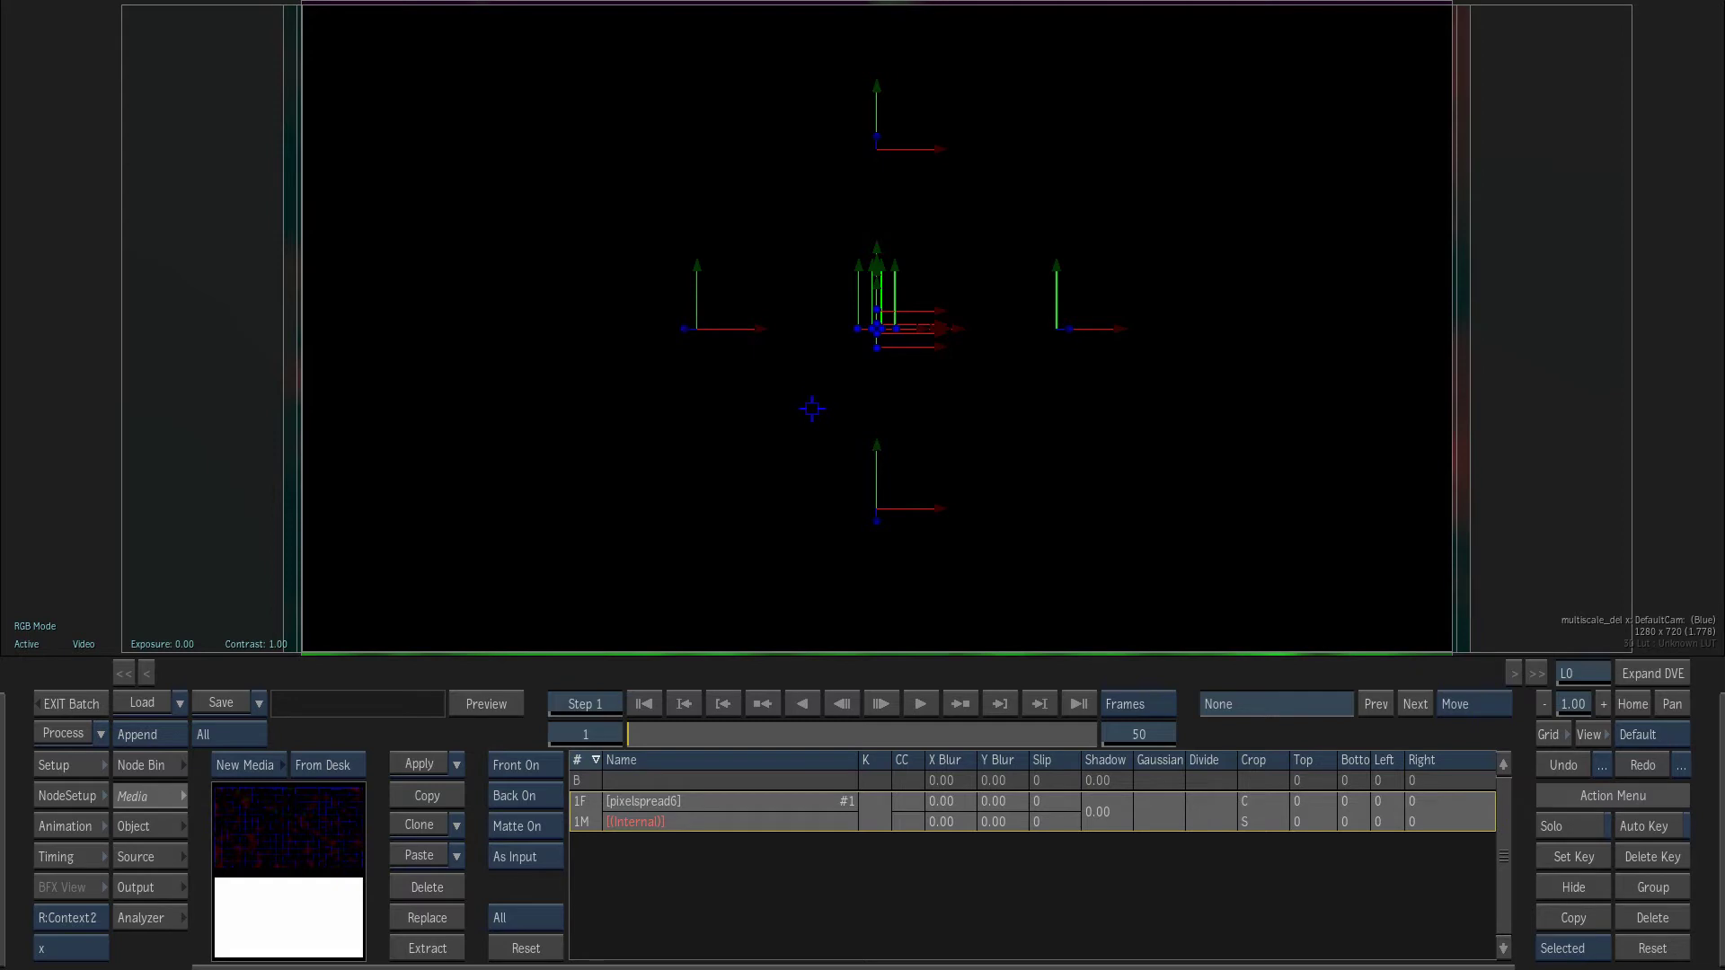
pyautogui.press('Escape')
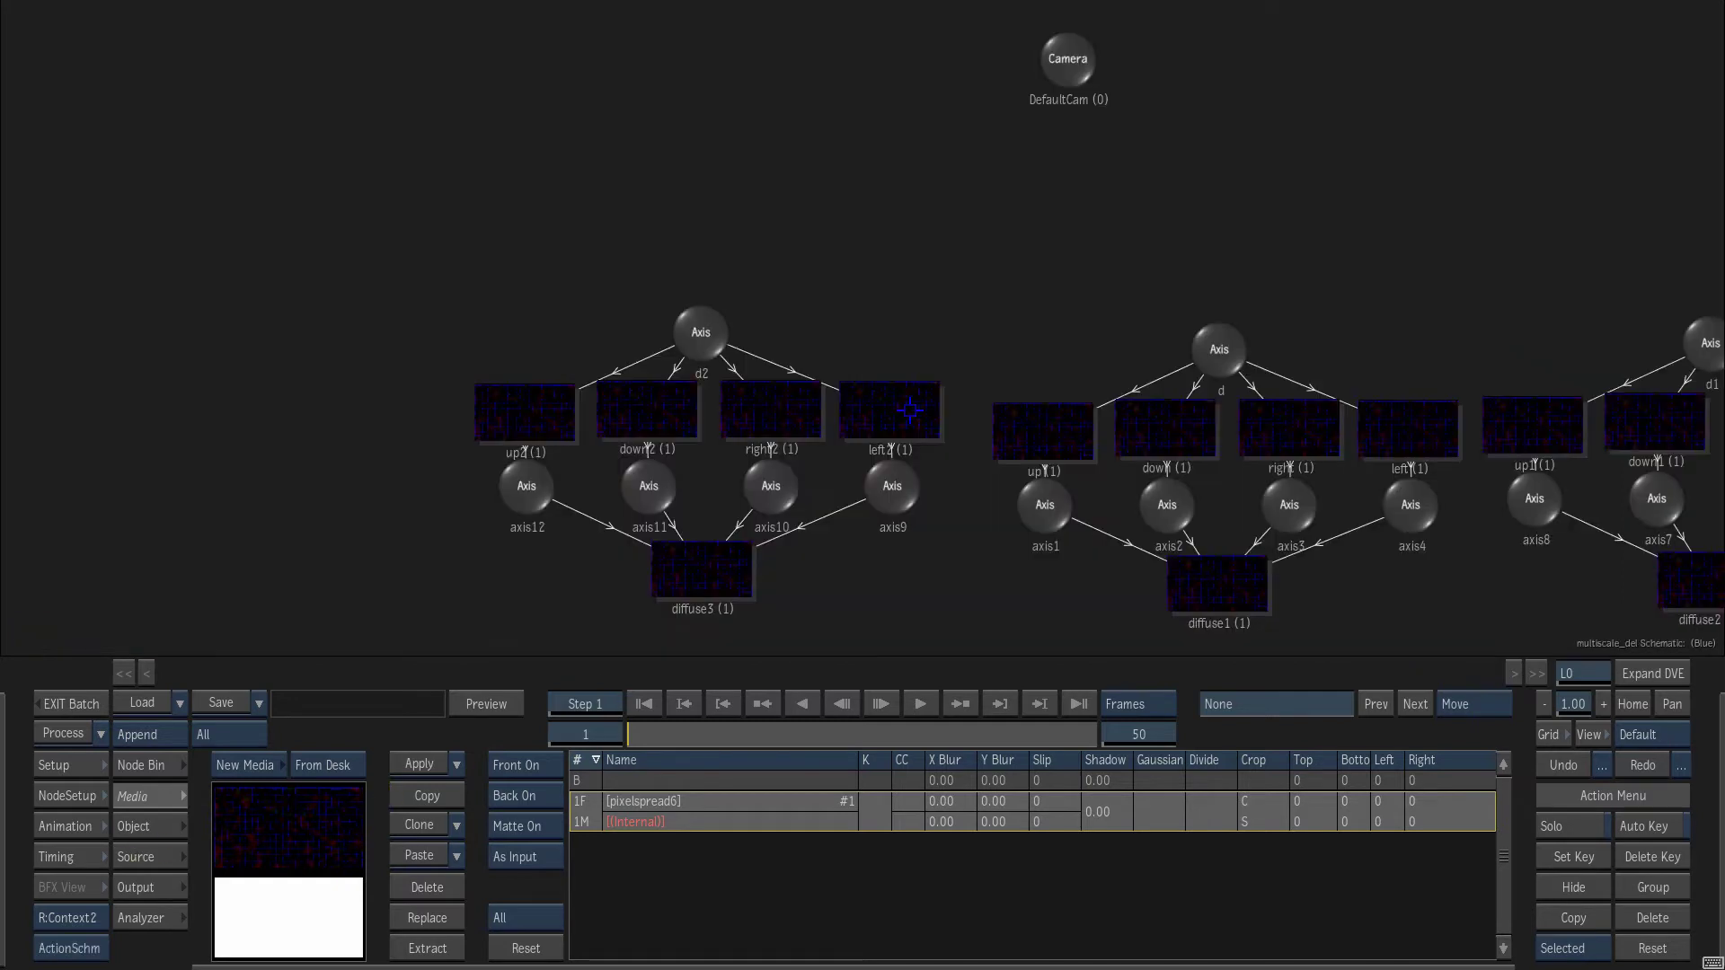
pyautogui.moveTo(863, 585); pyautogui.dragTo(639, 487)
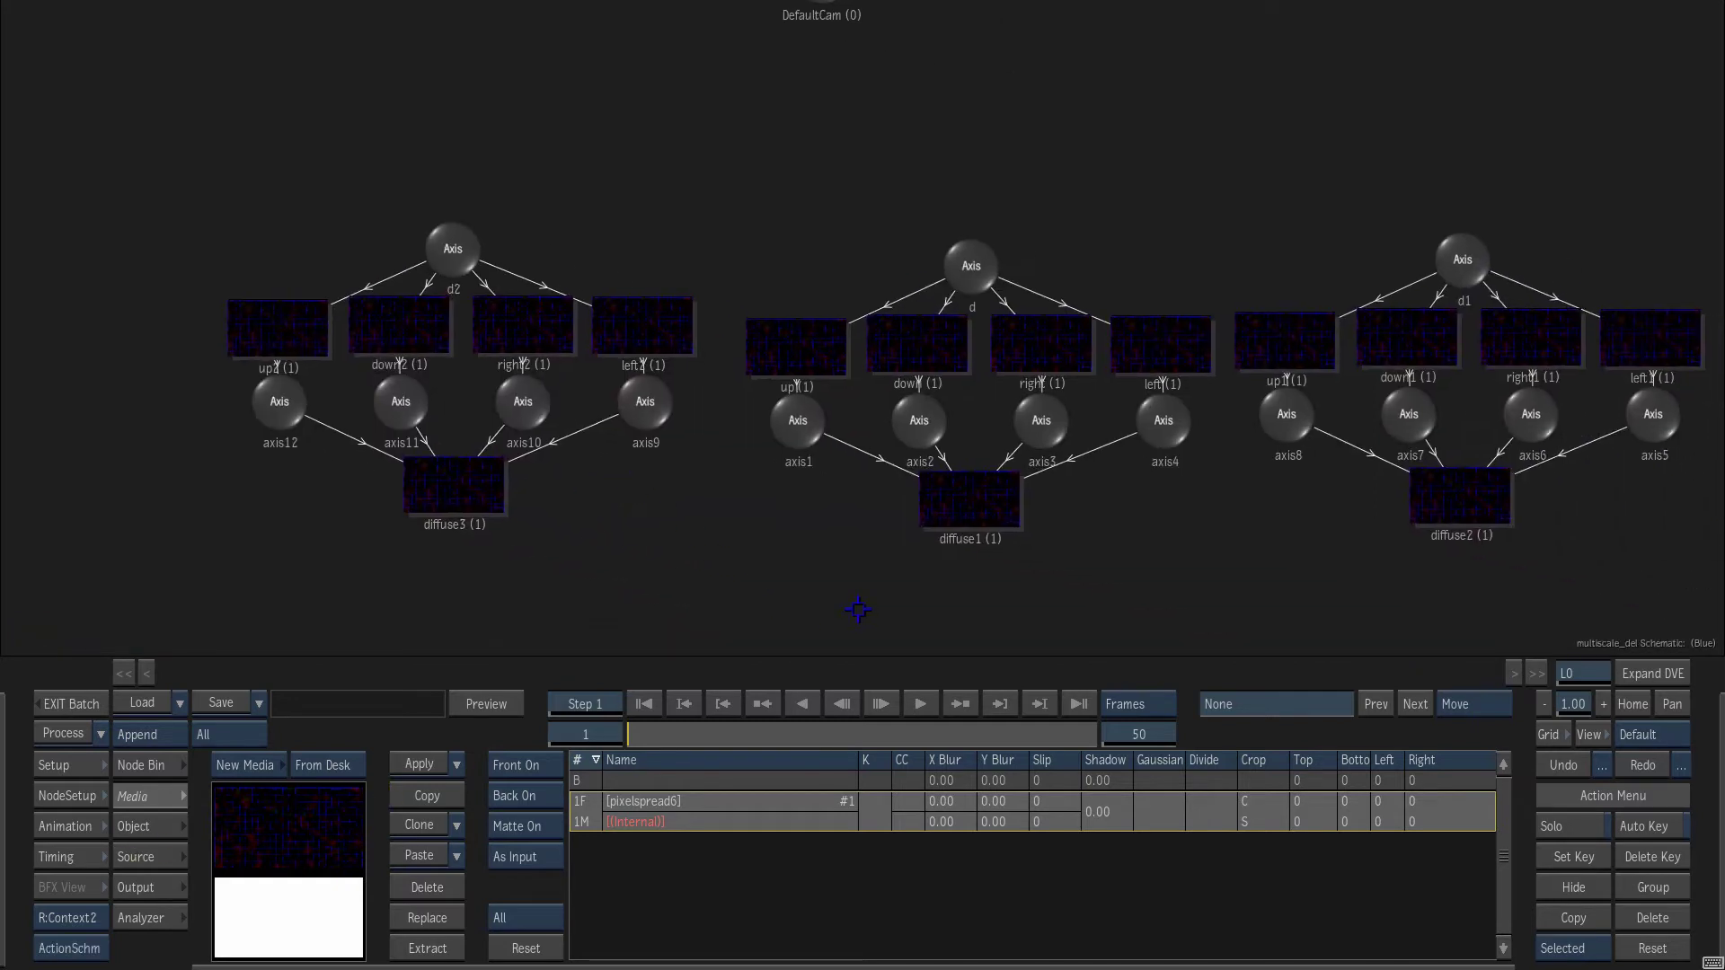
pyautogui.moveTo(851, 605); pyautogui.dragTo(700, 519)
pyautogui.click(1314, 433)
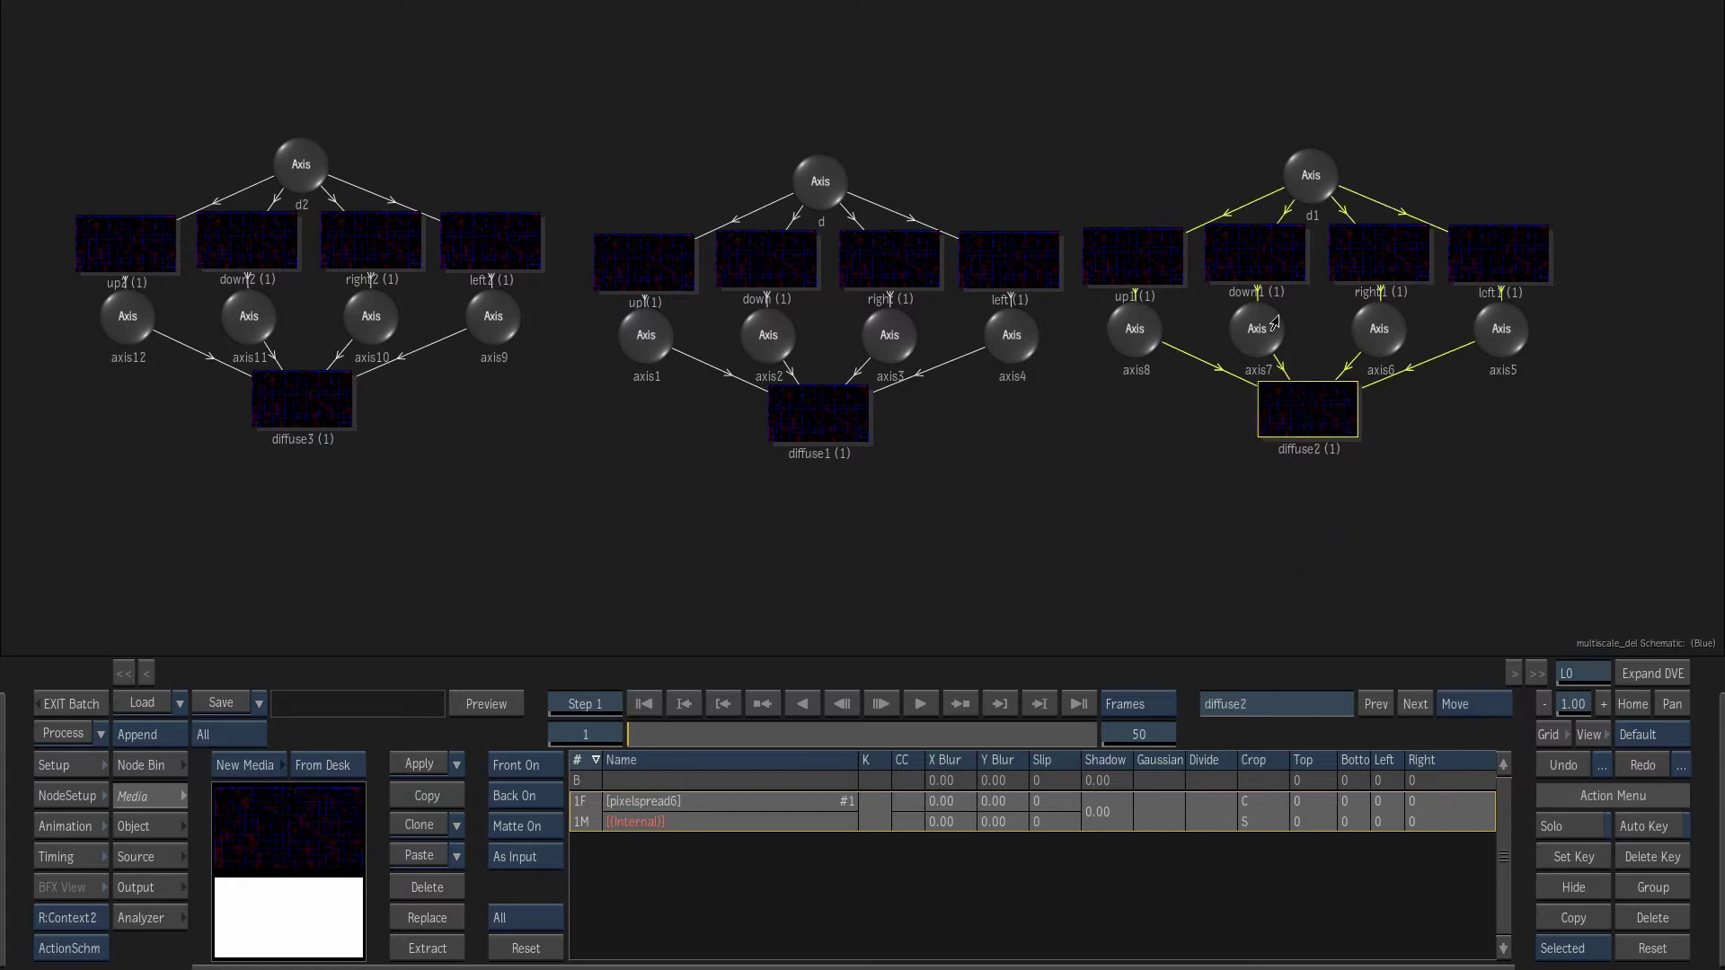
pyautogui.moveTo(1313, 416); pyautogui.dragTo(1310, 434)
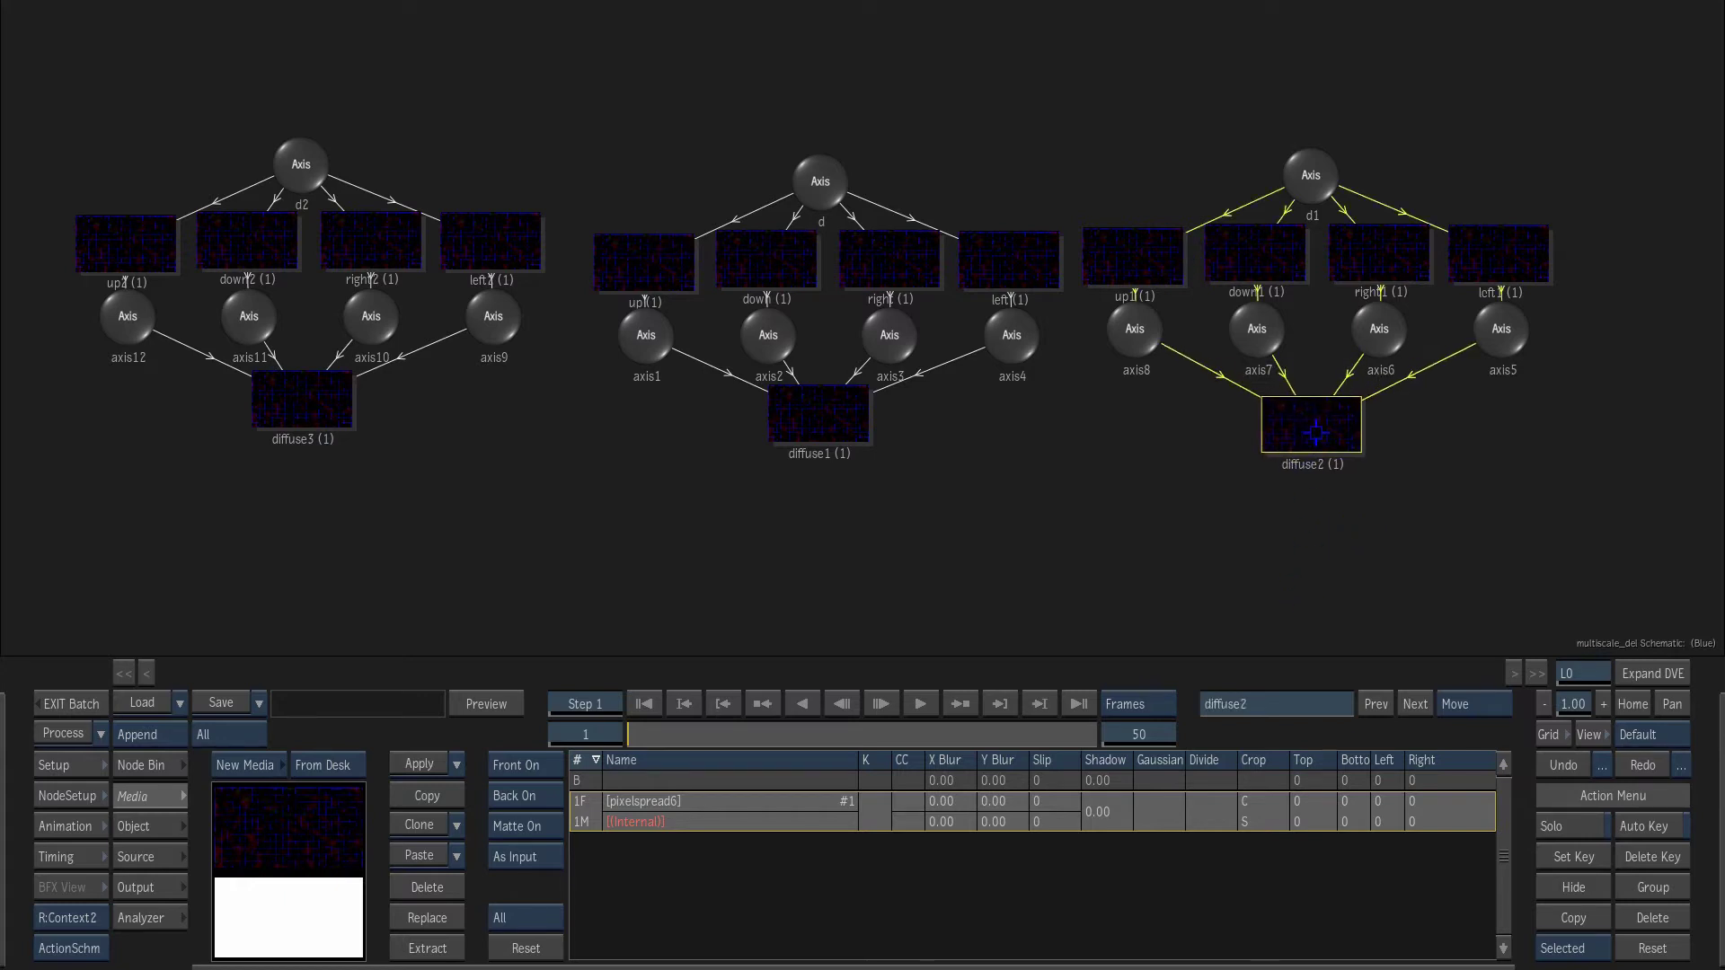
pyautogui.moveTo(836, 433); pyautogui.dragTo(841, 448)
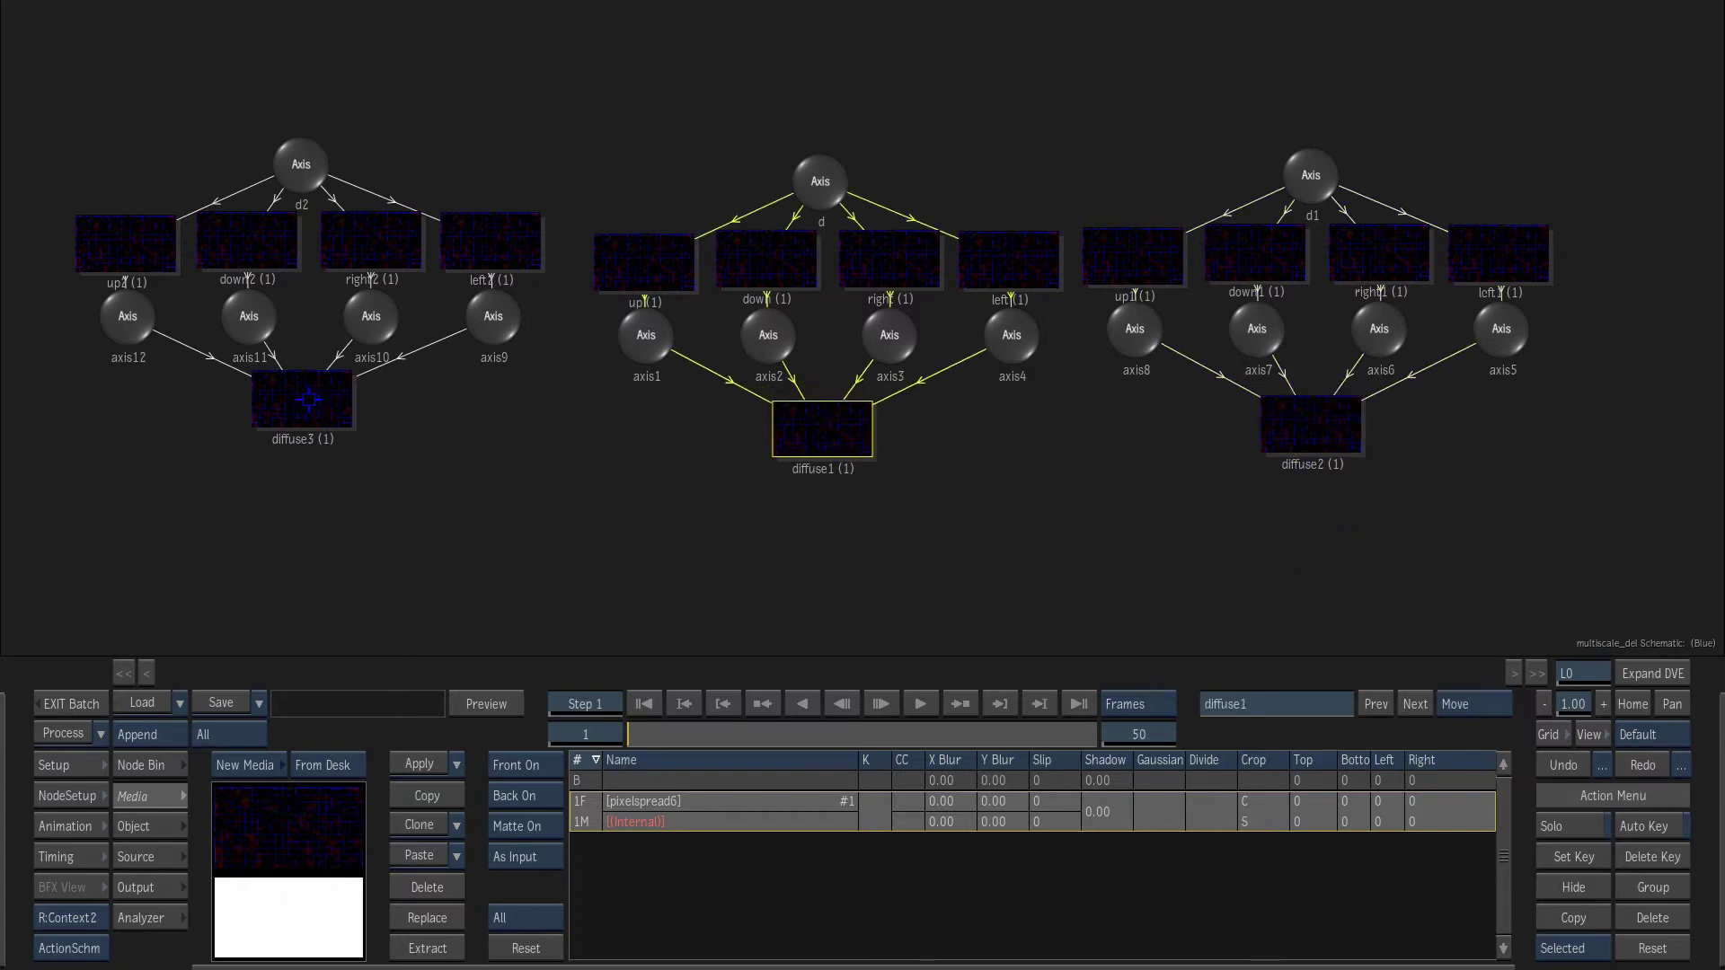
pyautogui.moveTo(311, 399); pyautogui.dragTo(316, 412)
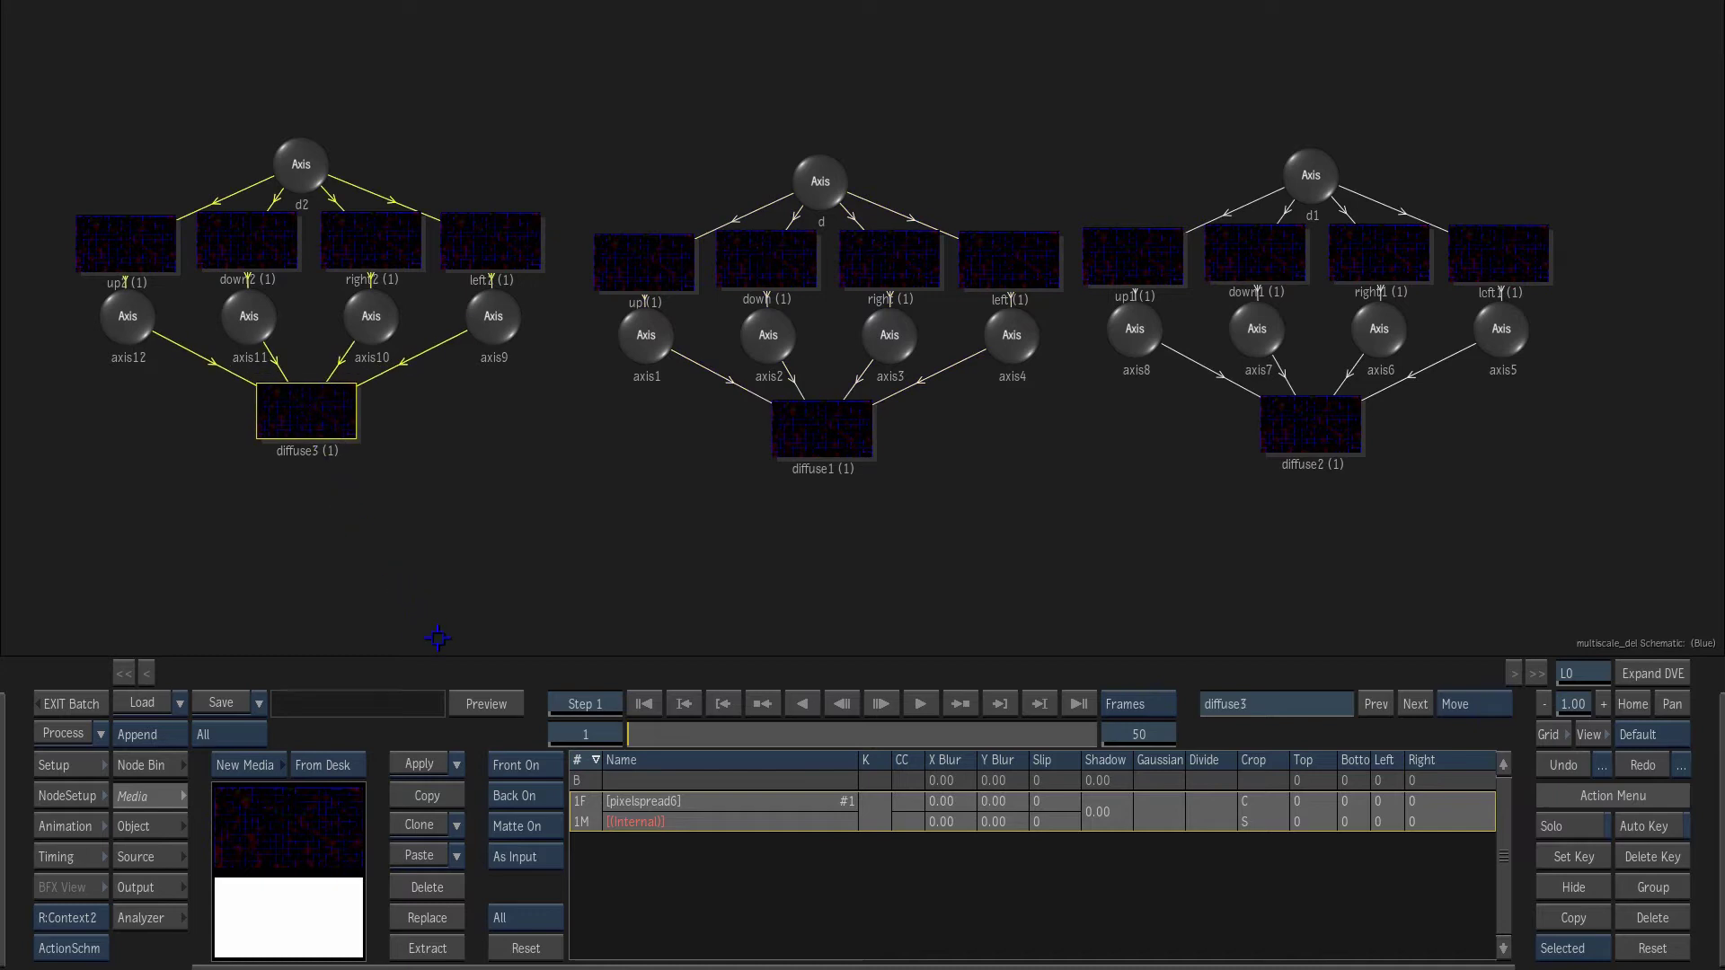
# - Examine the position offsets of the four axes feeding the diffuse3 map
pyautogui.click(136, 255)
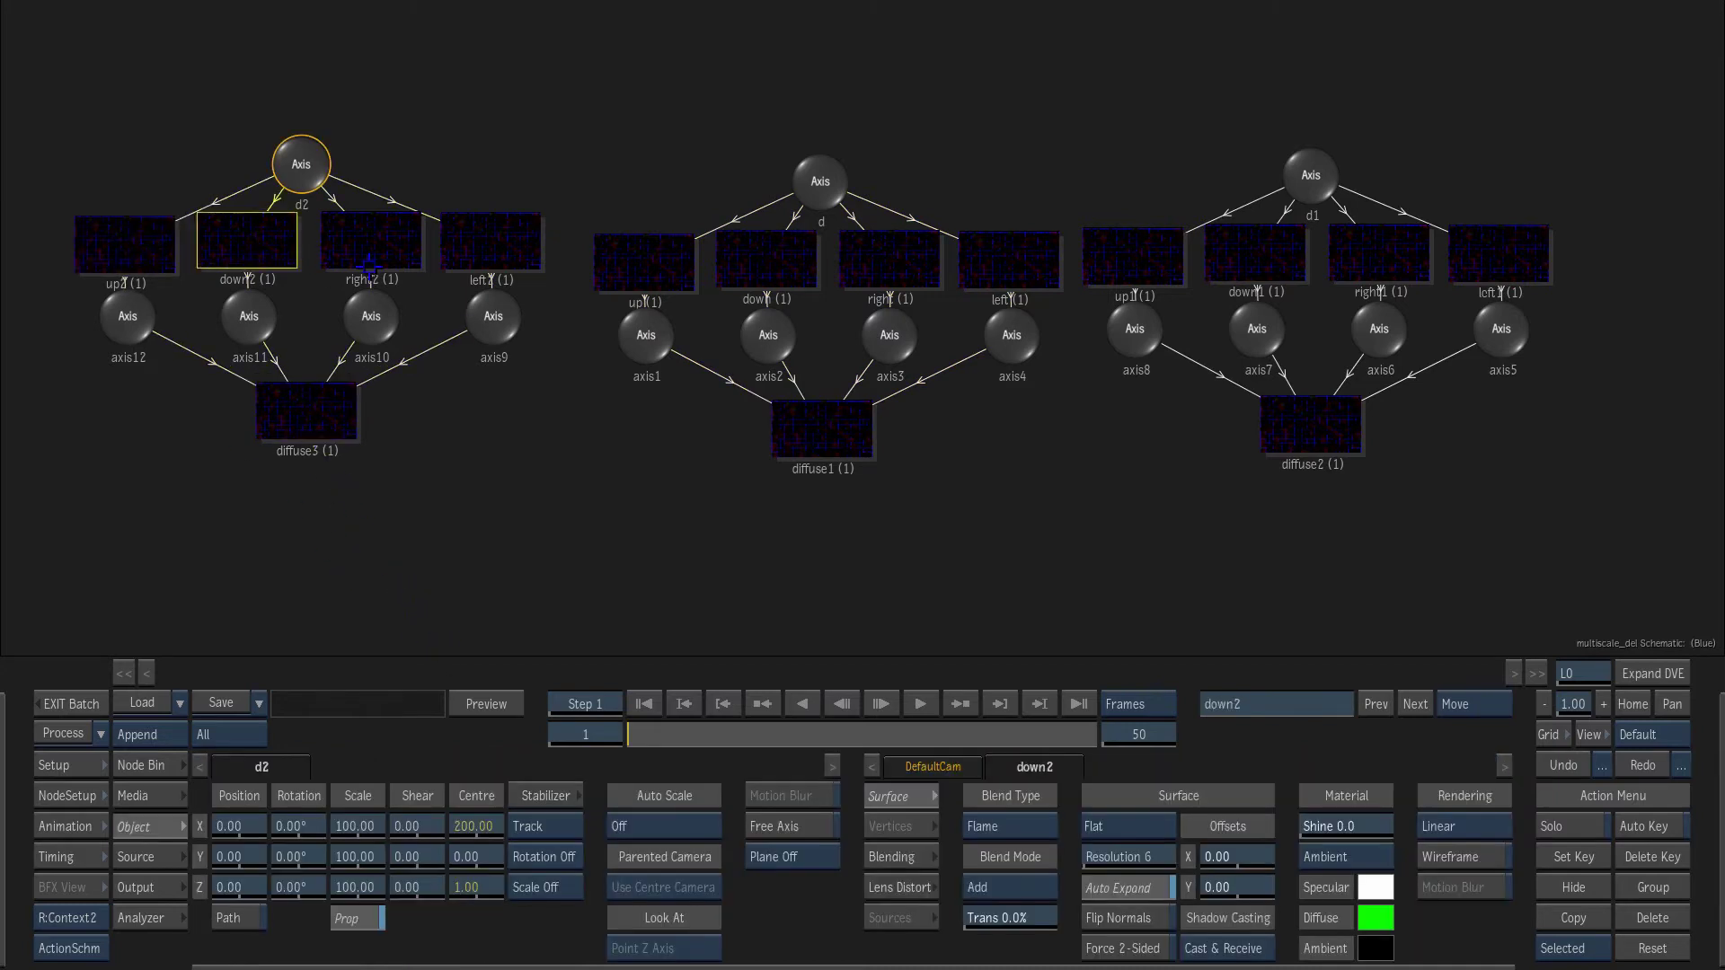
pyautogui.click(124, 306)
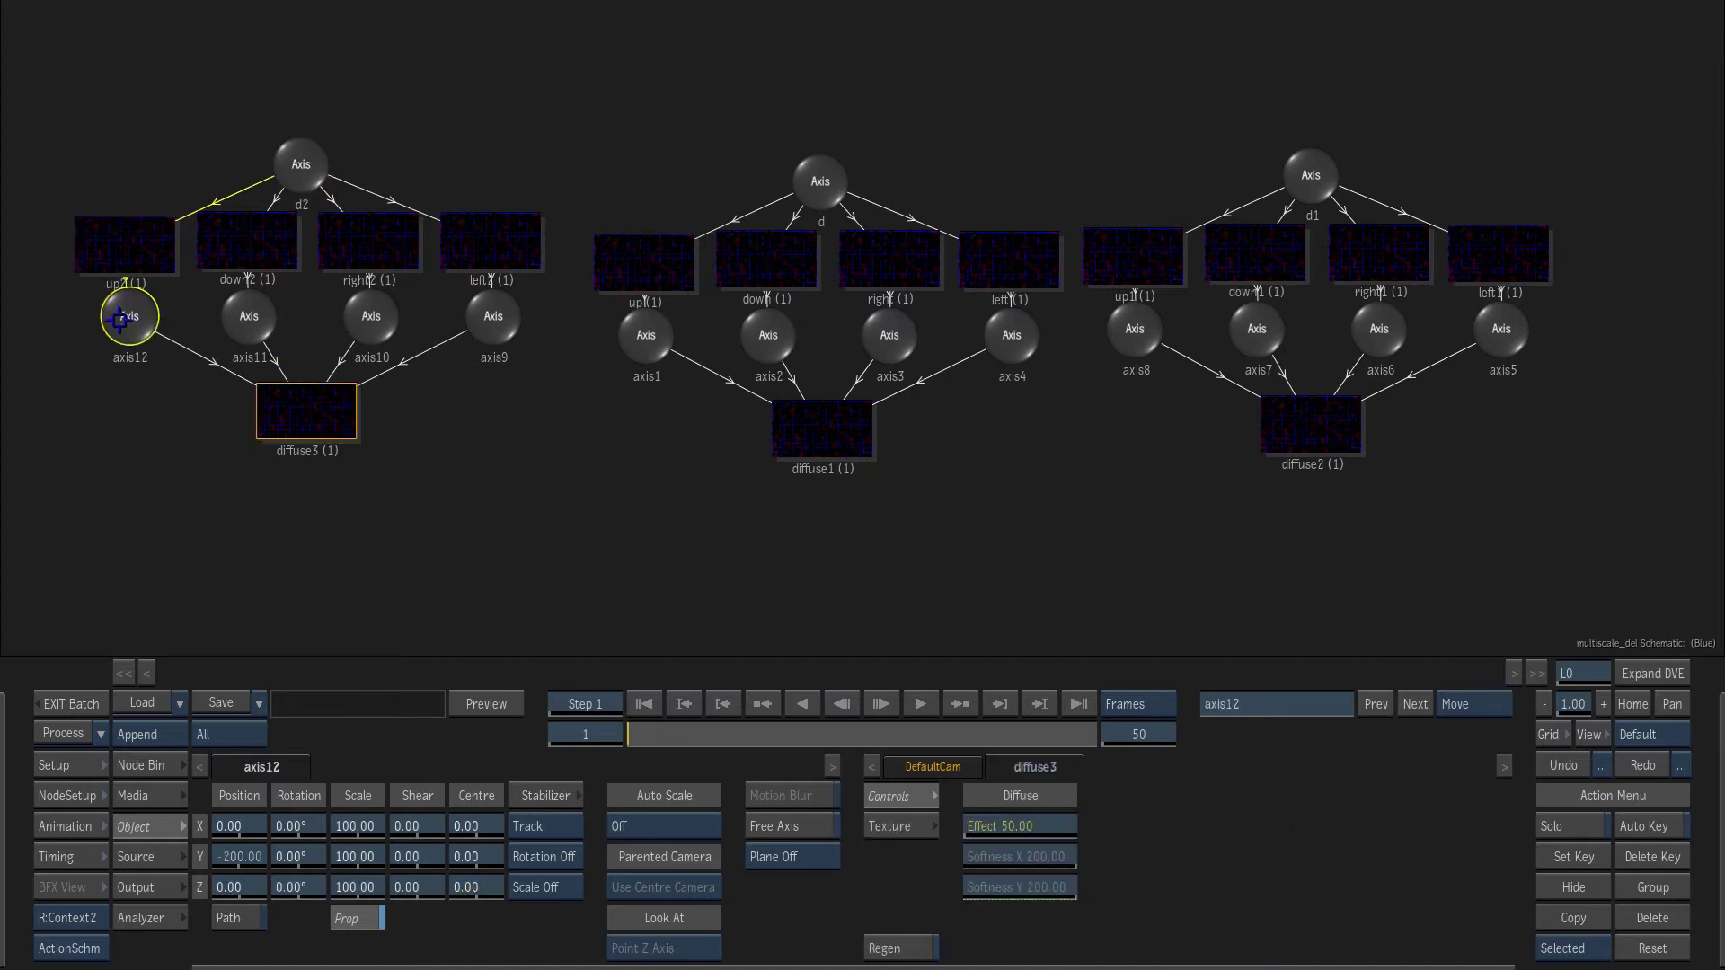
pyautogui.click(248, 314)
pyautogui.click(125, 312)
pyautogui.click(261, 311)
pyautogui.click(369, 336)
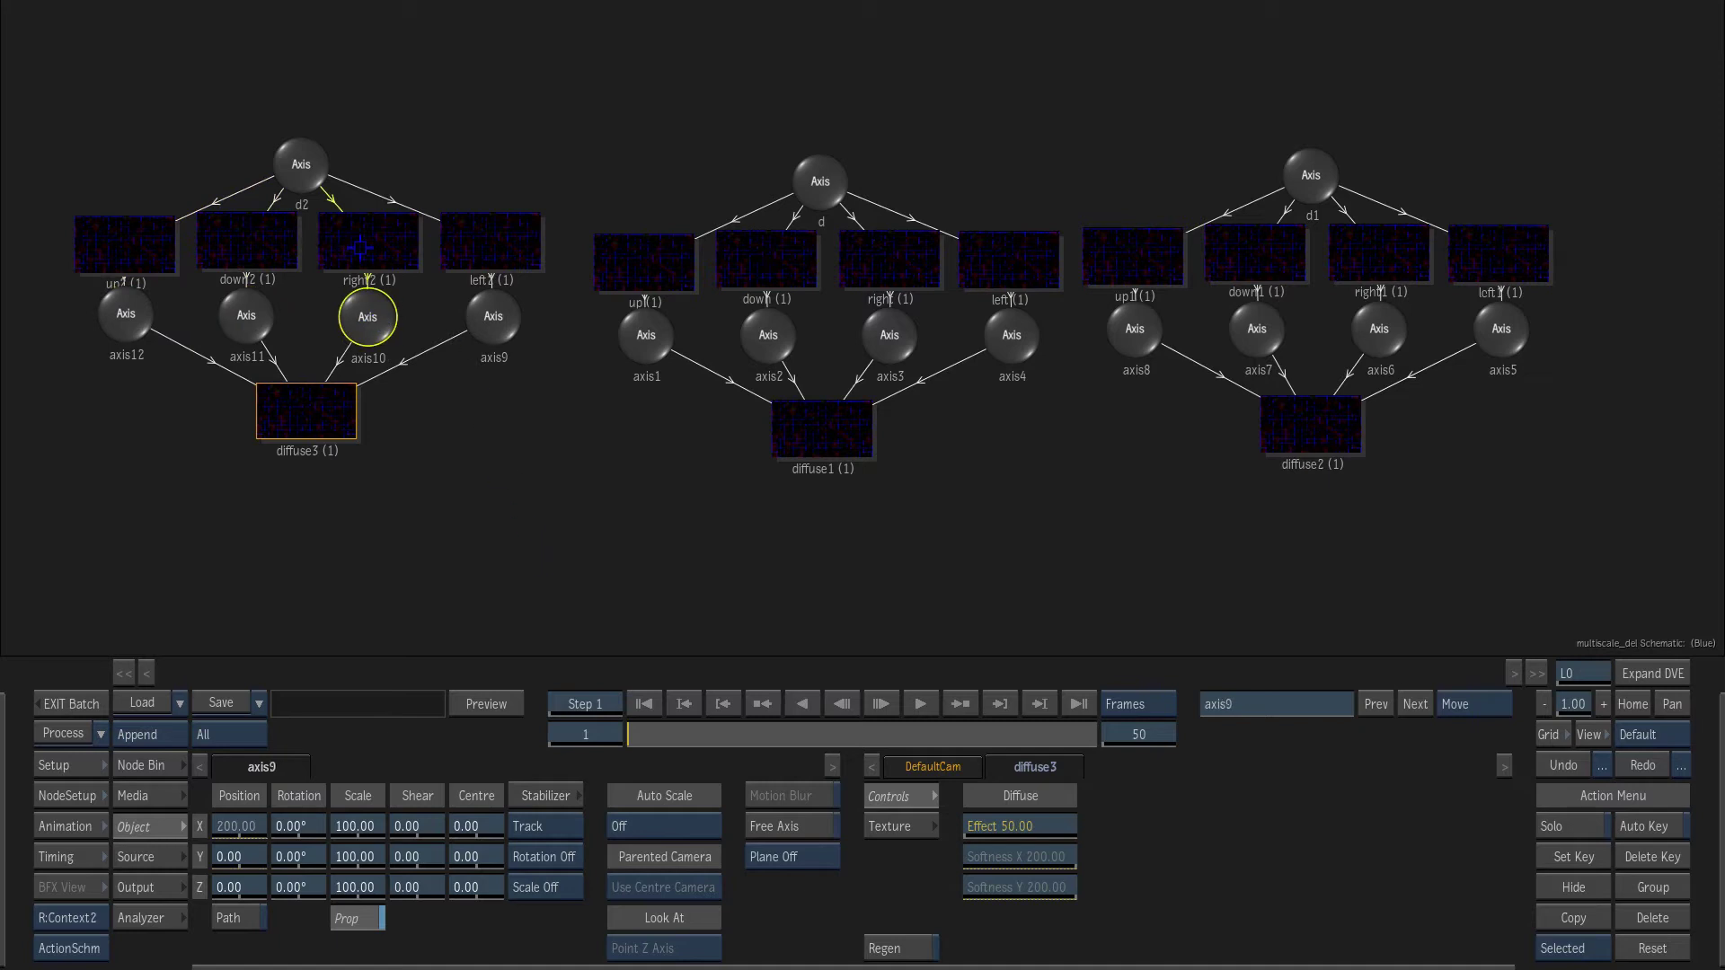
# - Examine the blend modes and diffuse colours of the right2, left2, down2 and up2 surfaces
pyautogui.click(359, 248)
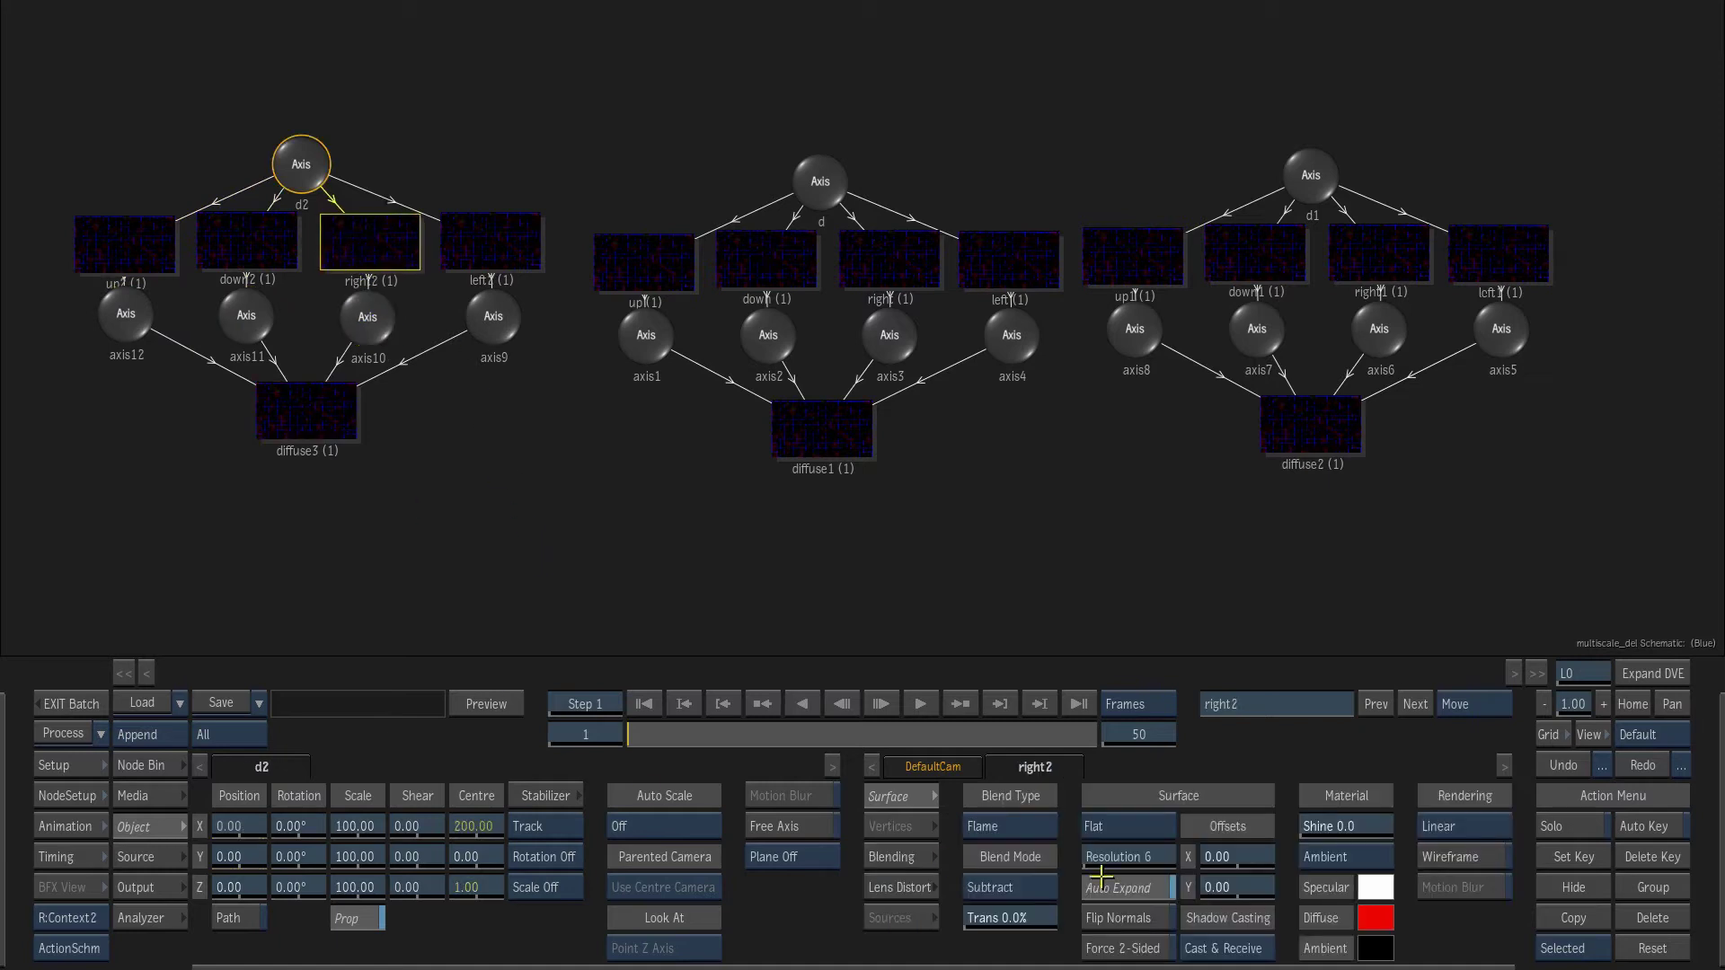
pyautogui.click(511, 256)
pyautogui.click(358, 253)
pyautogui.click(247, 244)
pyautogui.click(147, 240)
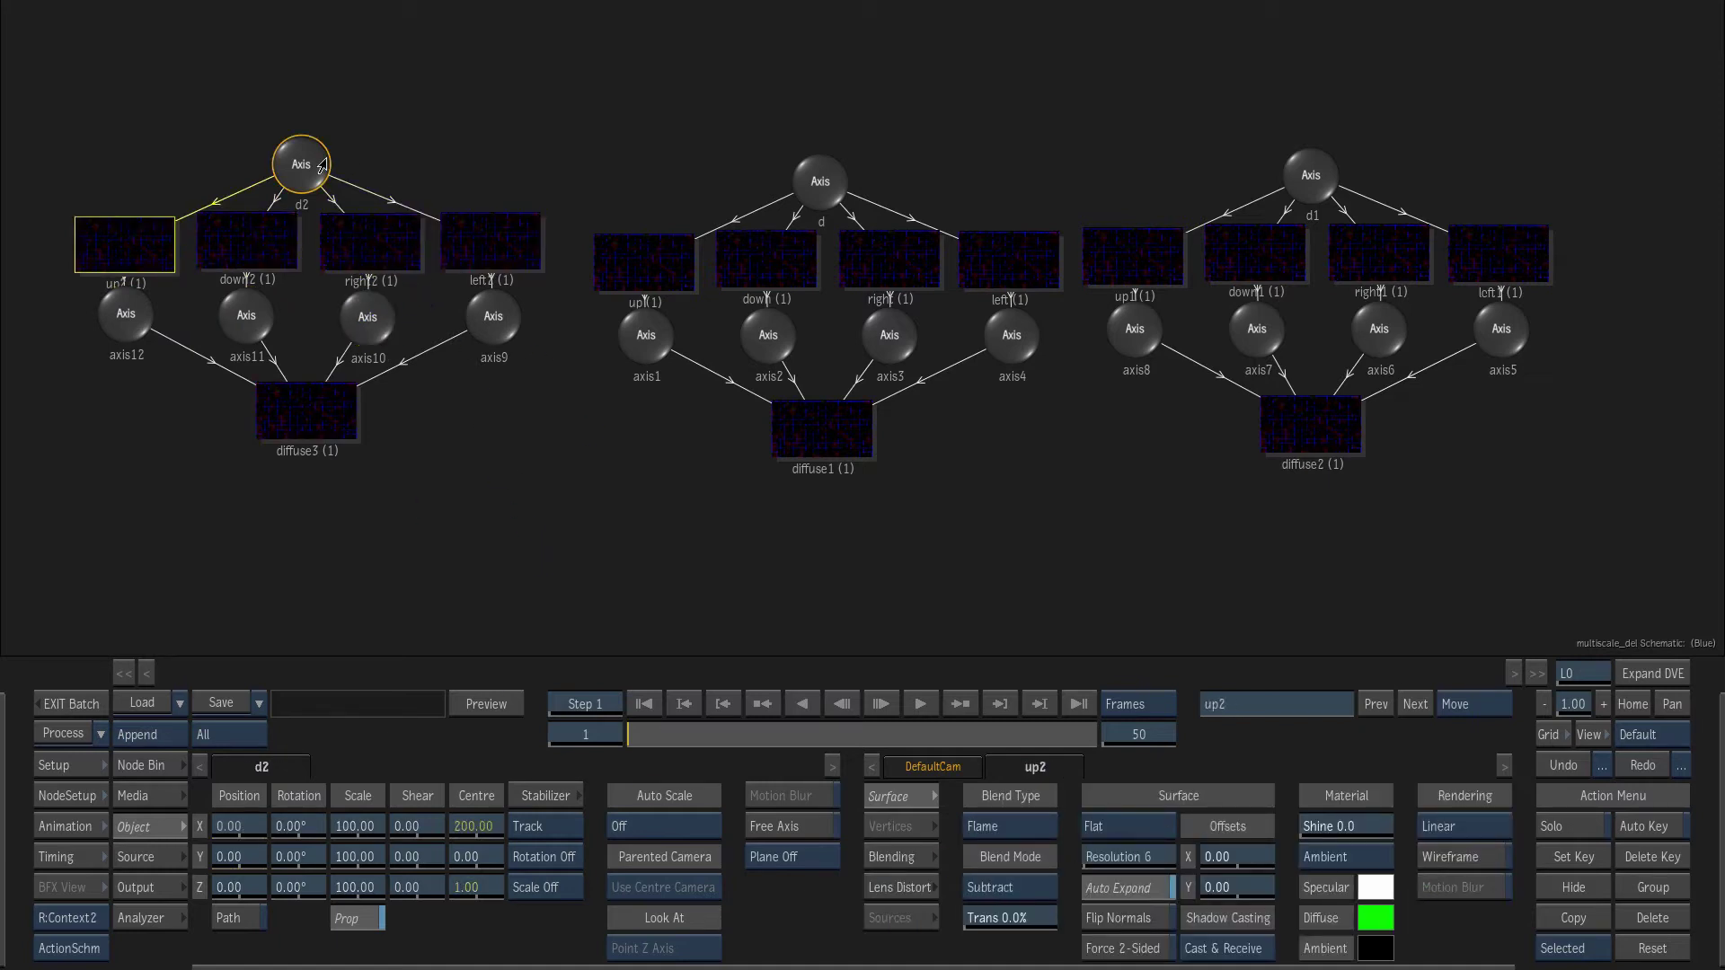
# - Compare the centre values of the d2, d and d1 parent axes across the three node groups
pyautogui.click(315, 164)
pyautogui.moveTo(38, 531); pyautogui.dragTo(558, 52)
pyautogui.click(304, 181)
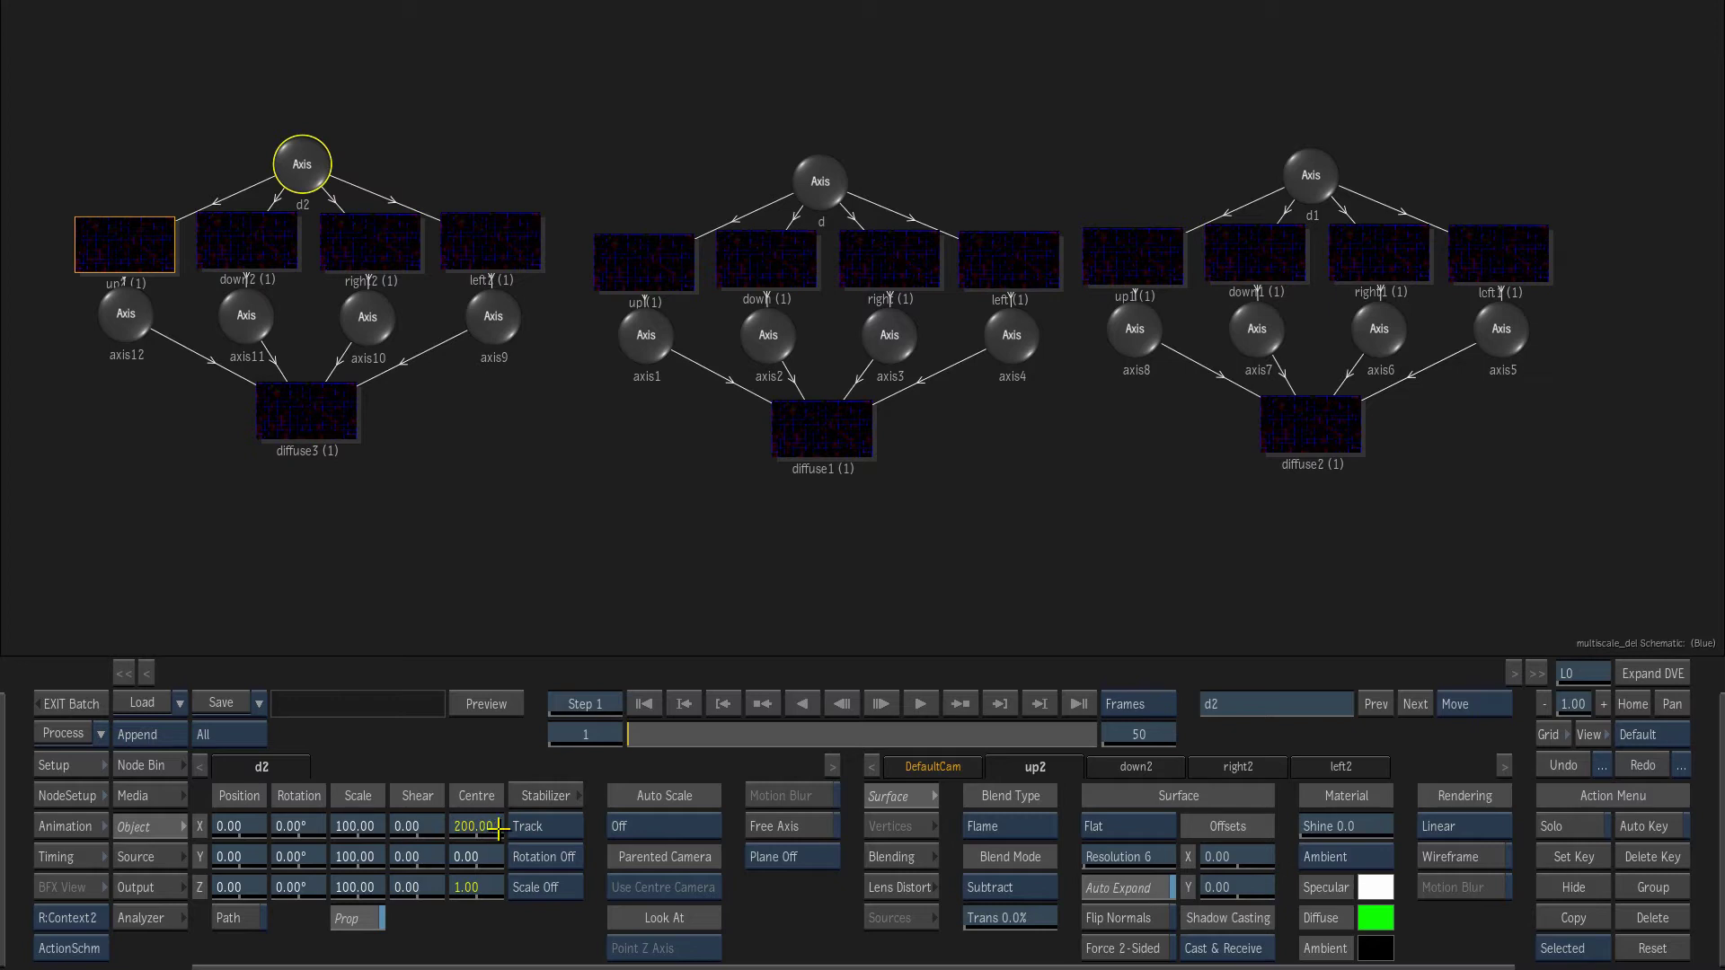
pyautogui.click(819, 185)
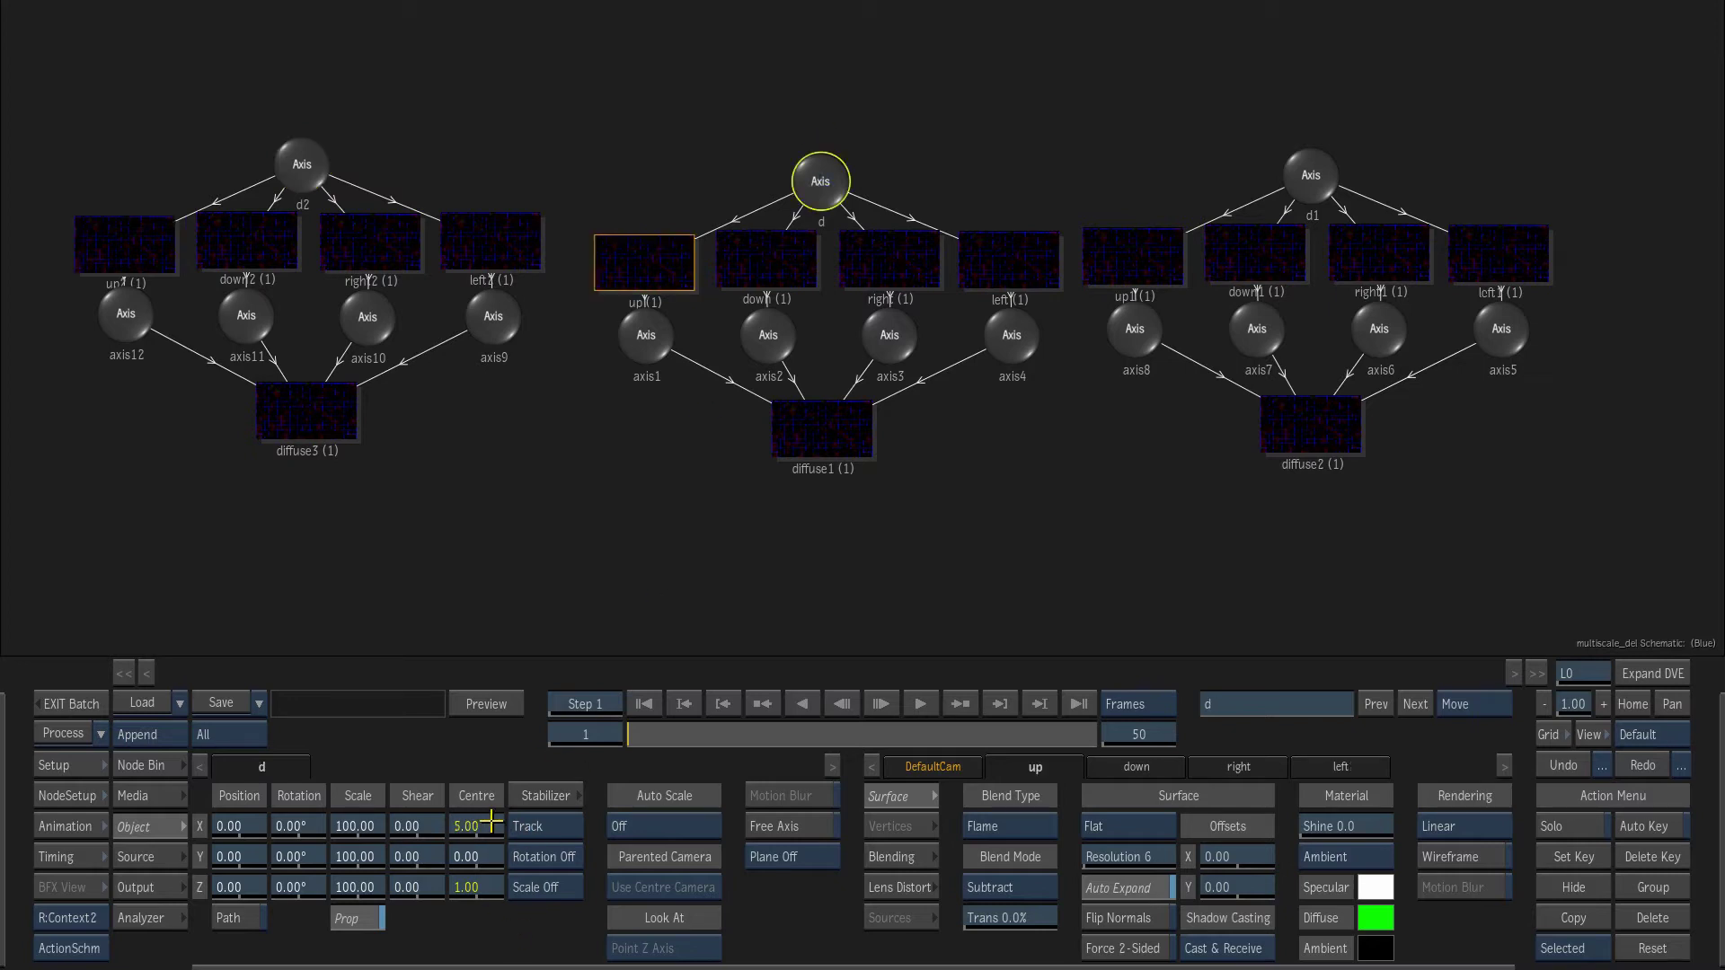
pyautogui.click(1310, 199)
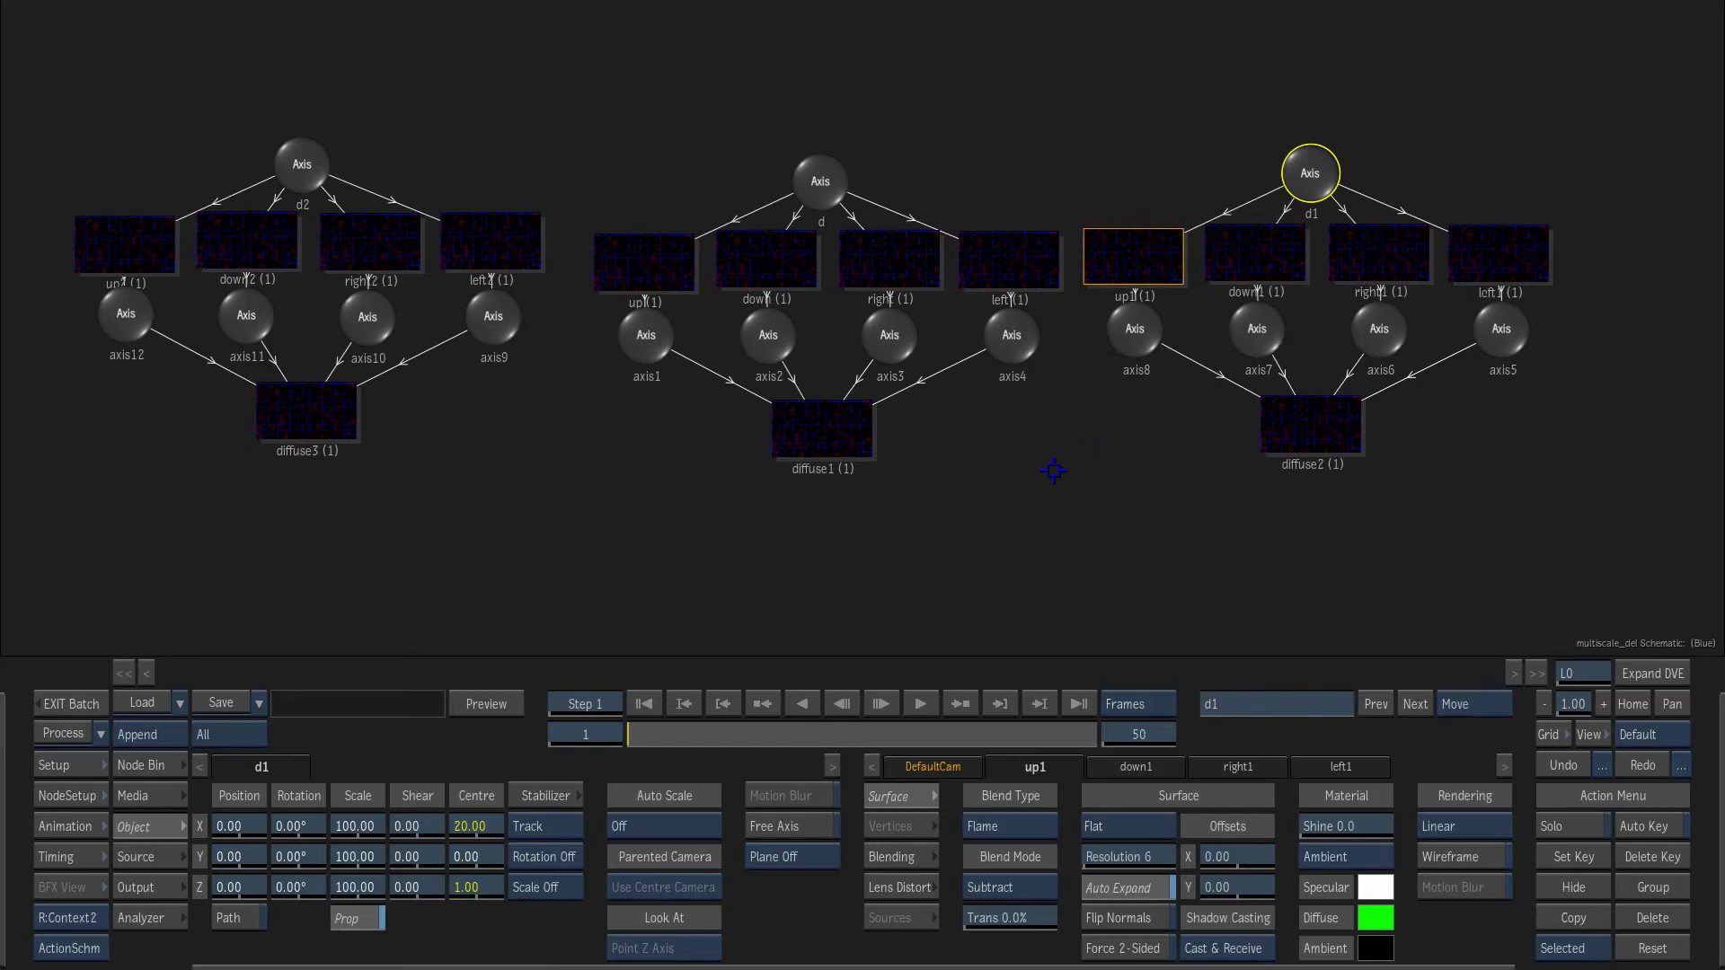
pyautogui.moveTo(1041, 477); pyautogui.dragTo(1145, 471)
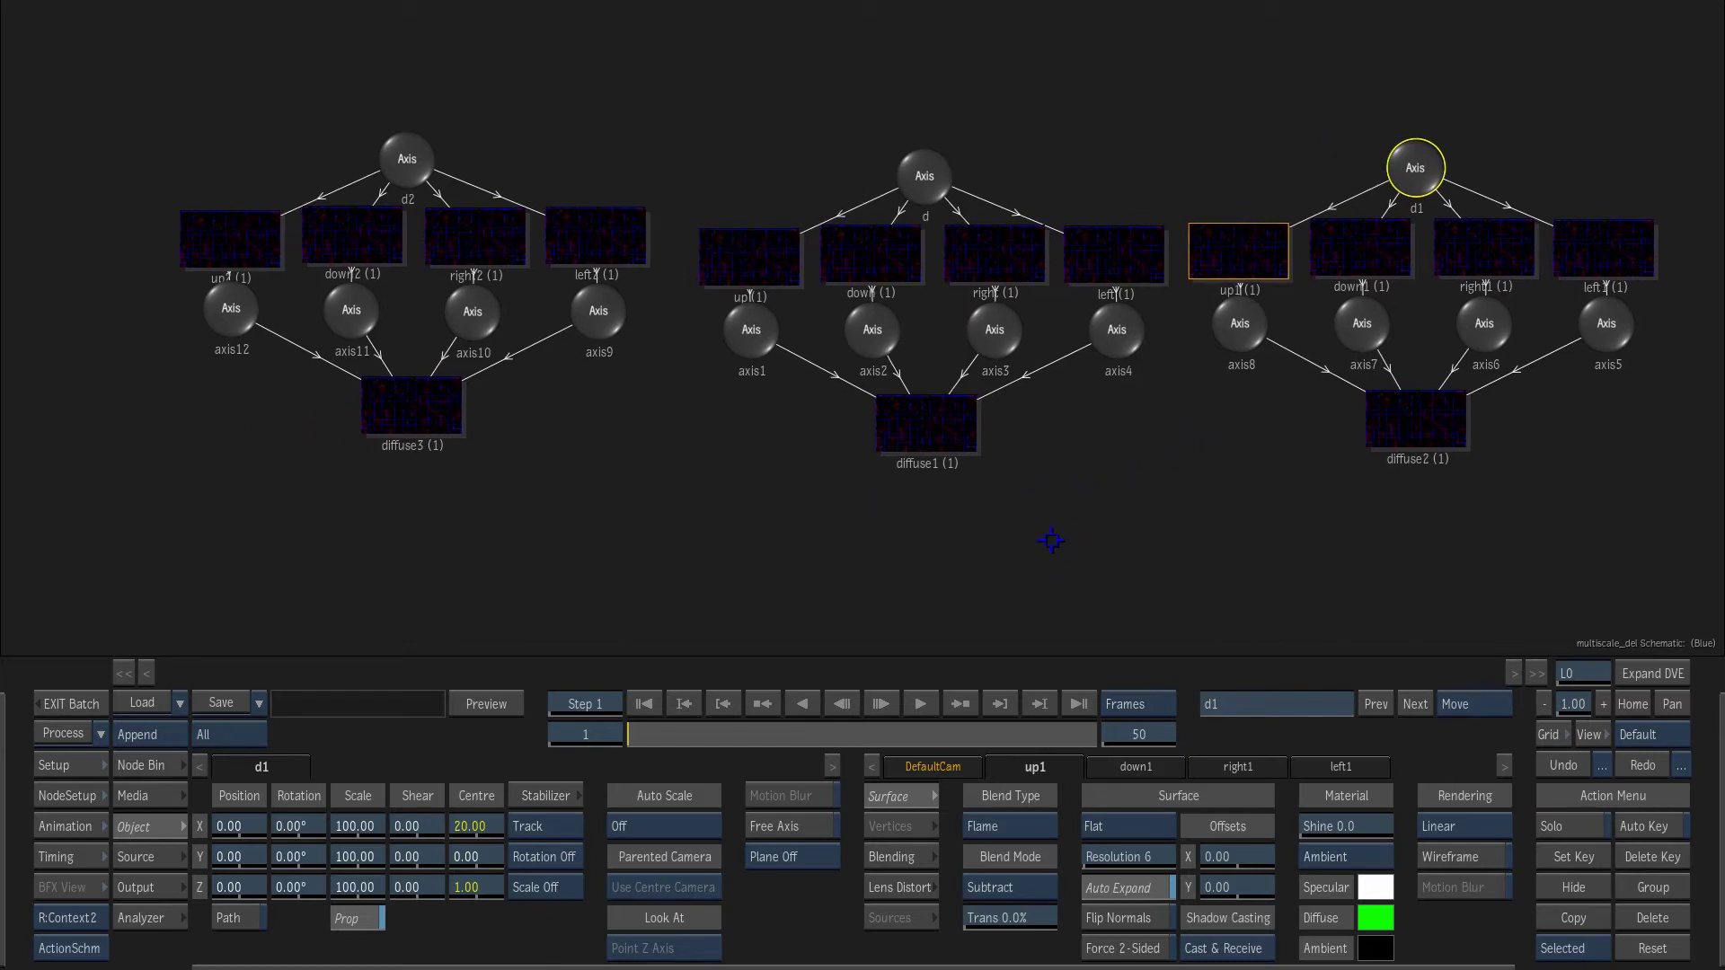
# - Examine the centre values of the d axis above the diffuse1 group and return to the batch schematic
pyautogui.moveTo(922, 180); pyautogui.dragTo(918, 170)
pyautogui.moveTo(1004, 660); pyautogui.dragTo(991, 556)
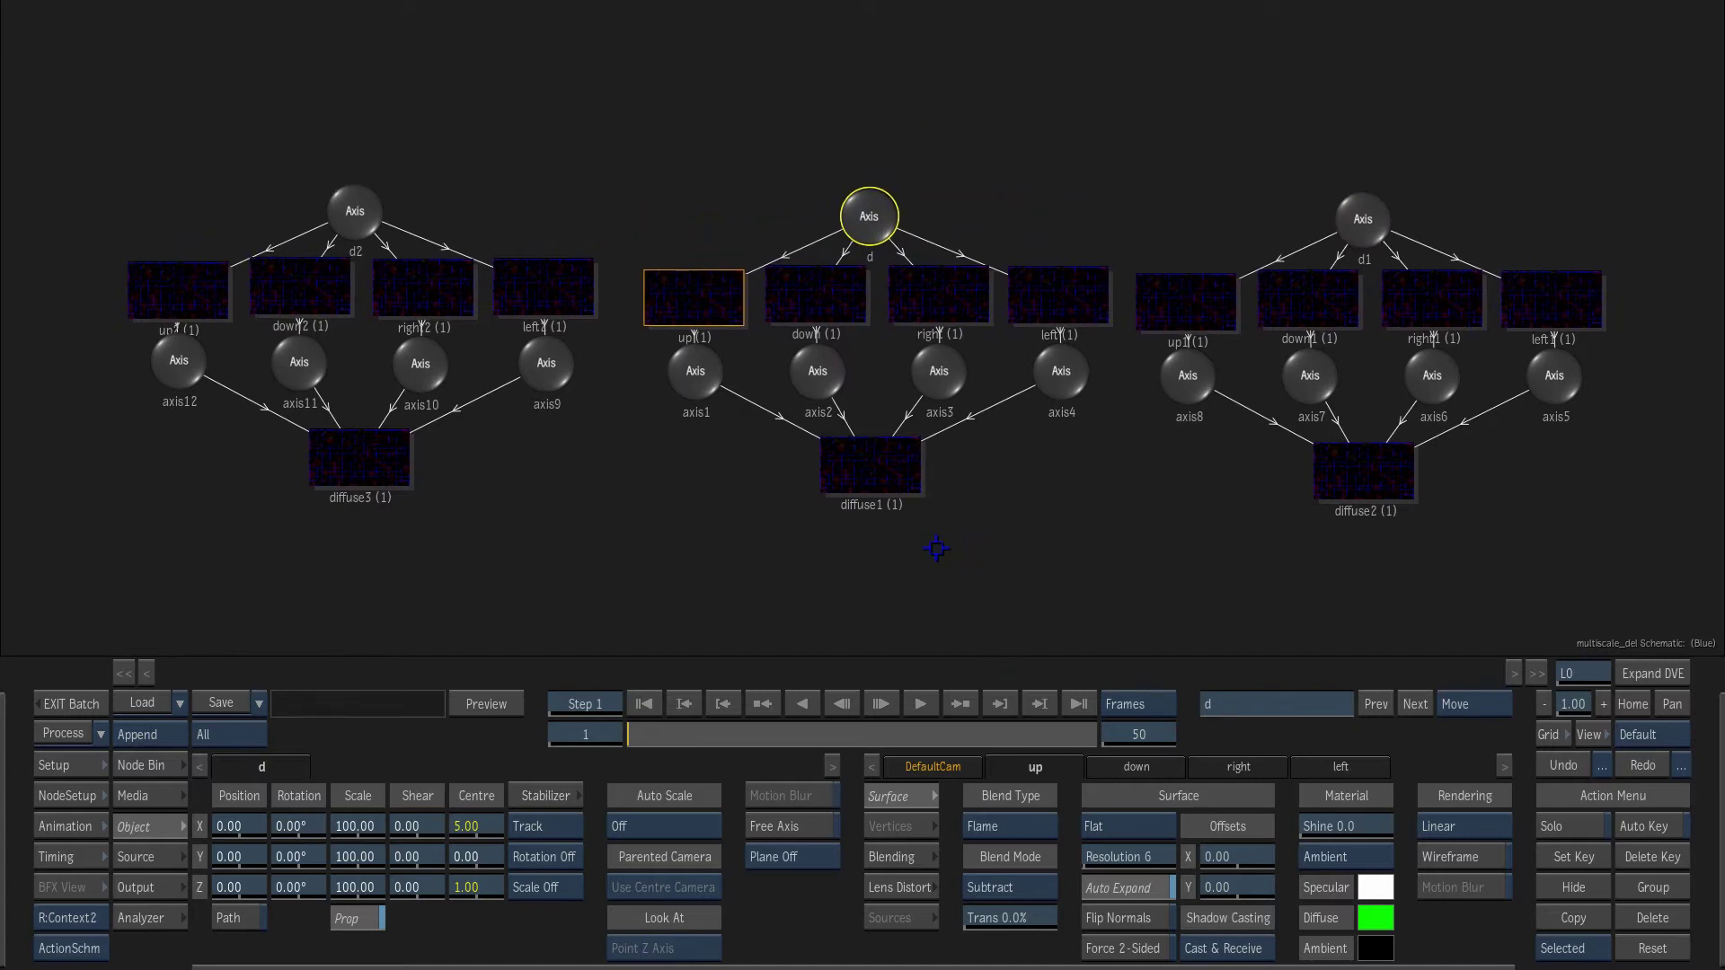
pyautogui.moveTo(3, 830)
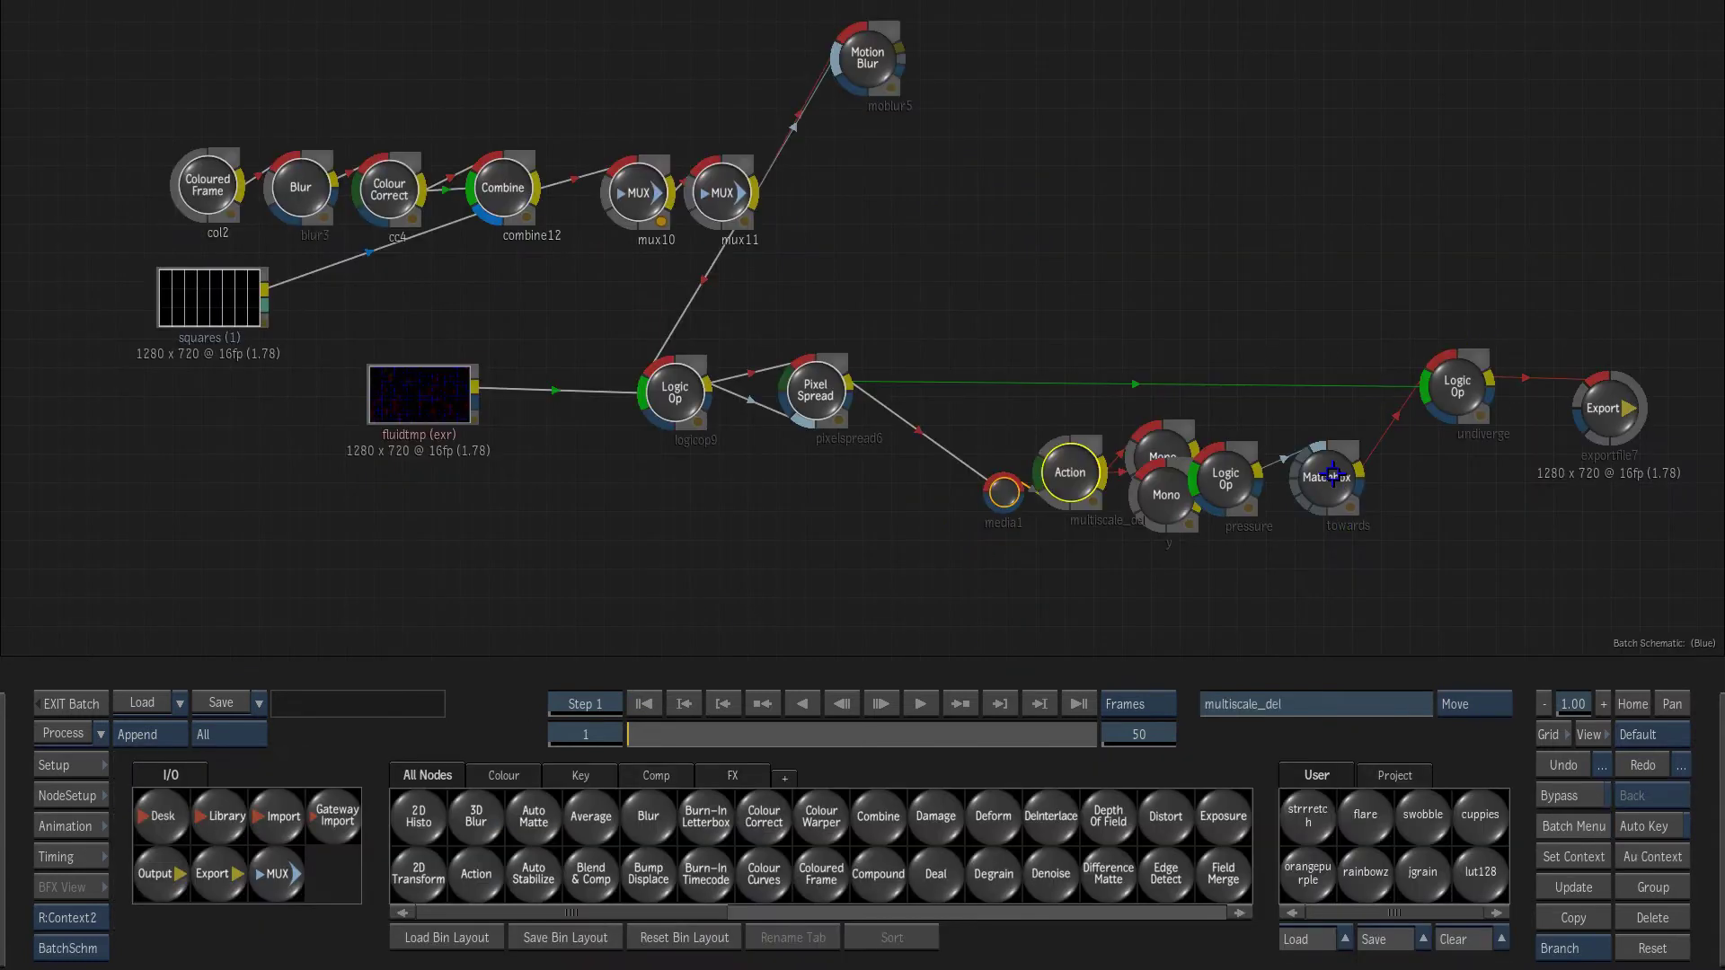
# - Separate the two overlapping Mono nodes and view the front input of the pressure Logic Op node
pyautogui.click(1328, 477)
pyautogui.moveTo(1167, 506); pyautogui.dragTo(1168, 527)
pyautogui.click(1165, 447)
pyautogui.click(1235, 486)
pyautogui.press('F1')
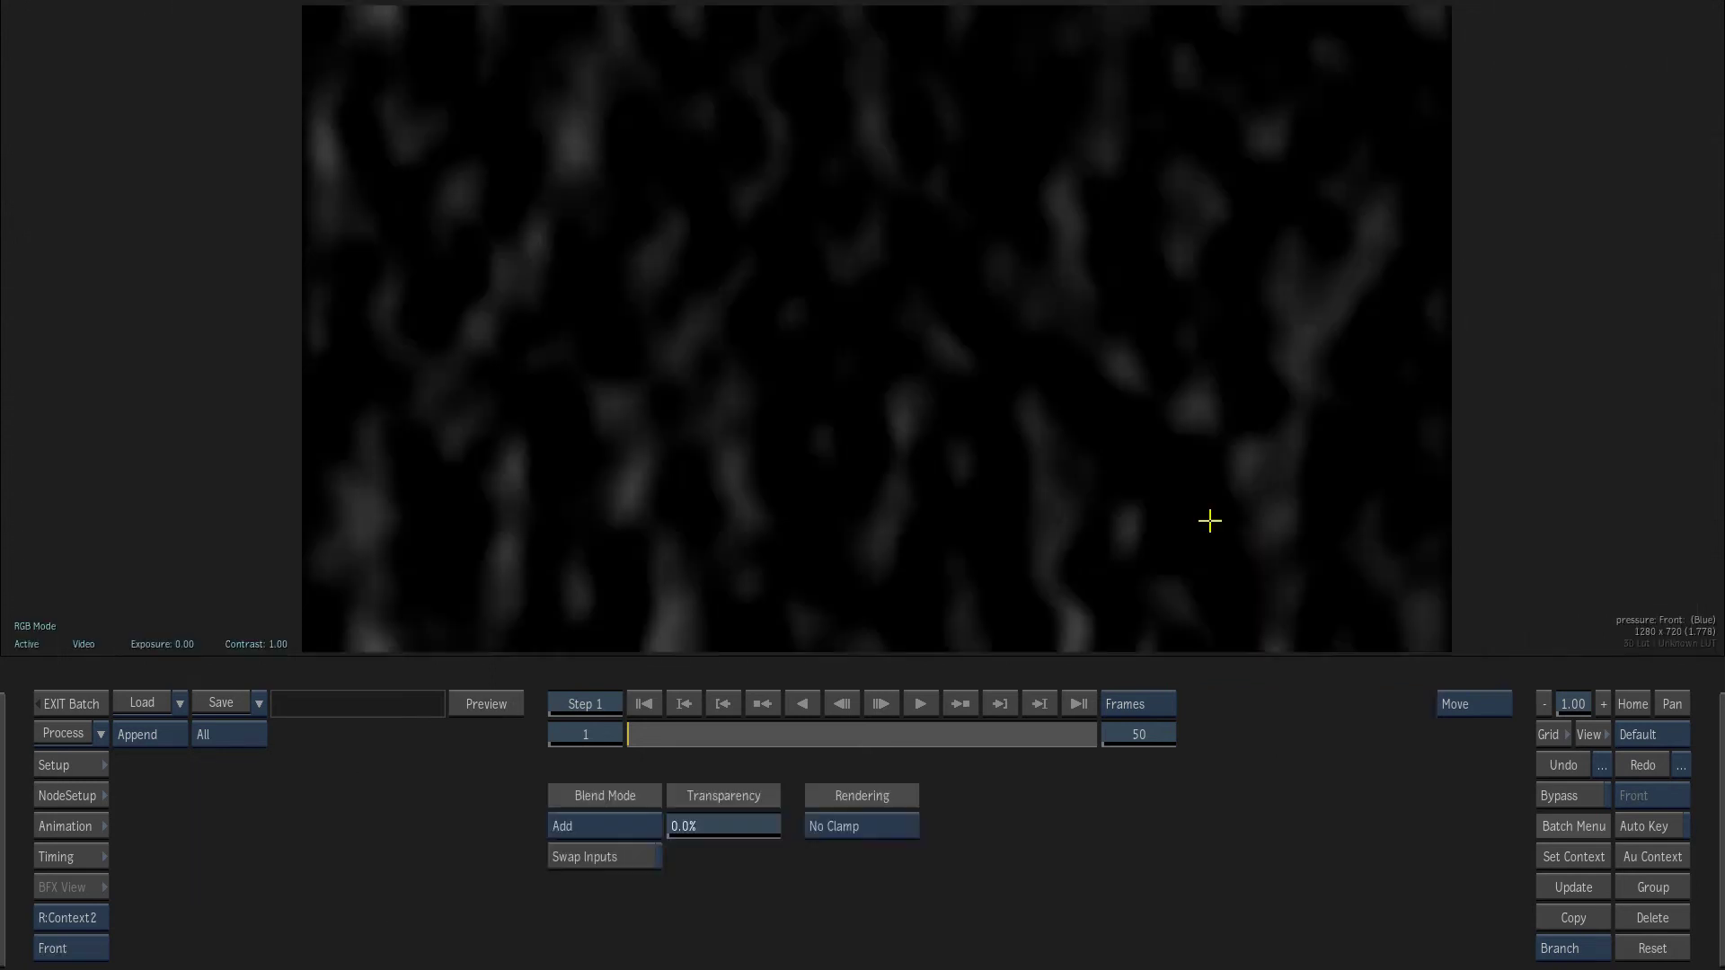
pyautogui.press('F2')
pyautogui.press('F4')
pyautogui.press('F4')
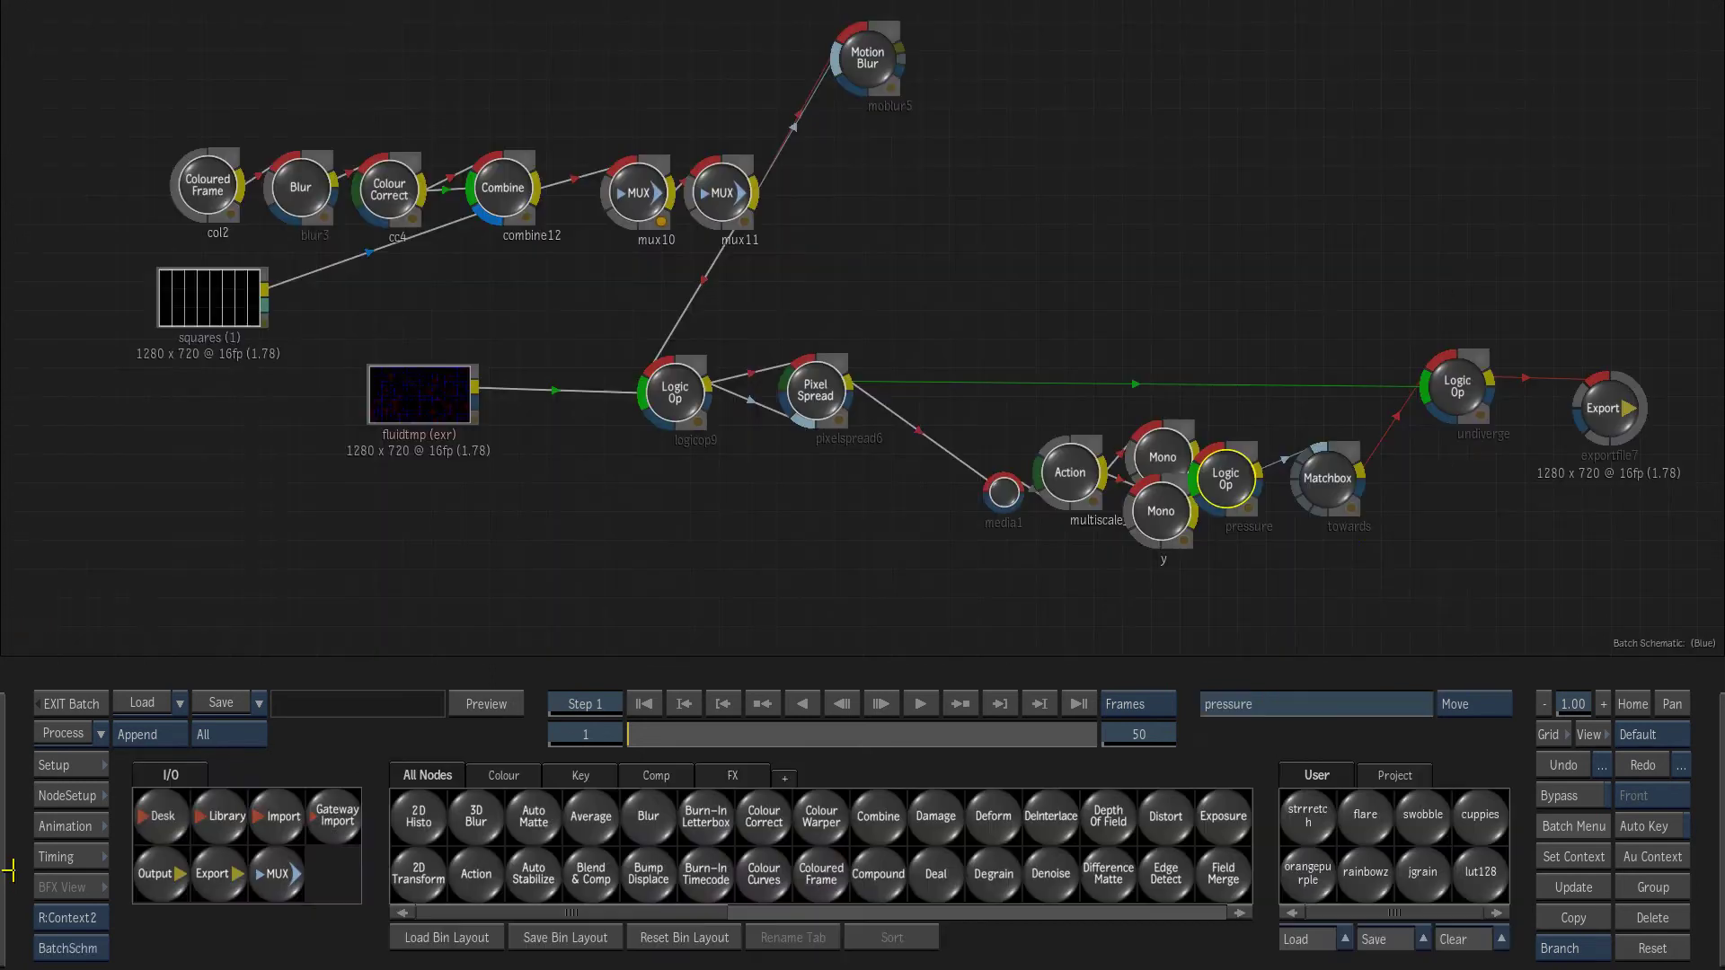
# - Check the Gradient Map shader settings and the result of the towards Matchbox node
pyautogui.doubleClick(1317, 477)
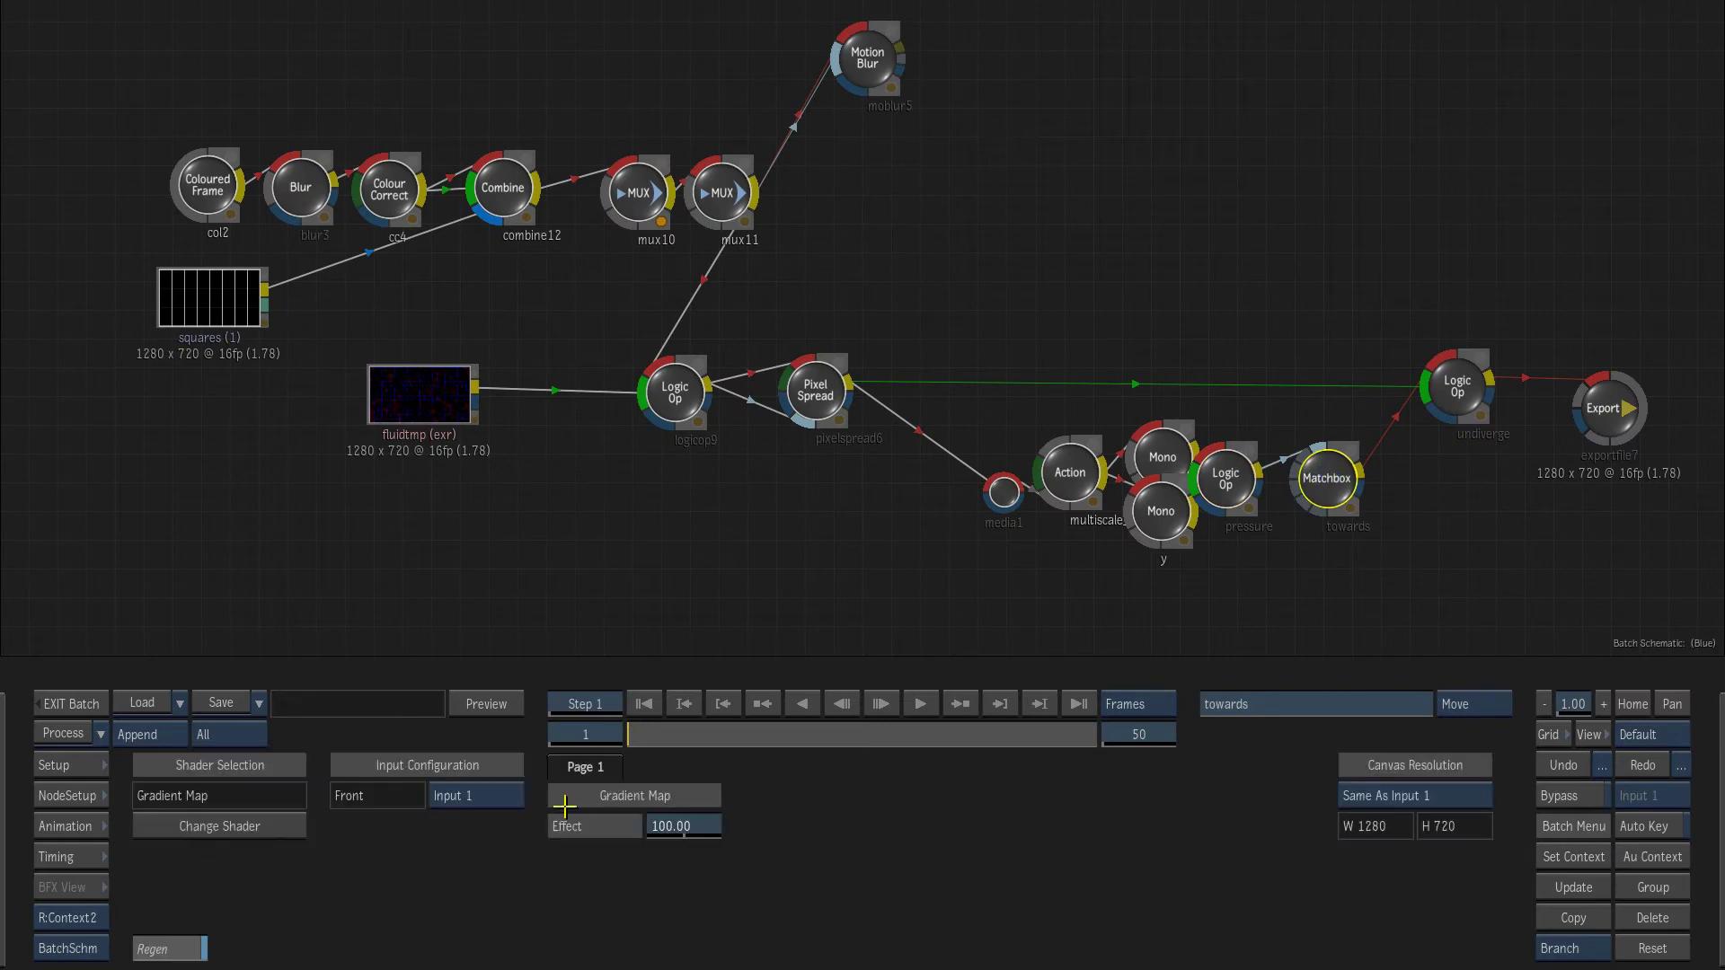
pyautogui.click(238, 826)
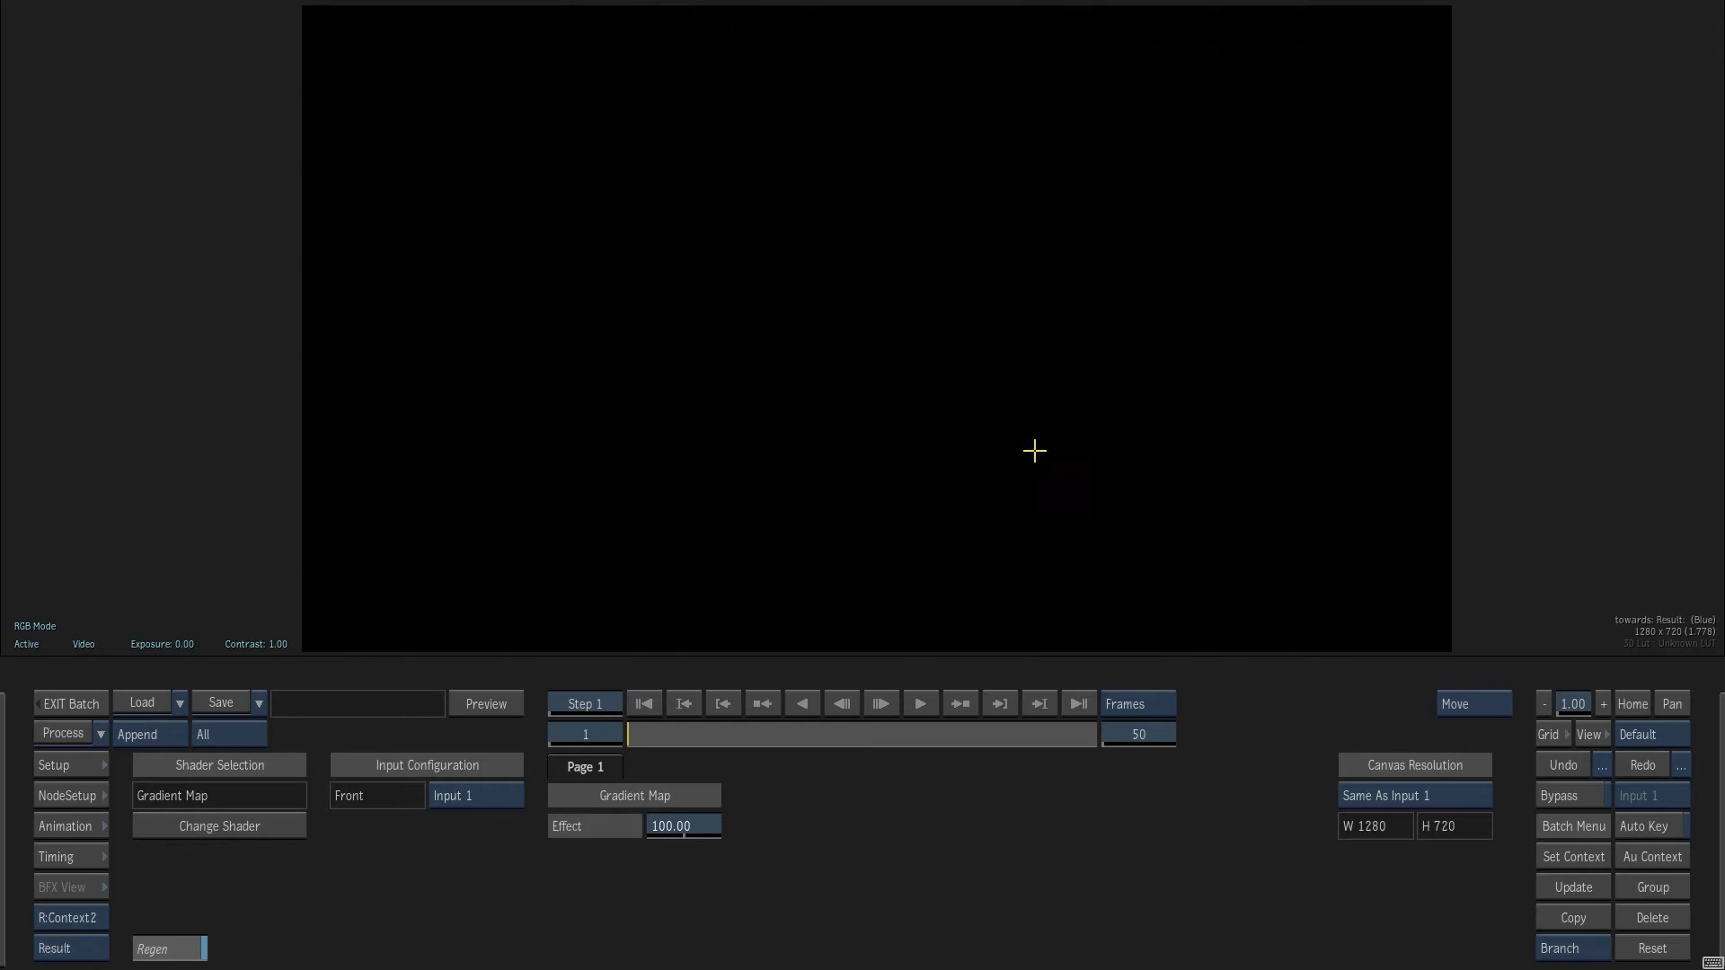
pyautogui.press('F4')
pyautogui.press('F4')
pyautogui.press('F4')
pyautogui.press('F1')
pyautogui.moveTo(4, 848)
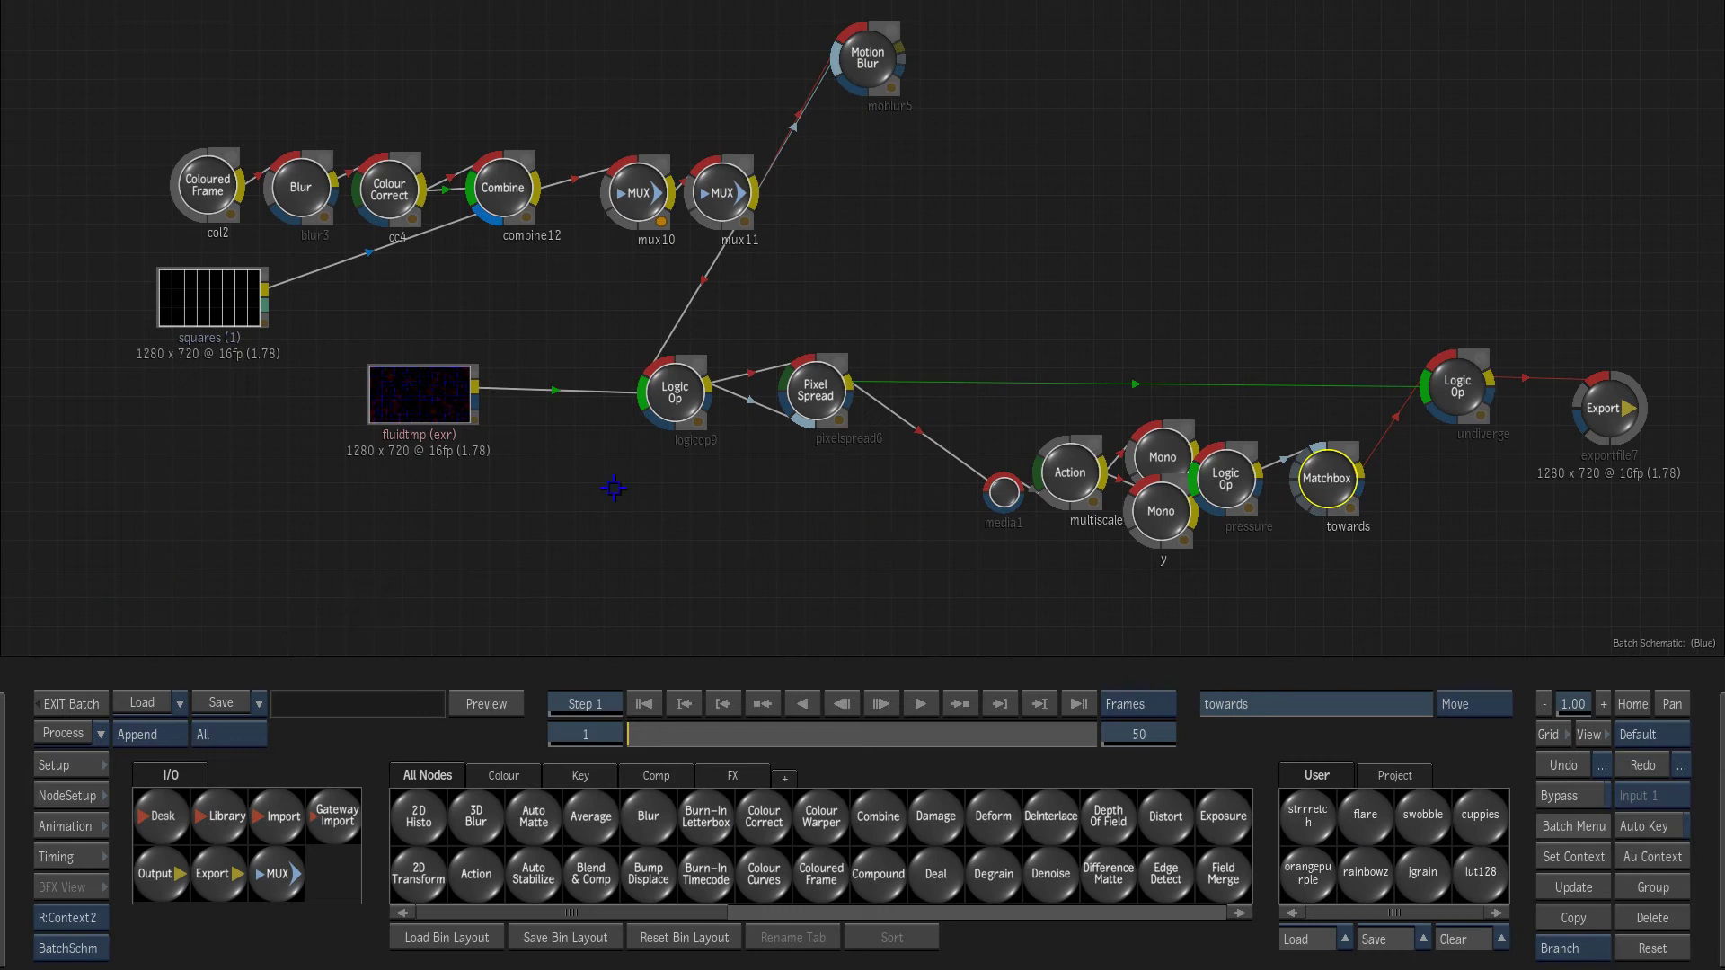
# - Display the result of the fluidtmp clip and process the simulation
pyautogui.click(440, 405)
pyautogui.press('F4')
pyautogui.press('F4')
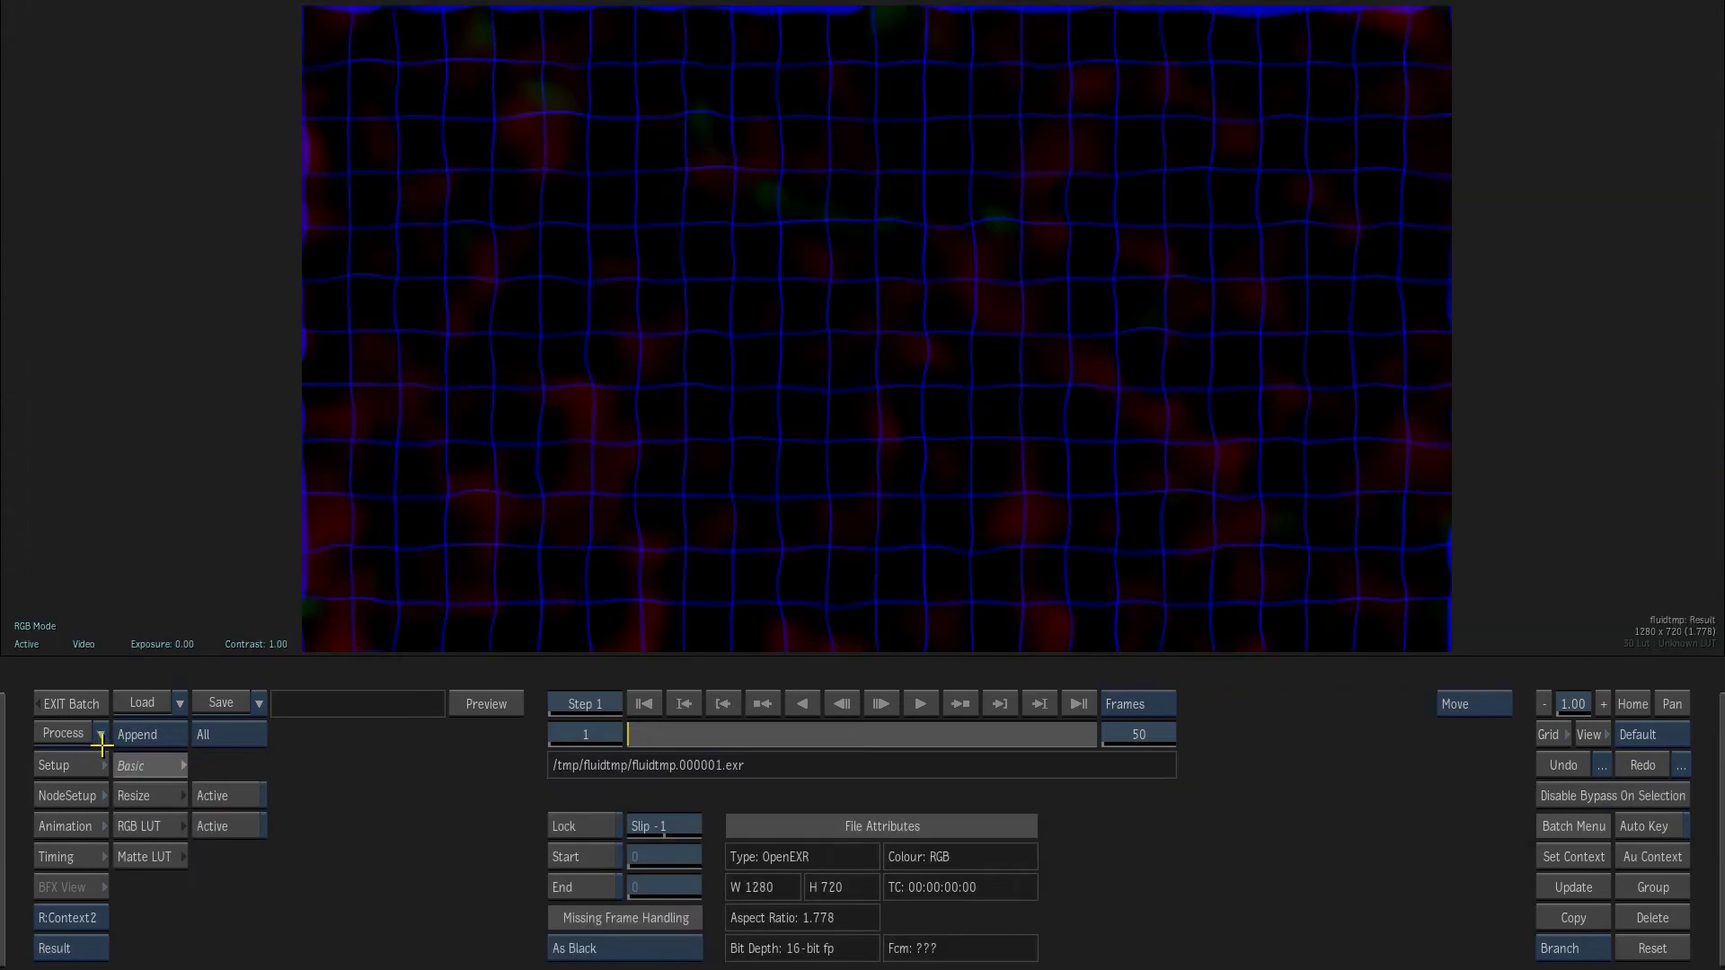
pyautogui.click(79, 735)
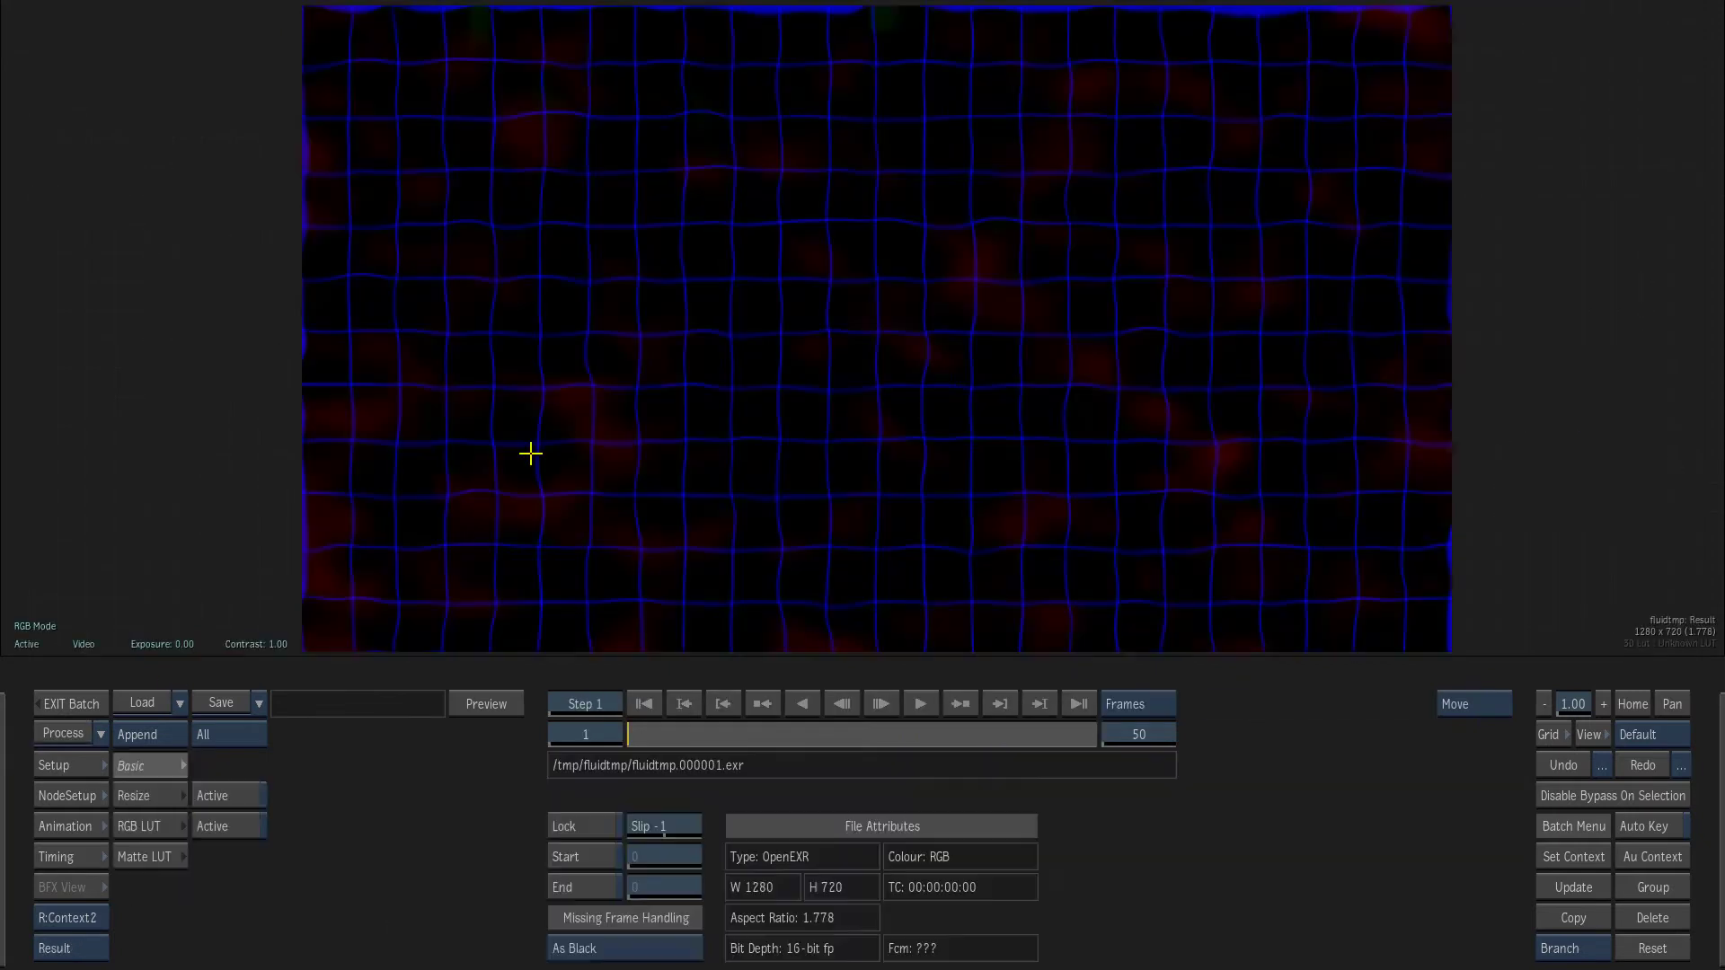
# - Play the processed fluidtmp result in the blue channel and scrub back to frame 1
pyautogui.click(897, 711)
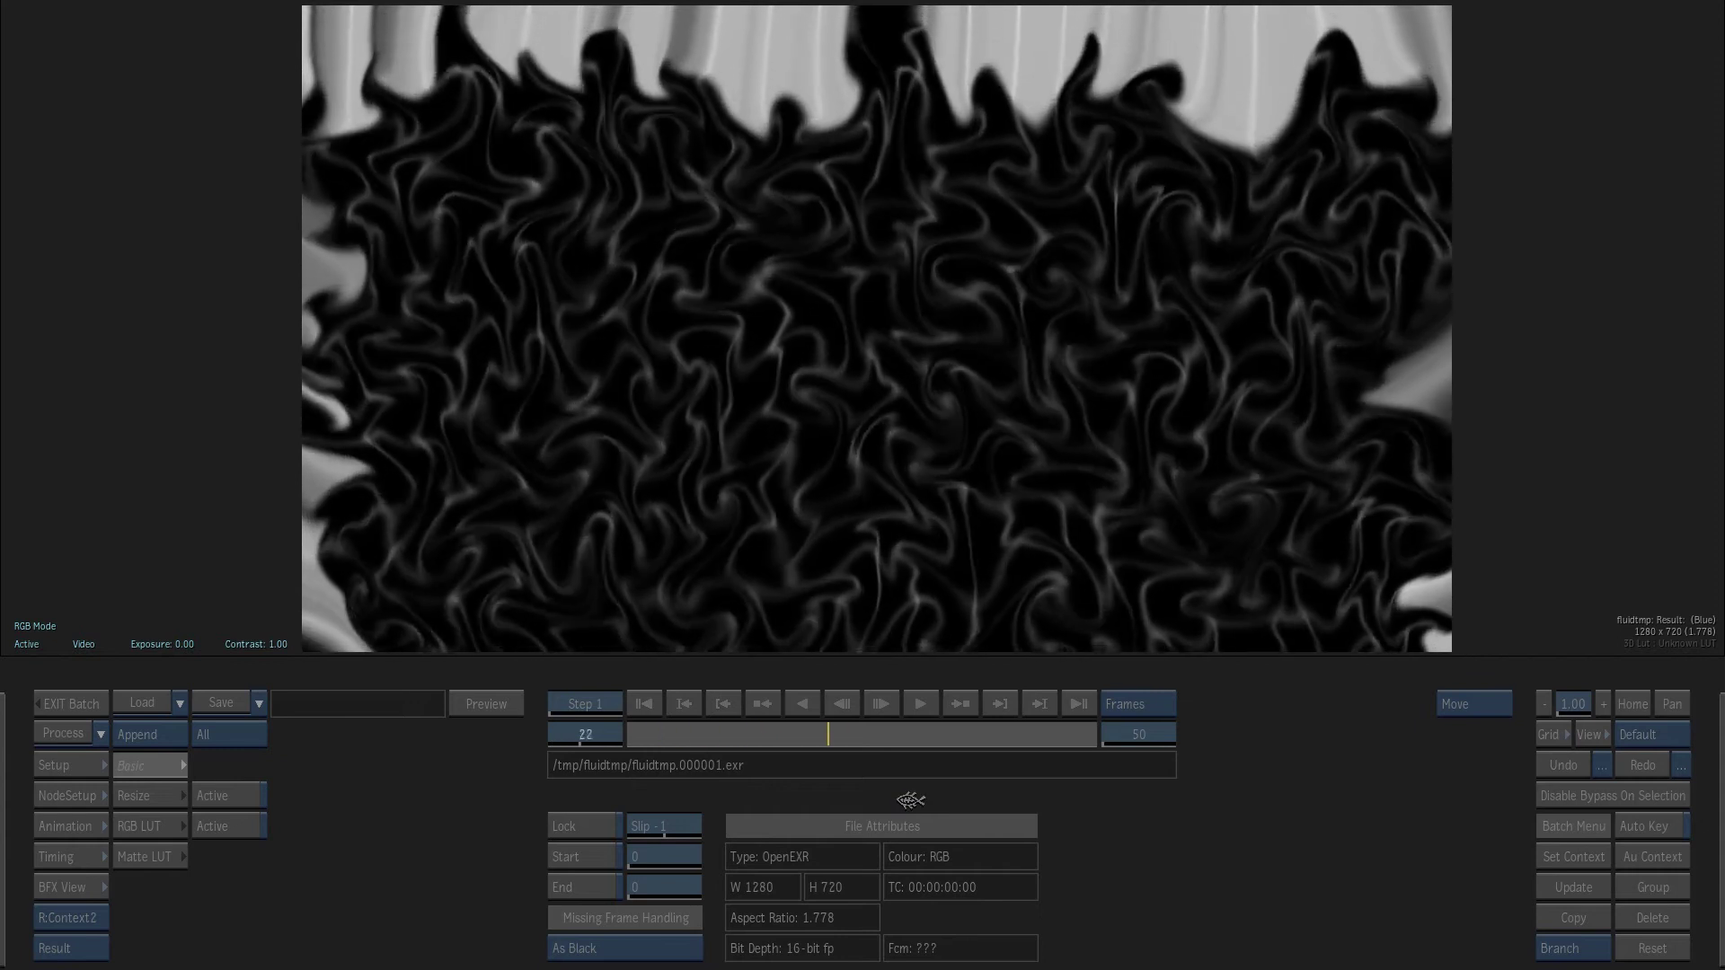
pyautogui.moveTo(1069, 740); pyautogui.dragTo(437, 758)
pyautogui.press('b')
pyautogui.press('F4')
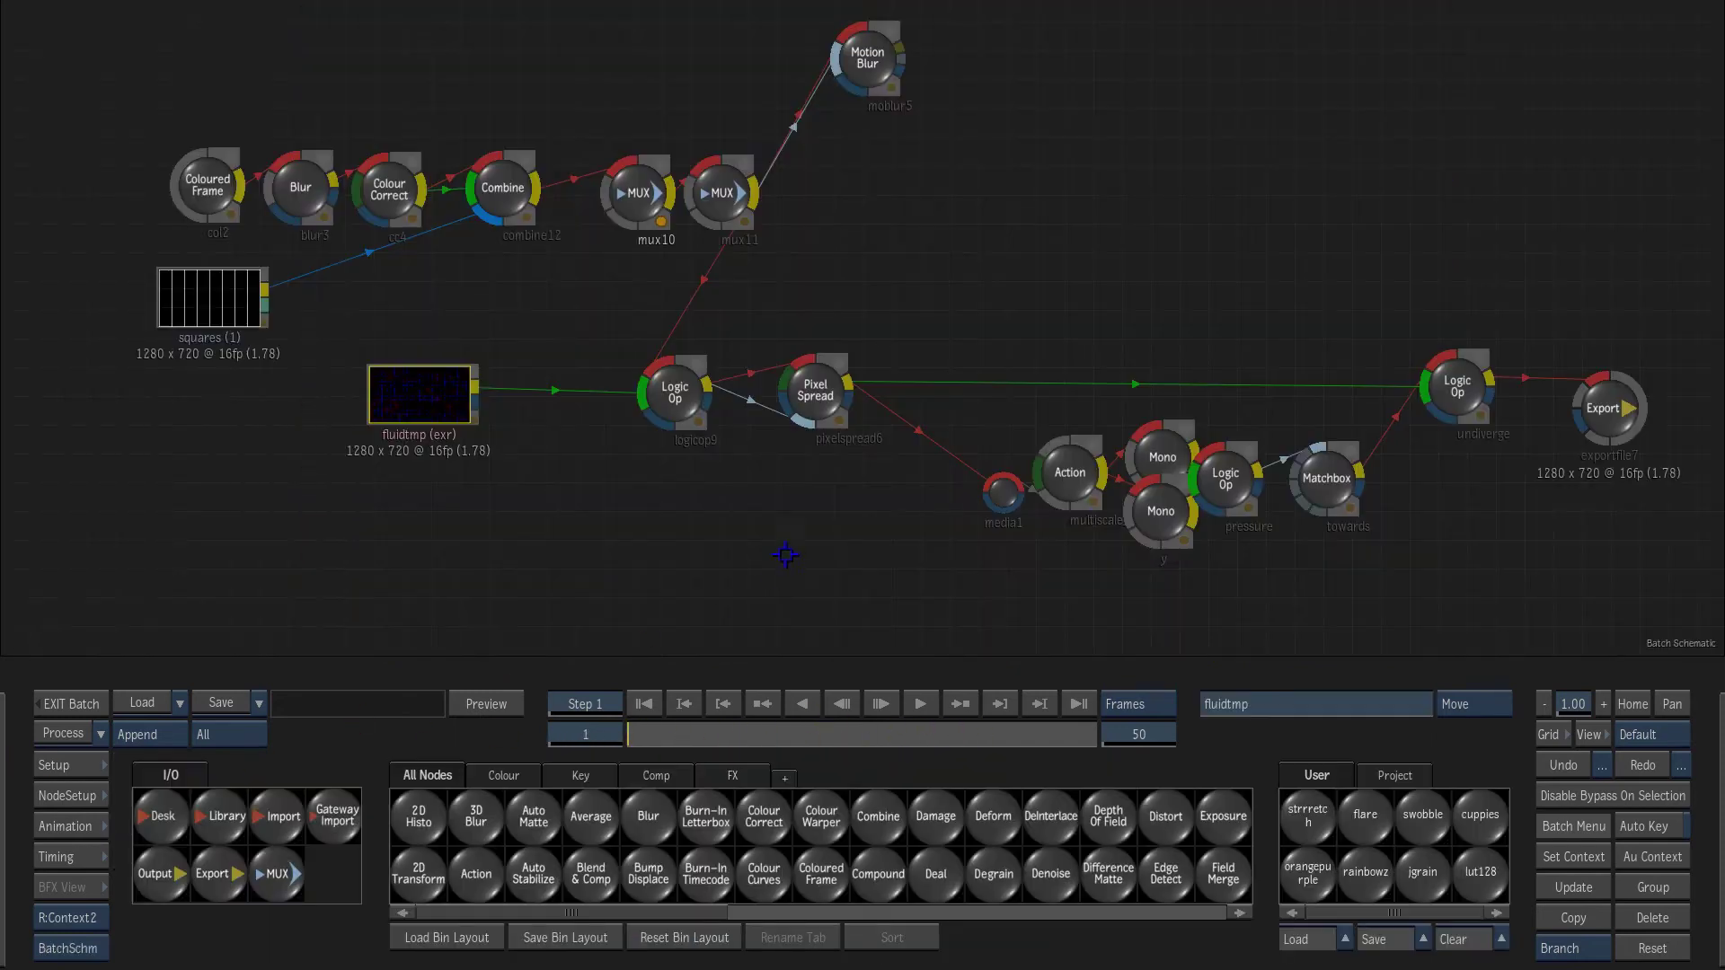
# - Move the Motion Blur node further out and shift the Combine chain away from mux10 to make room
pyautogui.click(874, 135)
pyautogui.moveTo(875, 135); pyautogui.dragTo(973, 127)
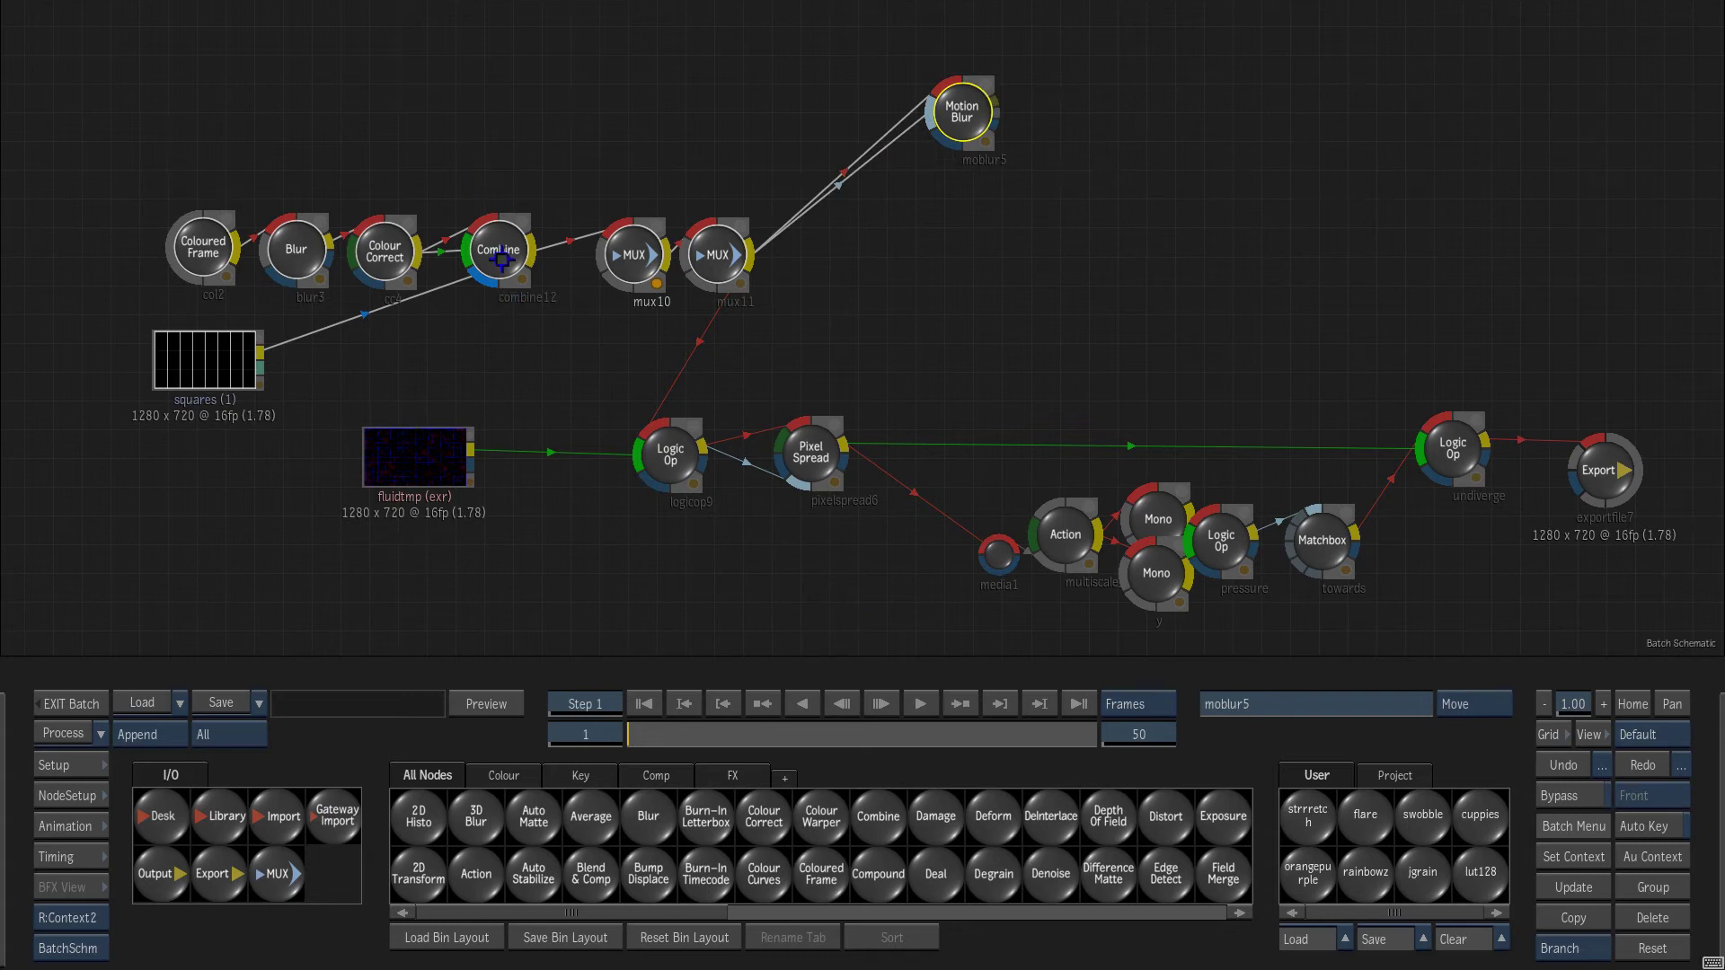
pyautogui.moveTo(503, 262); pyautogui.dragTo(431, 252)
# - View the front input of the combine12 node to check the red and green vector field
pyautogui.doubleClick(417, 251)
pyautogui.press('1')
pyautogui.press('F1')
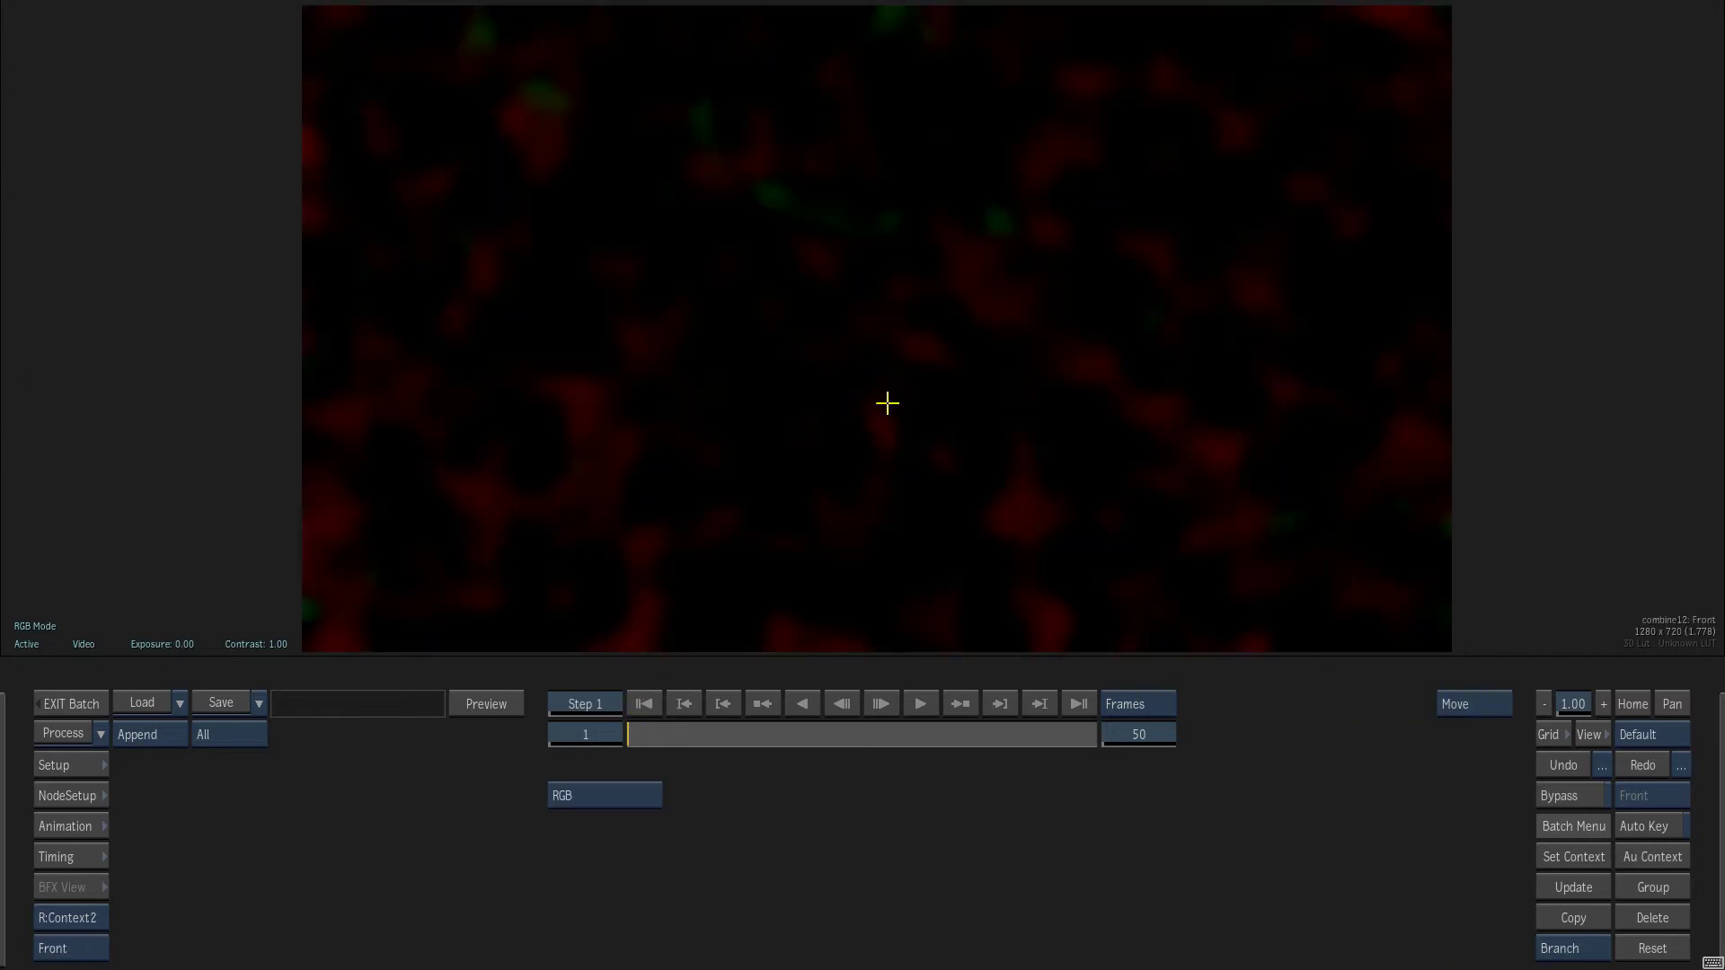
pyautogui.press('F4')
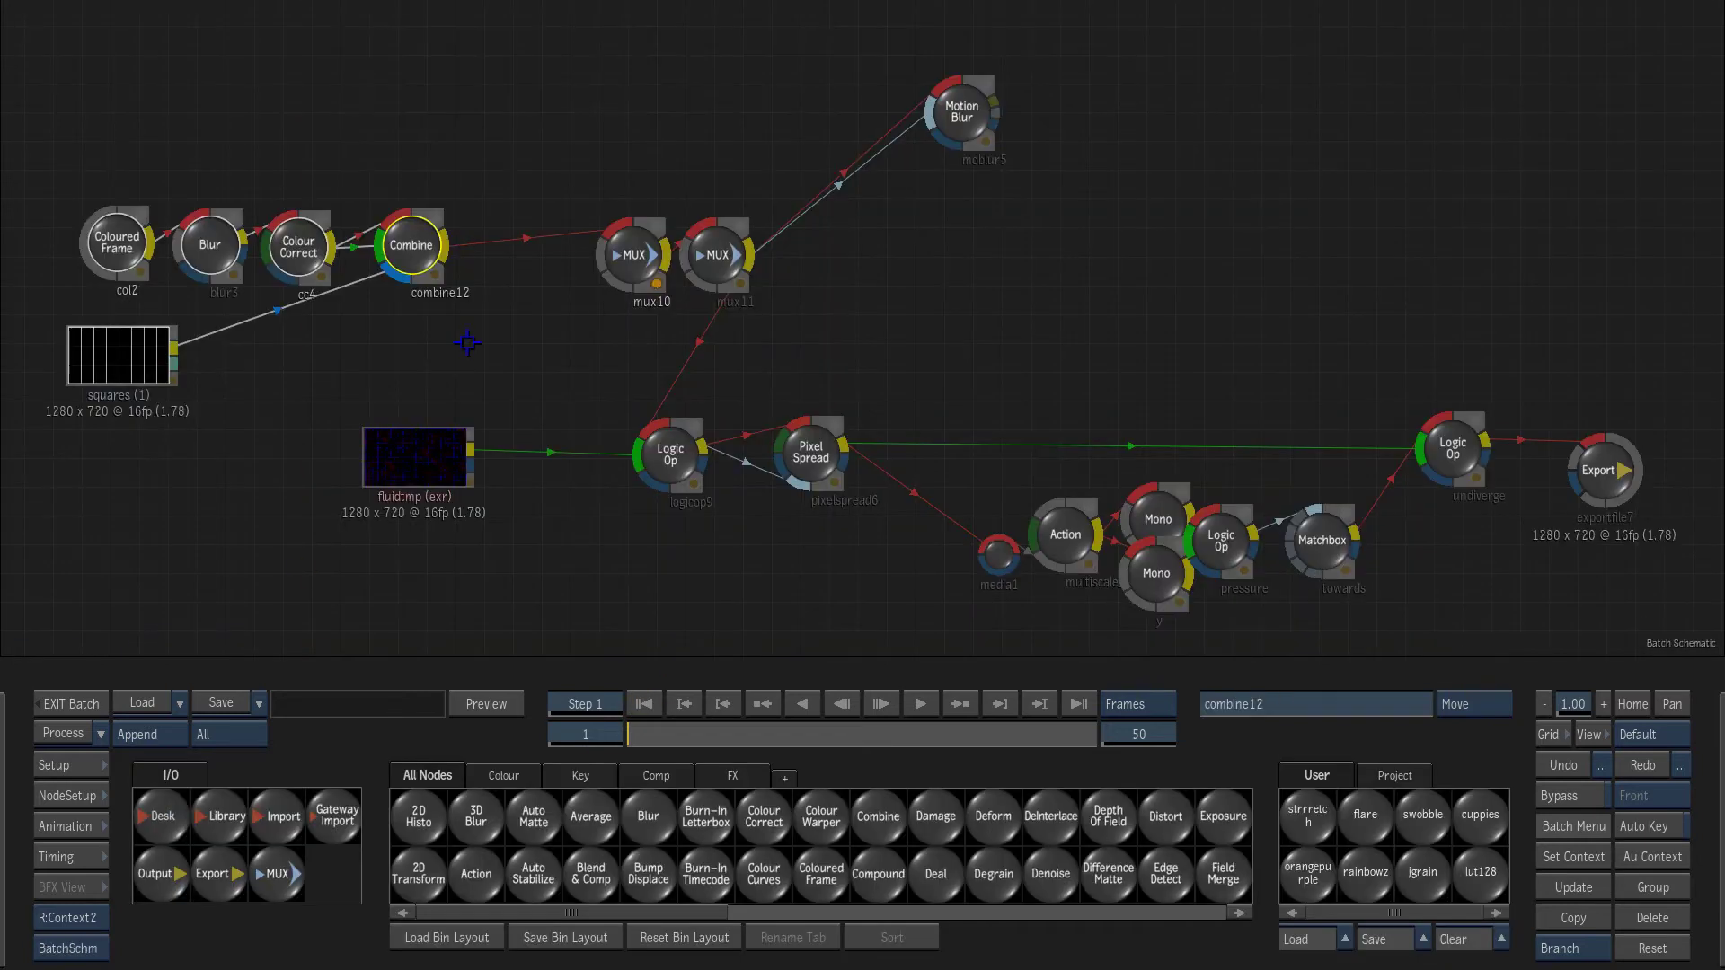
pyautogui.moveTo(398, 253); pyautogui.dragTo(398, 257)
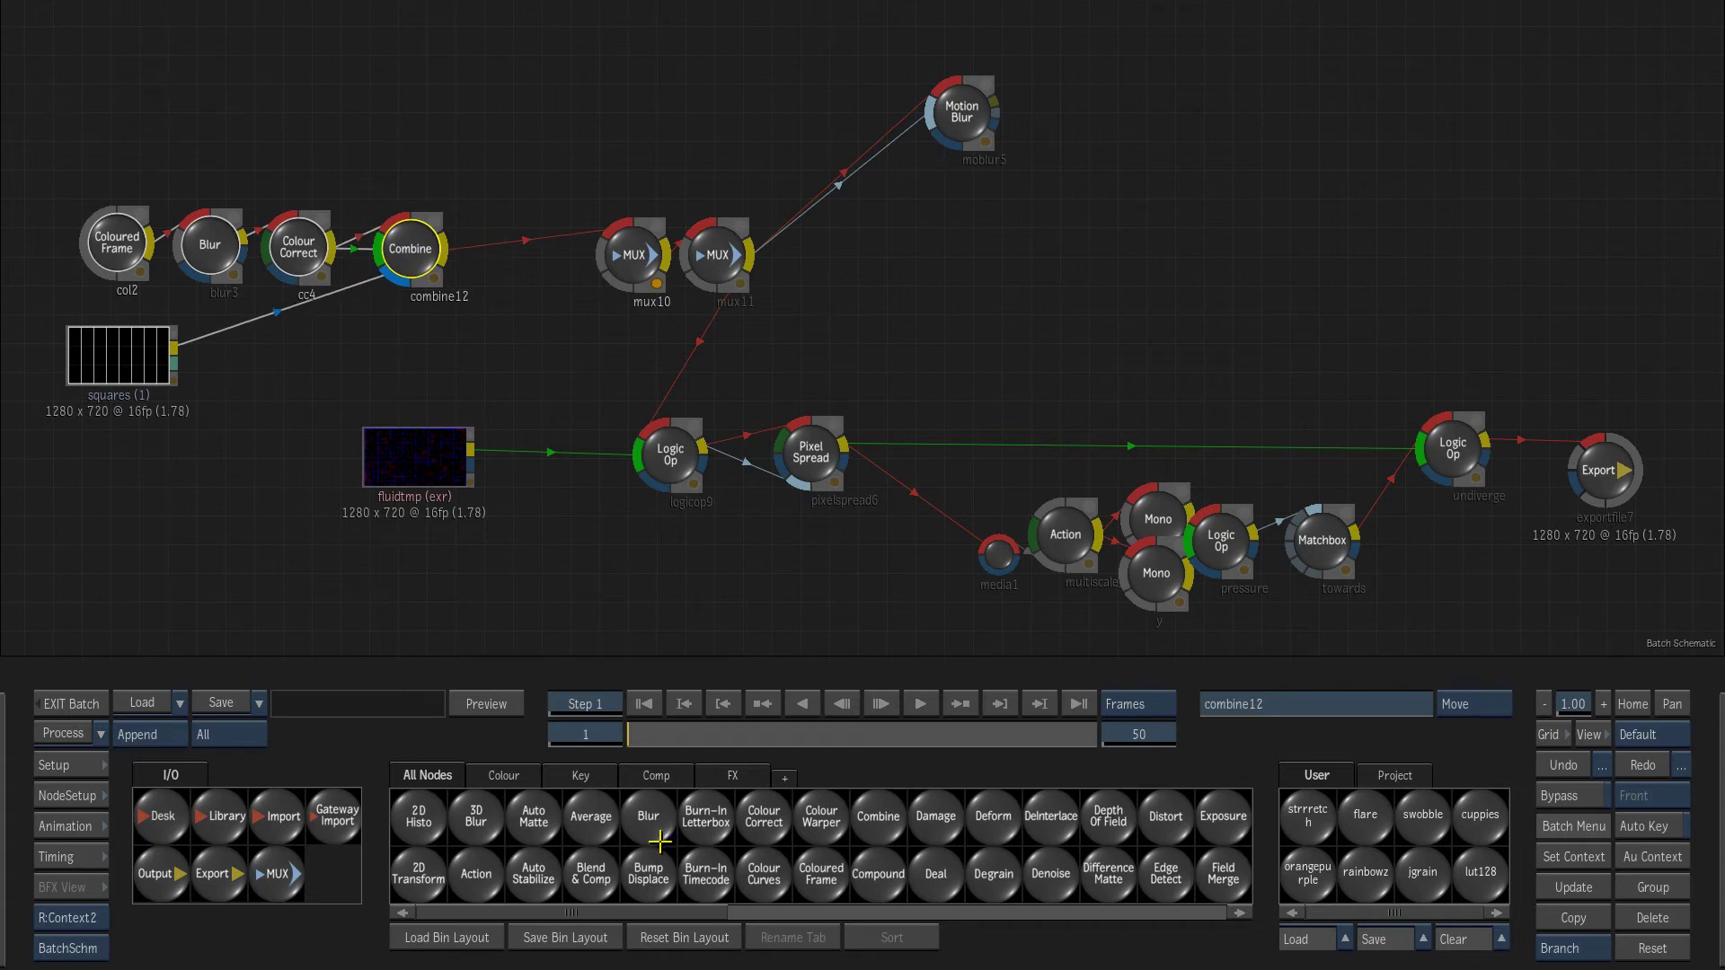
# - Insert a Paint node between combine12 and mux10 and view its front input
pyautogui.scroll(-5, 929, 862)
pyautogui.moveTo(819, 809)
pyautogui.mouseDown()
pyautogui.moveTo(527, 308)
pyautogui.moveTo(523, 248)
pyautogui.moveTo(516, 263)
pyautogui.mouseUp()
pyautogui.press('F1')
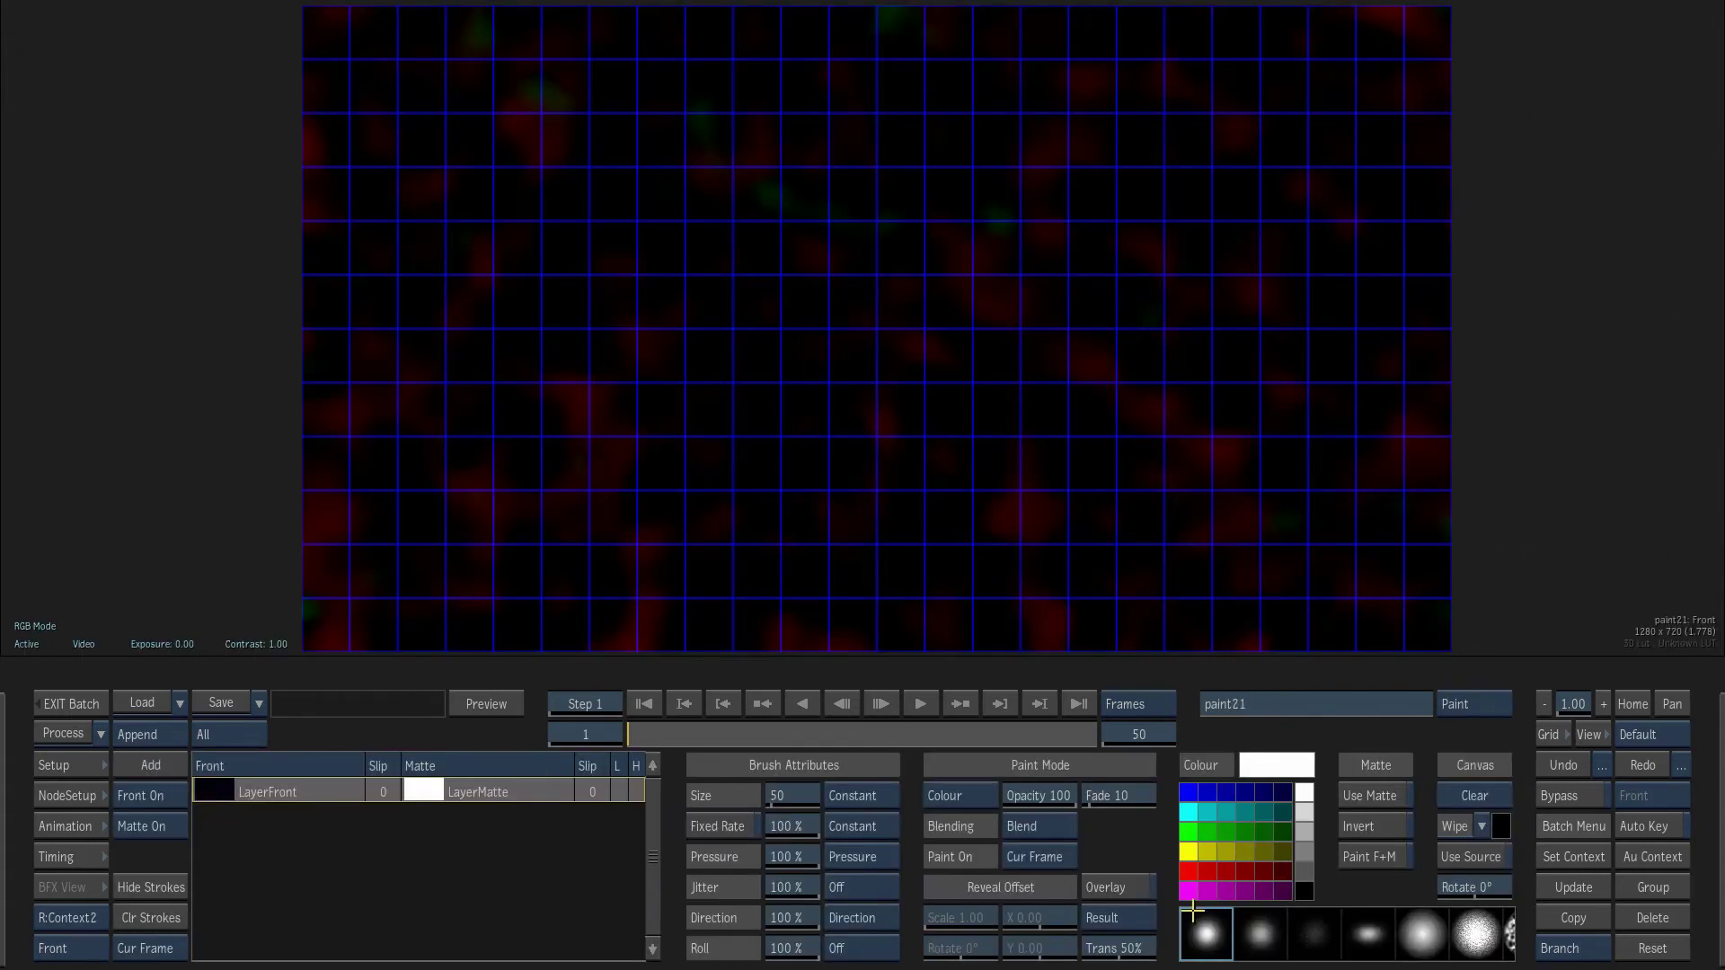
# - Paint a large red spot on the left half of the frame using Add blending and a brush size of 247
pyautogui.click(1033, 822)
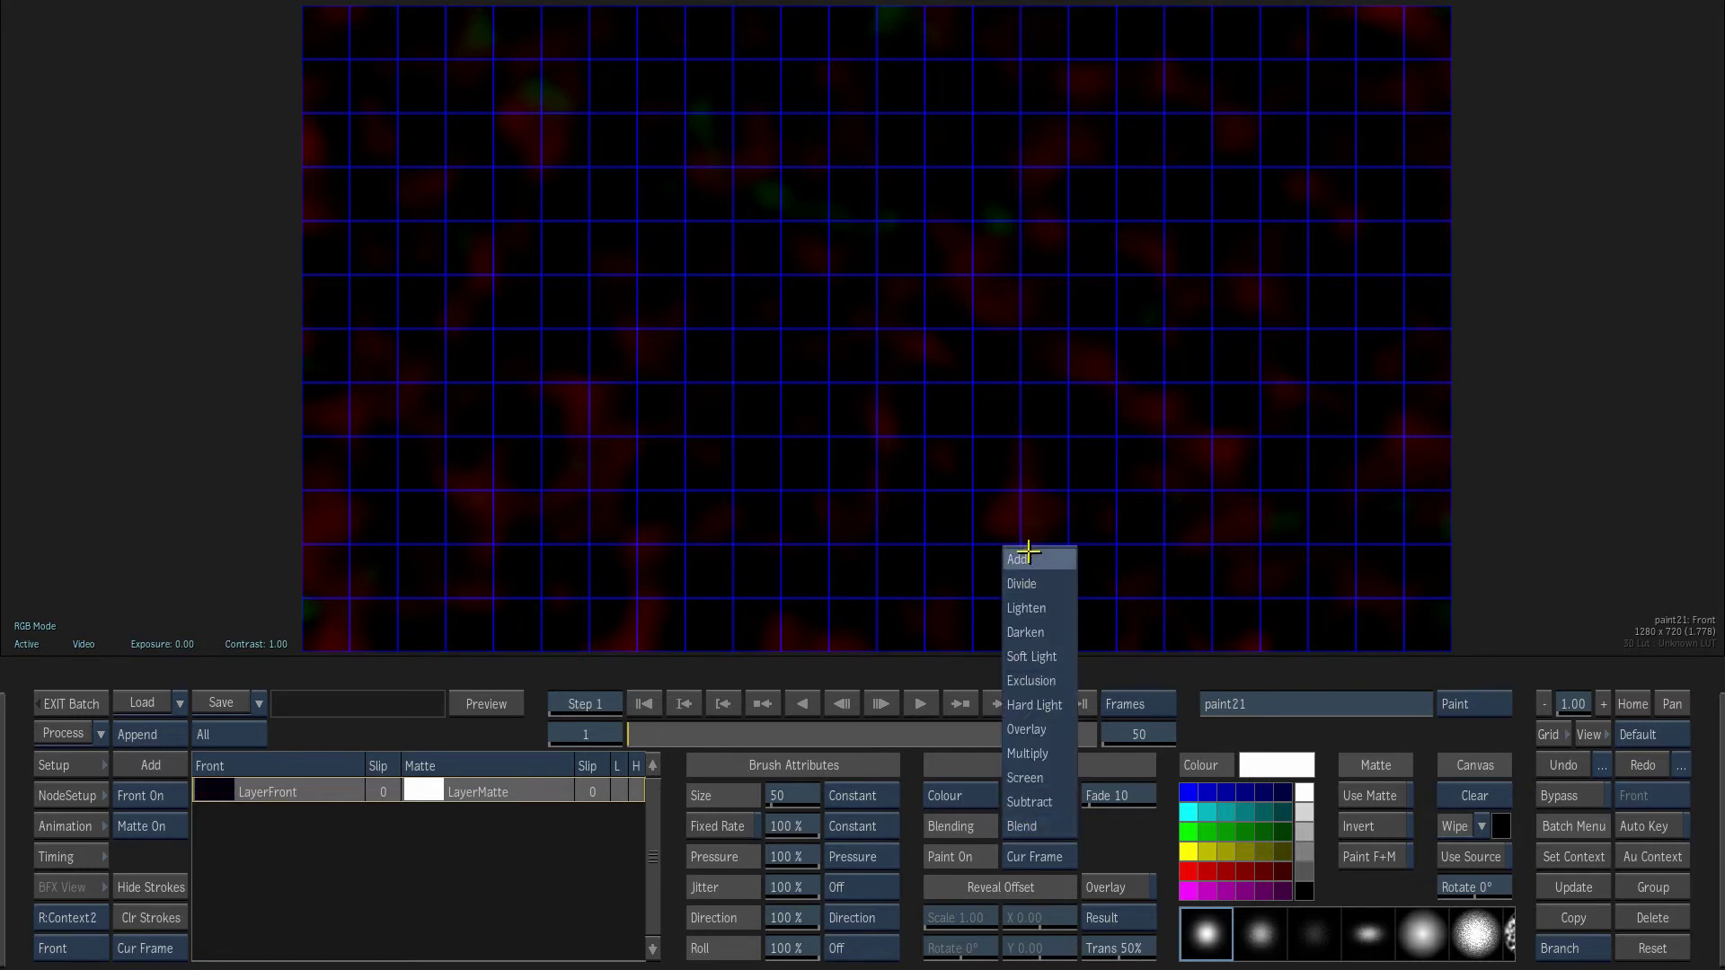
pyautogui.click(1020, 555)
pyautogui.click(1196, 874)
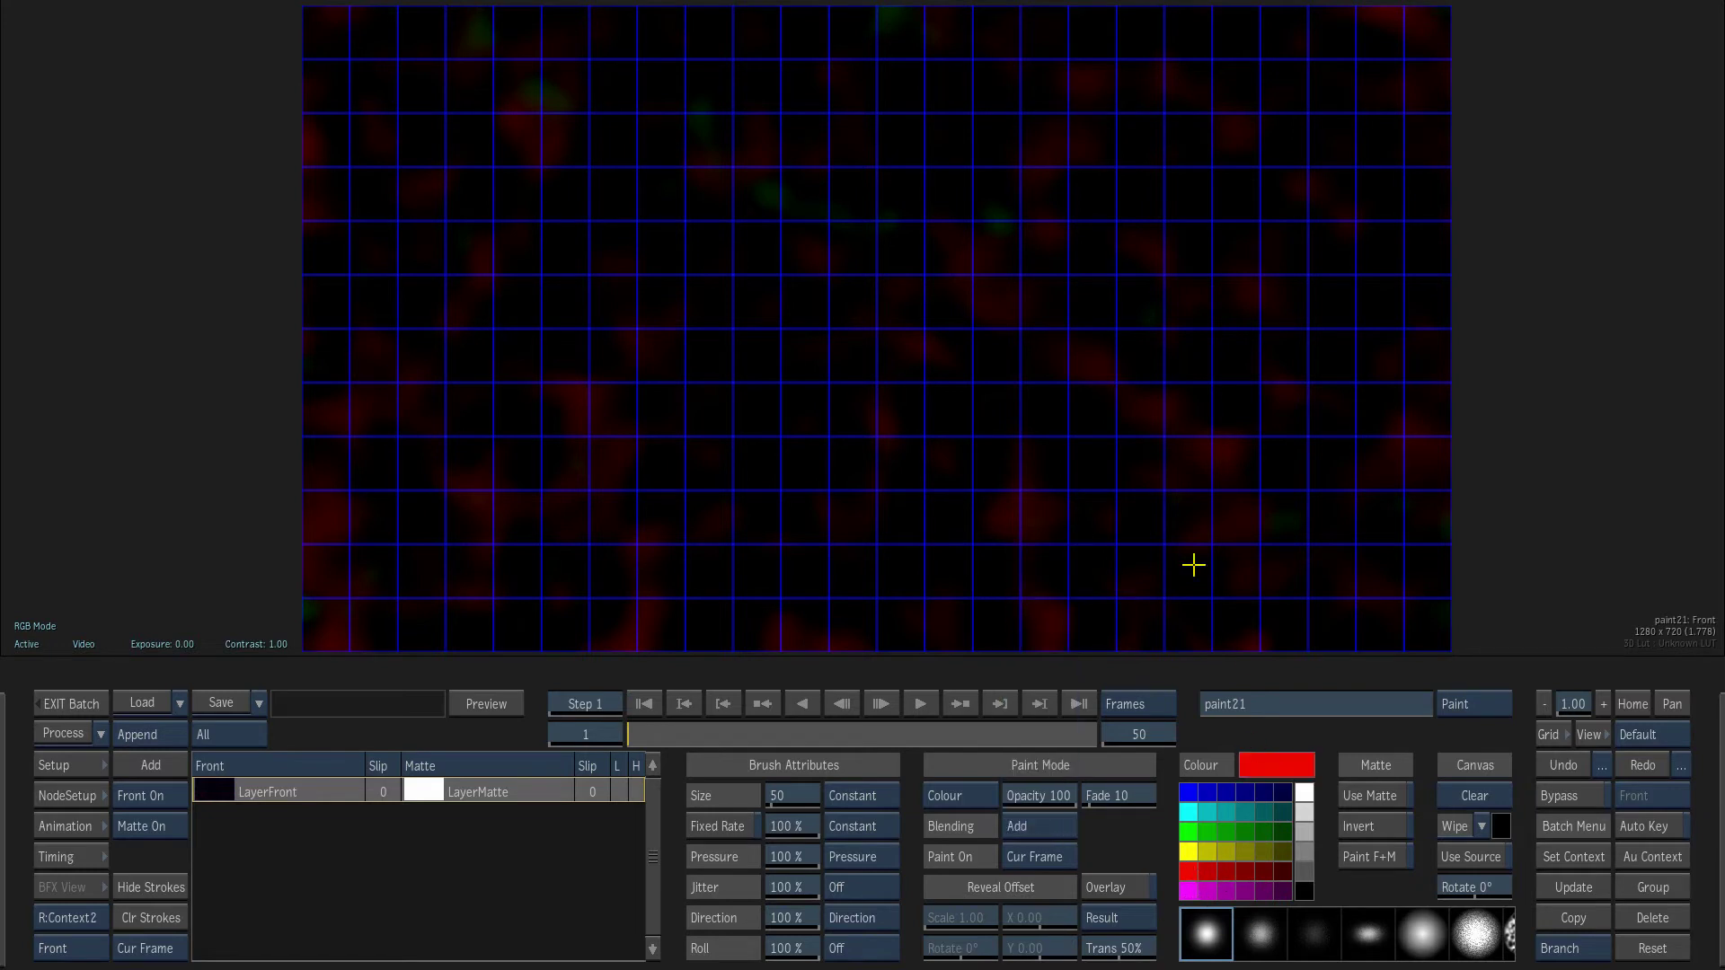
pyautogui.press('F4')
pyautogui.moveTo(657, 489)
pyautogui.mouseDown()
pyautogui.moveTo(671, 458)
pyautogui.moveTo(768, 447)
pyautogui.mouseUp()
pyautogui.moveTo(584, 418)
pyautogui.mouseDown()
pyautogui.moveTo(613, 388)
pyautogui.moveTo(646, 425)
pyautogui.moveTo(594, 441)
pyautogui.moveTo(596, 386)
pyautogui.moveTo(644, 382)
pyautogui.moveTo(647, 435)
pyautogui.mouseUp()
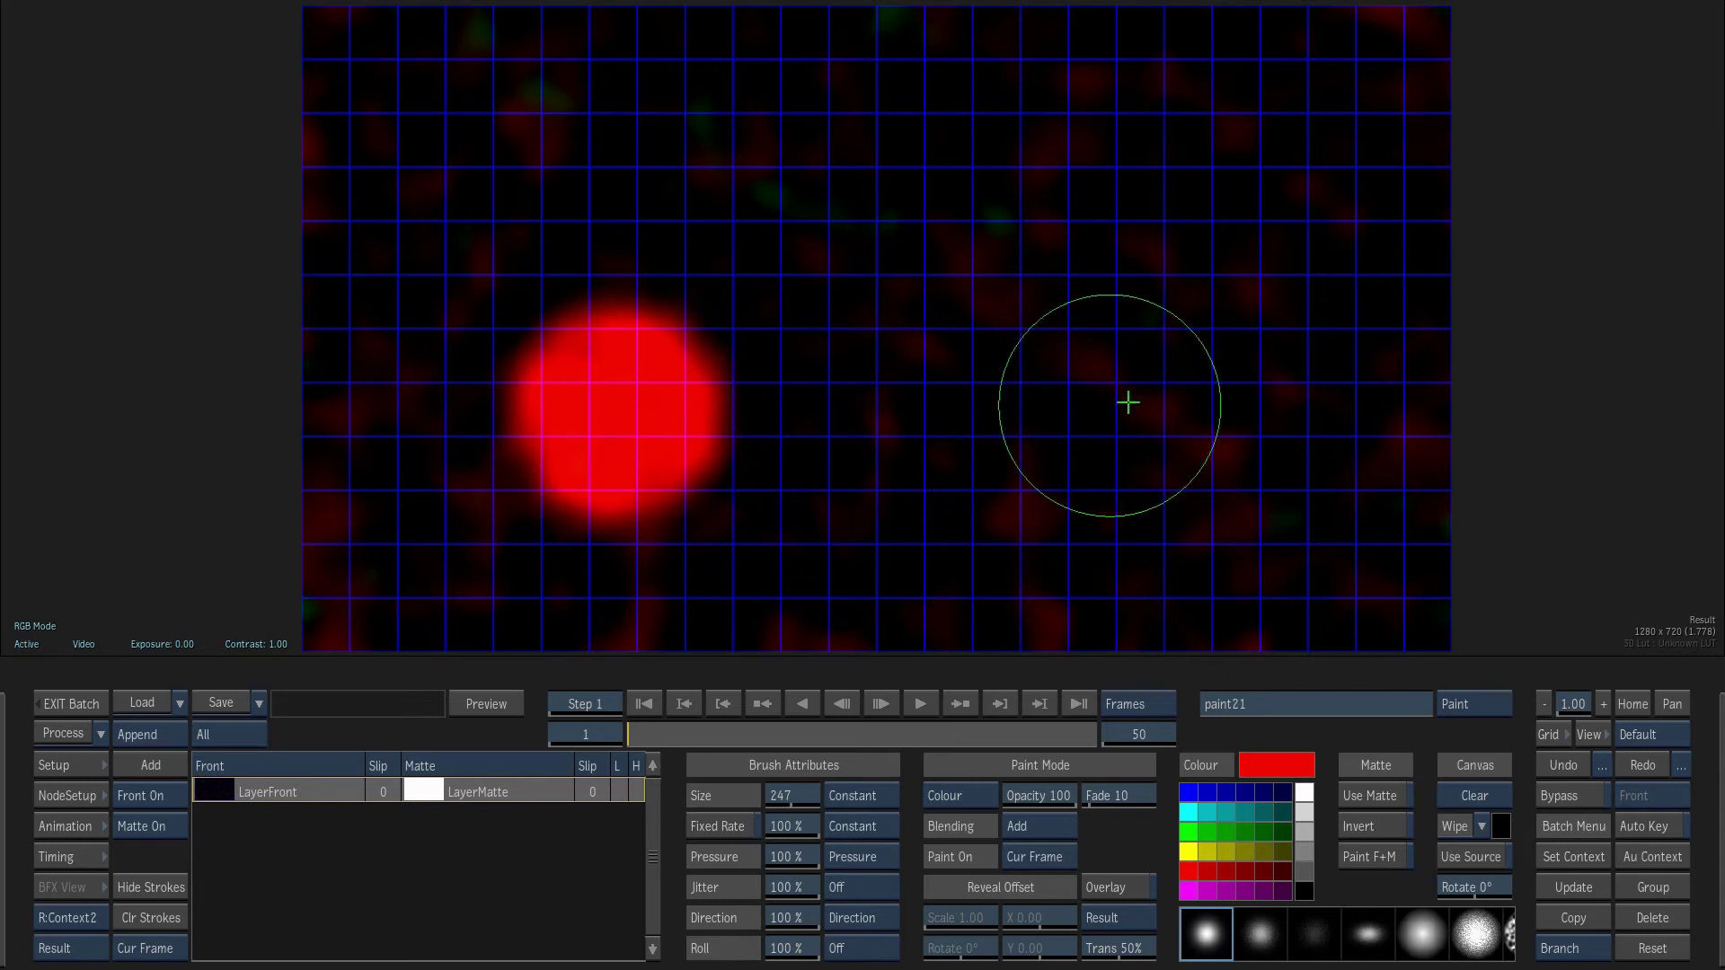
# - Set the brush colour's red value to -1 and paint a spot on the right half of the frame
pyautogui.click(1281, 762)
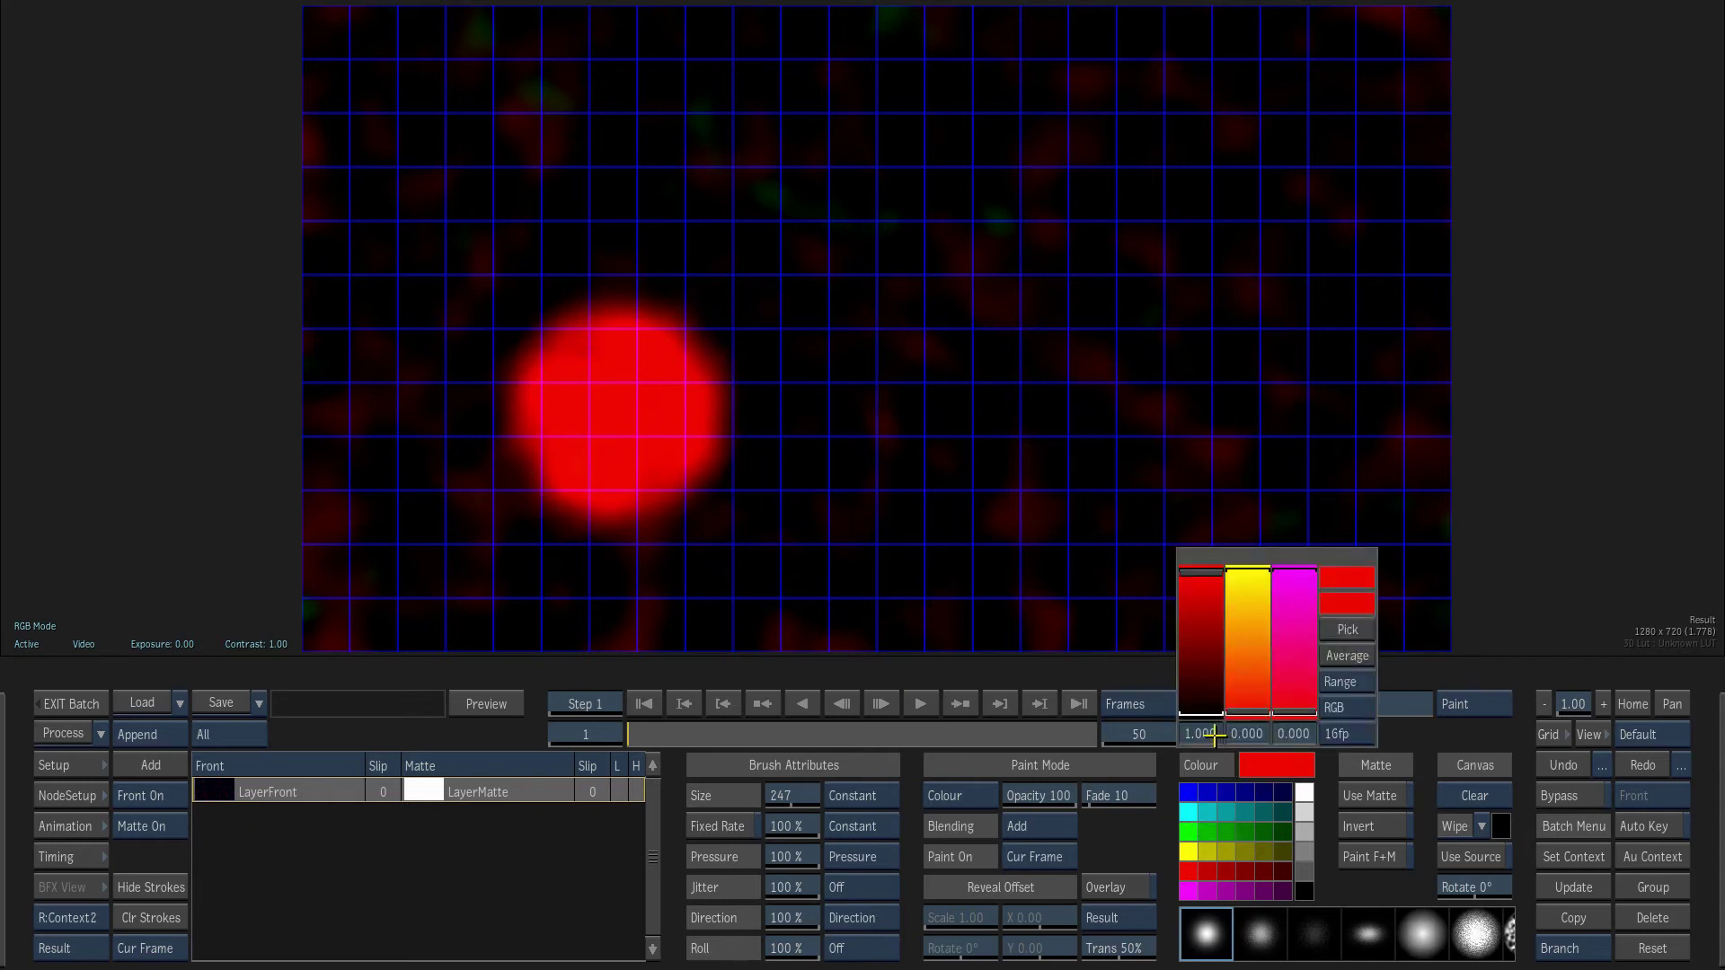
pyautogui.click(1276, 735)
pyautogui.write('-1')
pyautogui.press('Return')
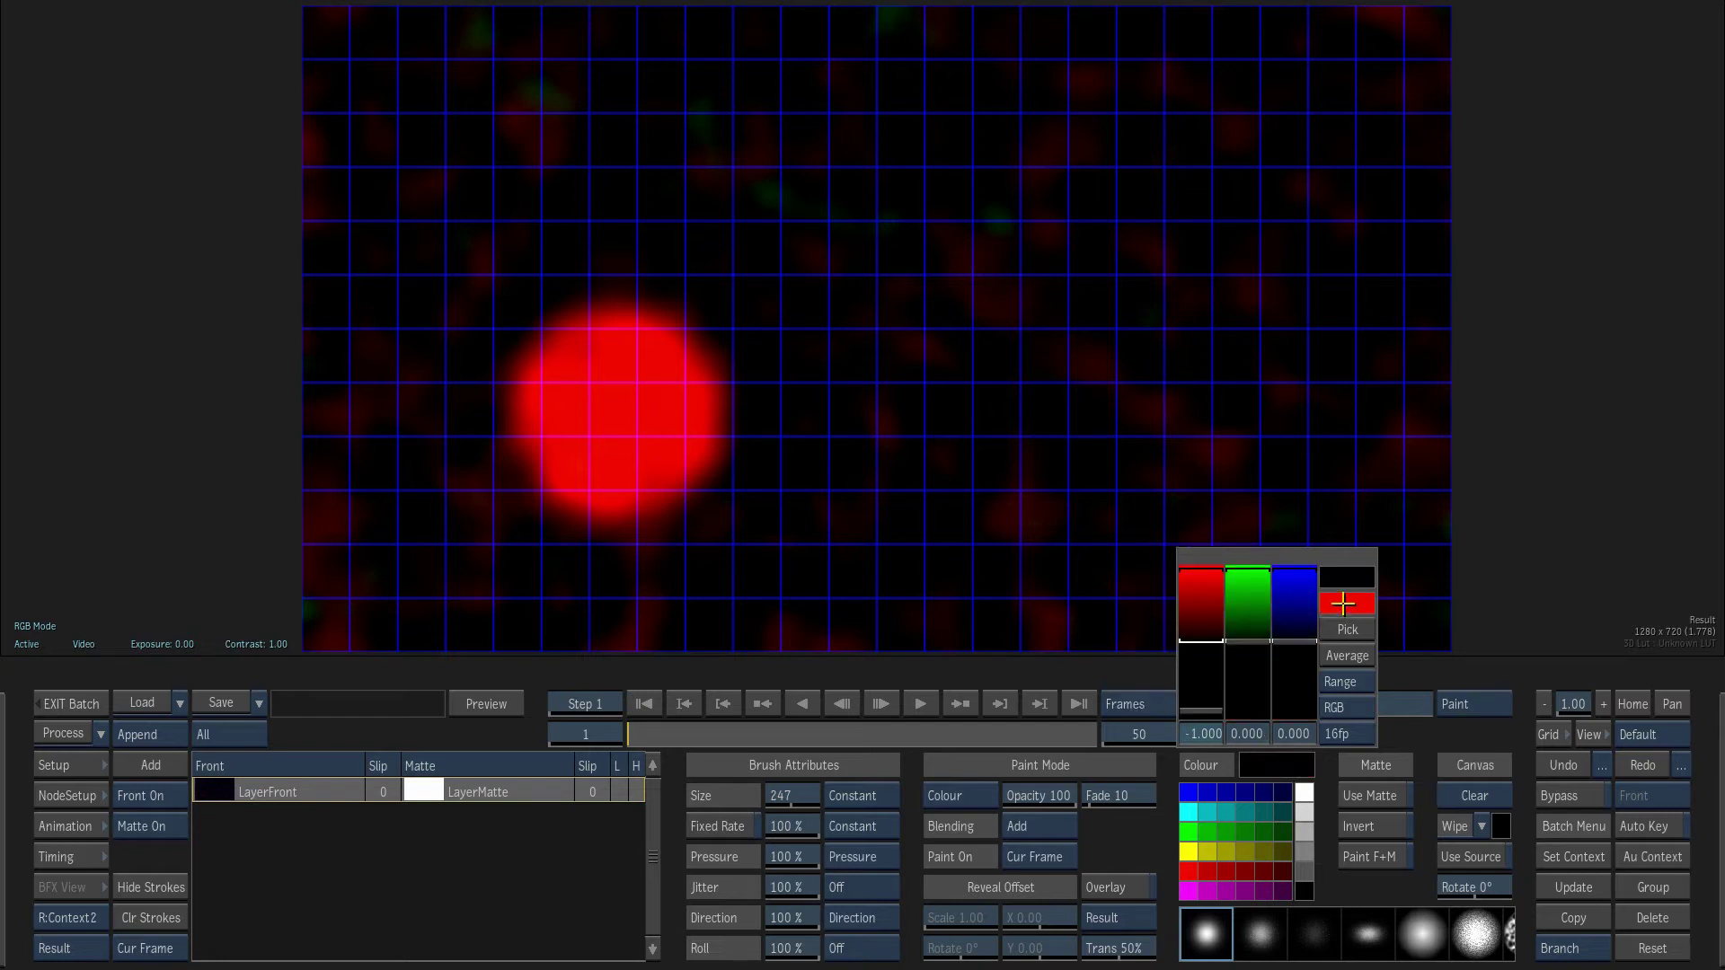
pyautogui.click(1348, 577)
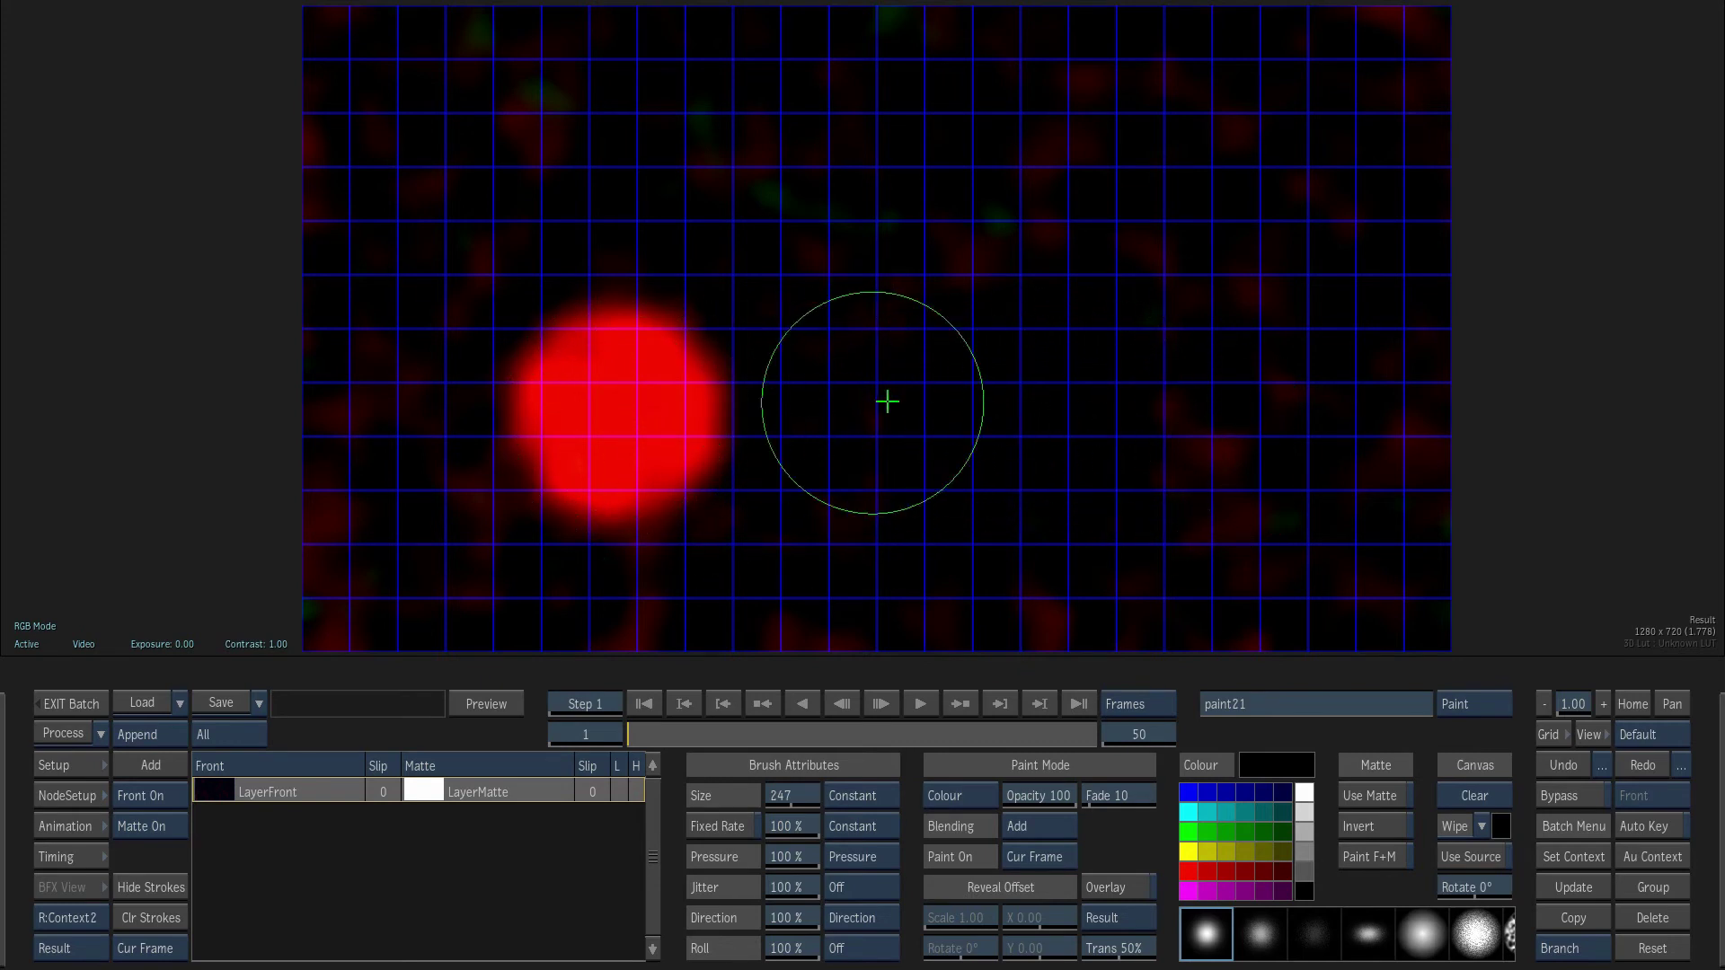
# - Process the simulation again and scrub through the new fluidtmp result, checking its blue channel
pyautogui.click(80, 732)
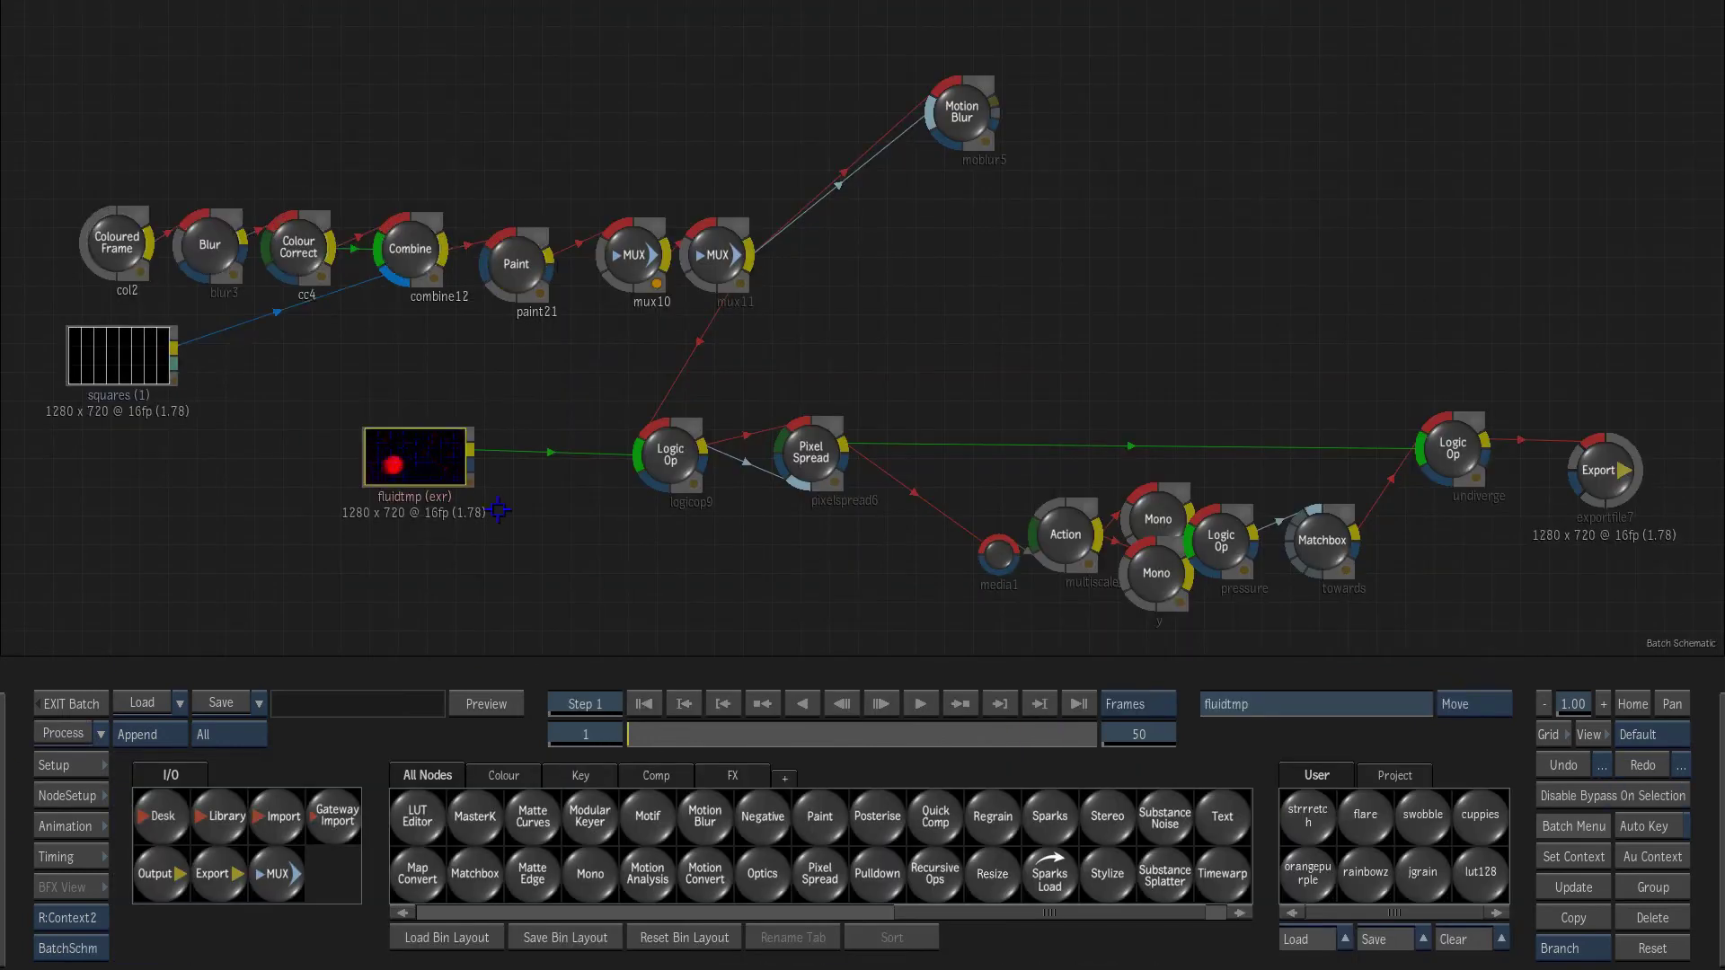
pyautogui.doubleClick(399, 481)
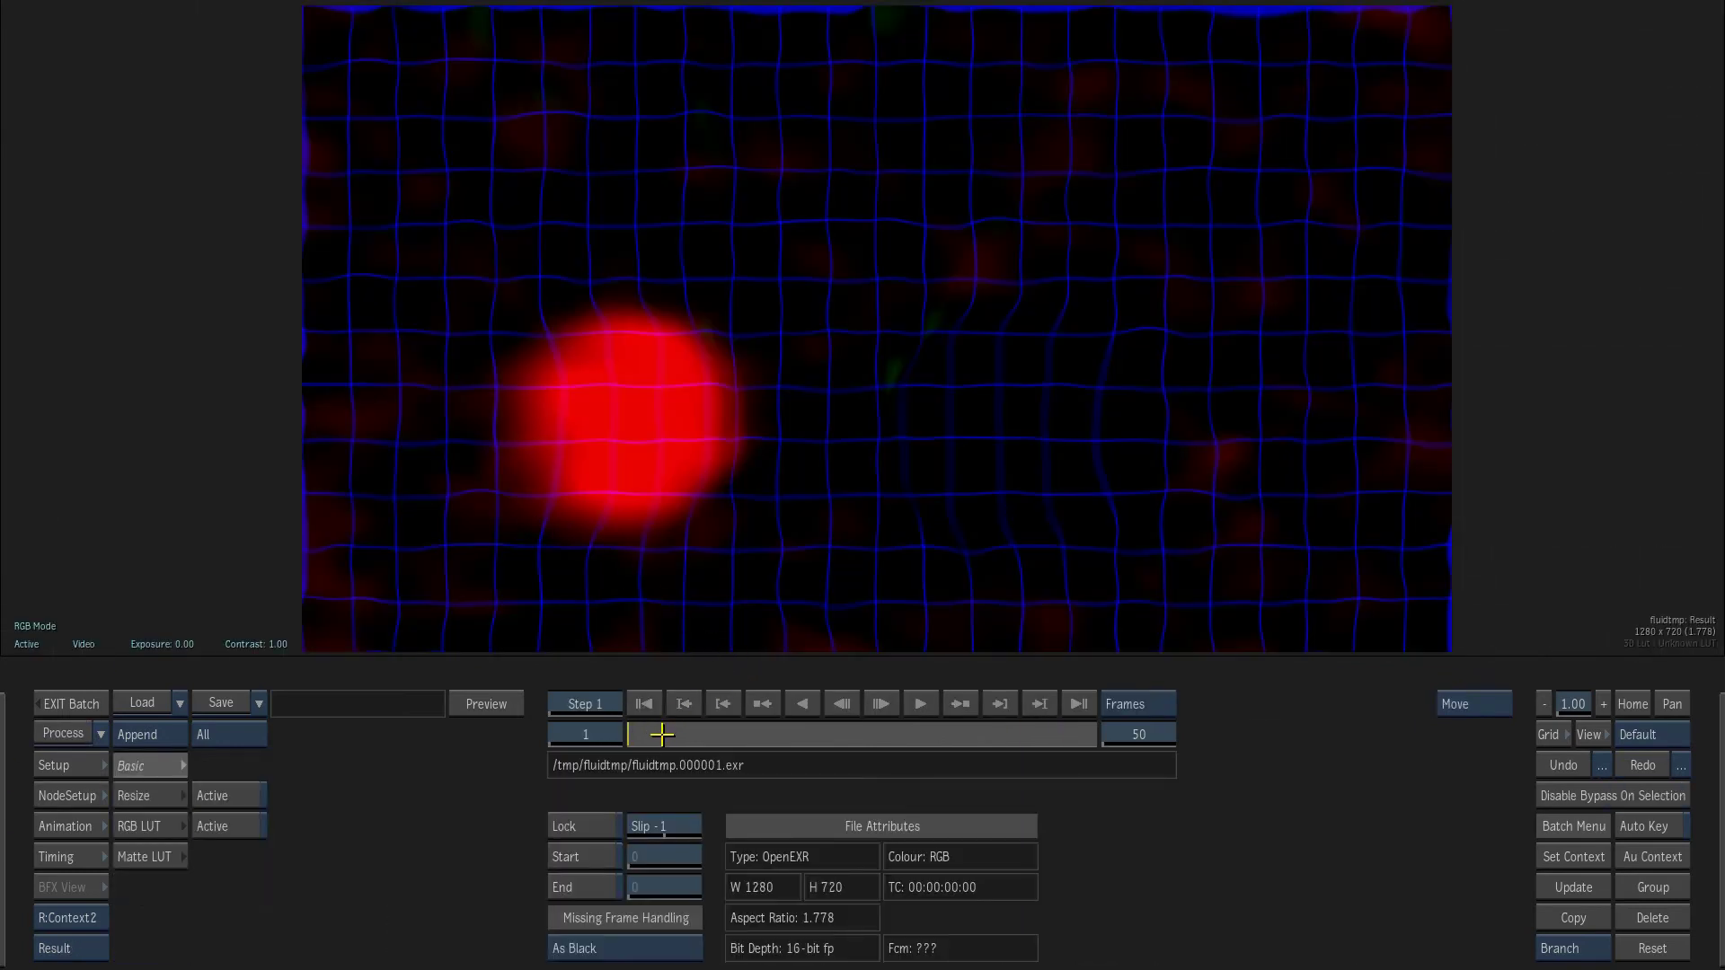
pyautogui.press('b')
pyautogui.click(926, 710)
pyautogui.moveTo(847, 724); pyautogui.dragTo(757, 732)
pyautogui.press('b')
# - Examine a close-up of the fluidtmp collision edge between the red and negative-red areas, frame by frame
pyautogui.moveTo(829, 520); pyautogui.dragTo(1033, 366)
pyautogui.press('Left')
pyautogui.press('Left')
pyautogui.press('Left')
pyautogui.press('Left')
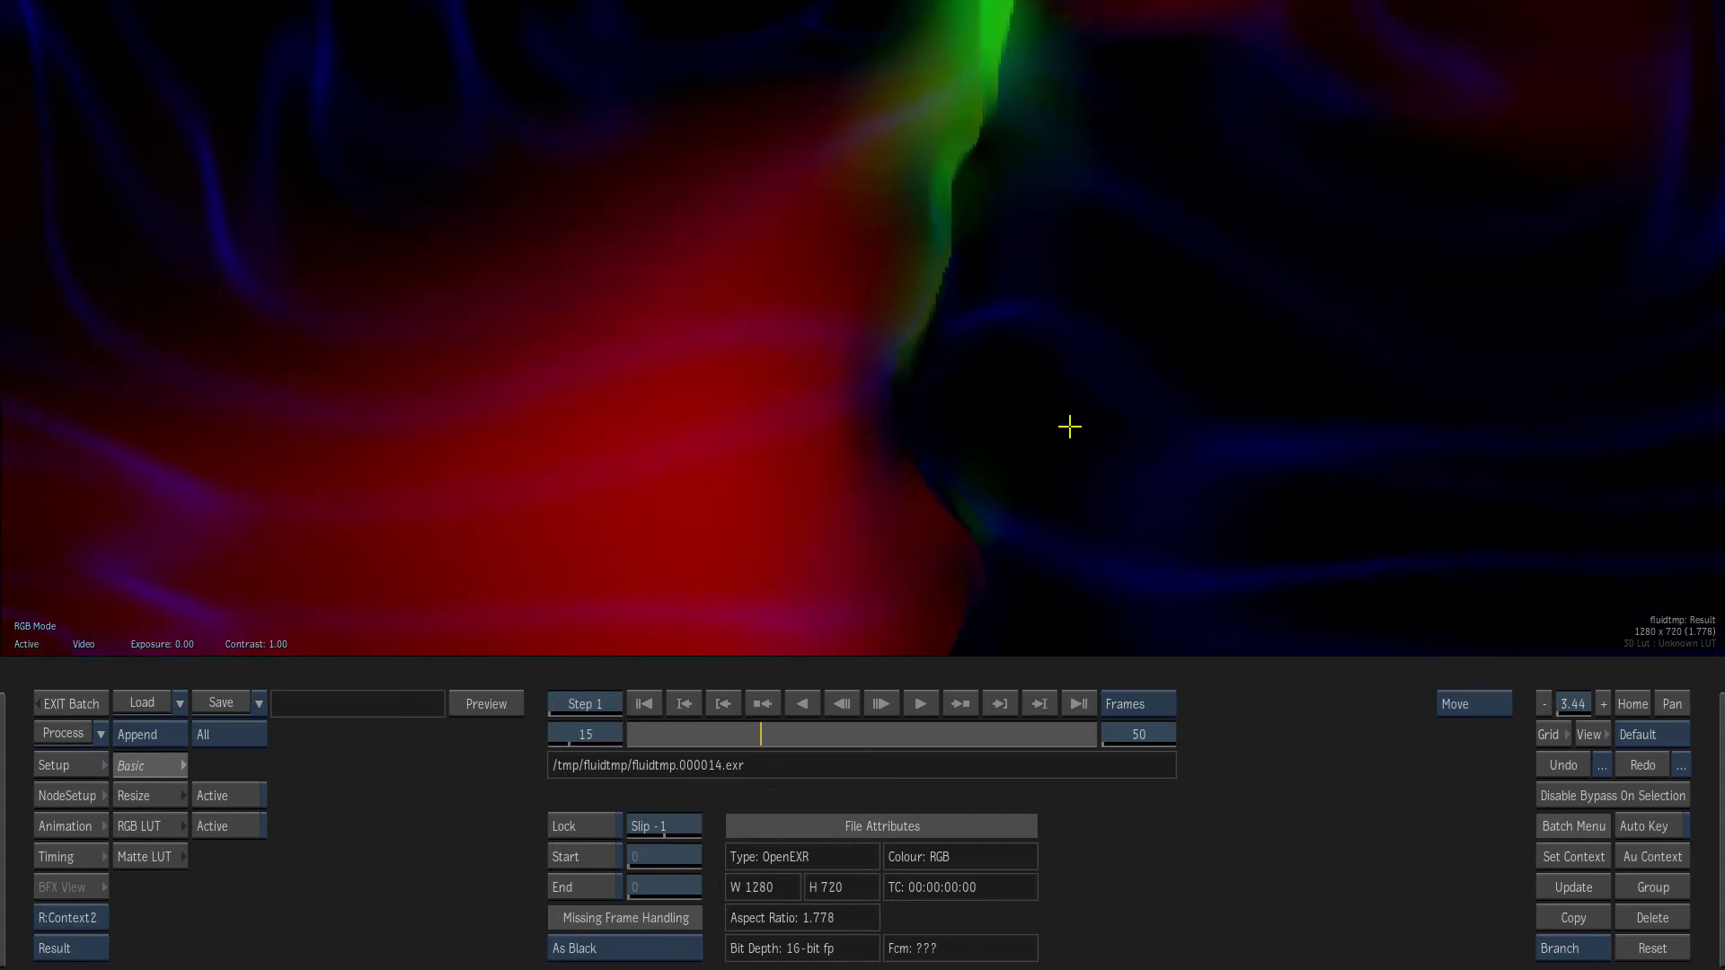
pyautogui.press('Right')
pyautogui.press('Right')
pyautogui.press('Right')
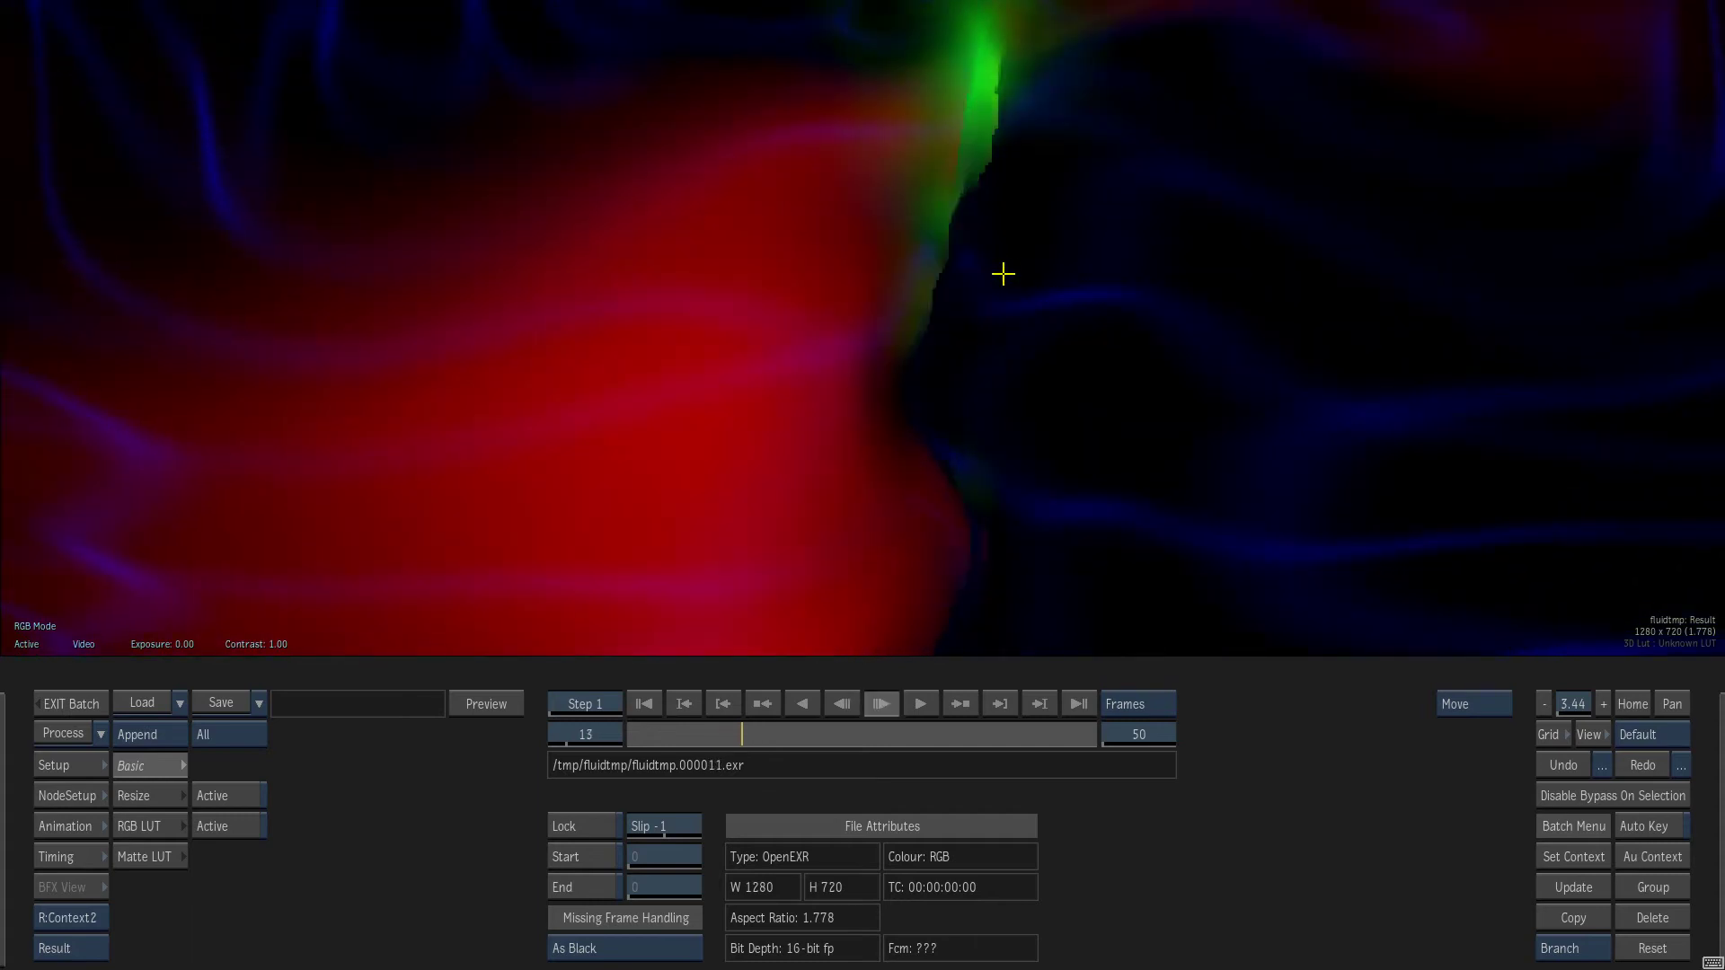
pyautogui.moveTo(753, 739); pyautogui.dragTo(817, 737)
# - Set the Spread Blur amount of pixelspread6 to 117 and enable Under for its vector overlap
pyautogui.moveTo(5, 849)
pyautogui.doubleClick(799, 465)
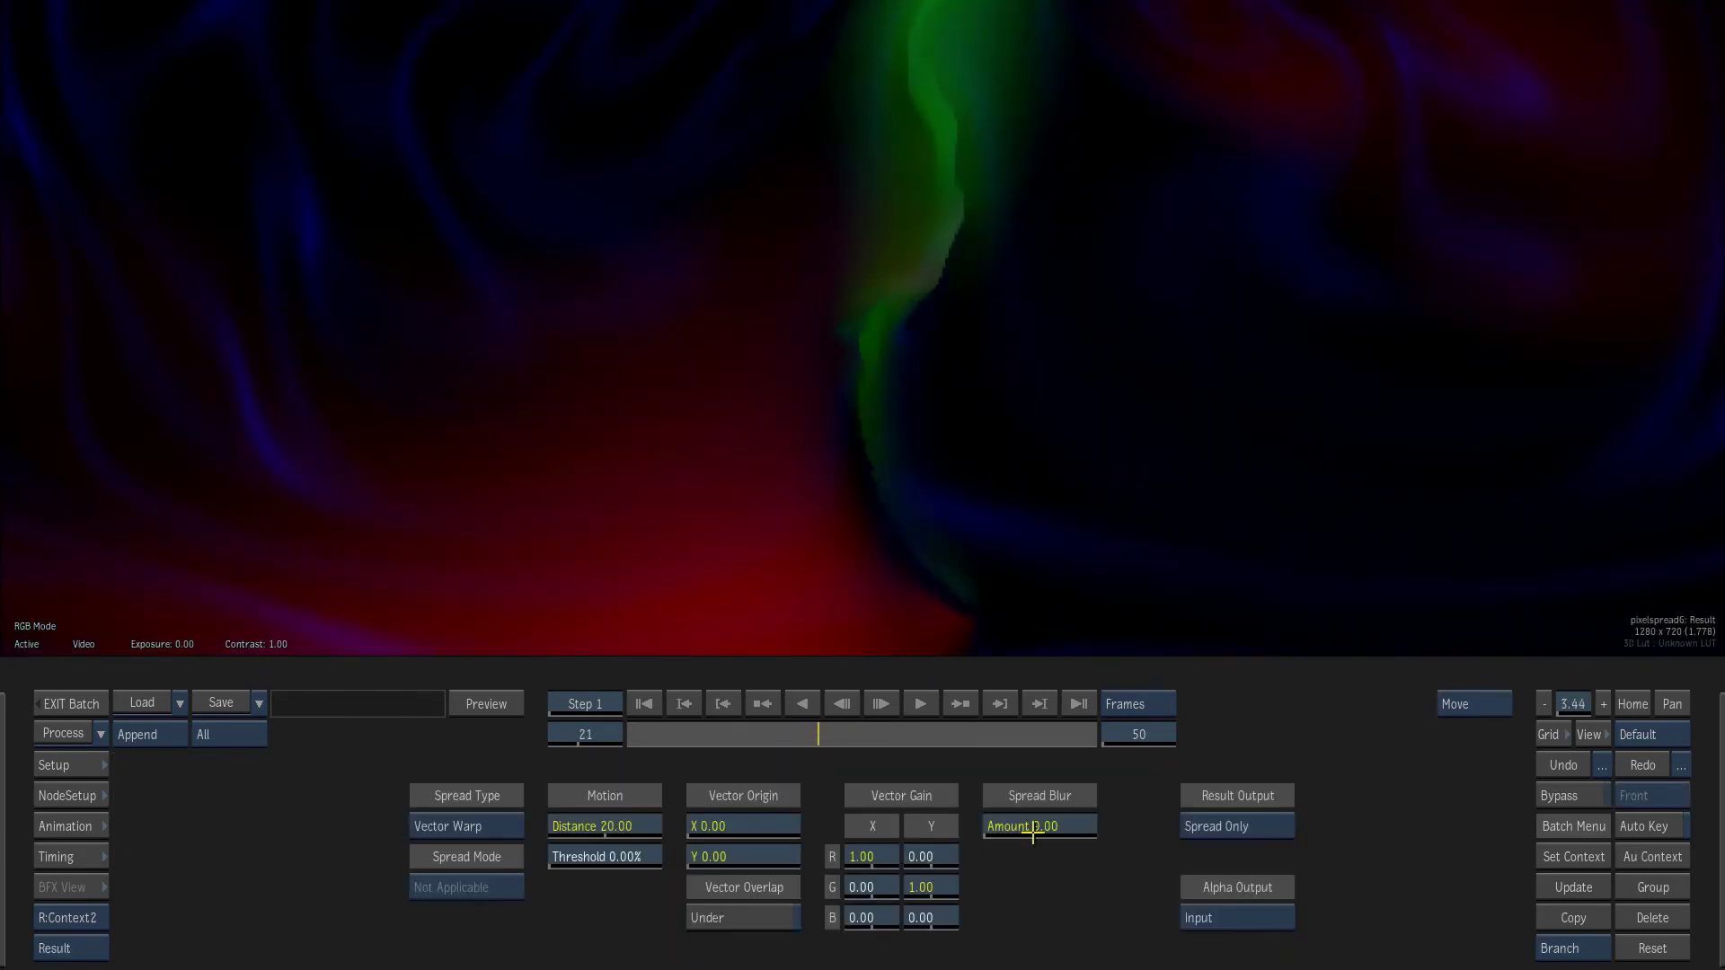
pyautogui.moveTo(1070, 825); pyautogui.dragTo(1155, 821)
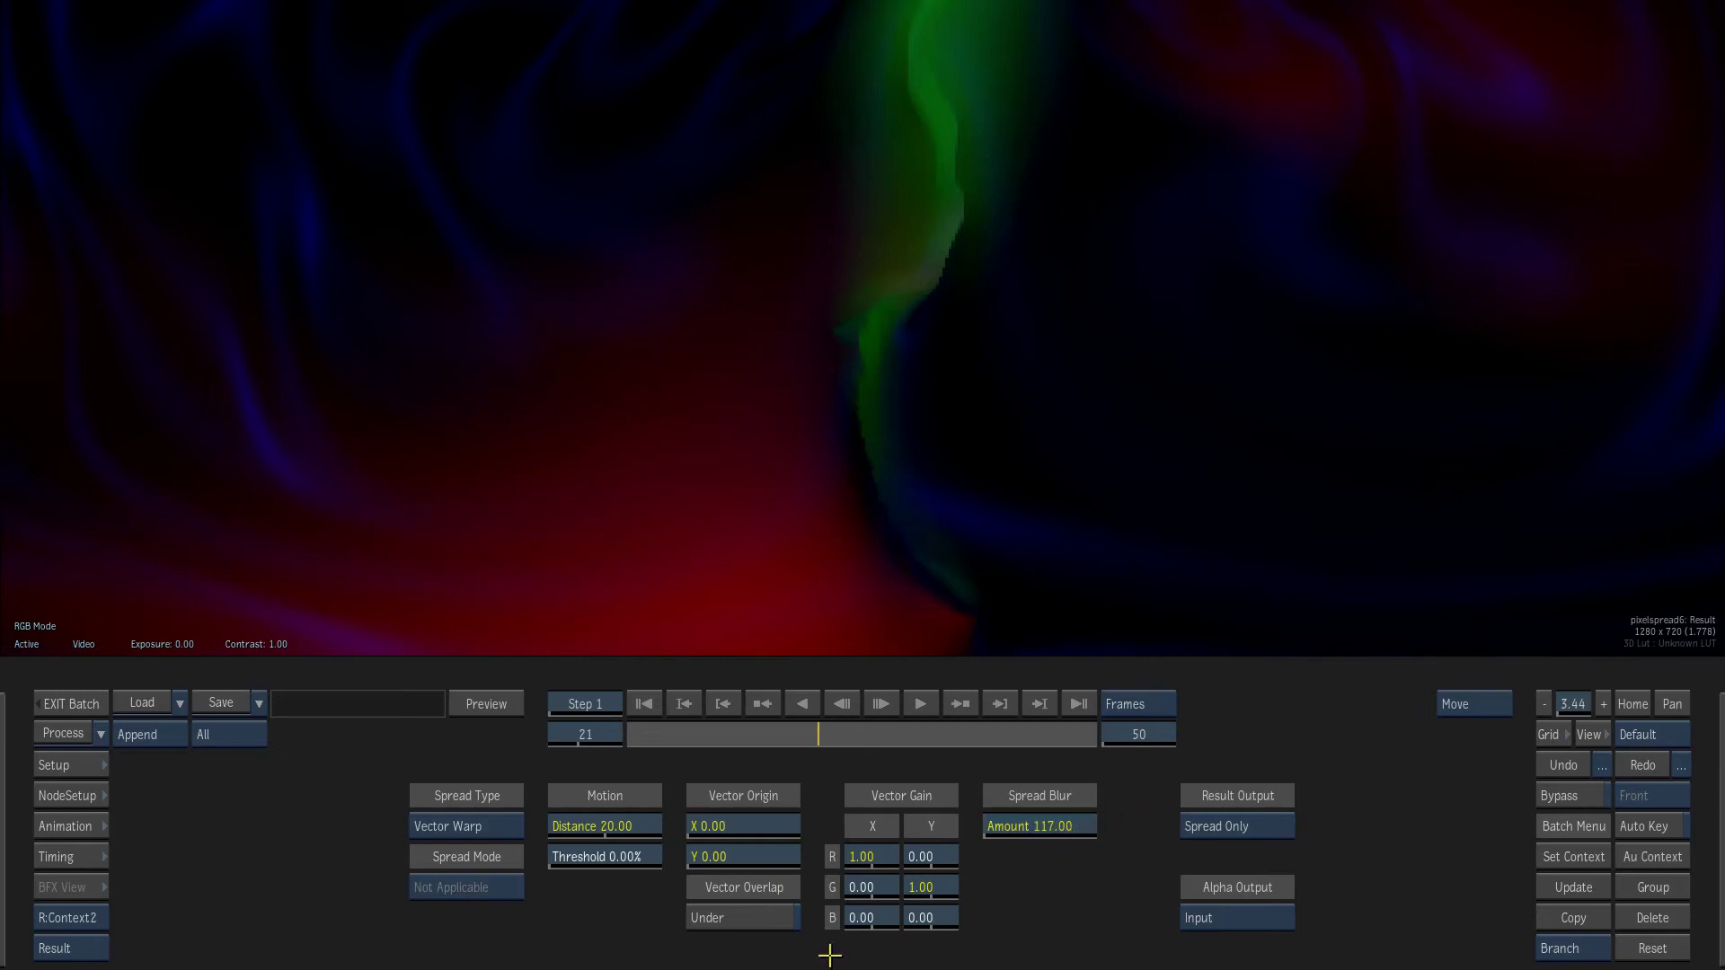
pyautogui.click(778, 923)
pyautogui.click(778, 923)
pyautogui.click(779, 923)
# - Return to frame 1 and set the paint21 brush to green with a green value of 15
pyautogui.click(643, 703)
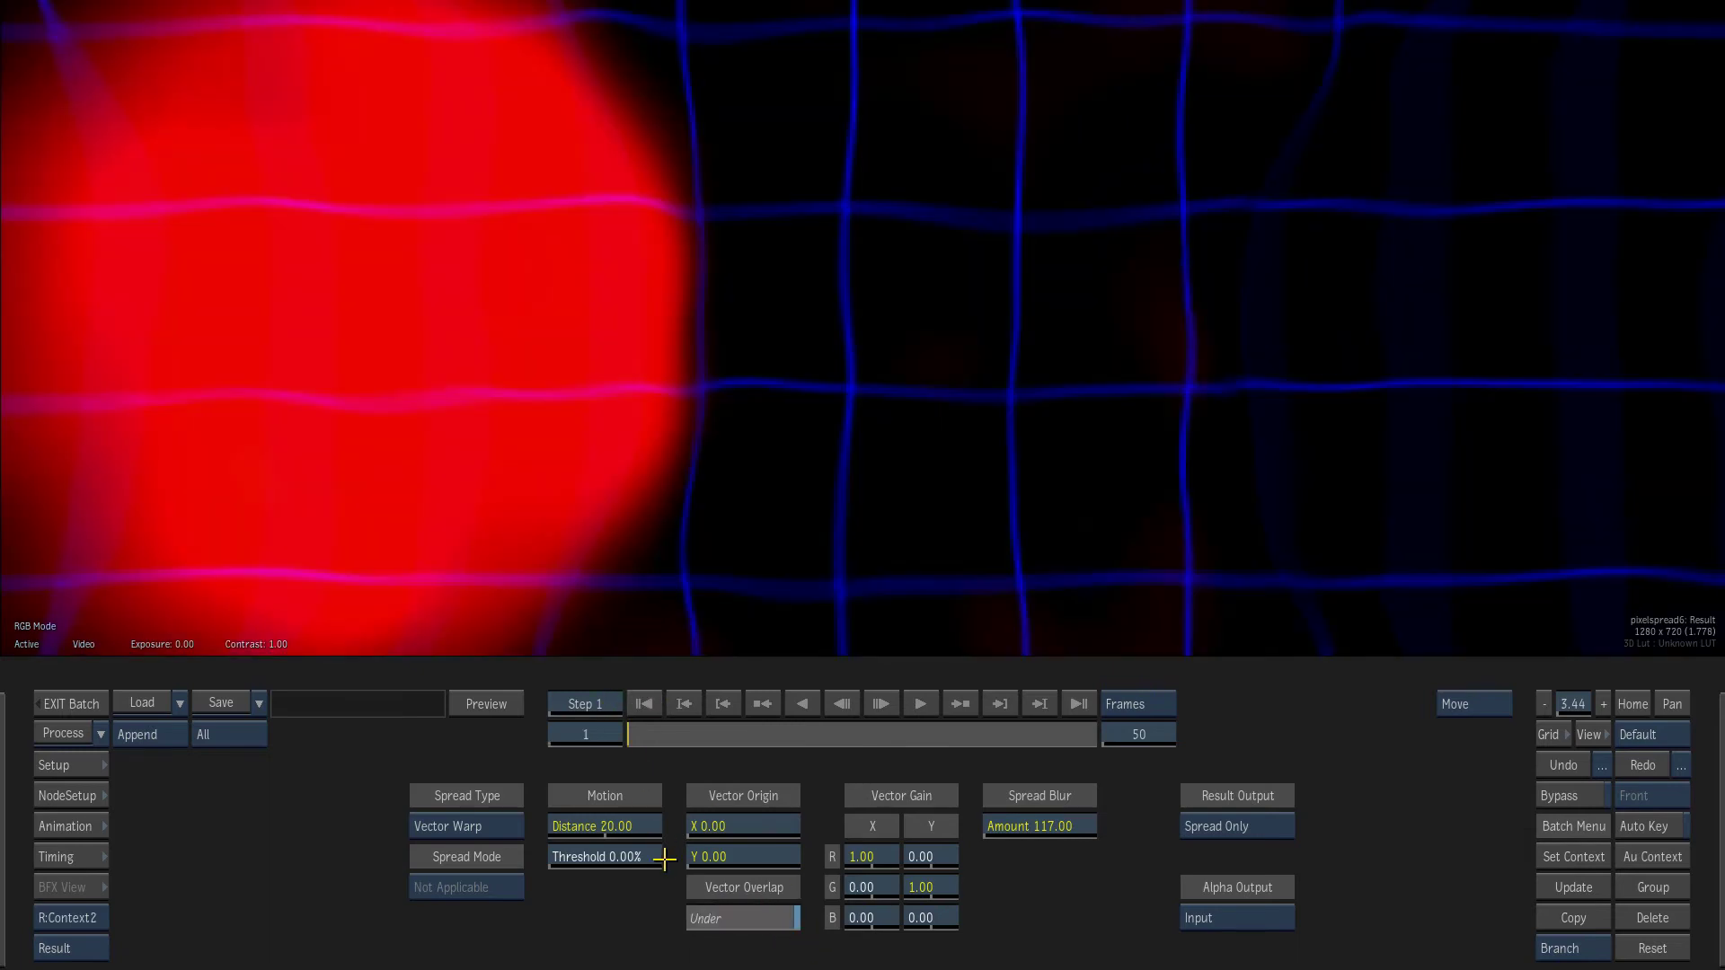
pyautogui.click(1631, 708)
pyautogui.click(1625, 708)
pyautogui.click(1625, 709)
pyautogui.moveTo(2, 812)
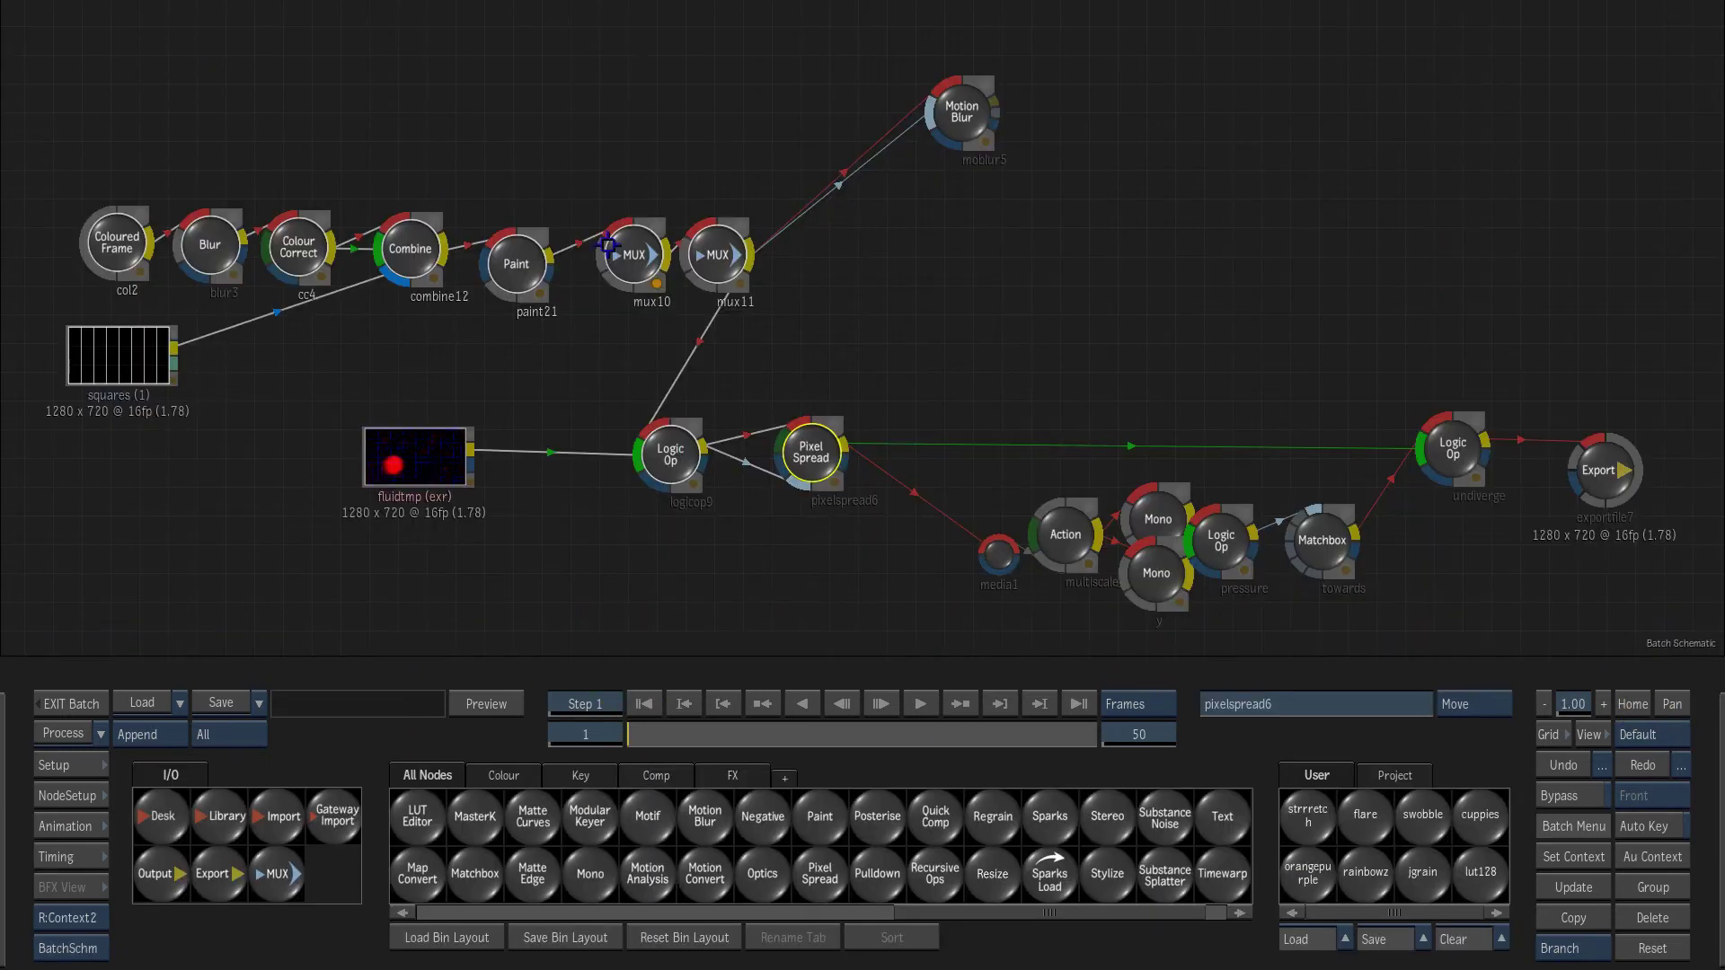
pyautogui.doubleClick(516, 263)
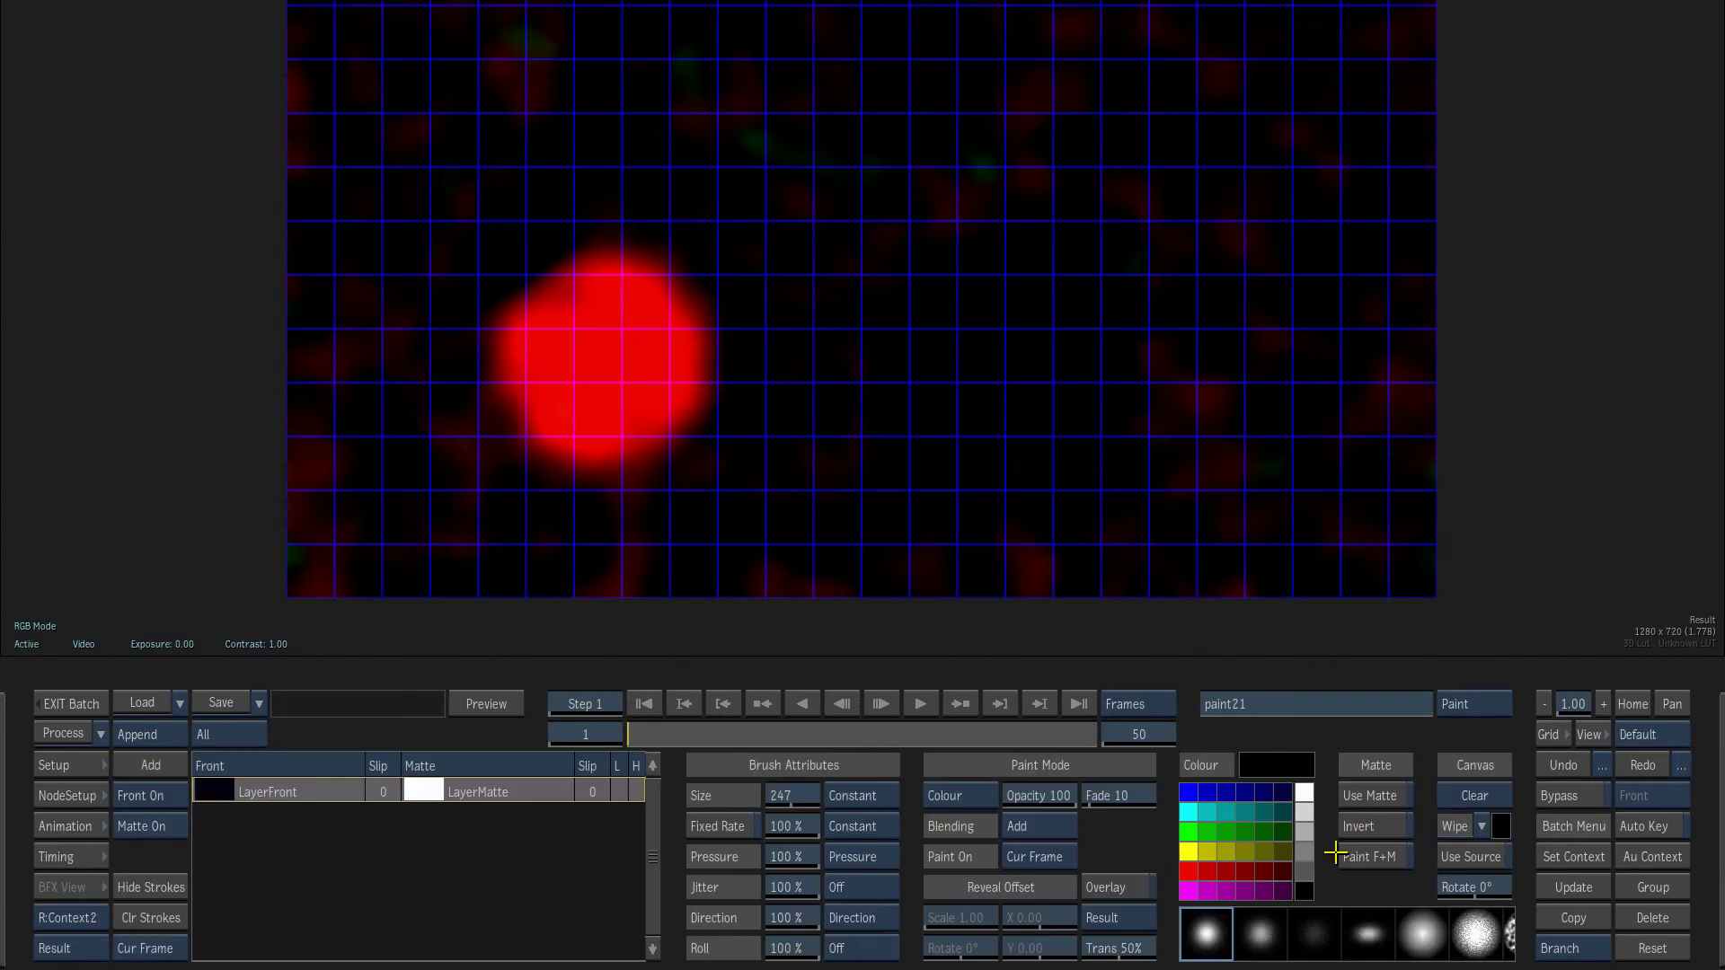
pyautogui.click(1190, 833)
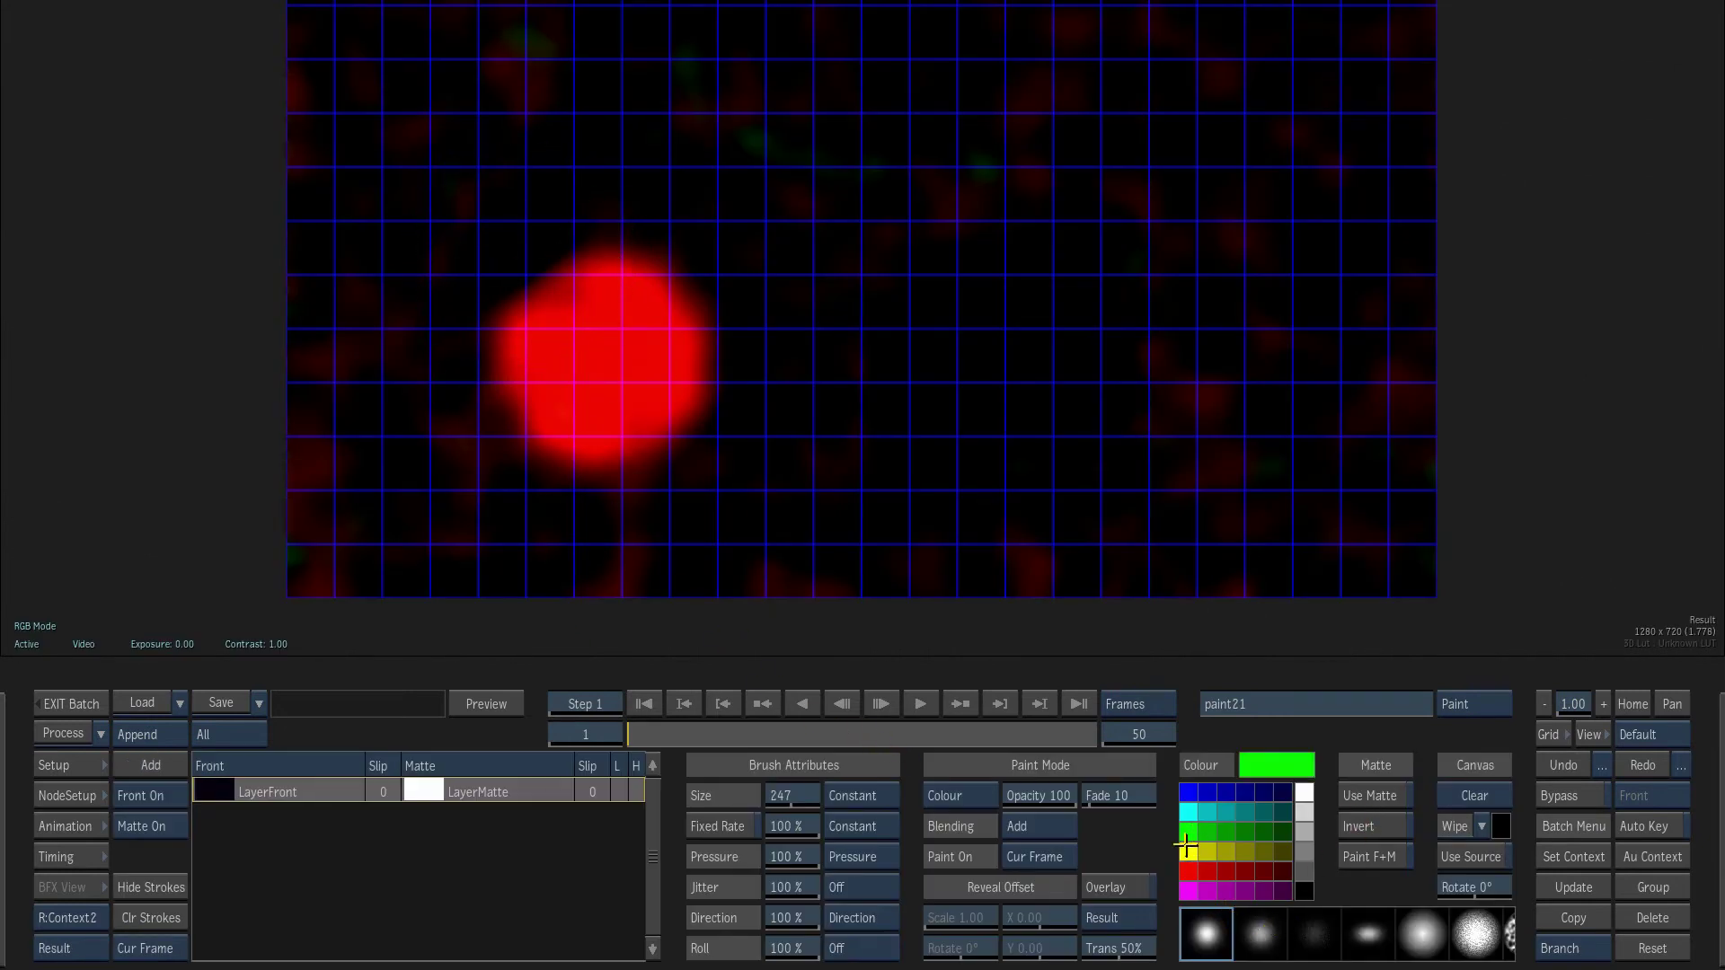
pyautogui.click(1279, 768)
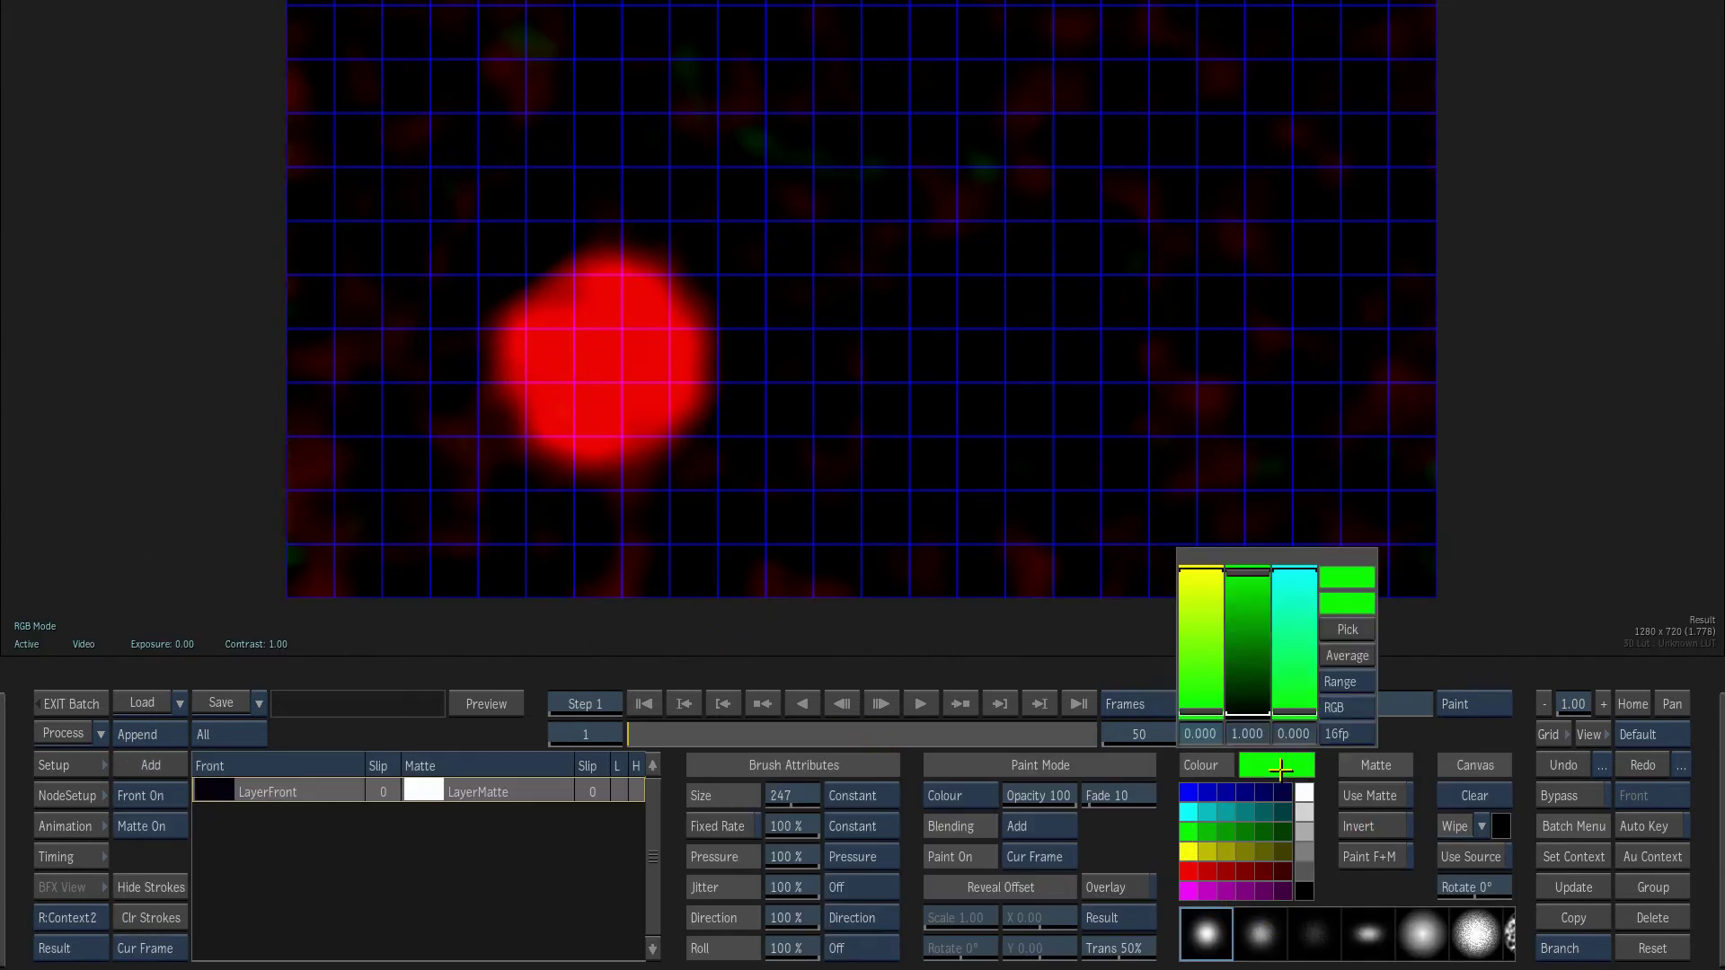
pyautogui.click(1258, 732)
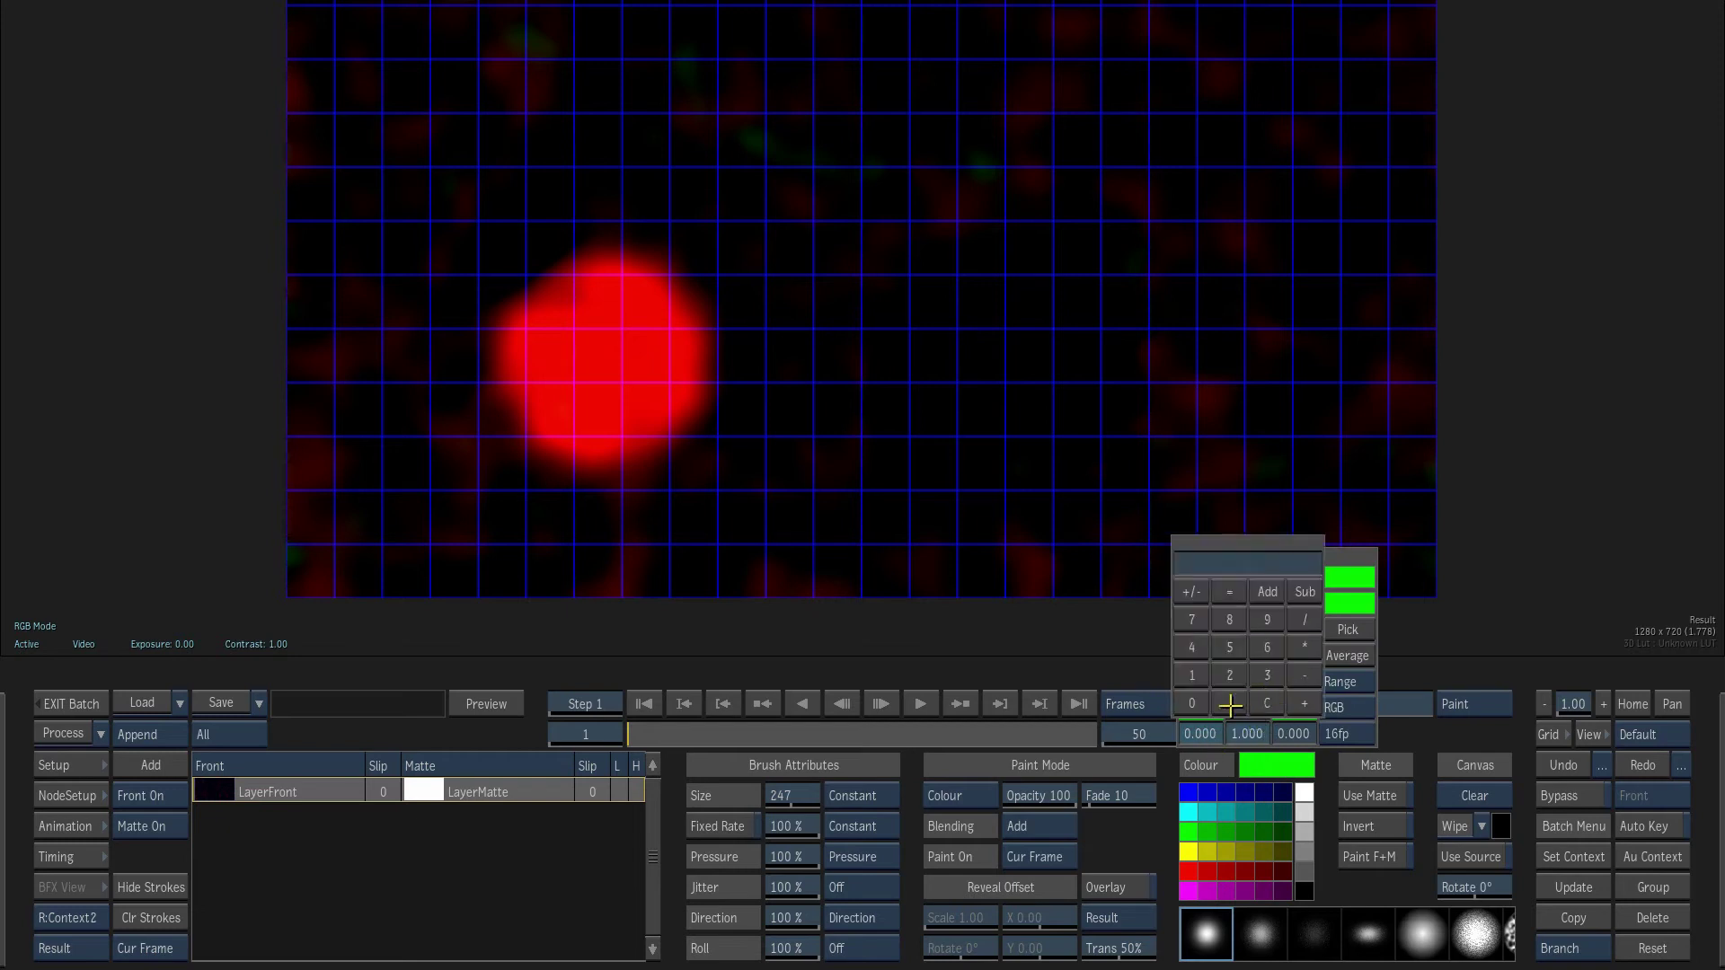
pyautogui.click(1195, 678)
pyautogui.click(1229, 647)
pyautogui.click(1247, 570)
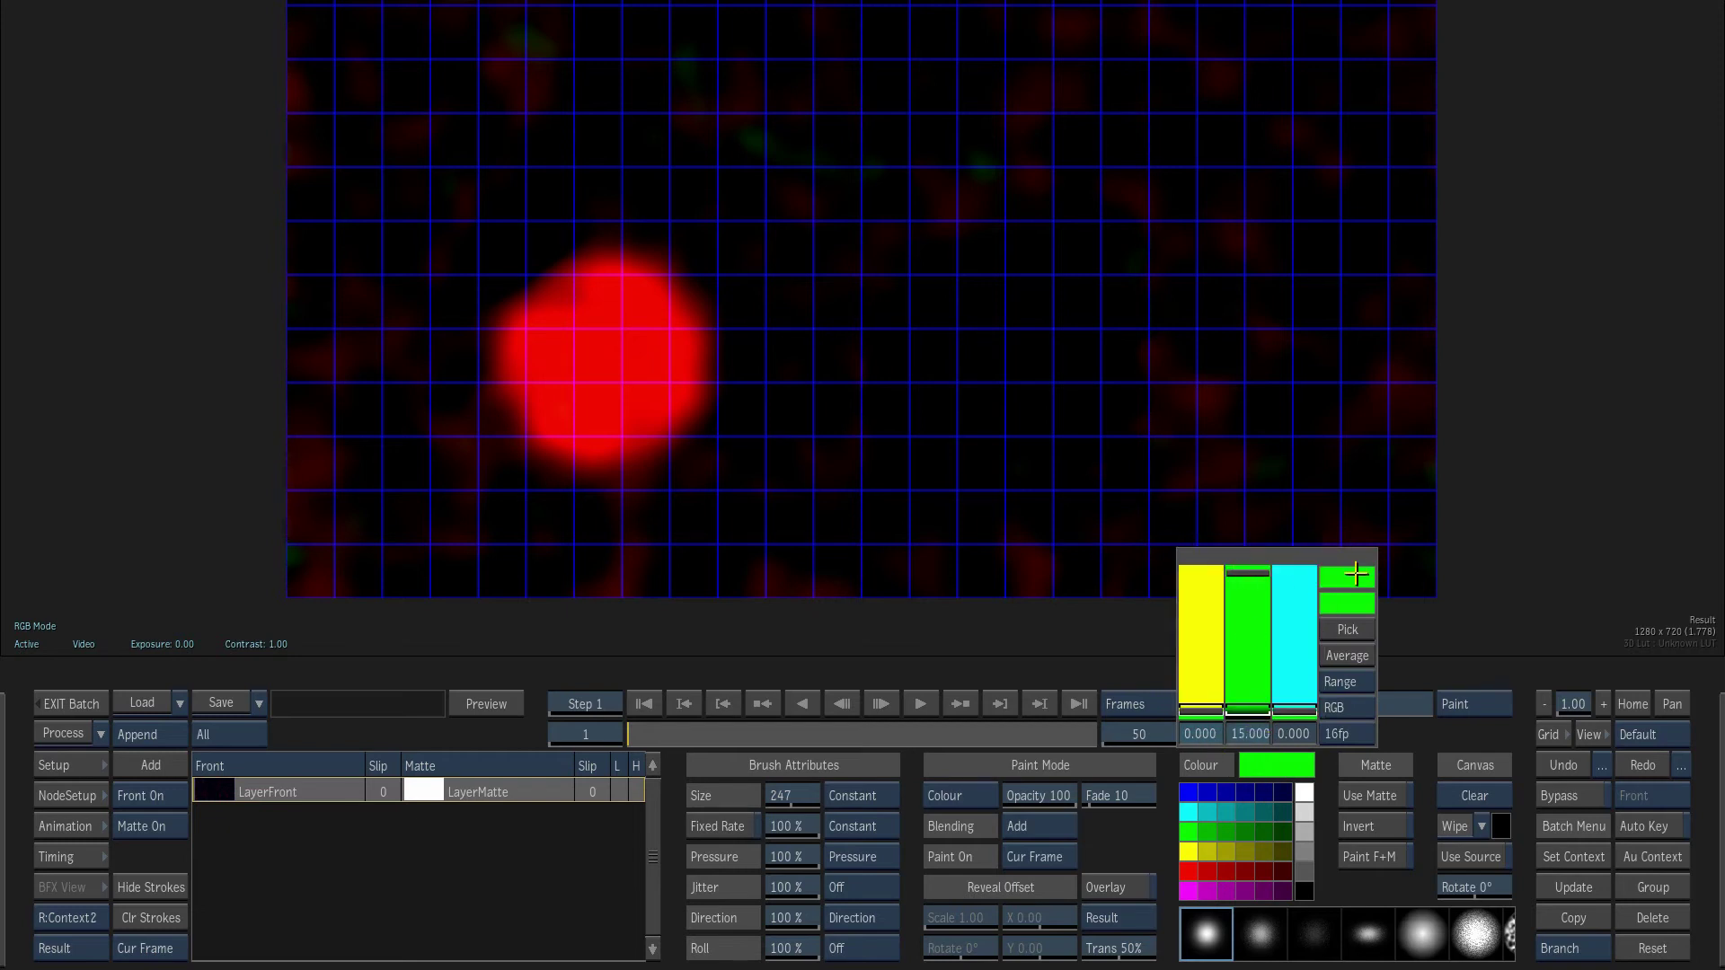
# - Paint one green velocity spot beside the red one at frame 1 and process the simulation
pyautogui.click(827, 449)
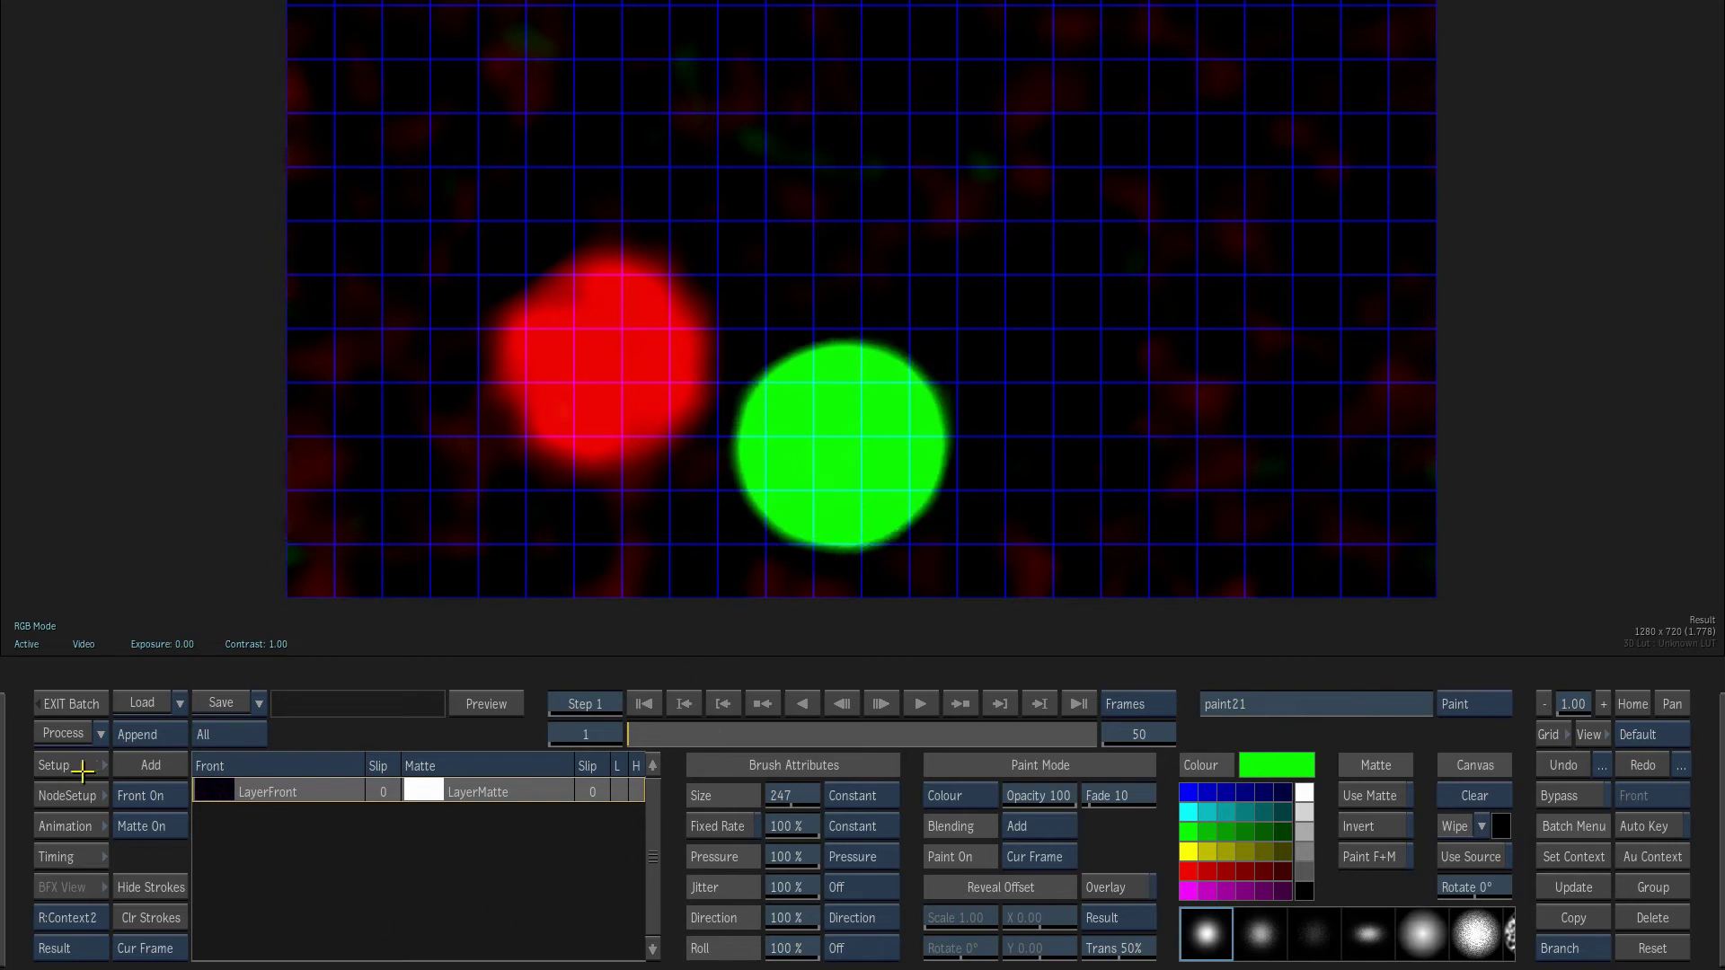
pyautogui.click(67, 734)
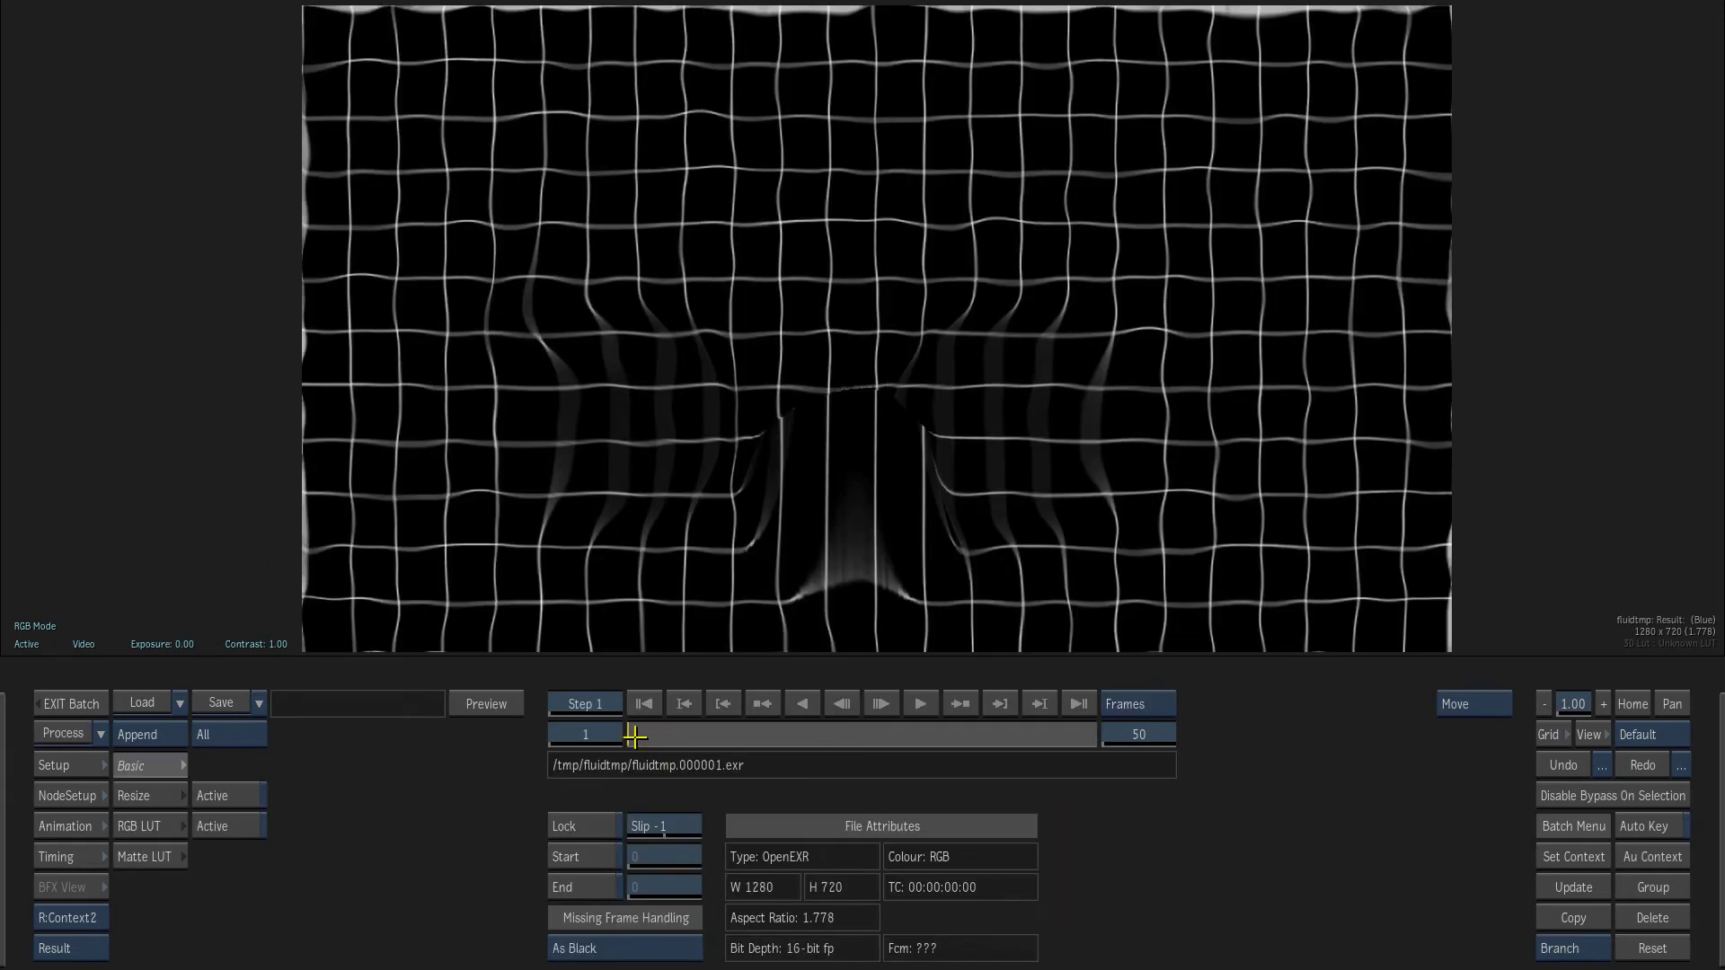
# - Examine a close-up of the green spot colliding with the red areas in the full-colour fluidtmp result, advancing from frame 4 to frame 12
pyautogui.moveTo(635, 737); pyautogui.dragTo(655, 735)
pyautogui.press('Right')
pyautogui.press('Left')
pyautogui.press('b')
pyautogui.moveTo(863, 407); pyautogui.dragTo(1109, 316)
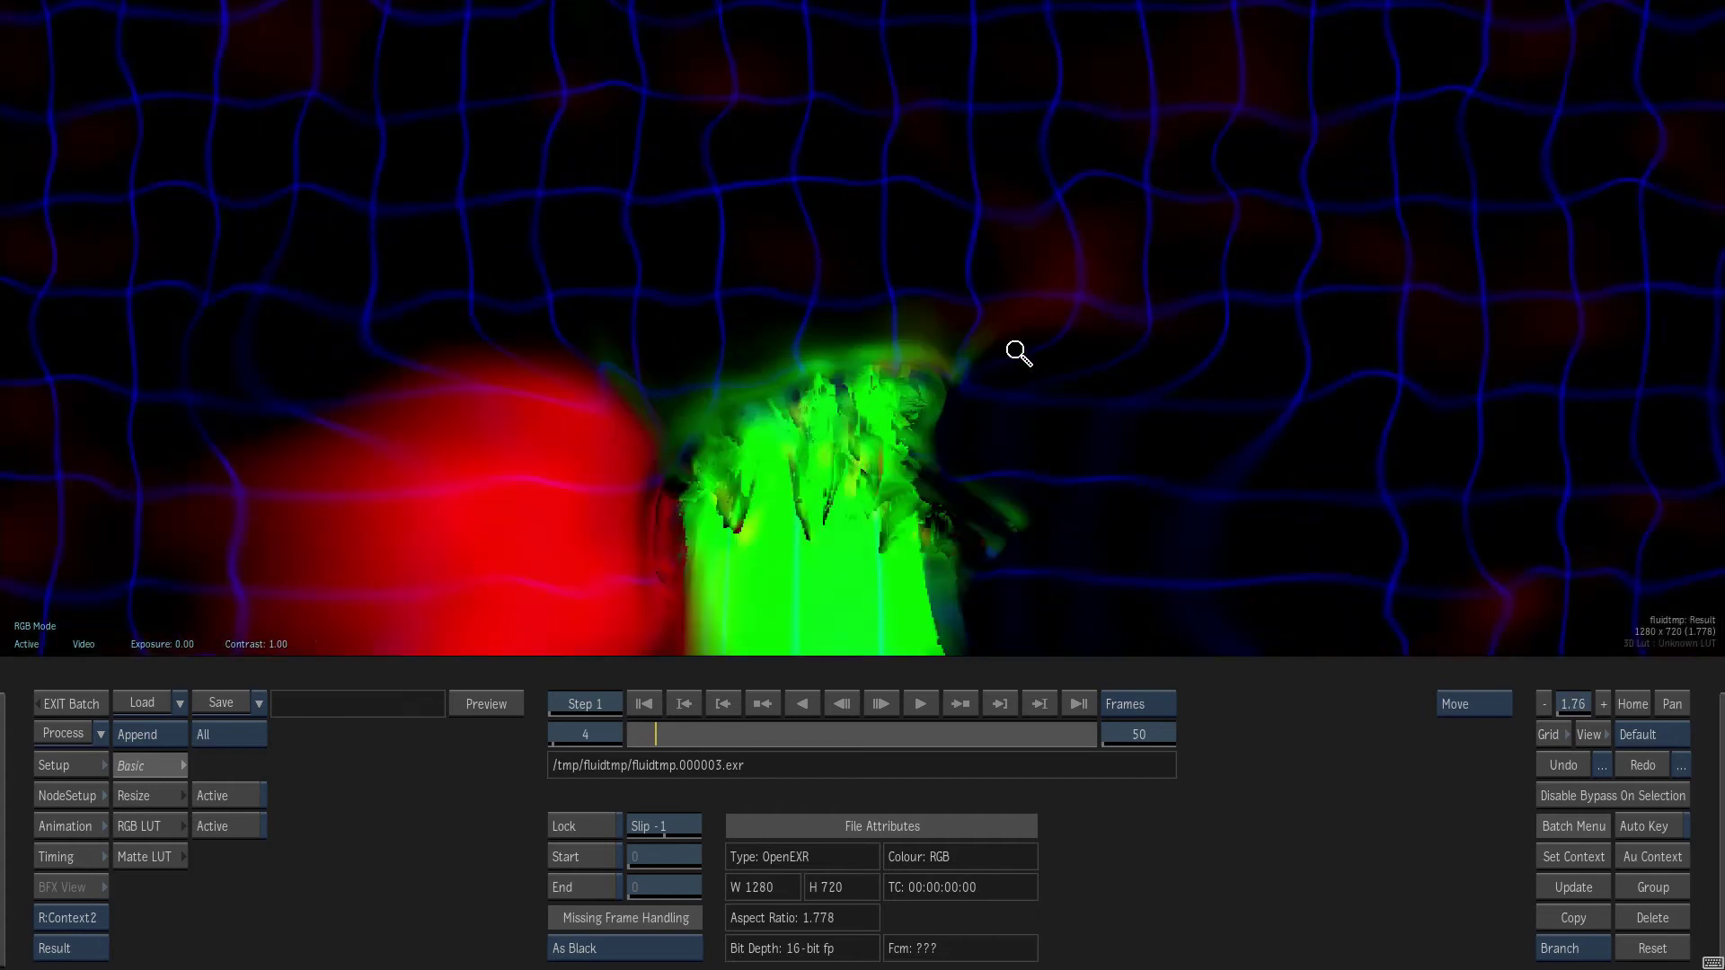
pyautogui.moveTo(1033, 458); pyautogui.dragTo(1141, 269)
pyautogui.press('Right')
pyautogui.press('Right')
pyautogui.press('Right')
pyautogui.press('Right')
pyautogui.press('Right')
pyautogui.press('Right')
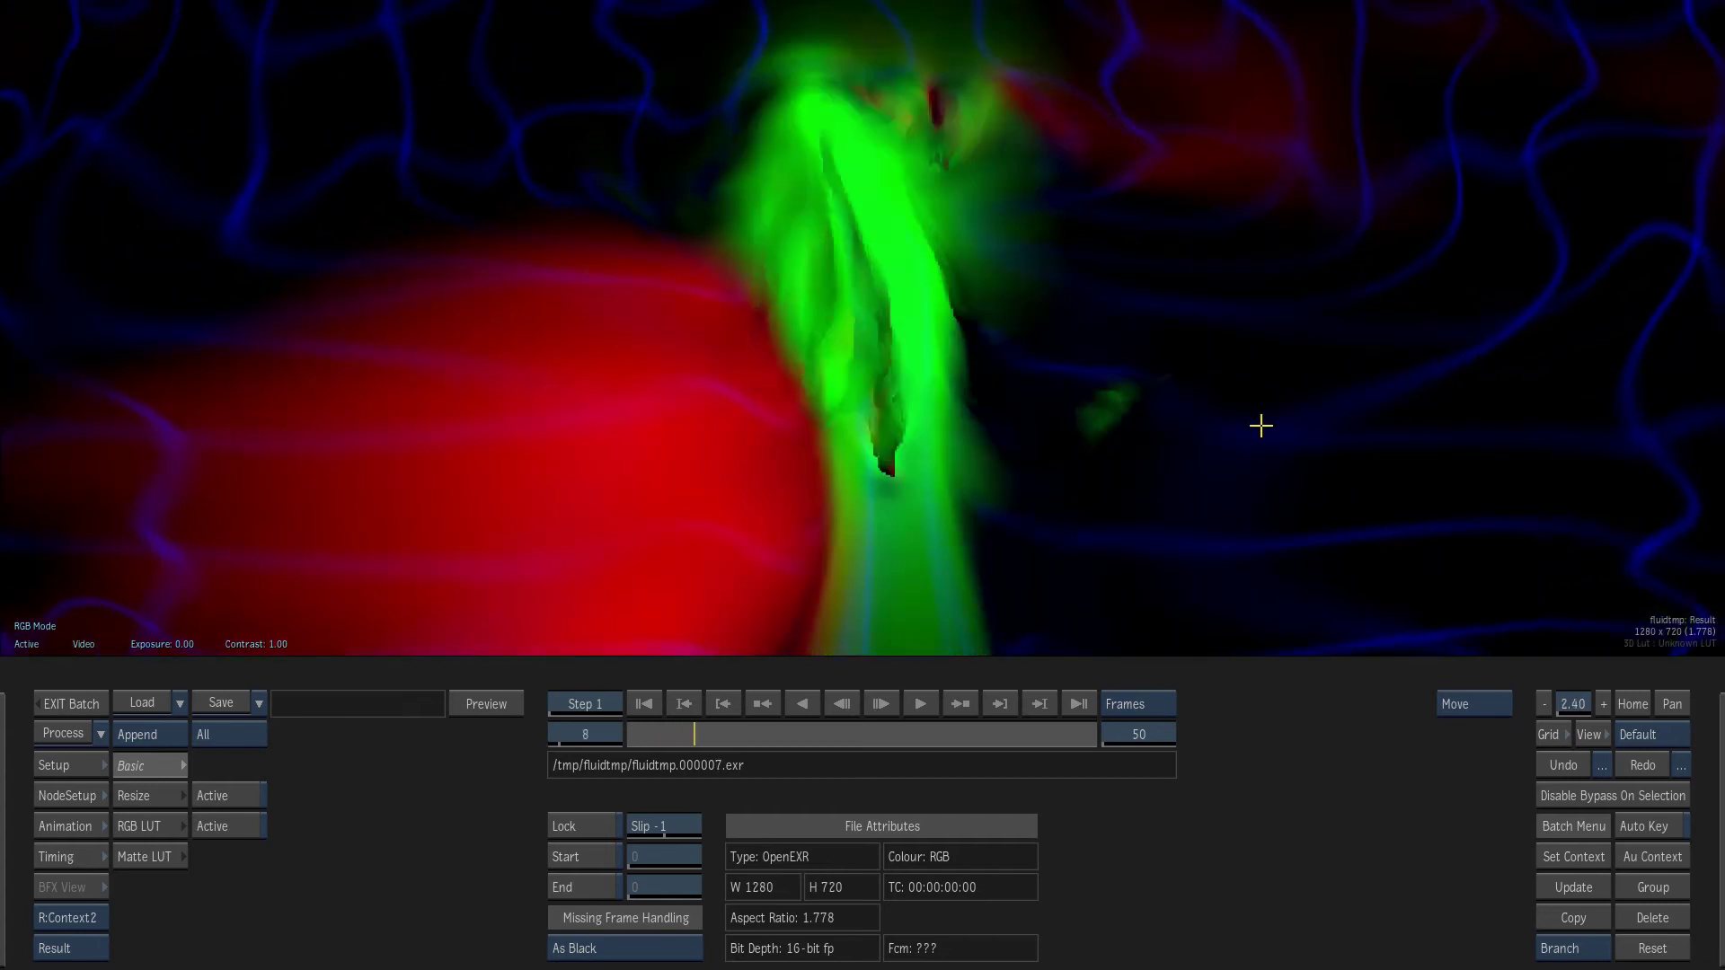
pyautogui.press('Right')
pyautogui.press('Right')
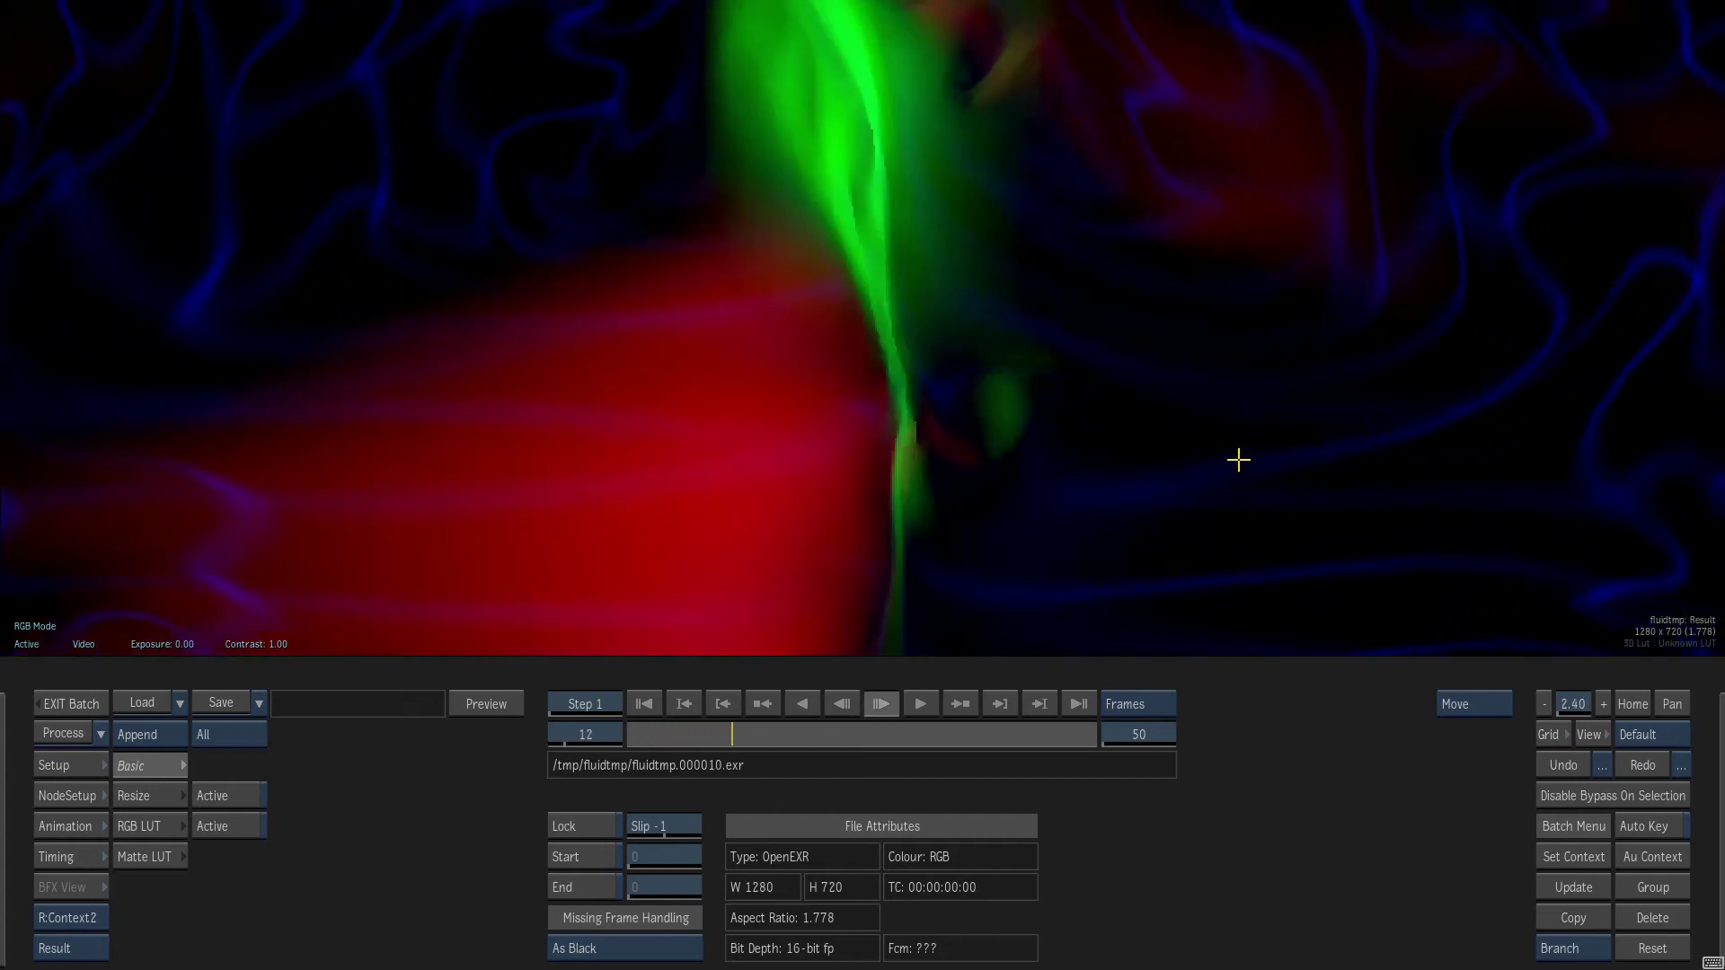
# - Re-examine the torn lower edge of the green streak by stepping back and forth between frames 8 and 12
pyautogui.press('Left')
pyautogui.press('Right')
pyautogui.press('Left')
pyautogui.press('Left')
pyautogui.press('Left')
pyautogui.press('Left')
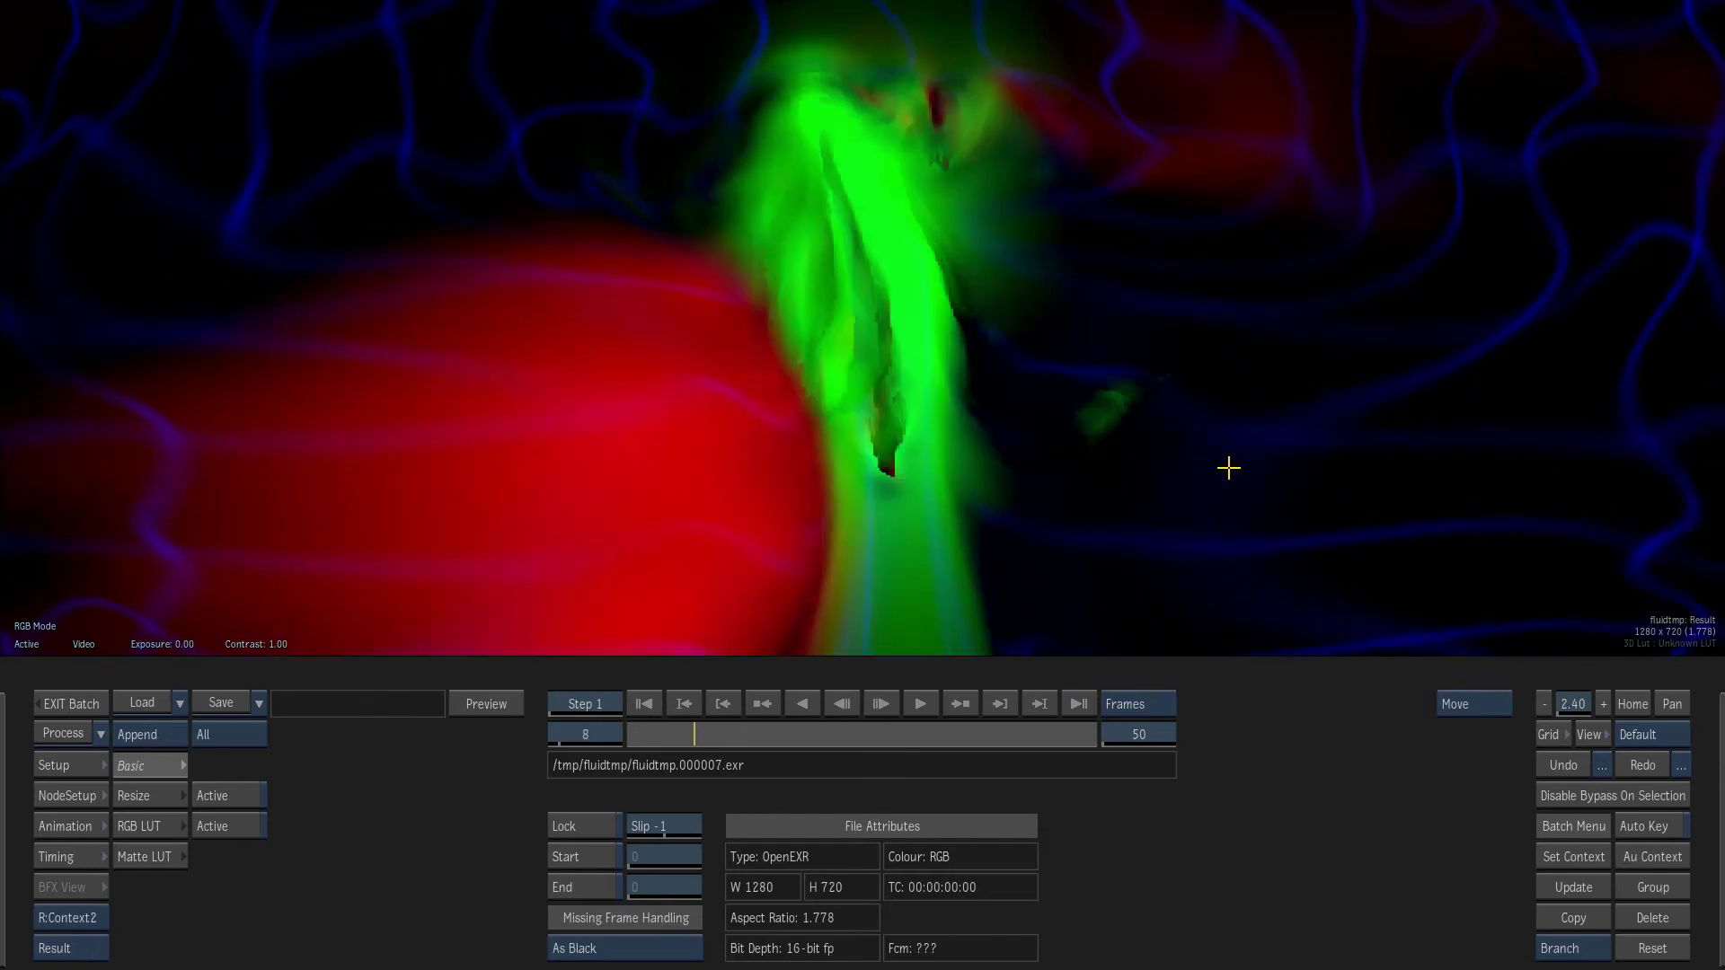
pyautogui.moveTo(1206, 511); pyautogui.dragTo(1201, 610)
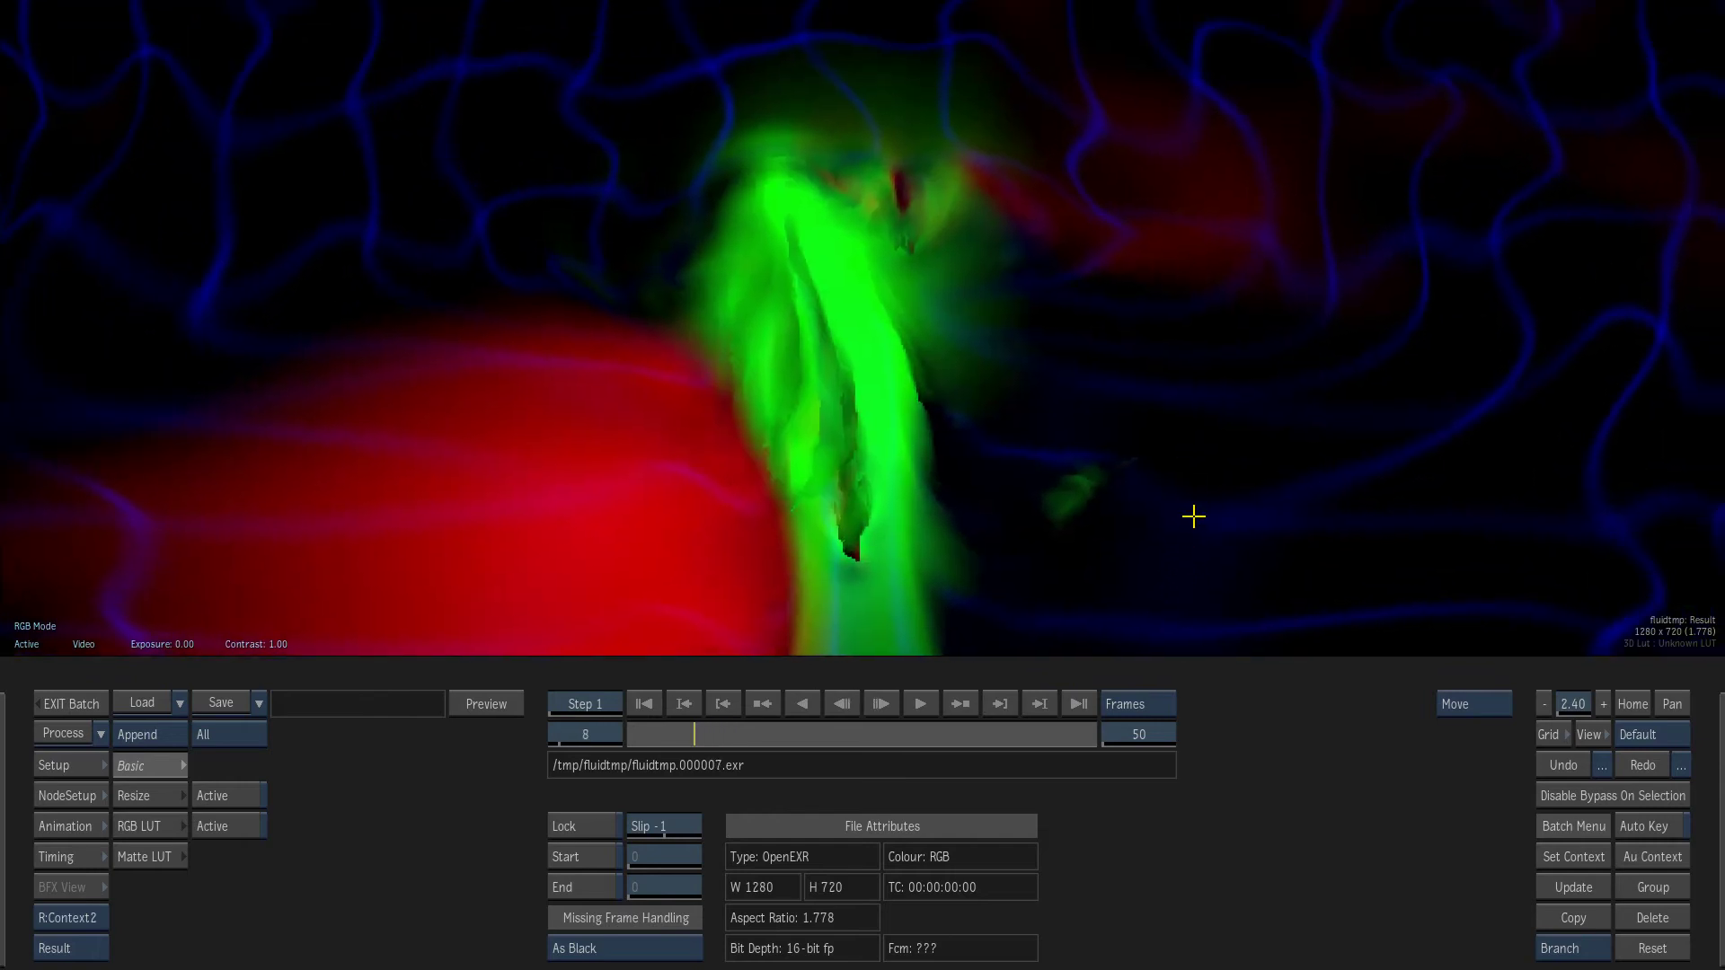
pyautogui.press('Right')
pyautogui.press('Right')
pyautogui.press('Right')
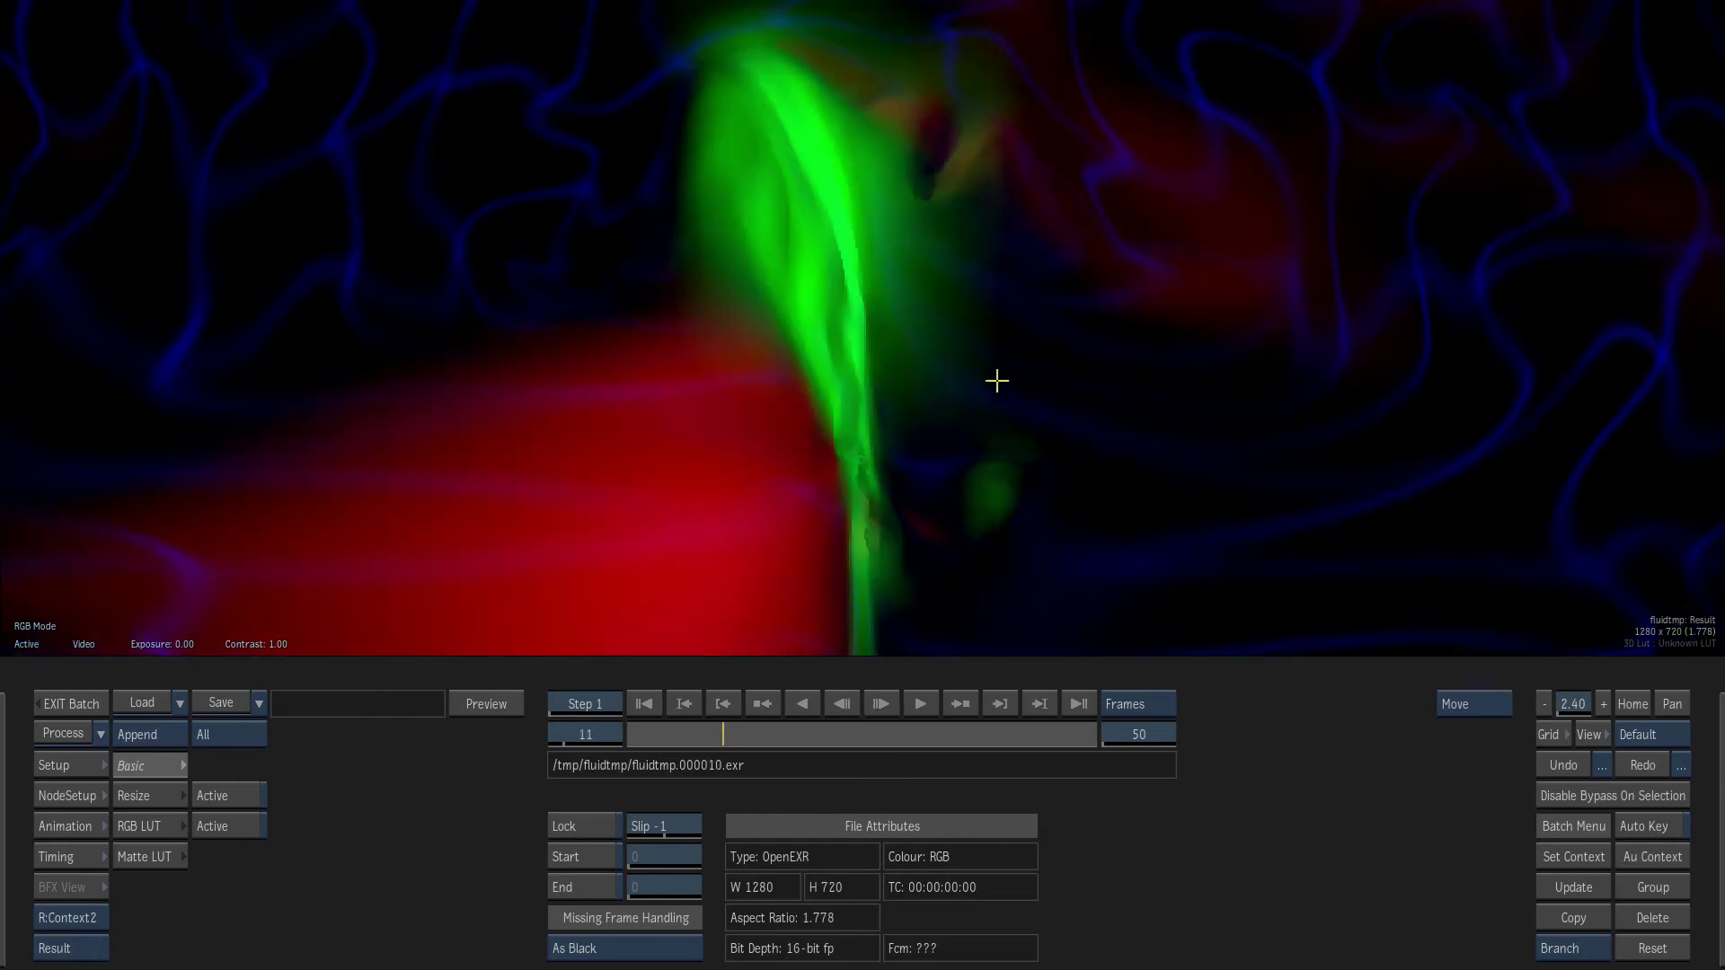
pyautogui.press('Left')
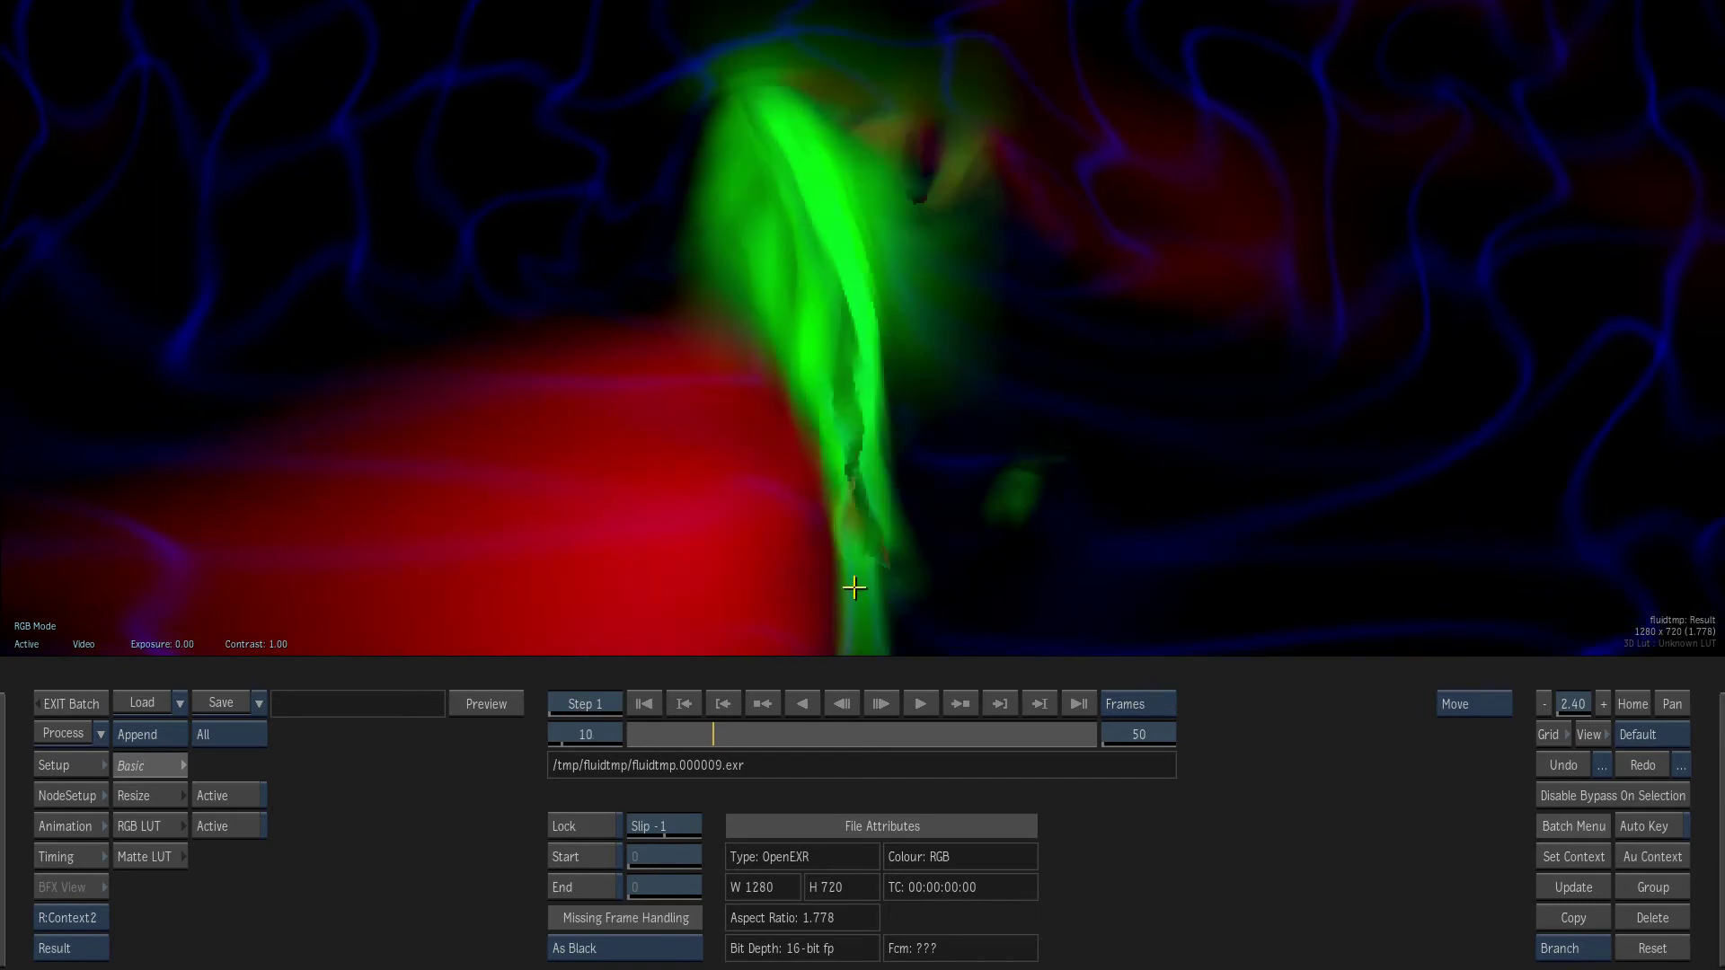
# - Trace the loop from the divergence-removal nodes through undiverge and the export node back to fluidtmp, and view the fluidtmp clip
pyautogui.moveTo(2, 902)
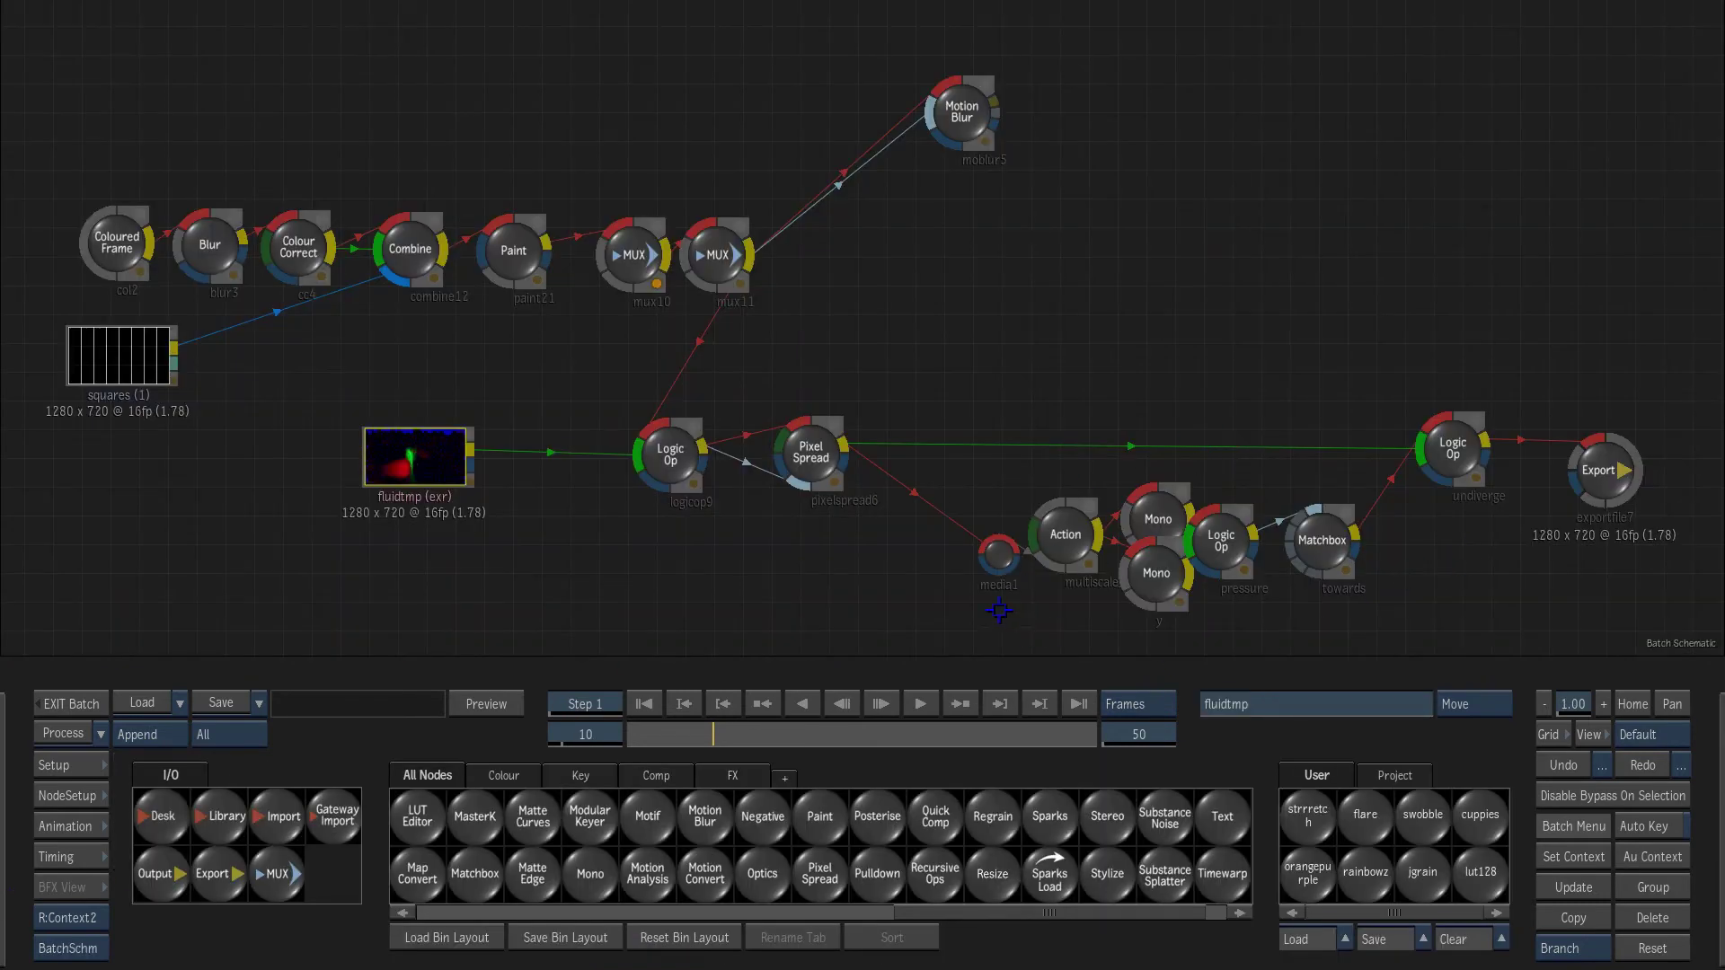
pyautogui.moveTo(946, 635); pyautogui.dragTo(1573, 341)
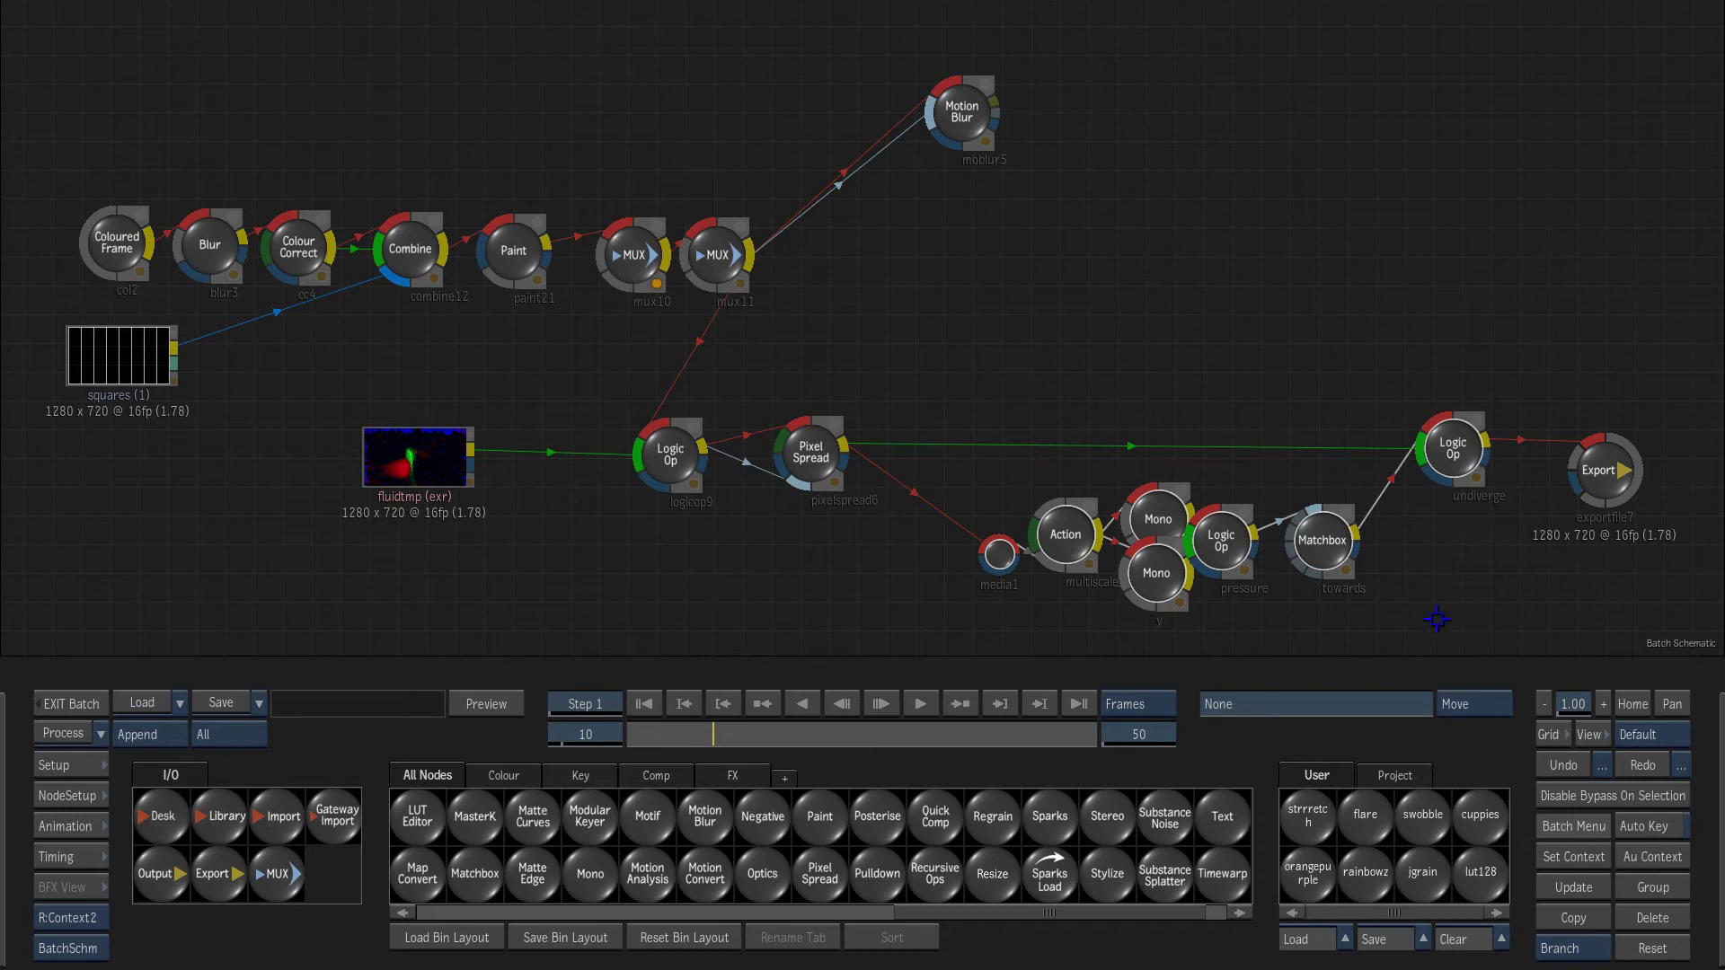
pyautogui.click(1464, 446)
pyautogui.moveTo(1607, 471); pyautogui.dragTo(1606, 451)
pyautogui.click(399, 468)
pyautogui.press('F4')
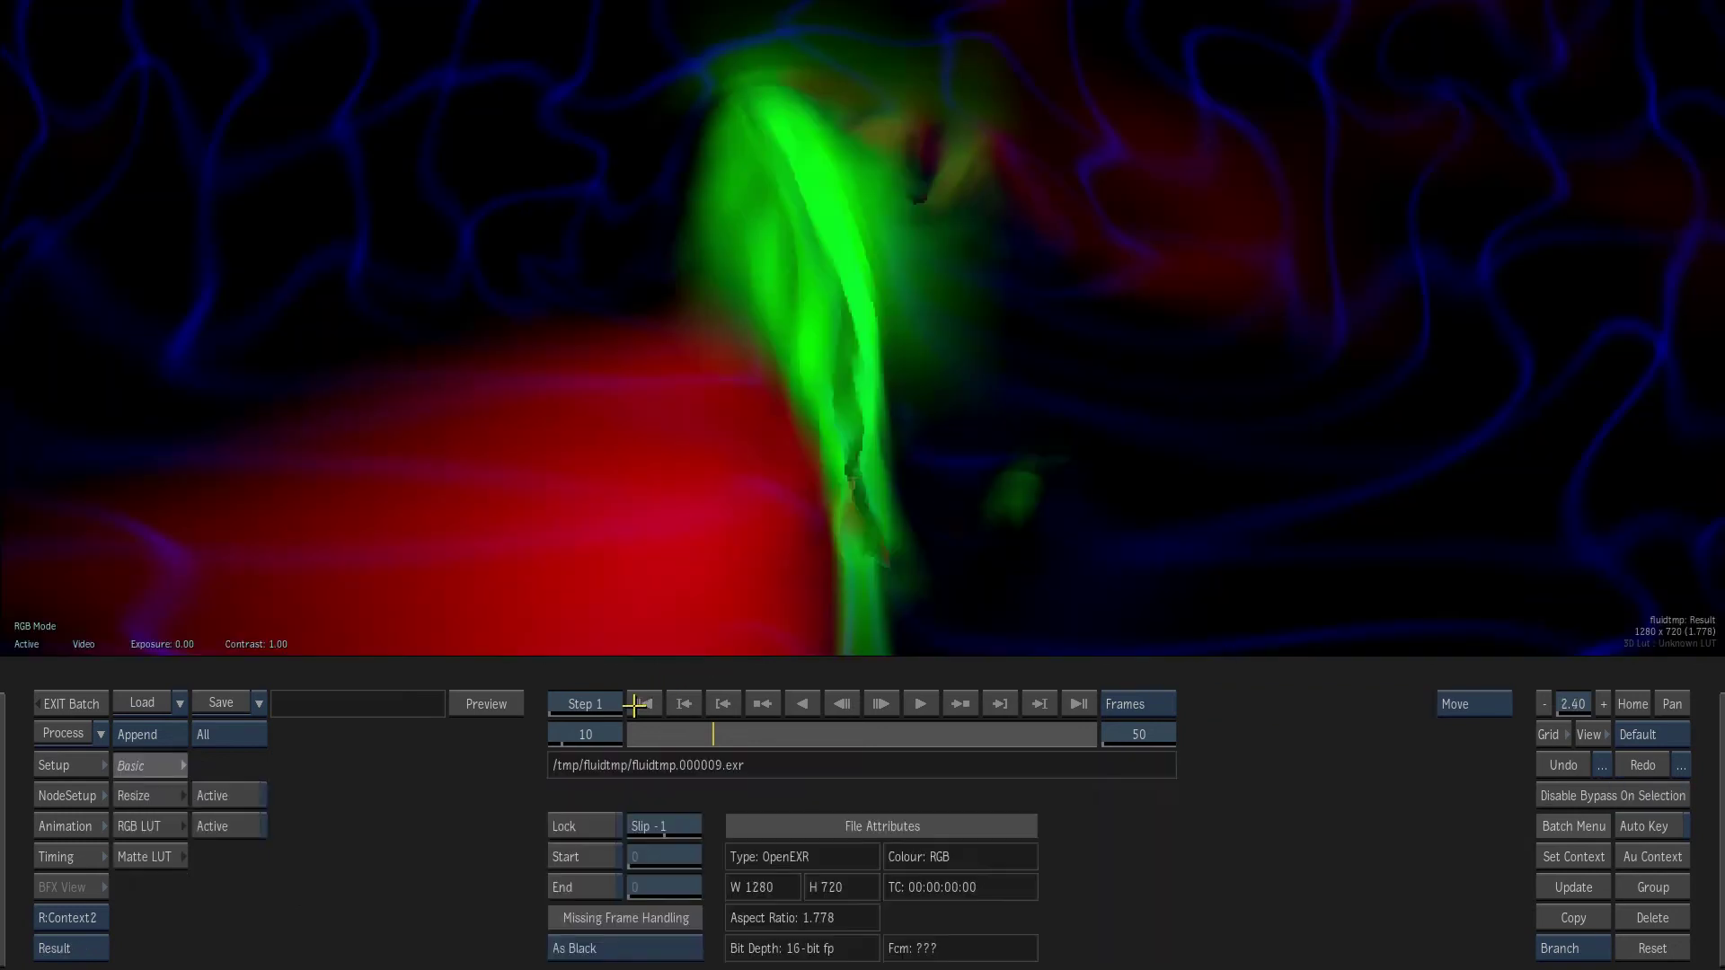
# - Play the fluidtmp blue channel from frame 1 at full view, and scrub through its frames
pyautogui.click(641, 707)
pyautogui.press('F4')
pyautogui.click(1638, 739)
pyautogui.click(1664, 733)
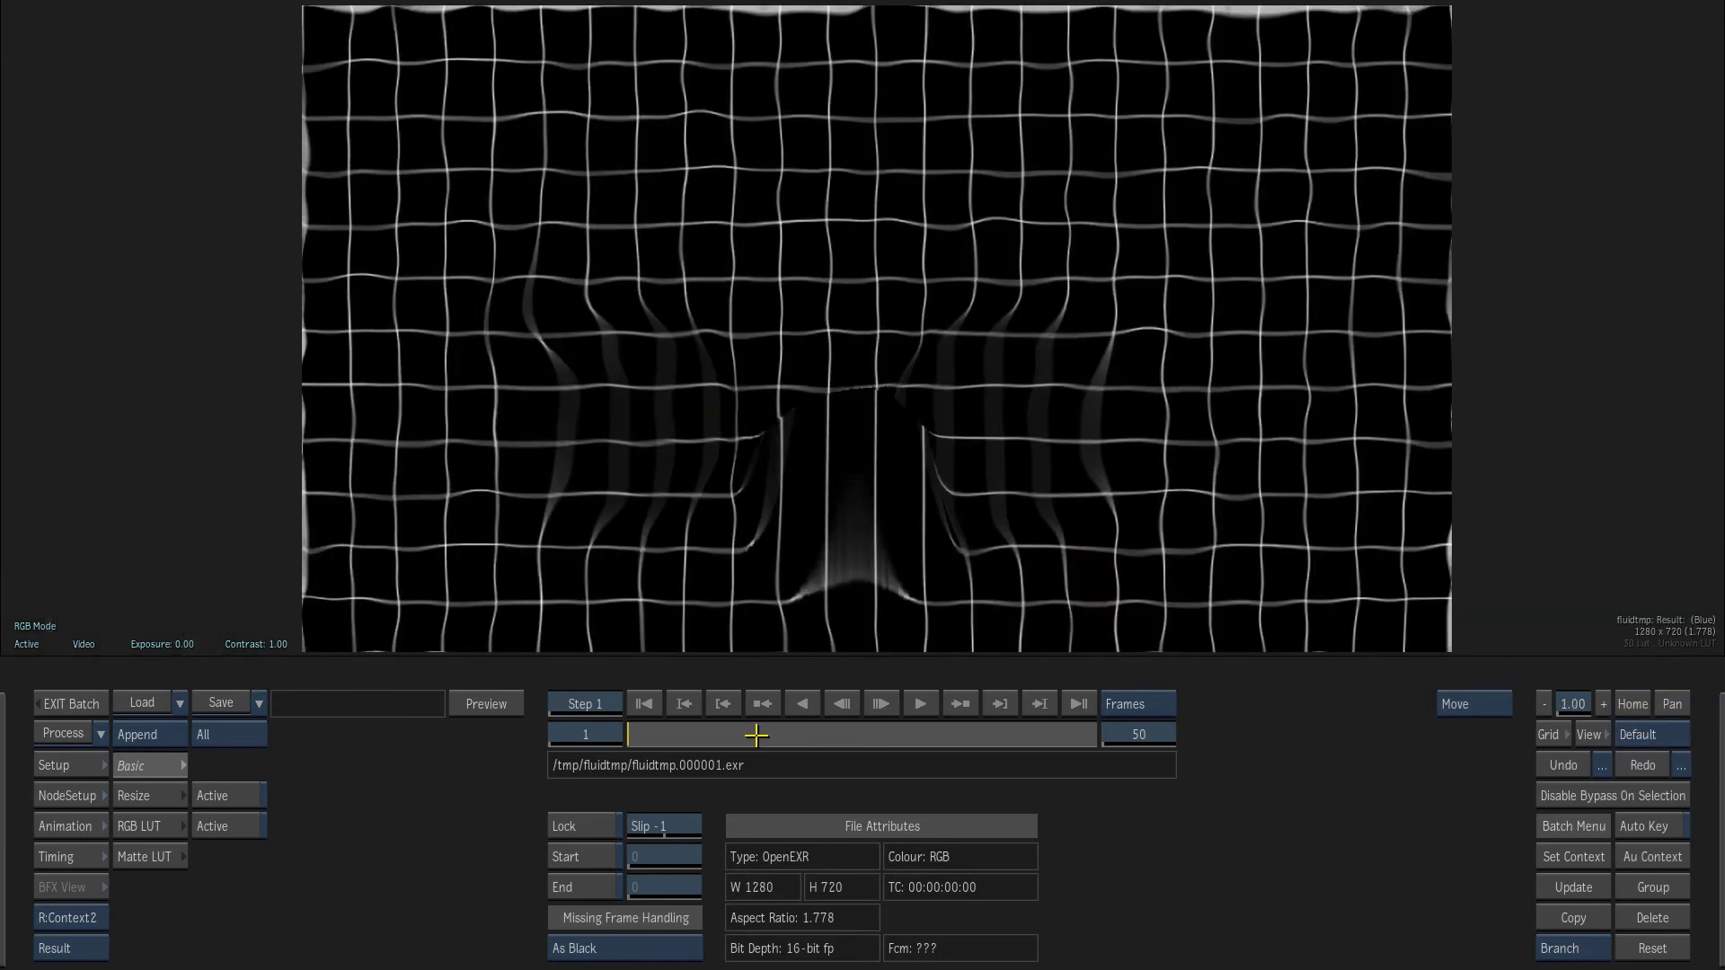
pyautogui.moveTo(639, 734); pyautogui.dragTo(655, 728)
pyautogui.click(919, 704)
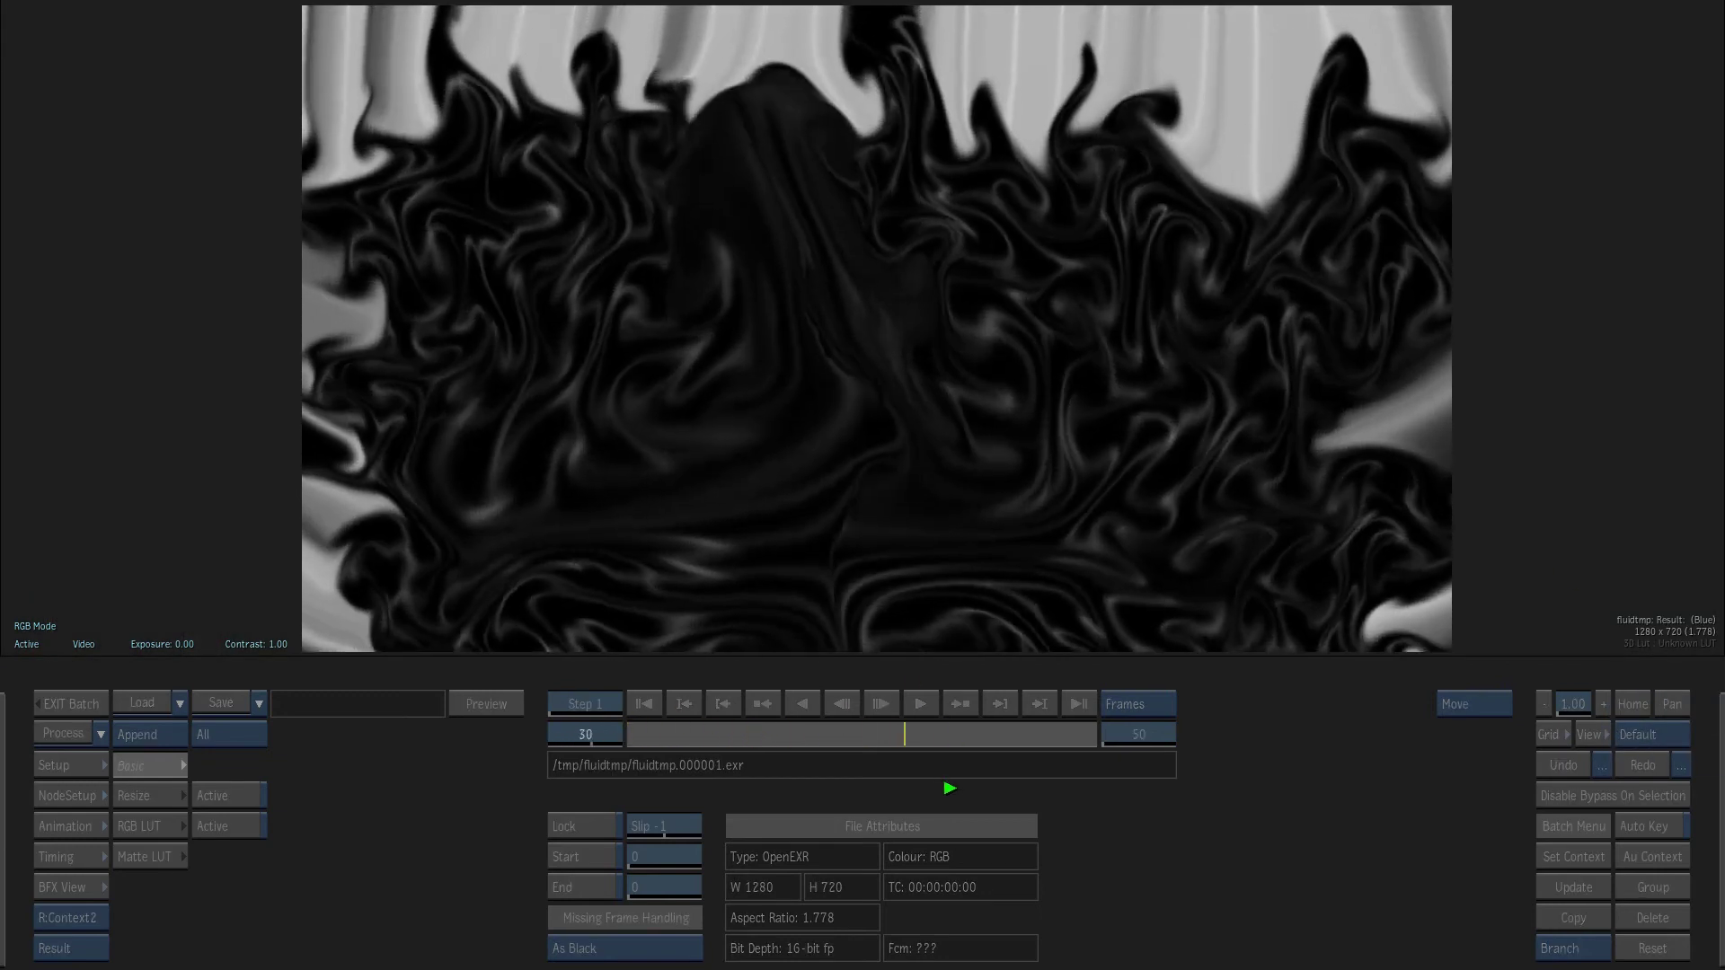
pyautogui.moveTo(1071, 740)
pyautogui.mouseDown()
pyautogui.moveTo(647, 774)
pyautogui.moveTo(856, 801)
pyautogui.moveTo(947, 784)
pyautogui.mouseUp()
pyautogui.moveTo(1015, 739); pyautogui.dragTo(461, 791)
# - Add the project's Ls_Vops Matchbox node, feed it from mux11, and view its RGB result
pyautogui.moveTo(2, 812)
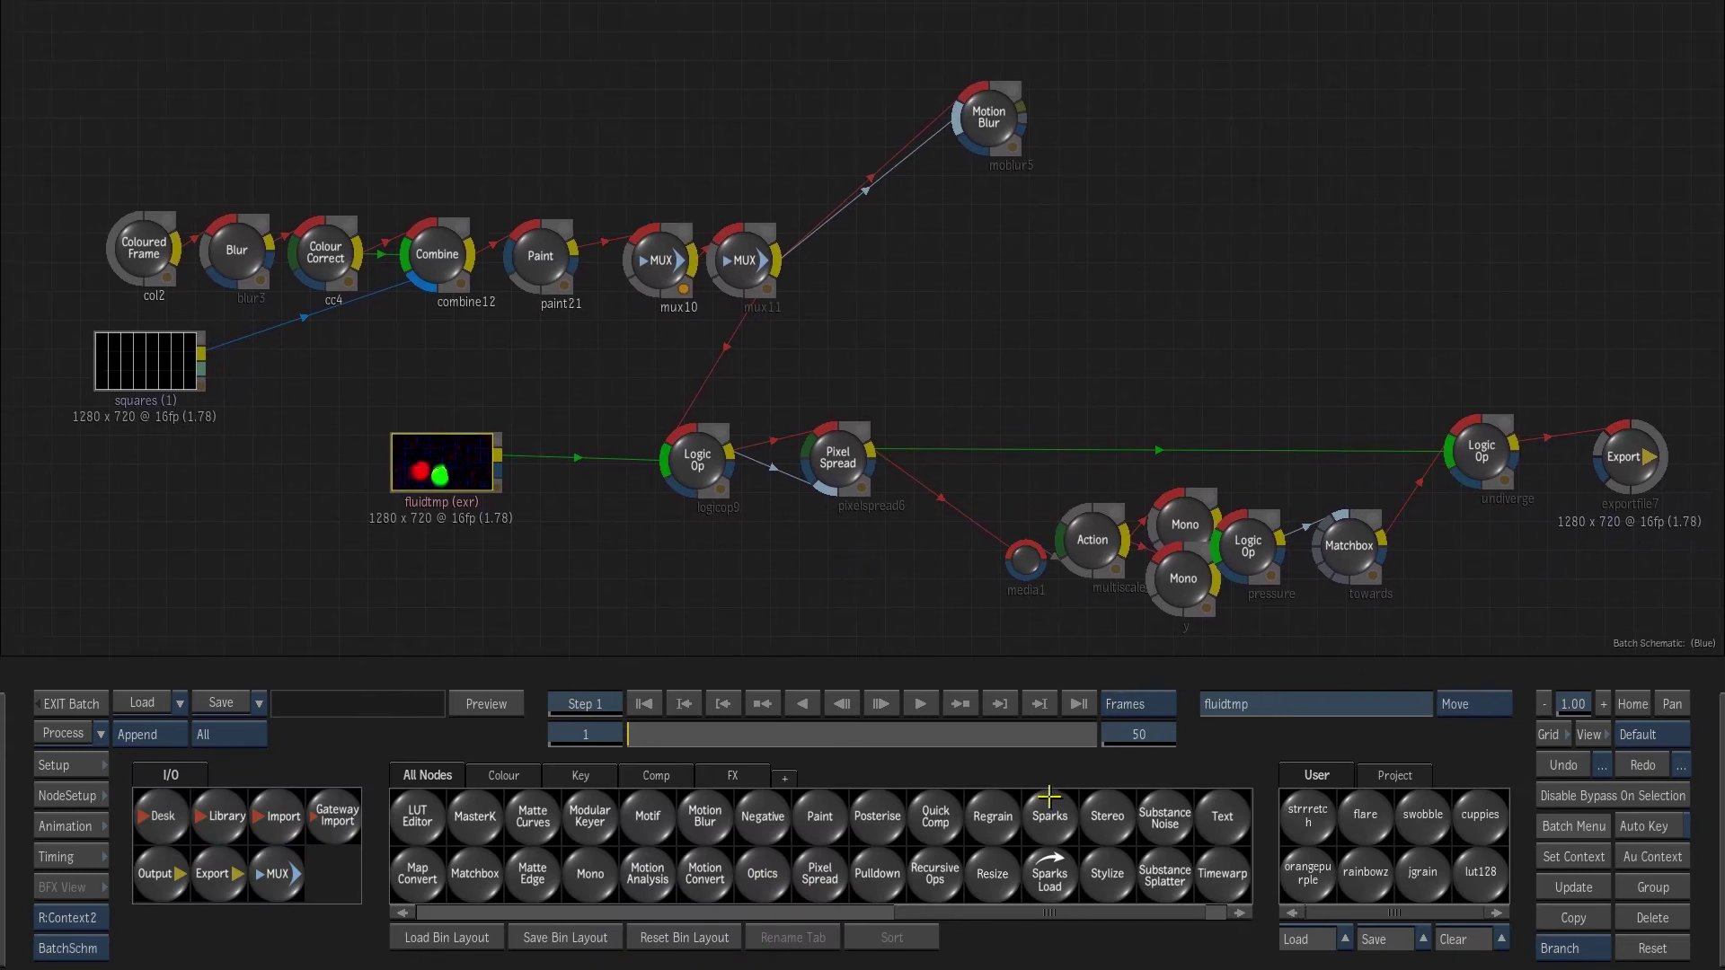
pyautogui.click(1418, 773)
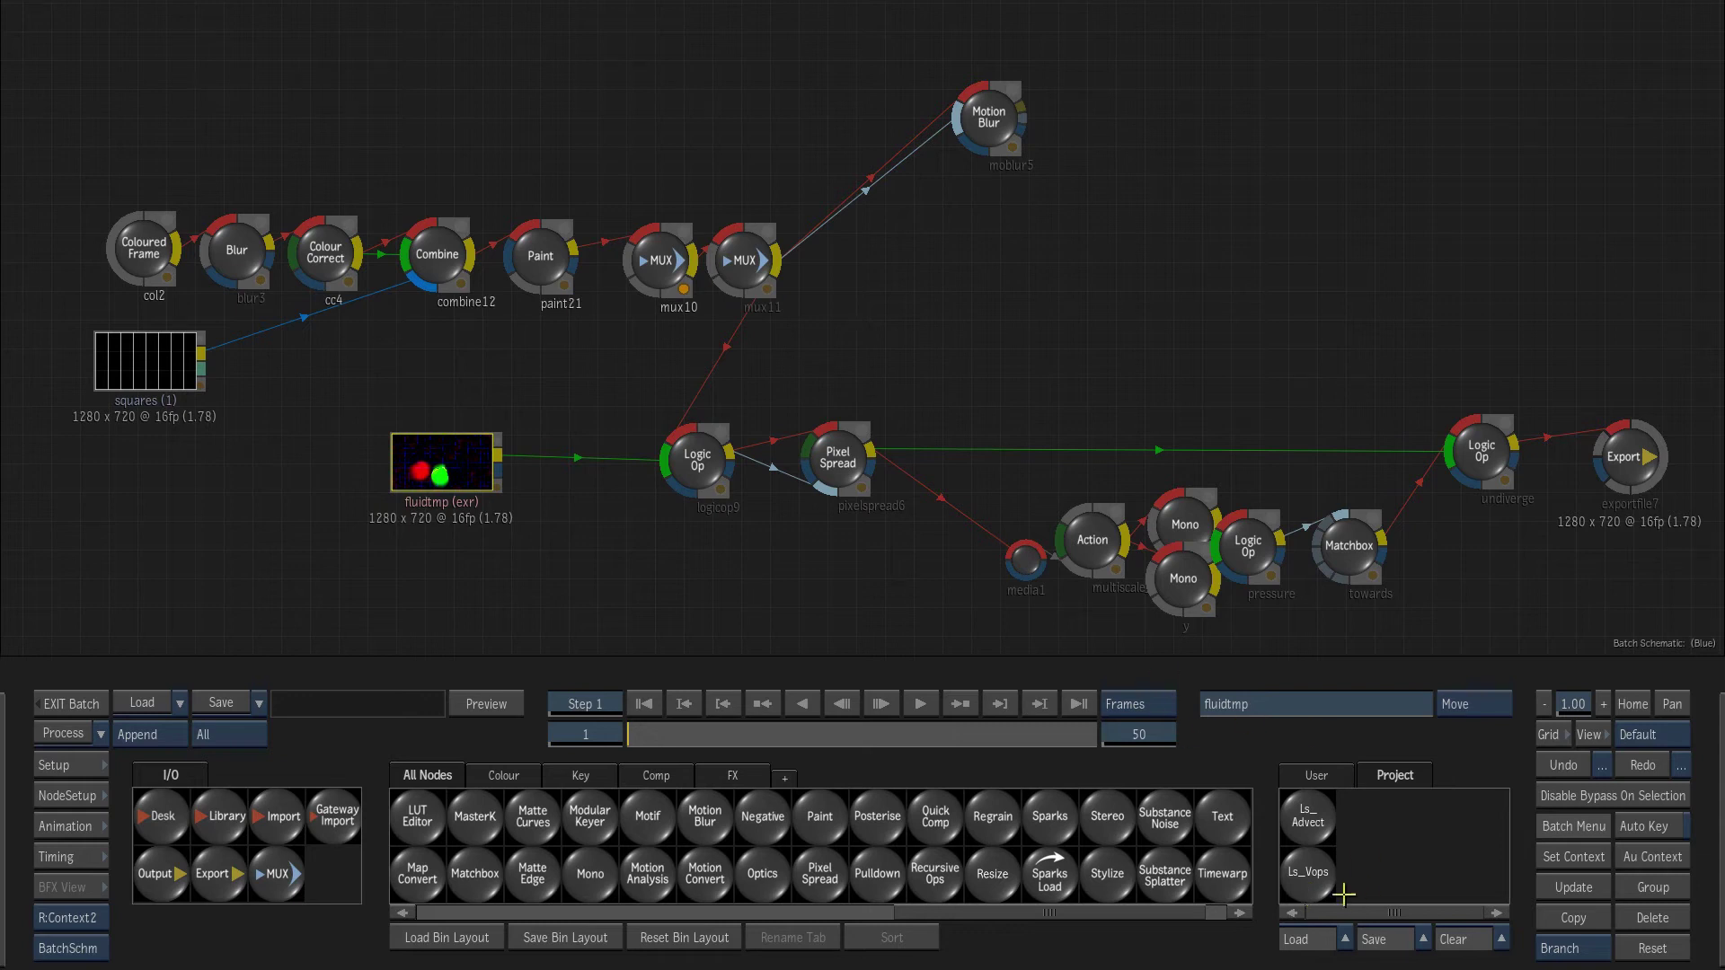
pyautogui.moveTo(1338, 890); pyautogui.dragTo(1114, 295)
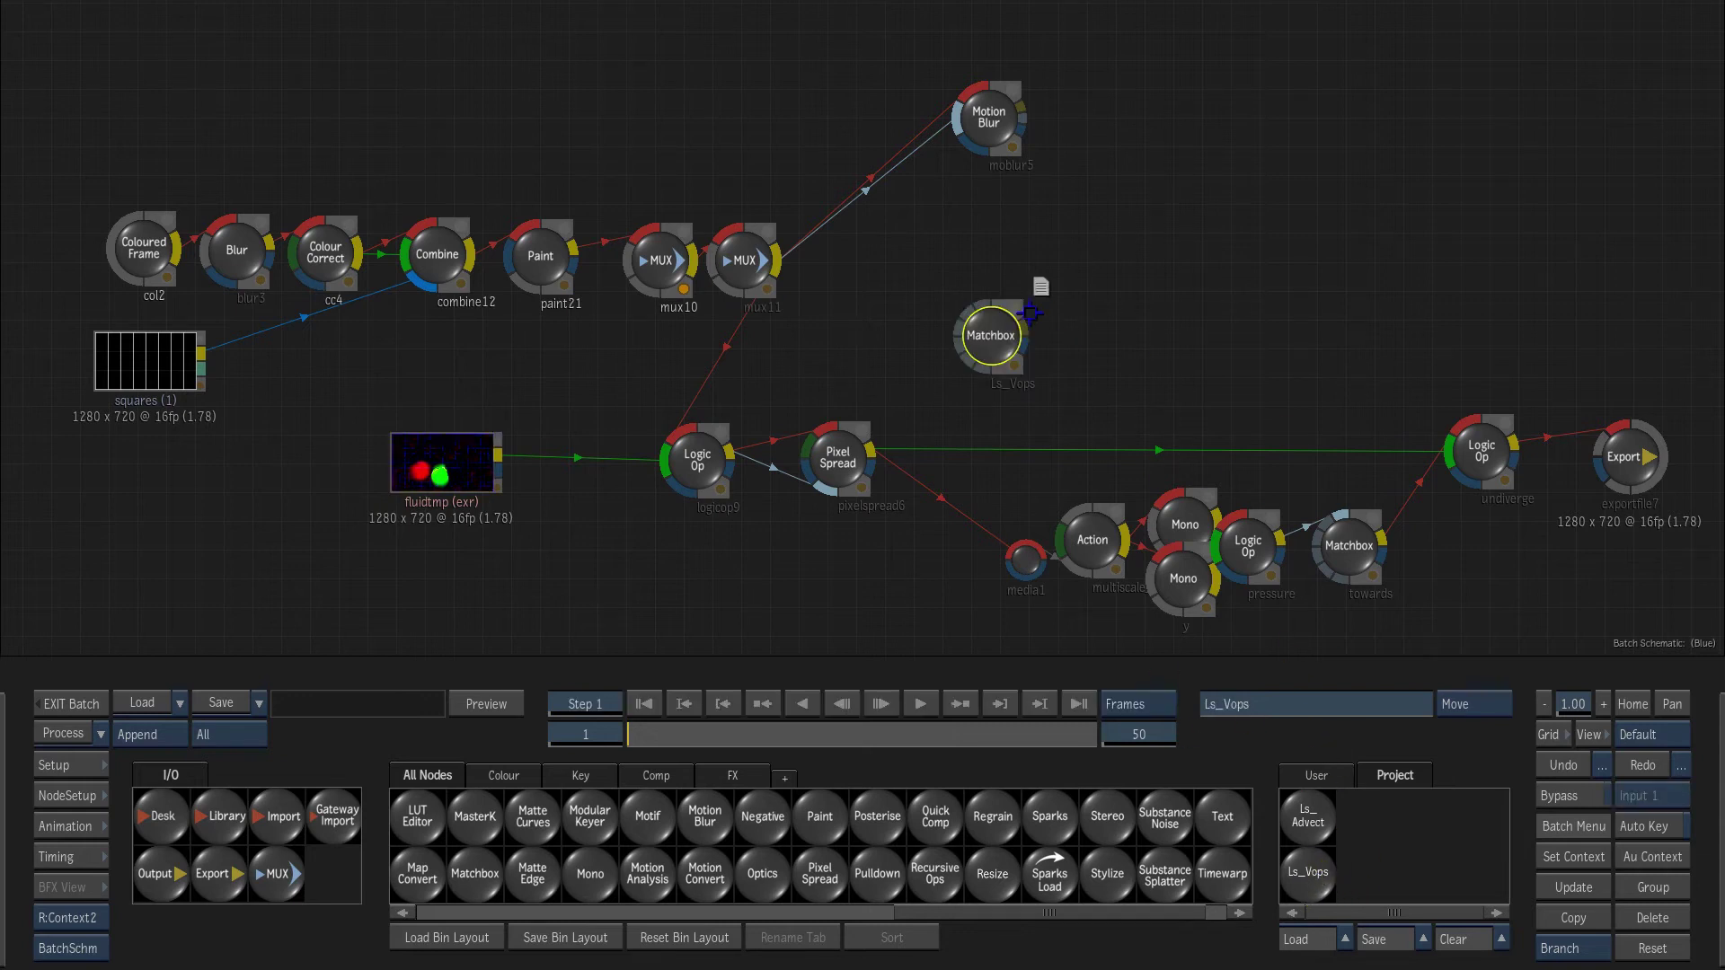
pyautogui.moveTo(1012, 318); pyautogui.dragTo(1007, 369)
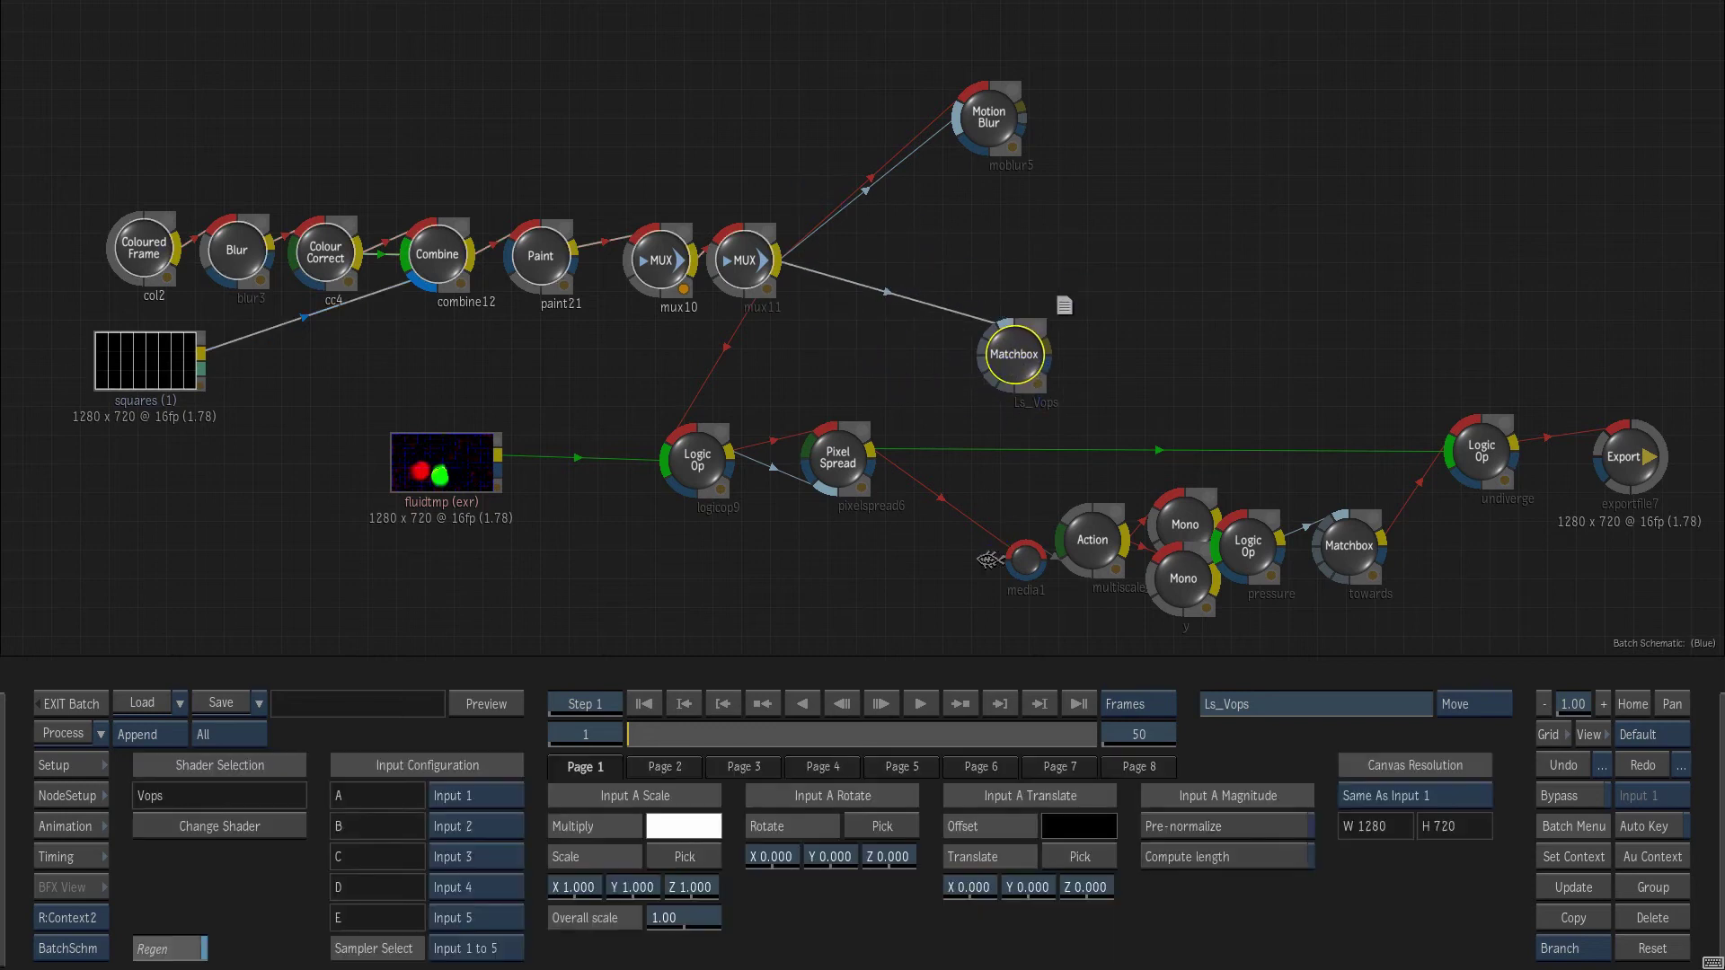
pyautogui.press('F4')
pyautogui.press('b')
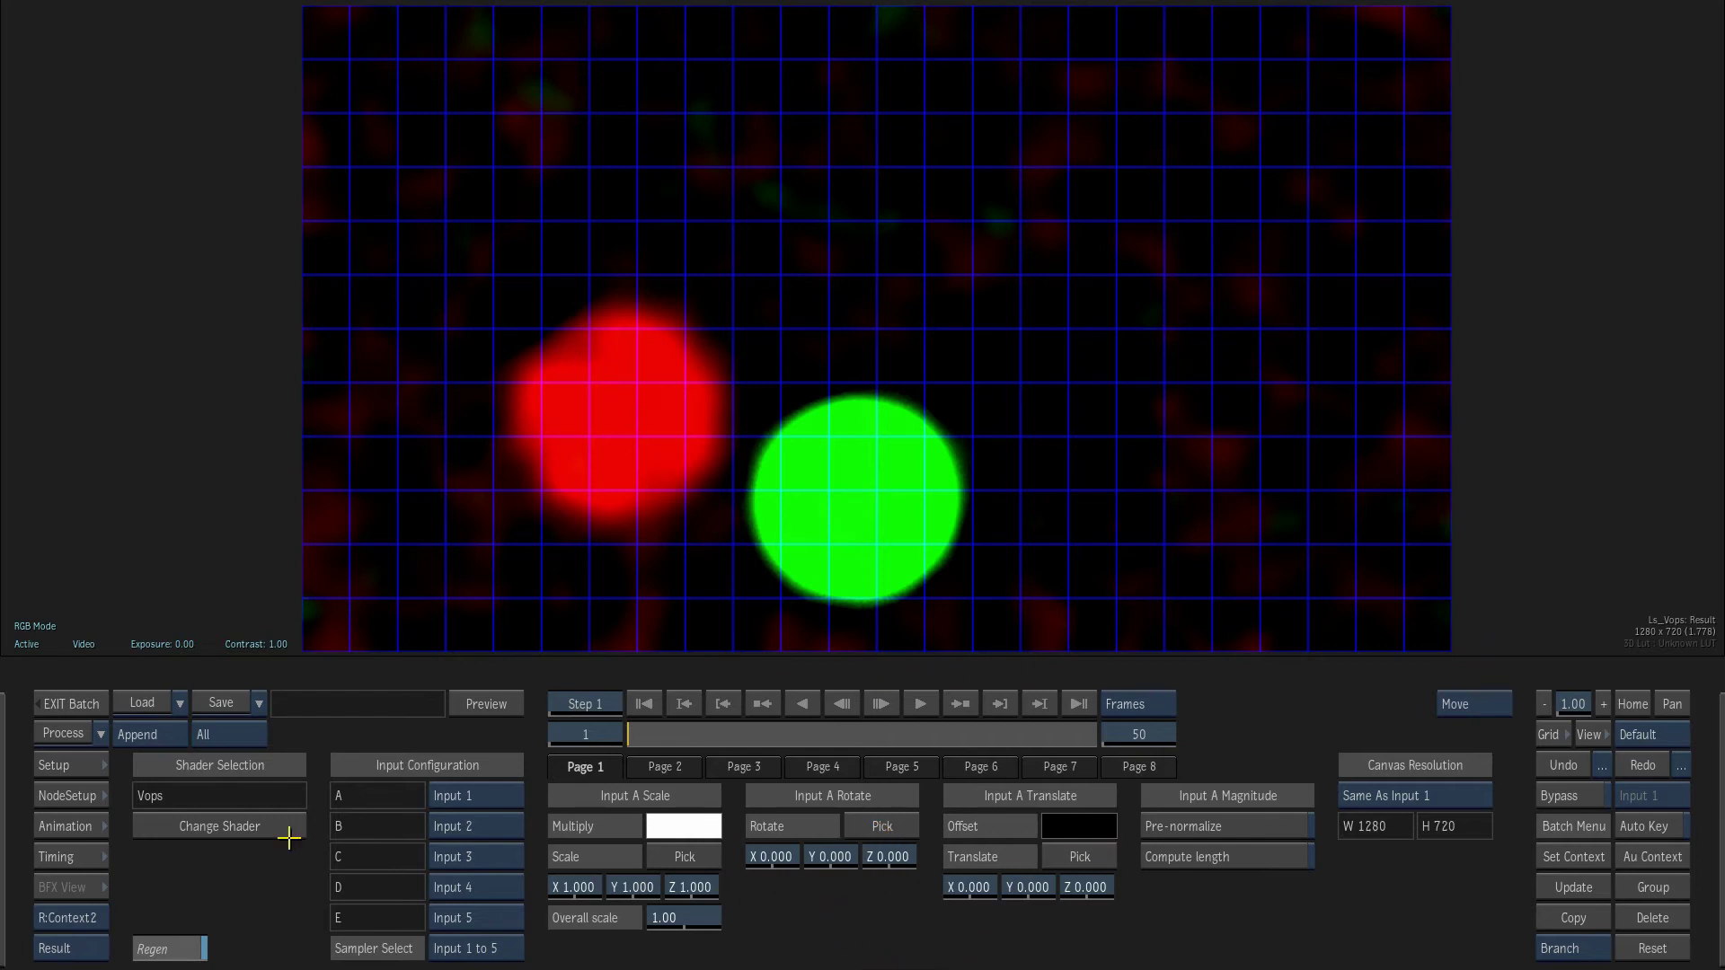
# - View the motion vector icons of moblur5 over the red and green spots at frame 1
pyautogui.press('F4')
pyautogui.doubleClick(994, 119)
pyautogui.press('F4')
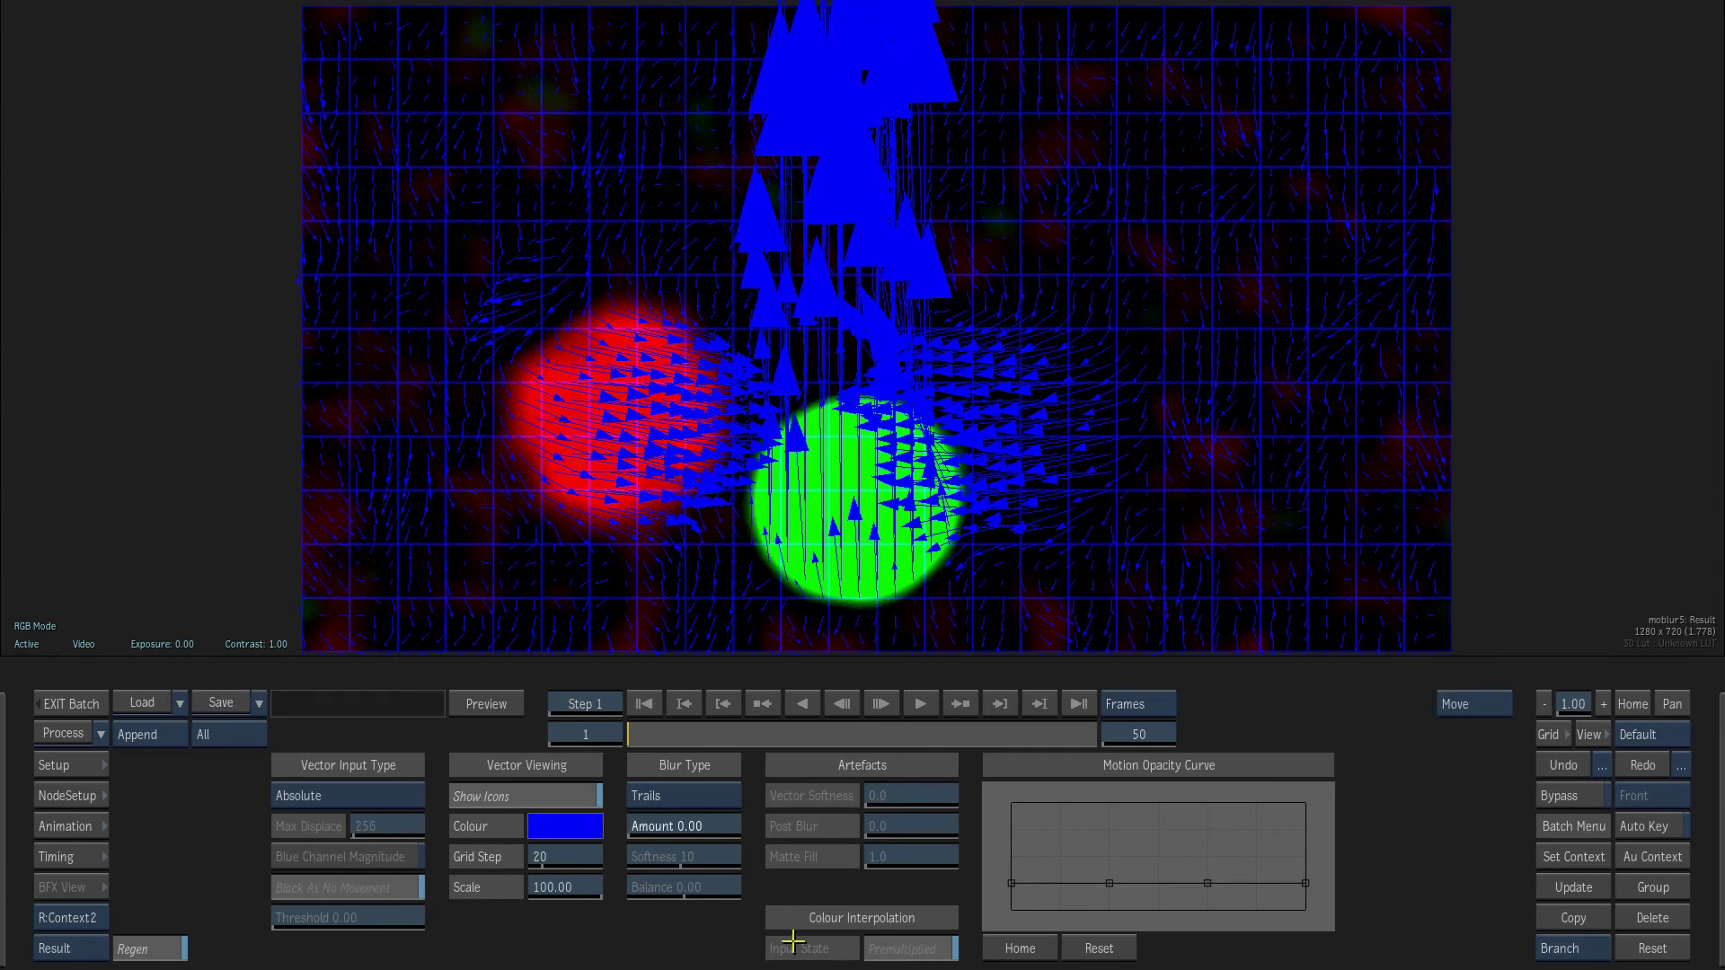
pyautogui.press('F4')
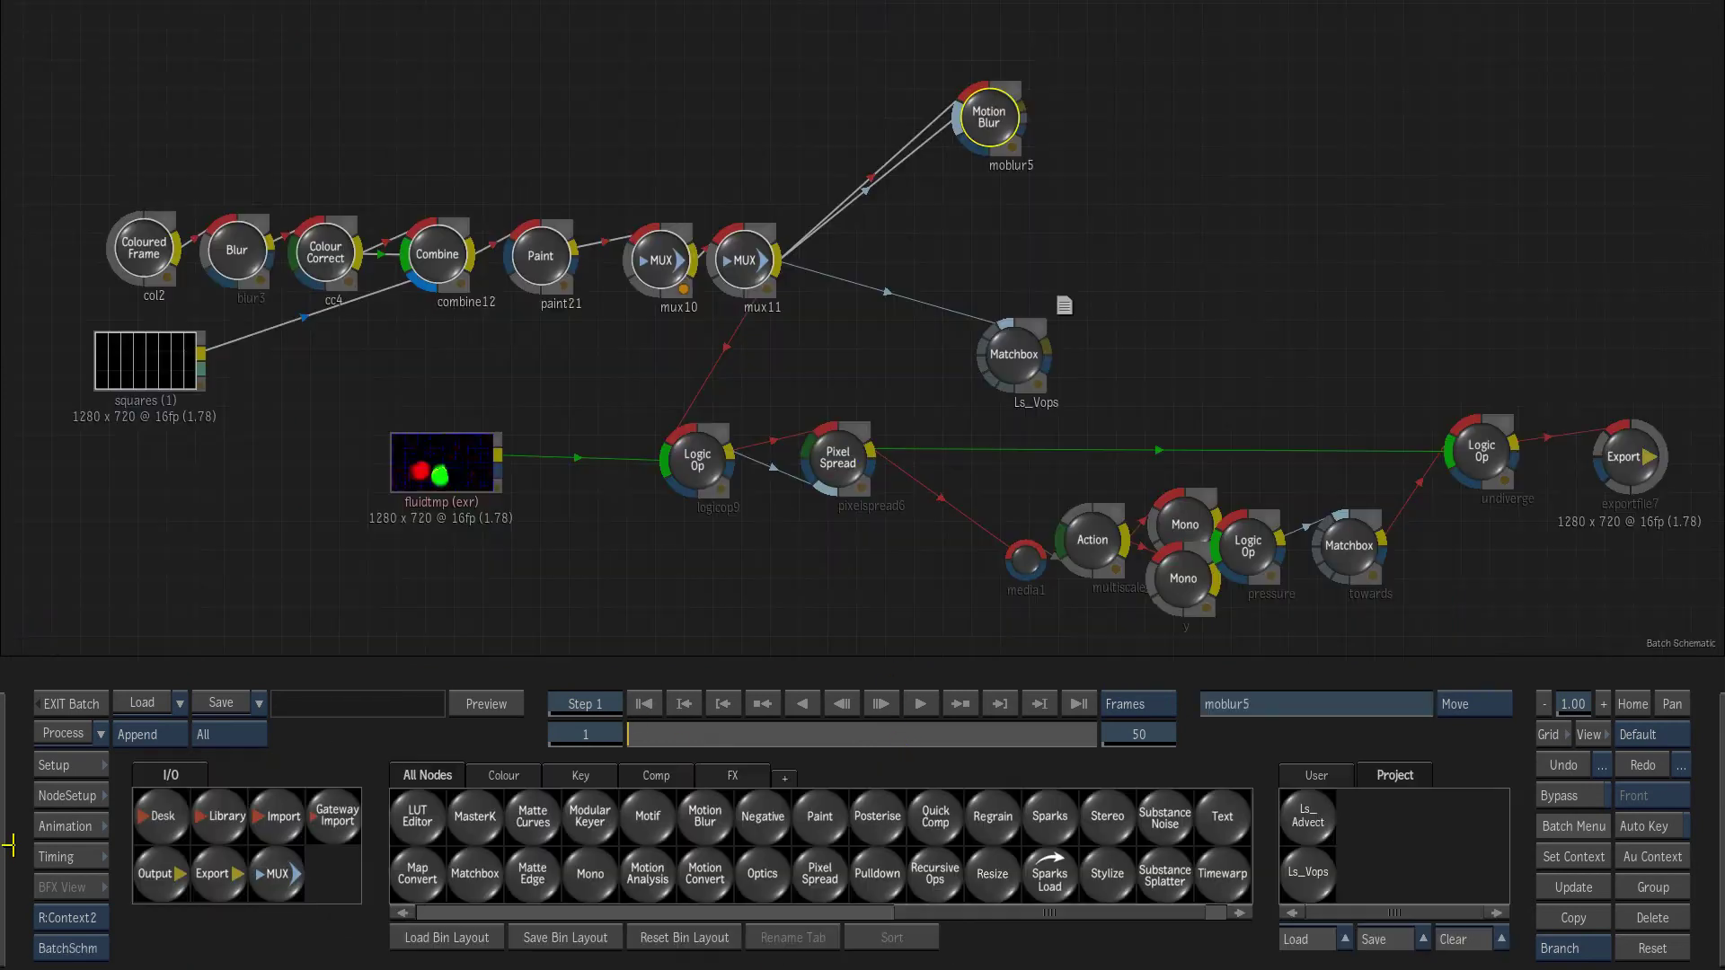
# - Rotate input A of the Ls_Vops node by 67.5 in Z while viewing its result
pyautogui.doubleClick(1008, 354)
pyautogui.press('F4')
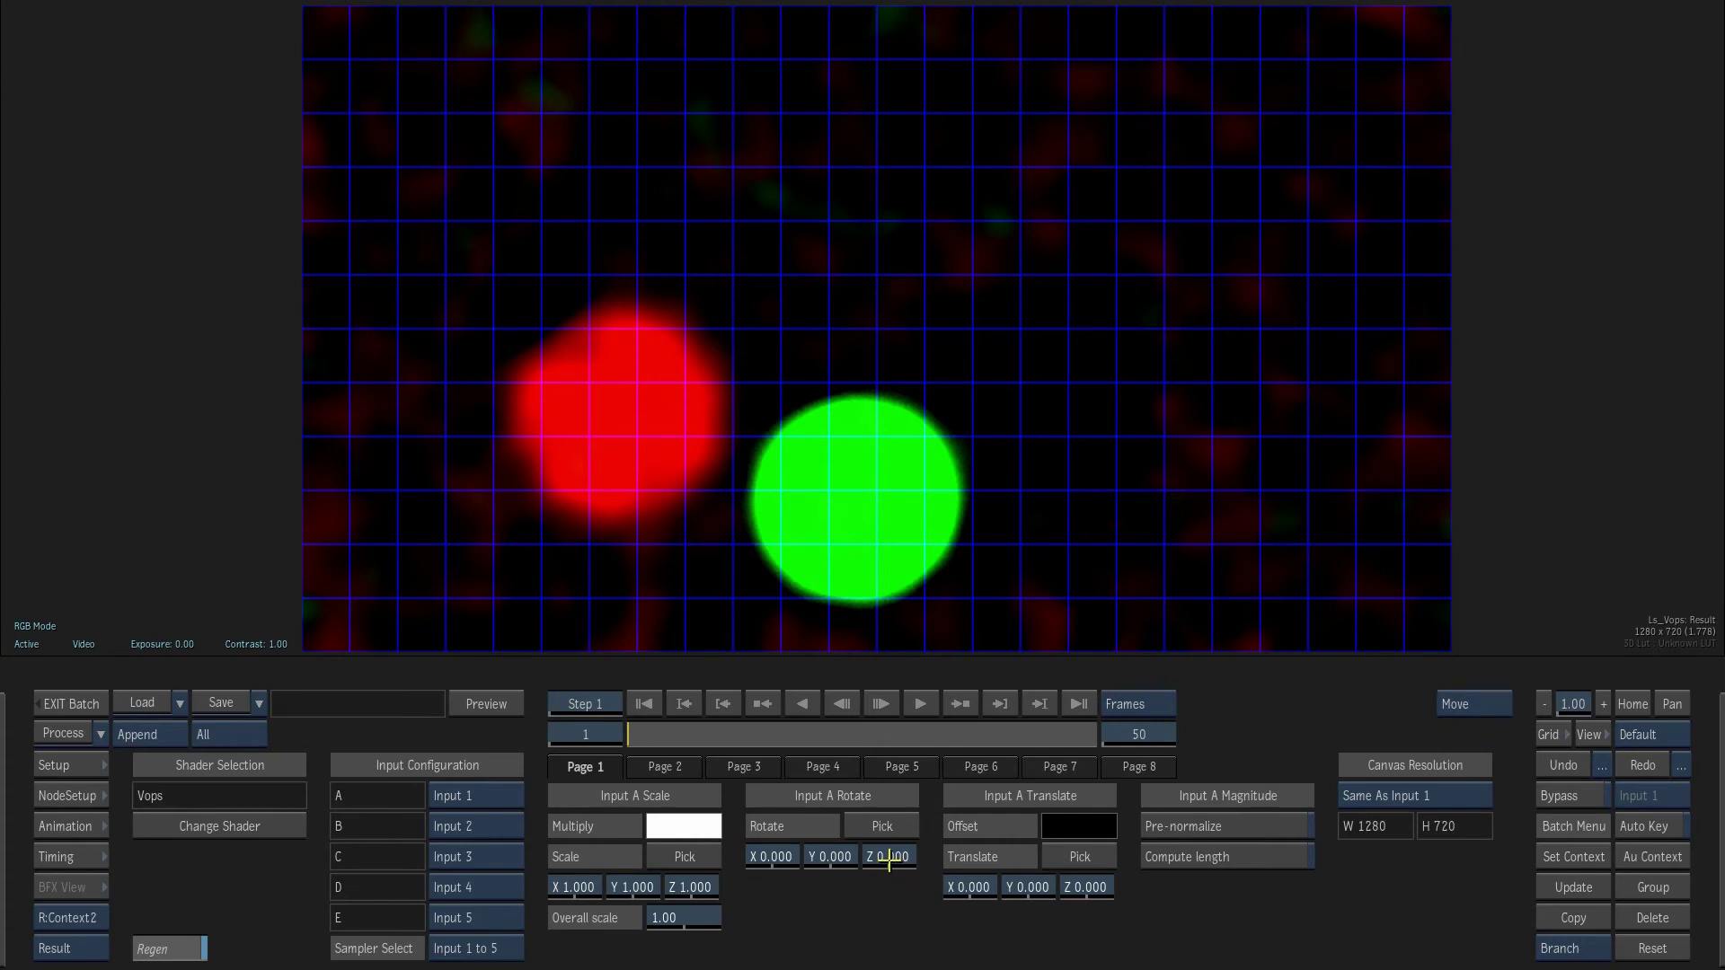
pyautogui.moveTo(889, 860); pyautogui.dragTo(1232, 847)
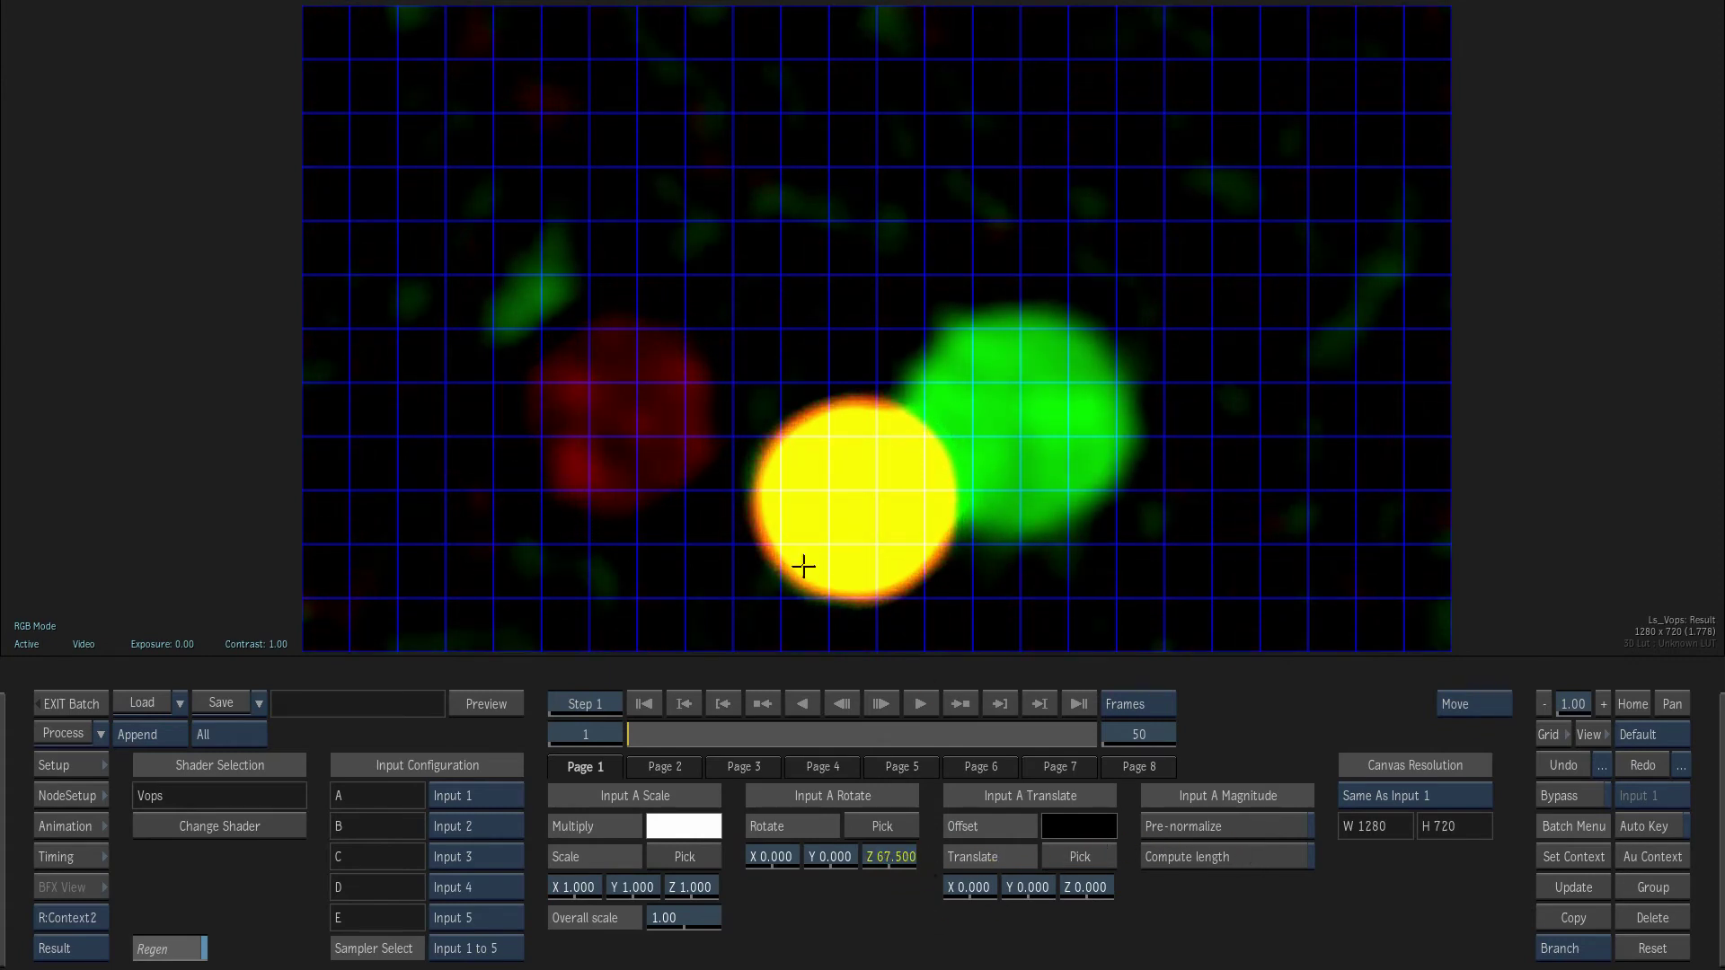
# - Place Ls_Vops between mux11 and moblur5, and view the rotated motion vectors in moblur5
pyautogui.moveTo(4, 803)
pyautogui.click(973, 119)
pyautogui.moveTo(1036, 358); pyautogui.dragTo(934, 284)
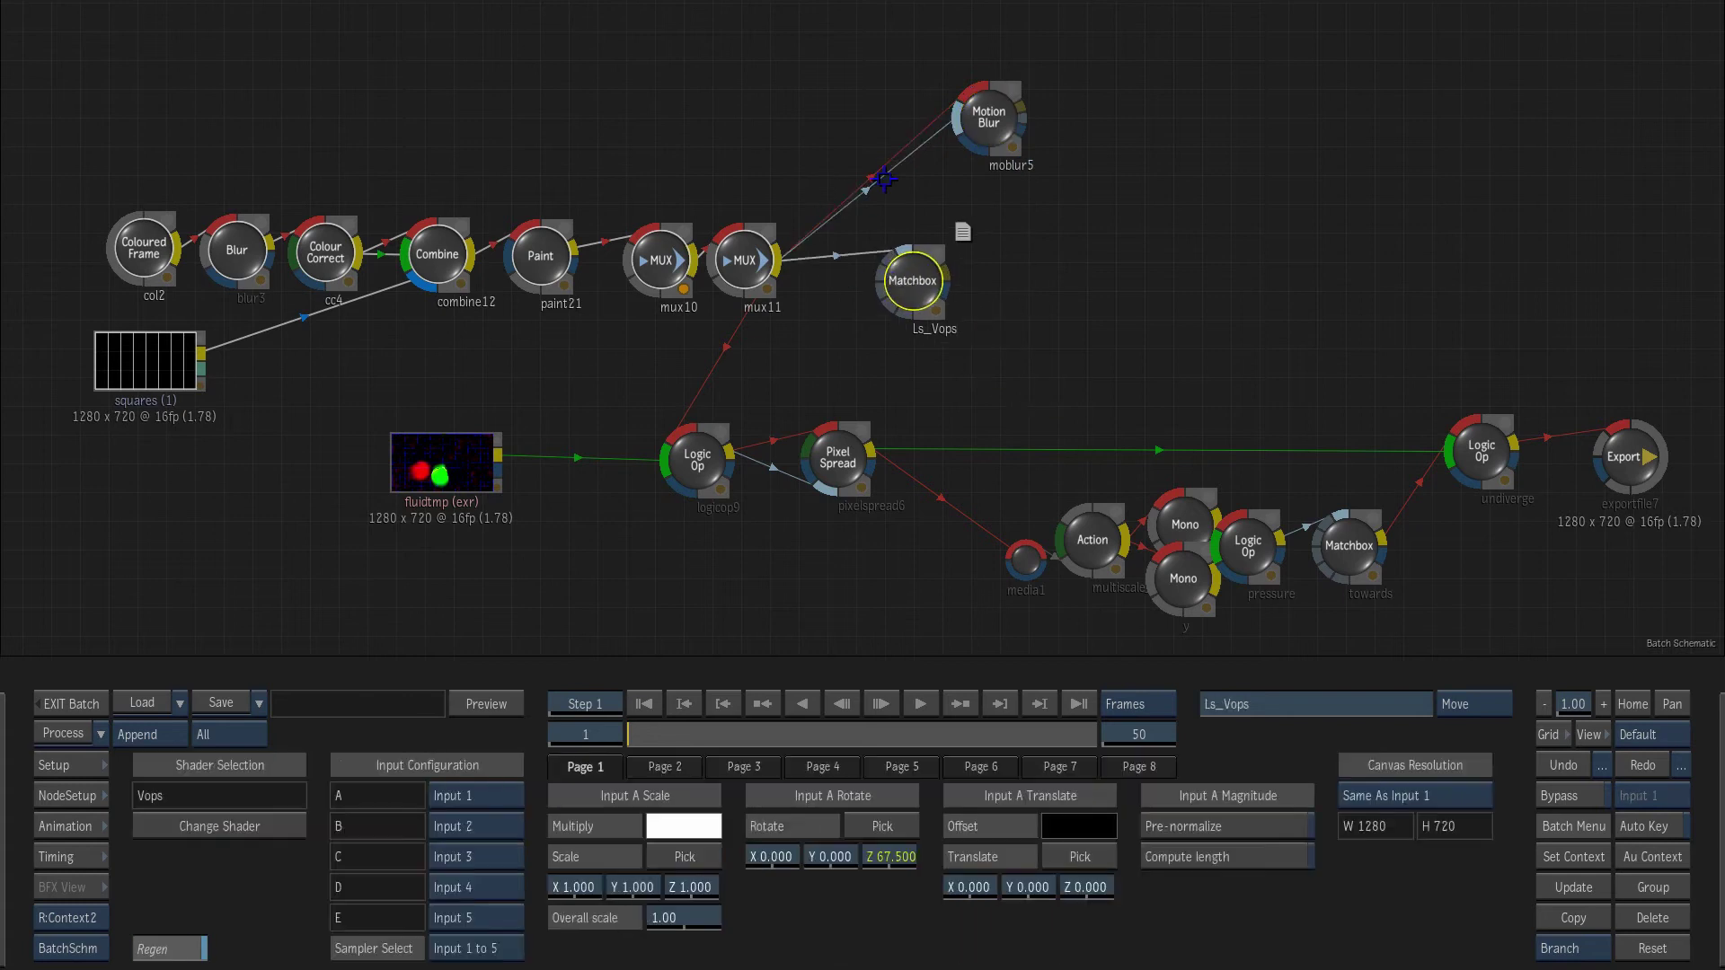
pyautogui.moveTo(979, 135); pyautogui.dragTo(1095, 279)
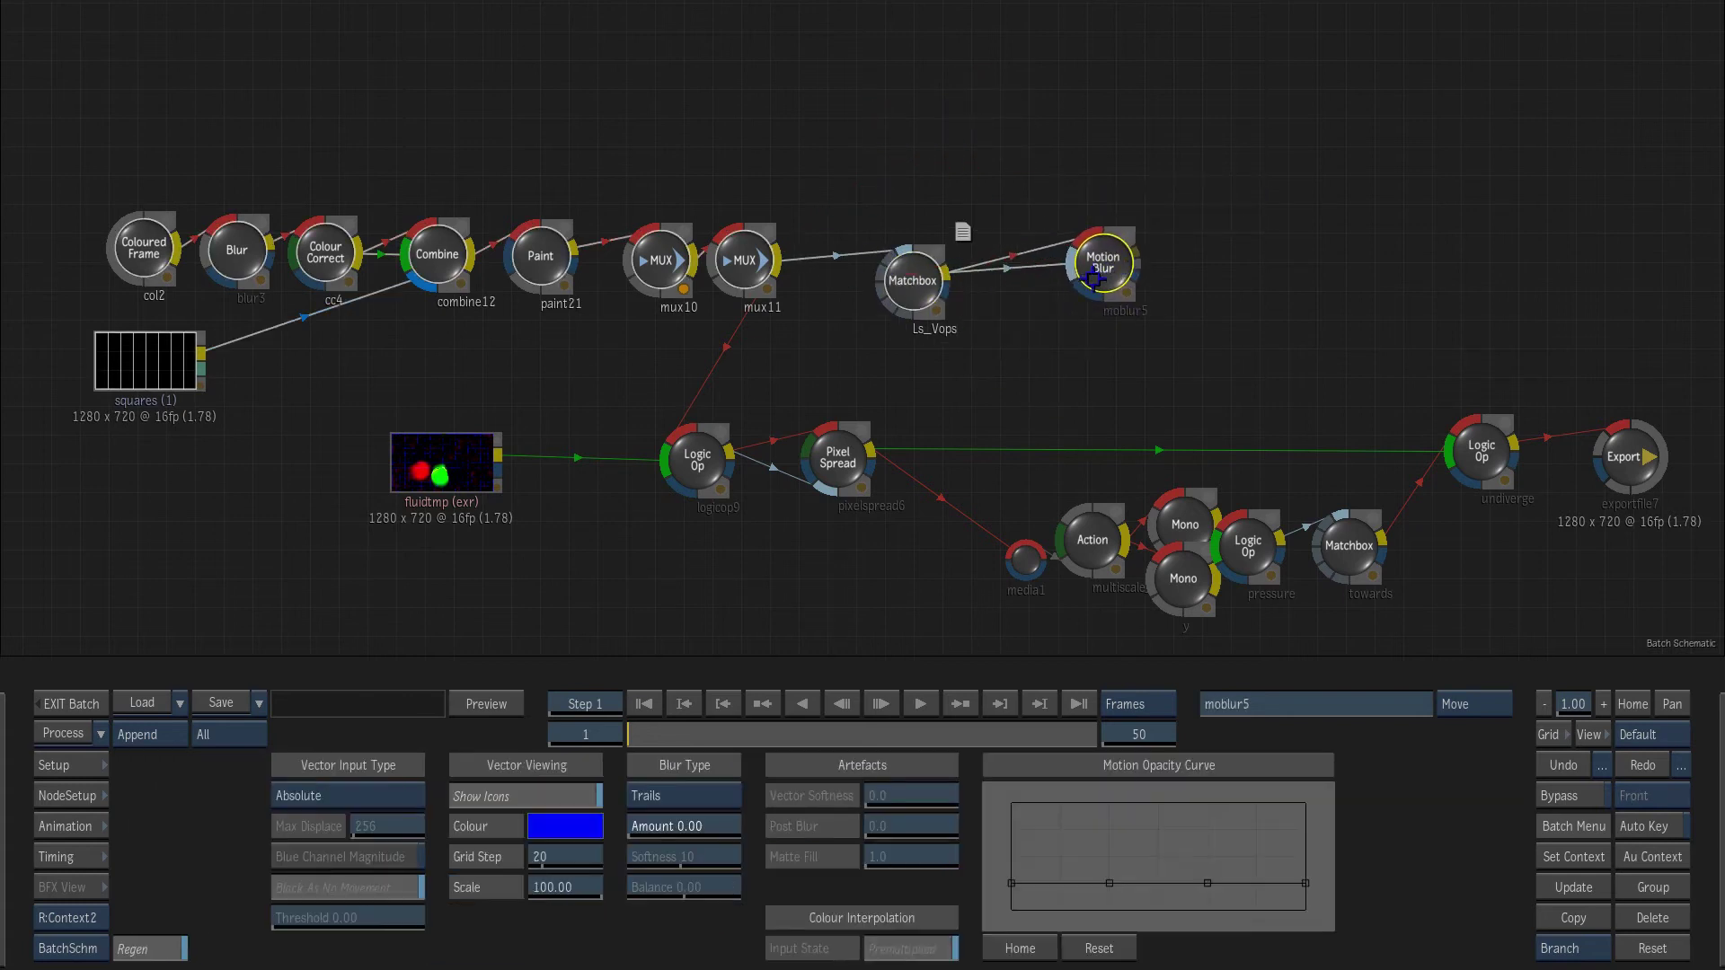
pyautogui.press('F4')
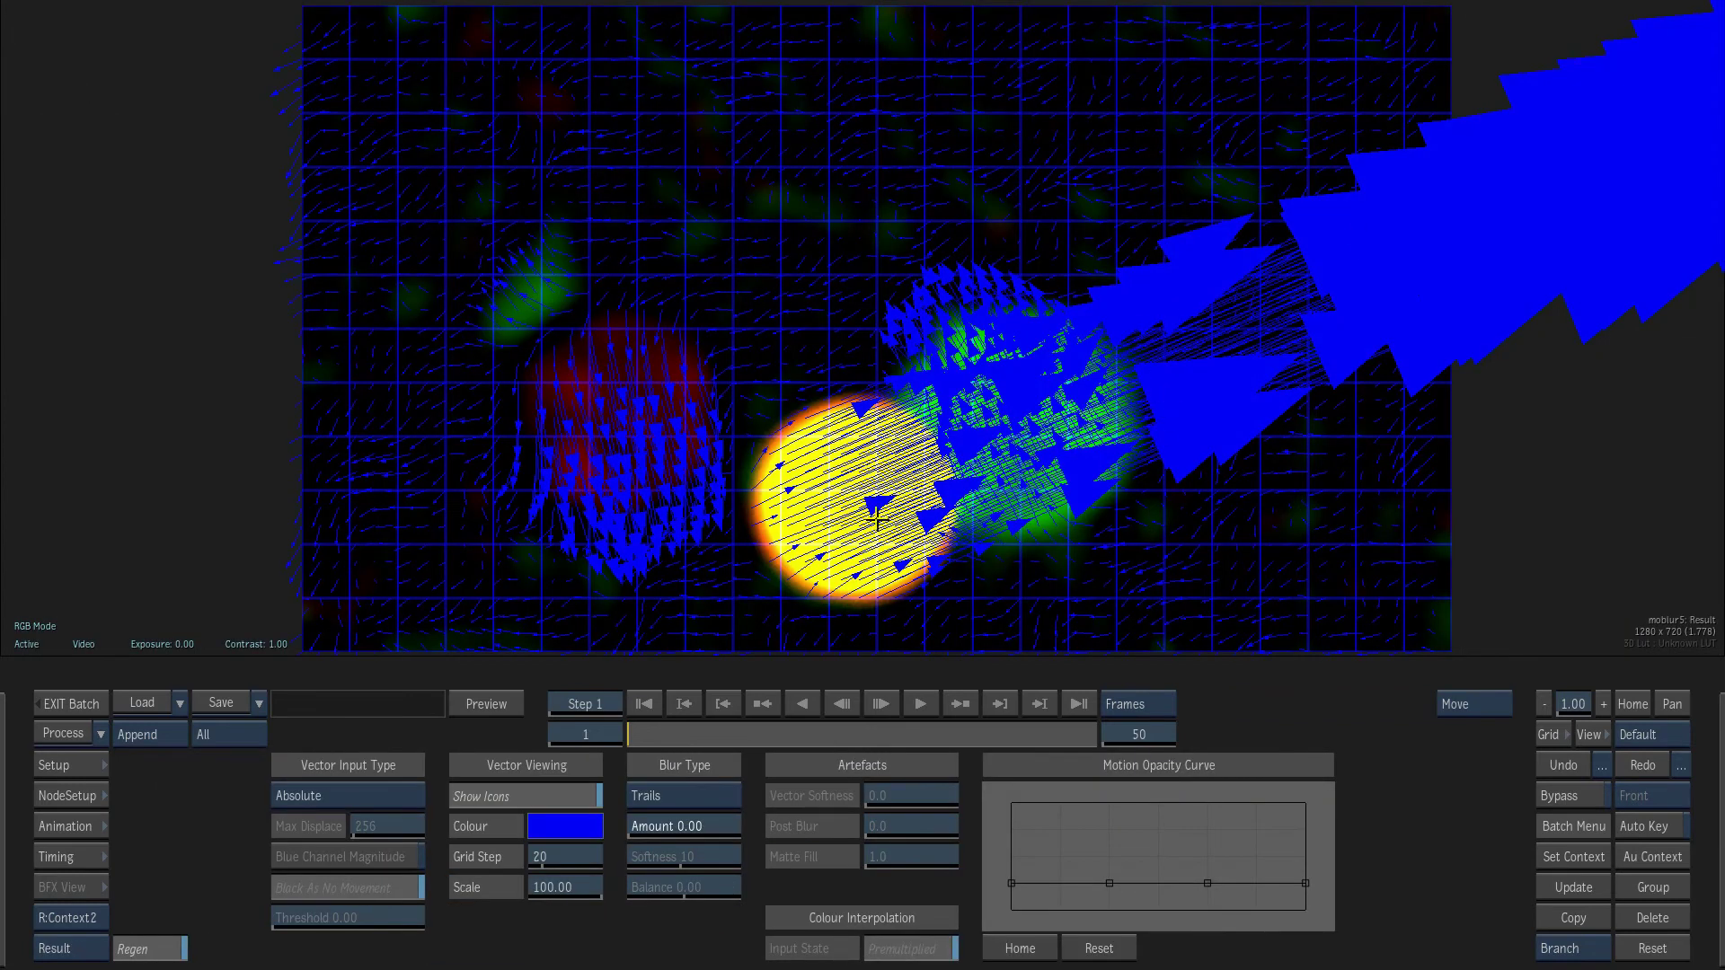
pyautogui.press('F4')
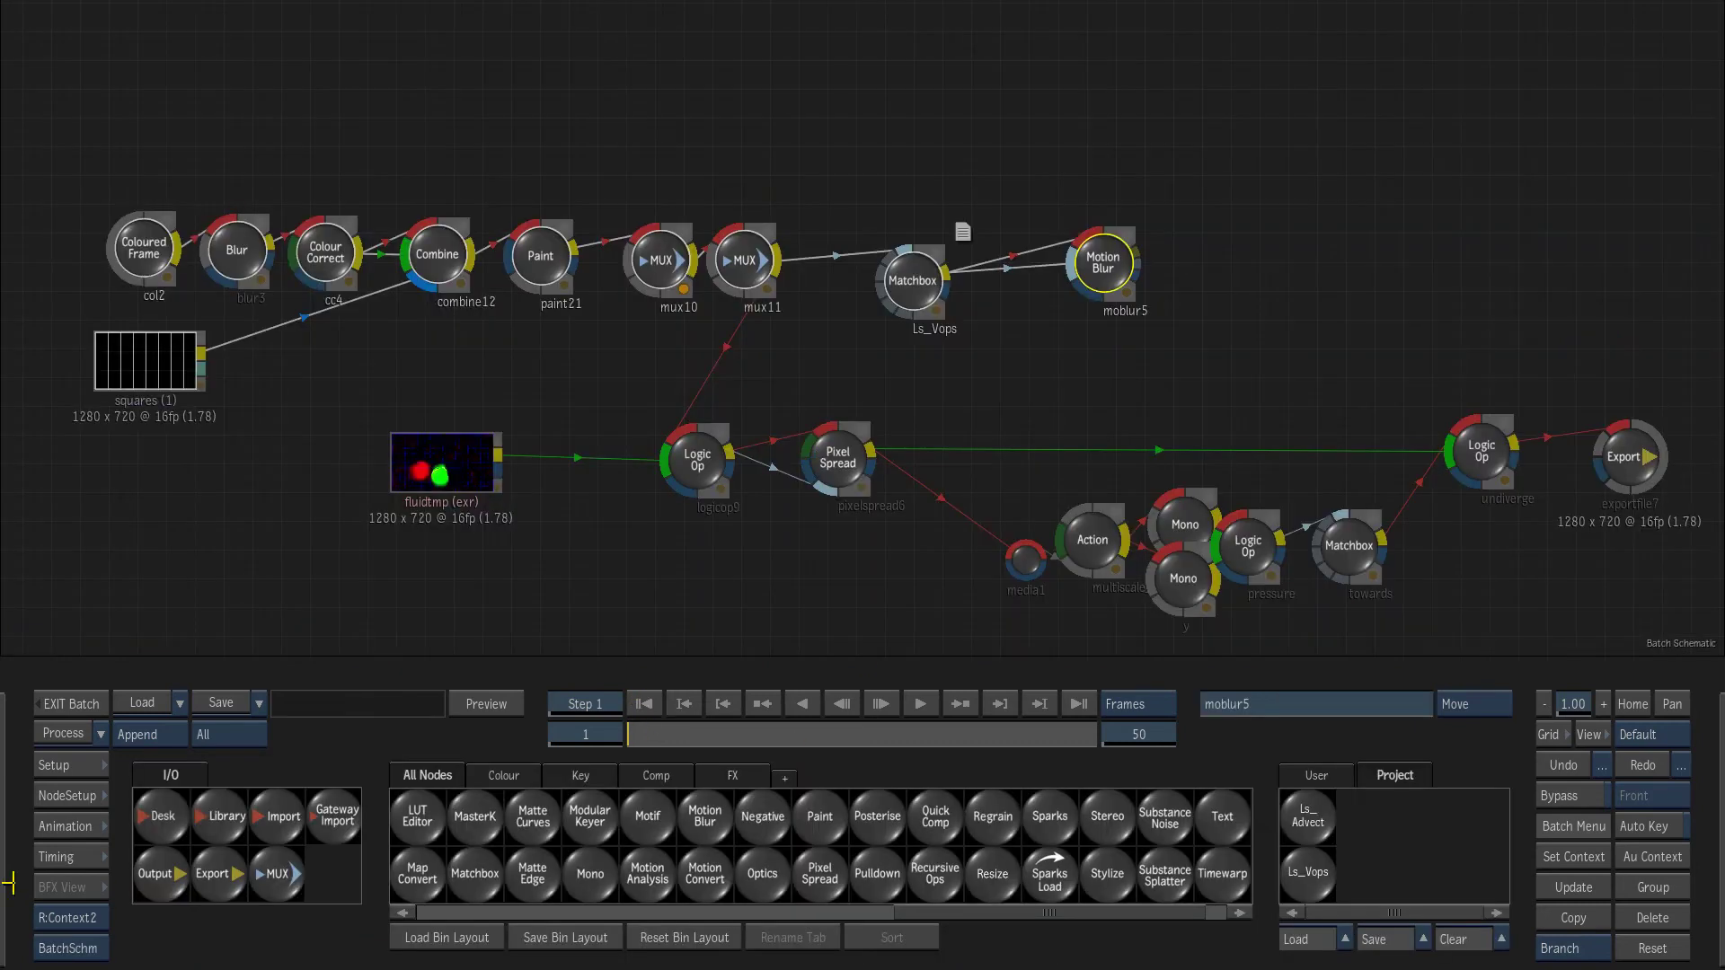
# - Detach moblur5 and Ls_Vops from the chain, connect fluidtmp to Ls_Vops, and reset only the selected Ls_Vops node
pyautogui.moveTo(958, 283)
pyautogui.mouseDown()
pyautogui.moveTo(1019, 232)
pyautogui.moveTo(1017, 473)
pyautogui.moveTo(866, 126)
pyautogui.mouseUp()
pyautogui.moveTo(841, 269); pyautogui.dragTo(649, 590)
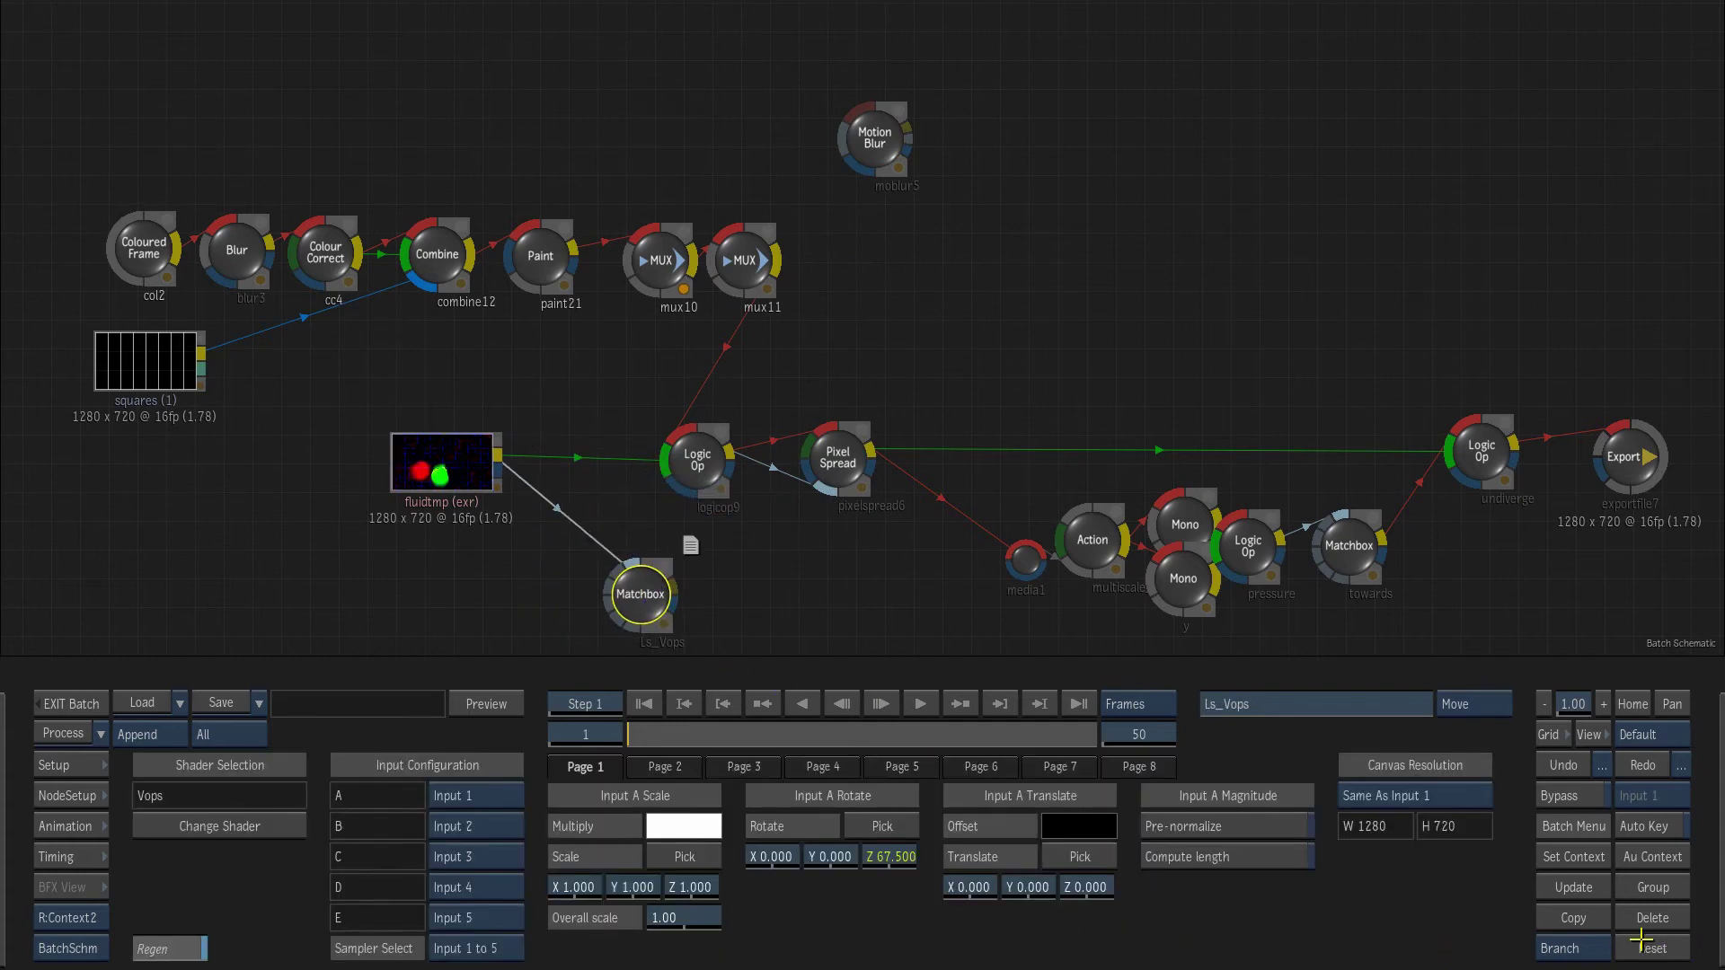
pyautogui.click(1598, 946)
pyautogui.click(1552, 927)
pyautogui.click(1641, 945)
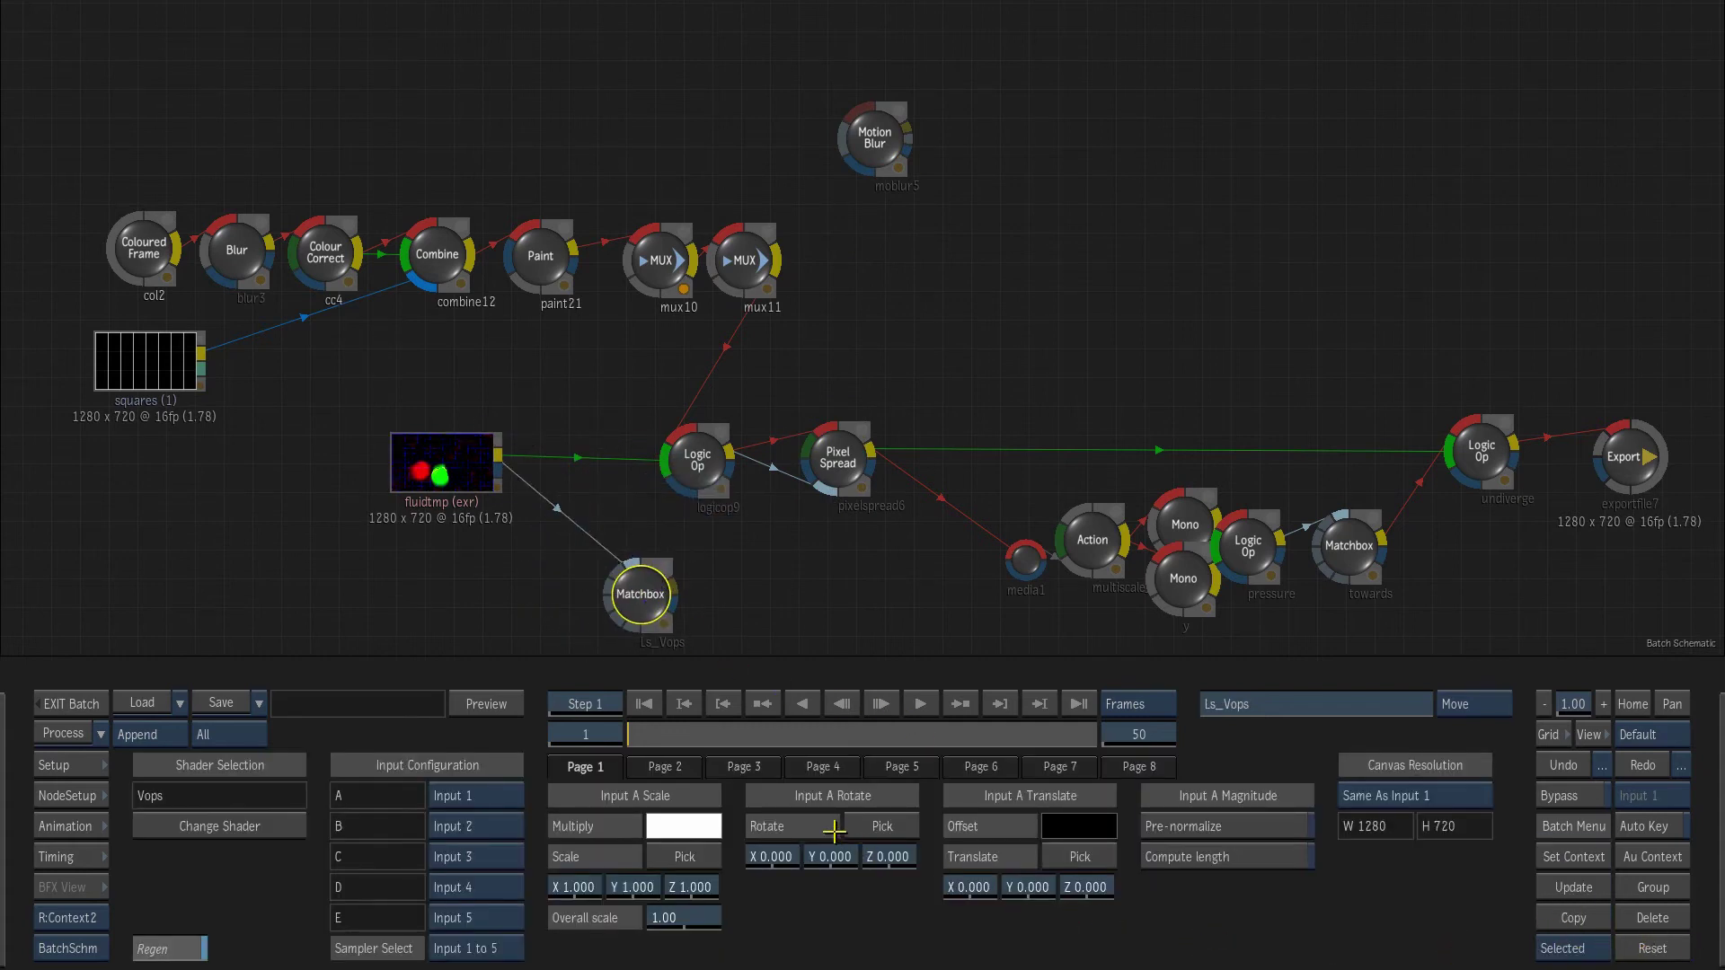
# - Make Ls_Vops compute the length of input A with its Z scale at 0, and scrub the result to frame 36
pyautogui.moveTo(624, 585); pyautogui.dragTo(605, 568)
pyautogui.press('F4')
pyautogui.click(1256, 860)
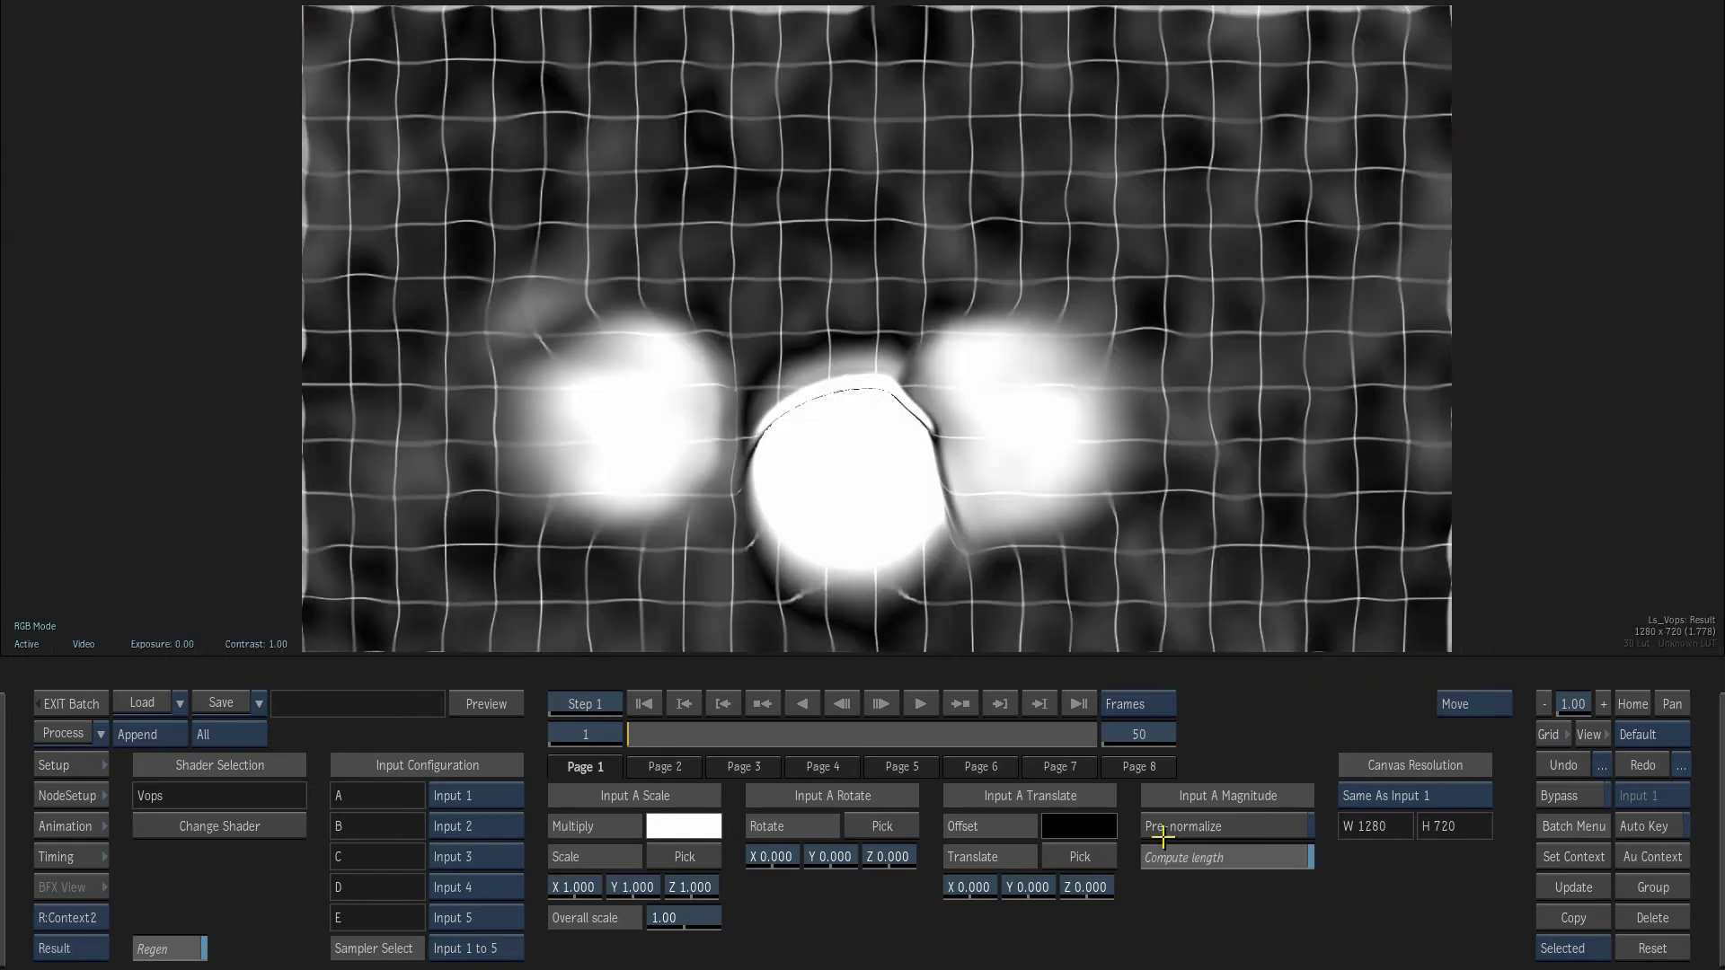
pyautogui.click(707, 888)
pyautogui.write('0')
pyautogui.press('Return')
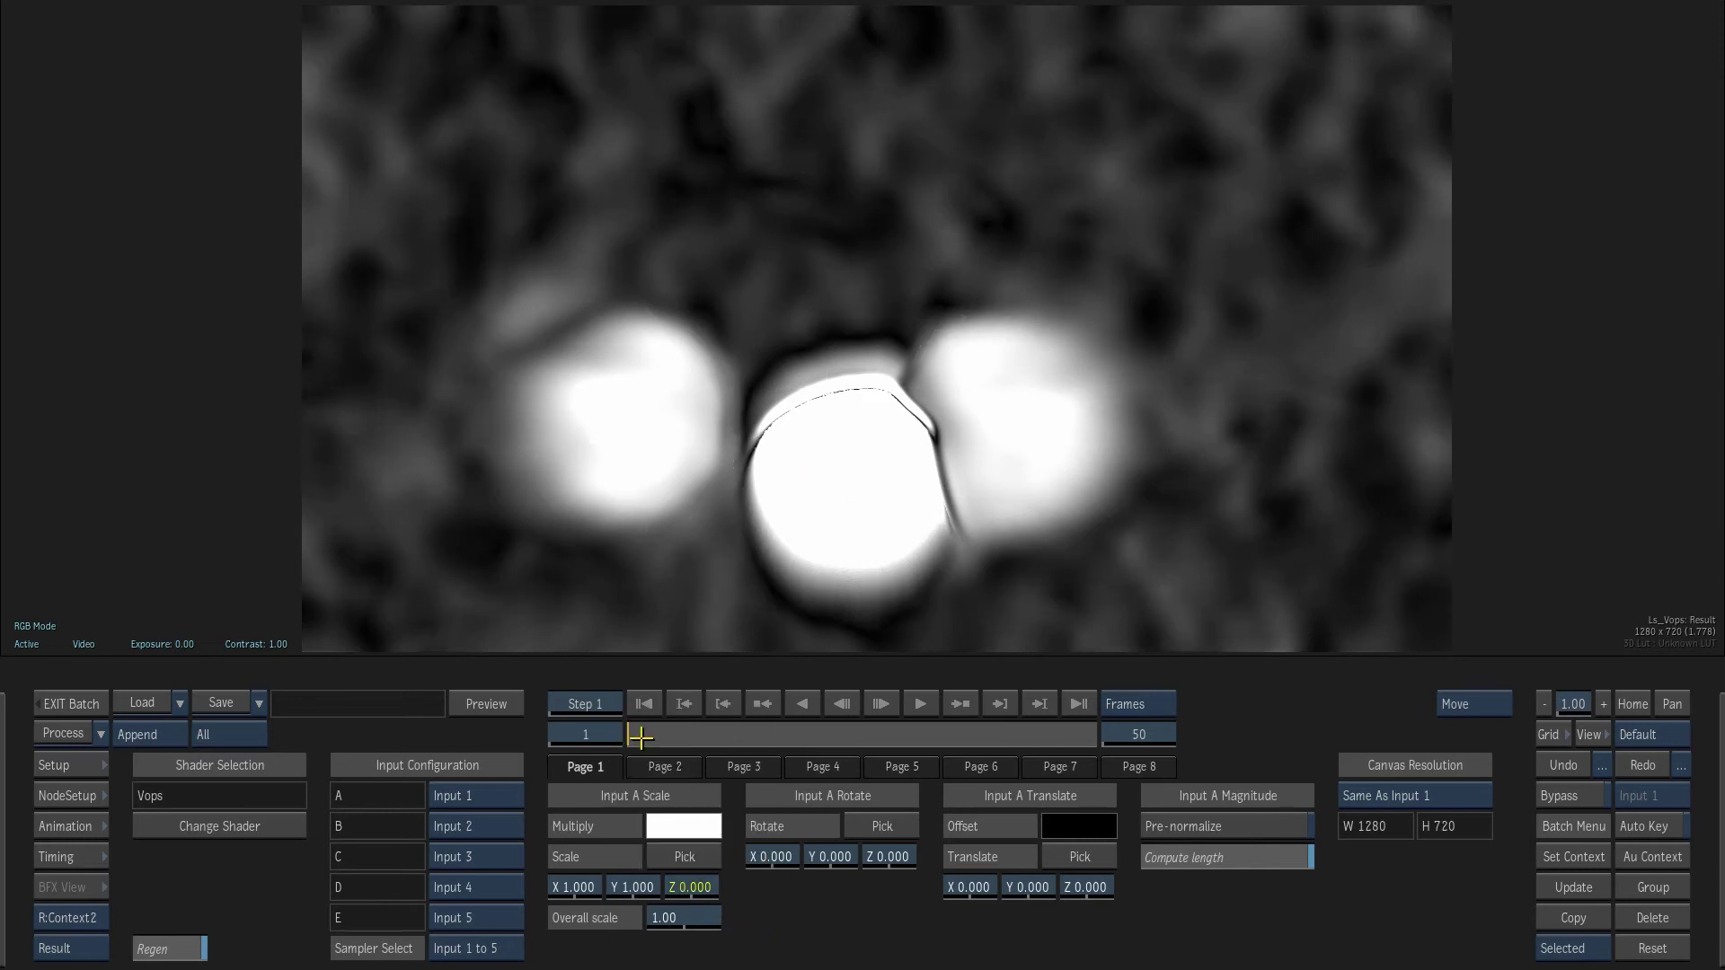
pyautogui.moveTo(640, 737); pyautogui.dragTo(961, 734)
# - Add a Bump Displace node fed by Ls_Vops and raise its bump height to 29.70
pyautogui.moveTo(2, 796)
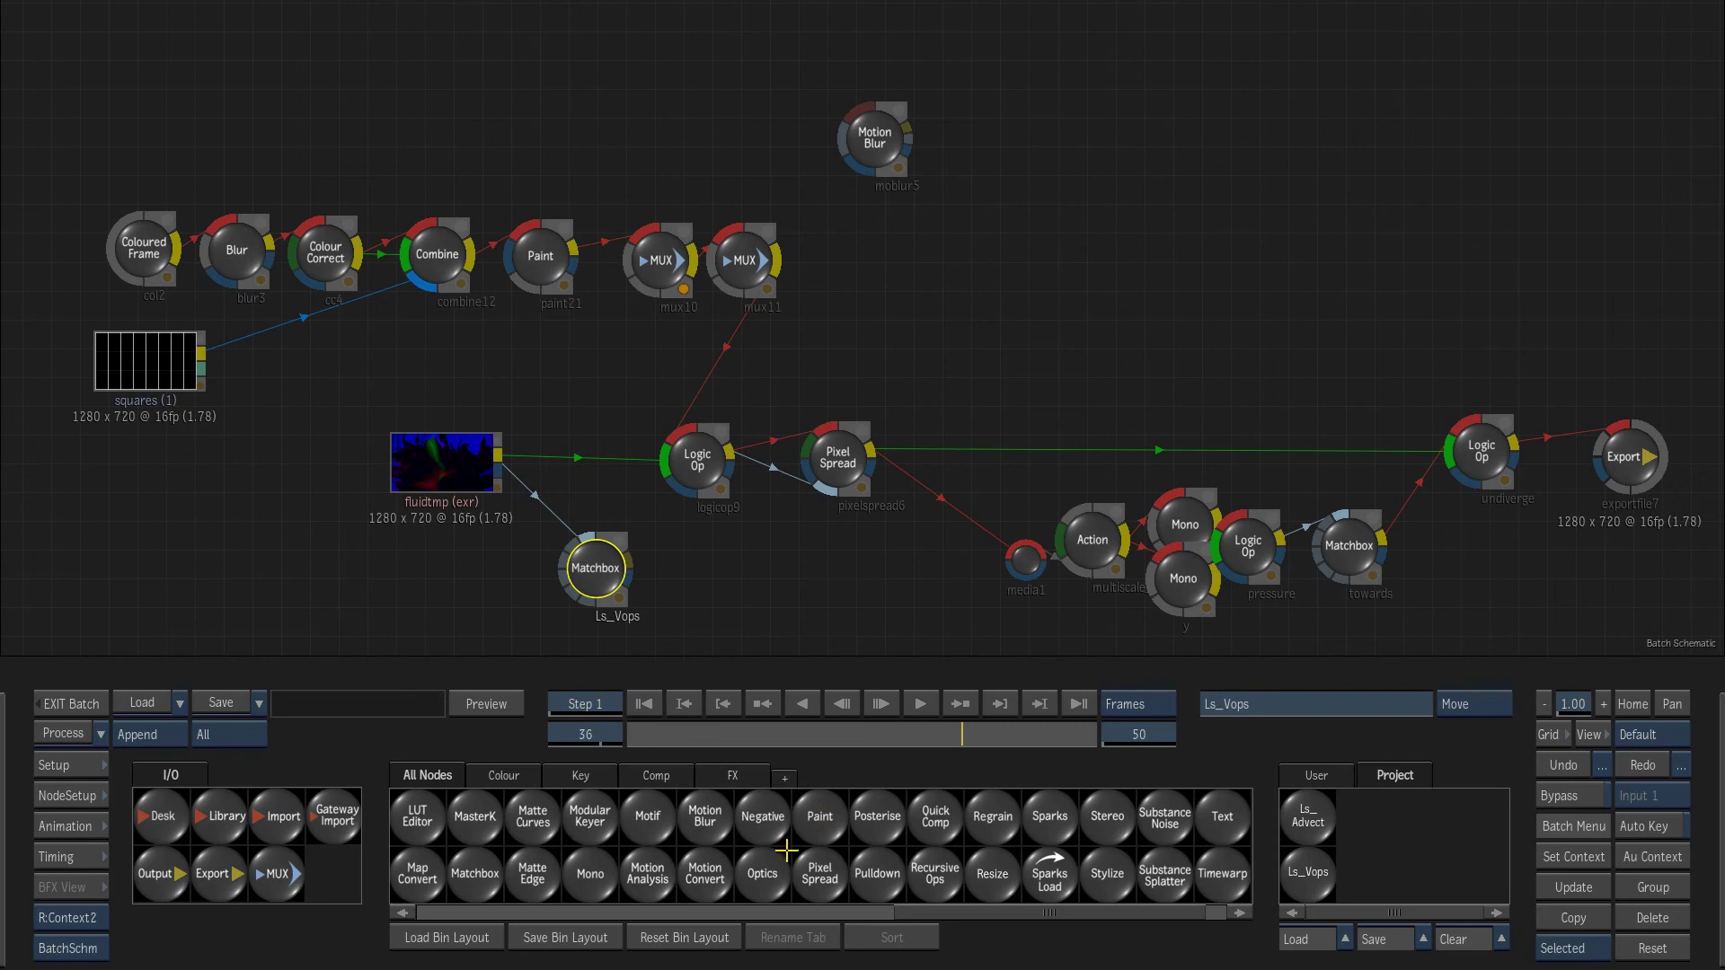
pyautogui.scroll(5, 786, 850)
pyautogui.moveTo(649, 873); pyautogui.dragTo(735, 580)
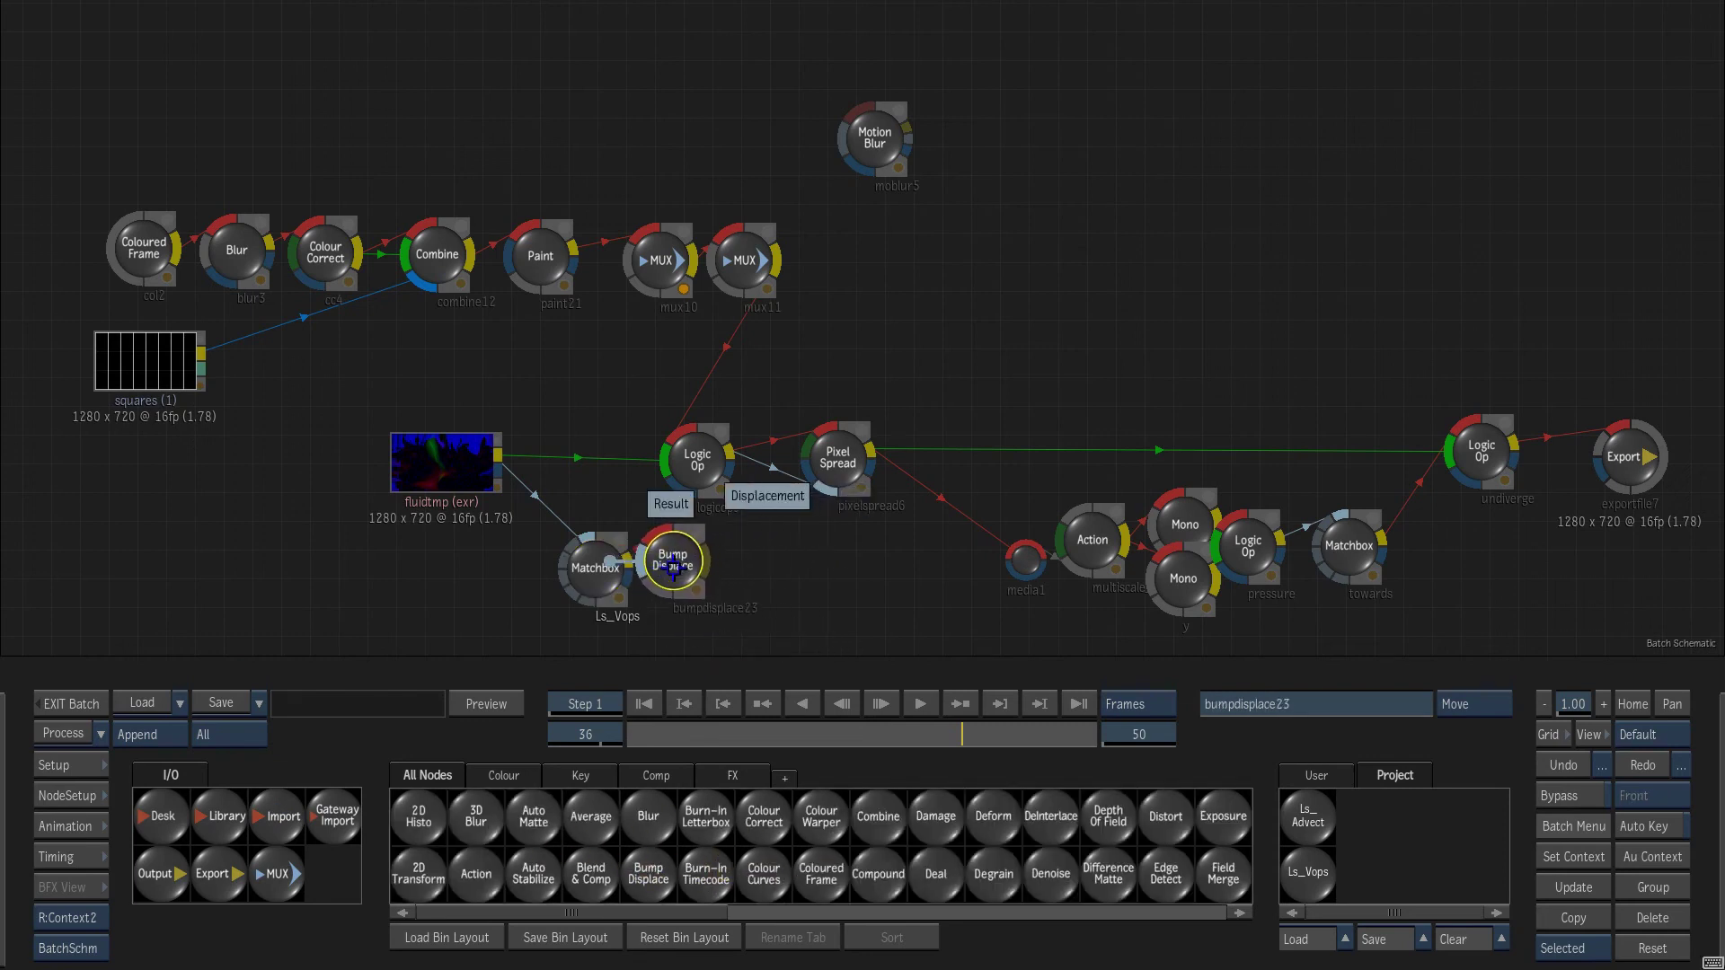
pyautogui.doubleClick(735, 579)
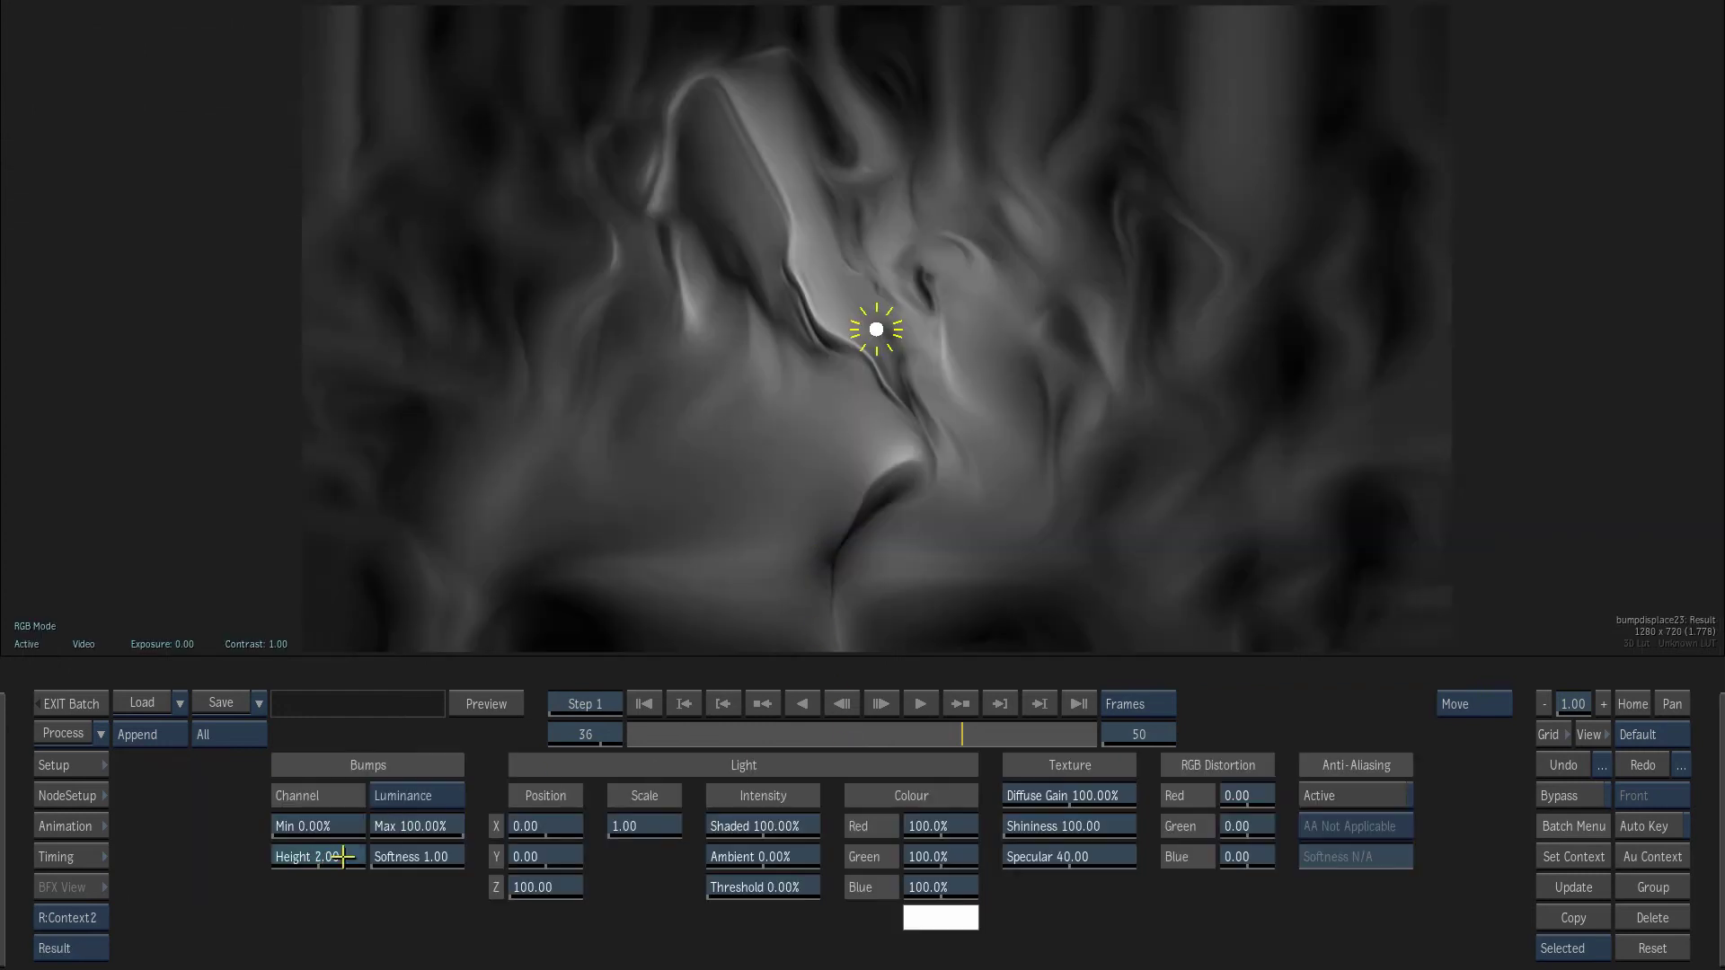
pyautogui.moveTo(360, 859); pyautogui.dragTo(770, 826)
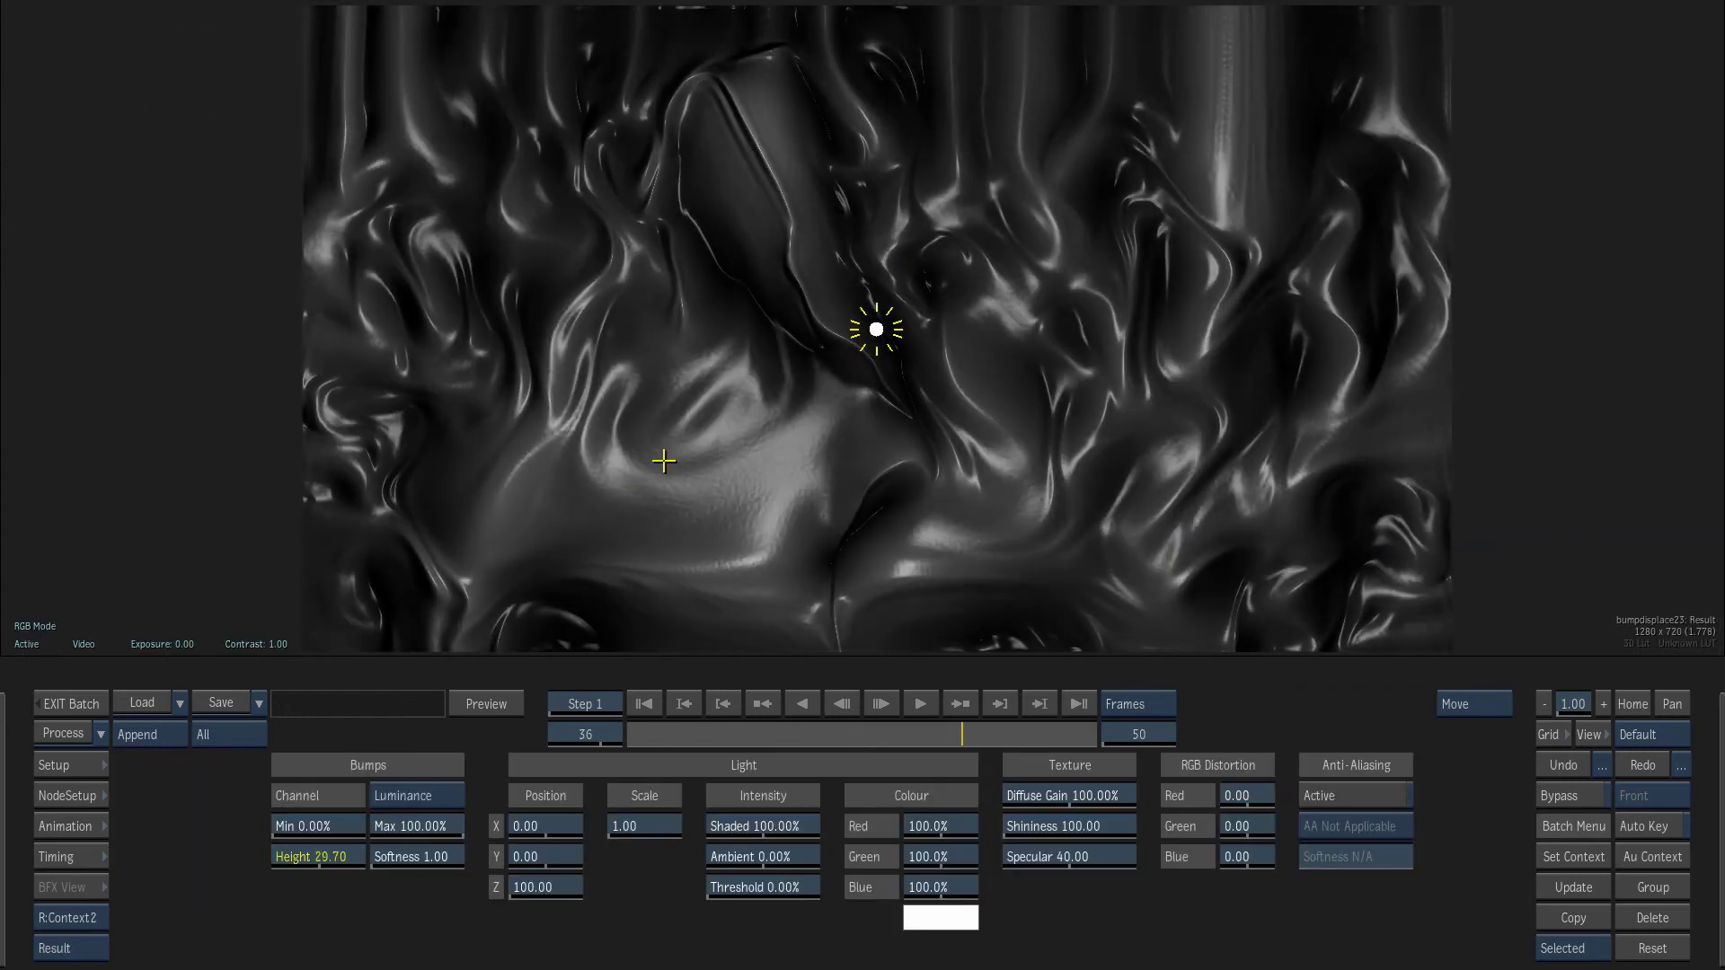
# - Move the bump light to about X 365.78, Y 206.79, playing the shaded fluid to judge the lighting
pyautogui.moveTo(877, 333); pyautogui.dragTo(772, 492)
pyautogui.click(922, 709)
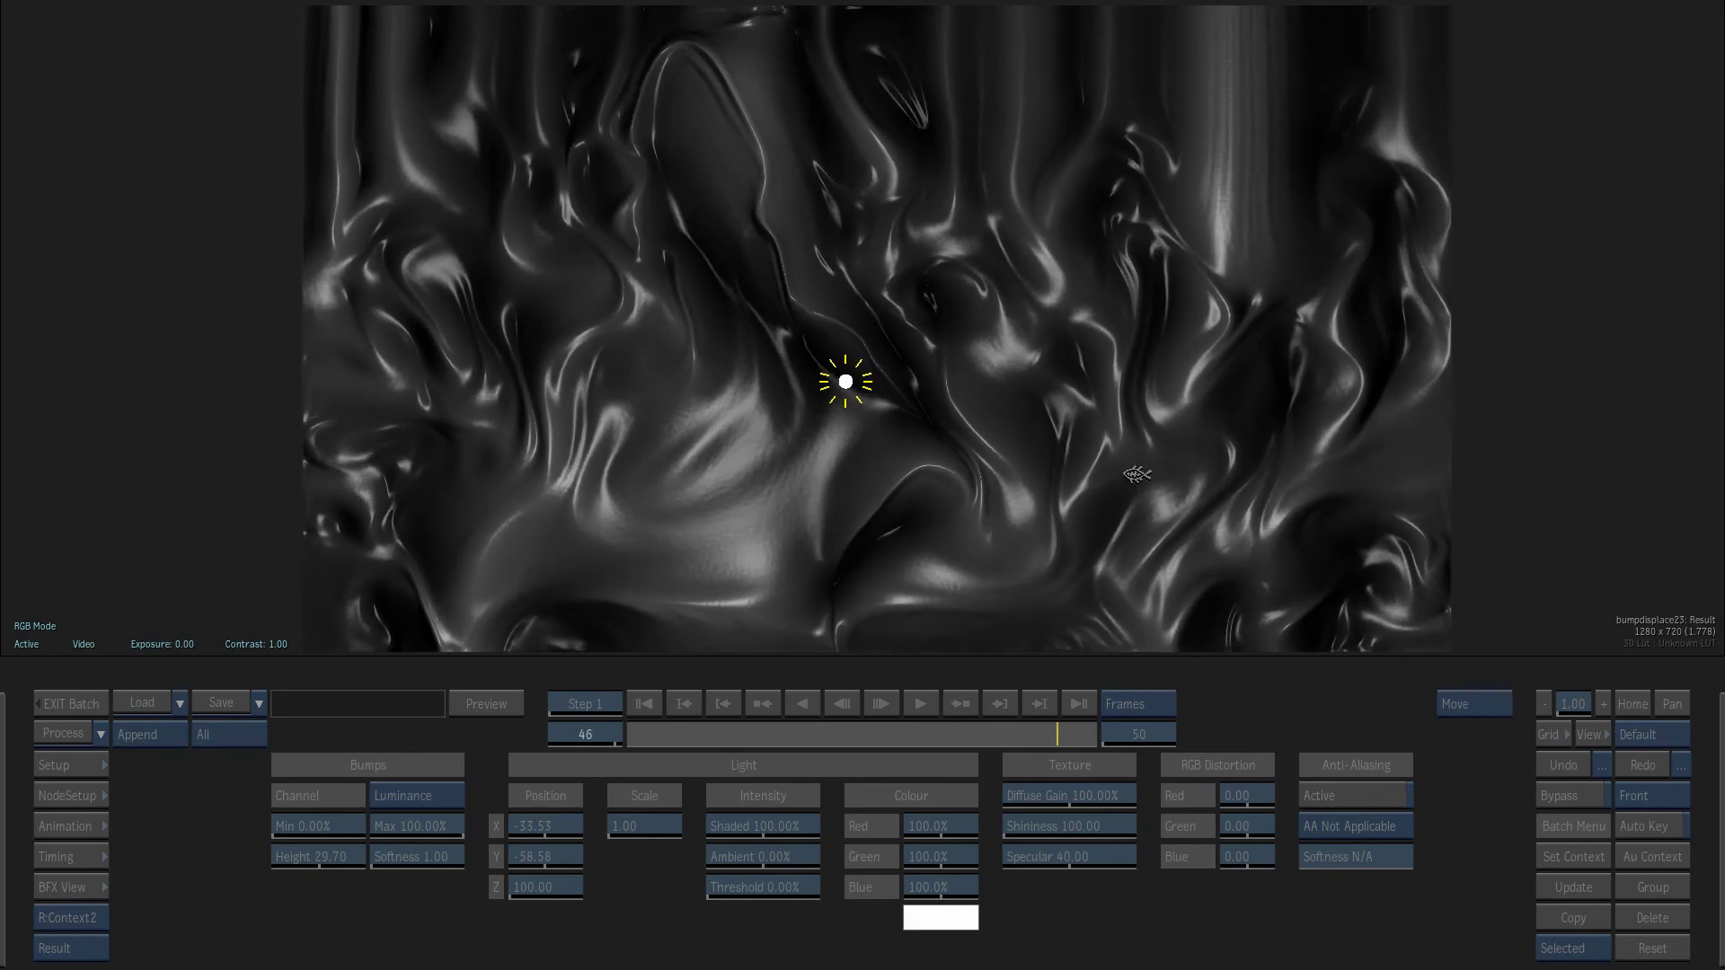
pyautogui.moveTo(840, 362); pyautogui.dragTo(1252, 167)
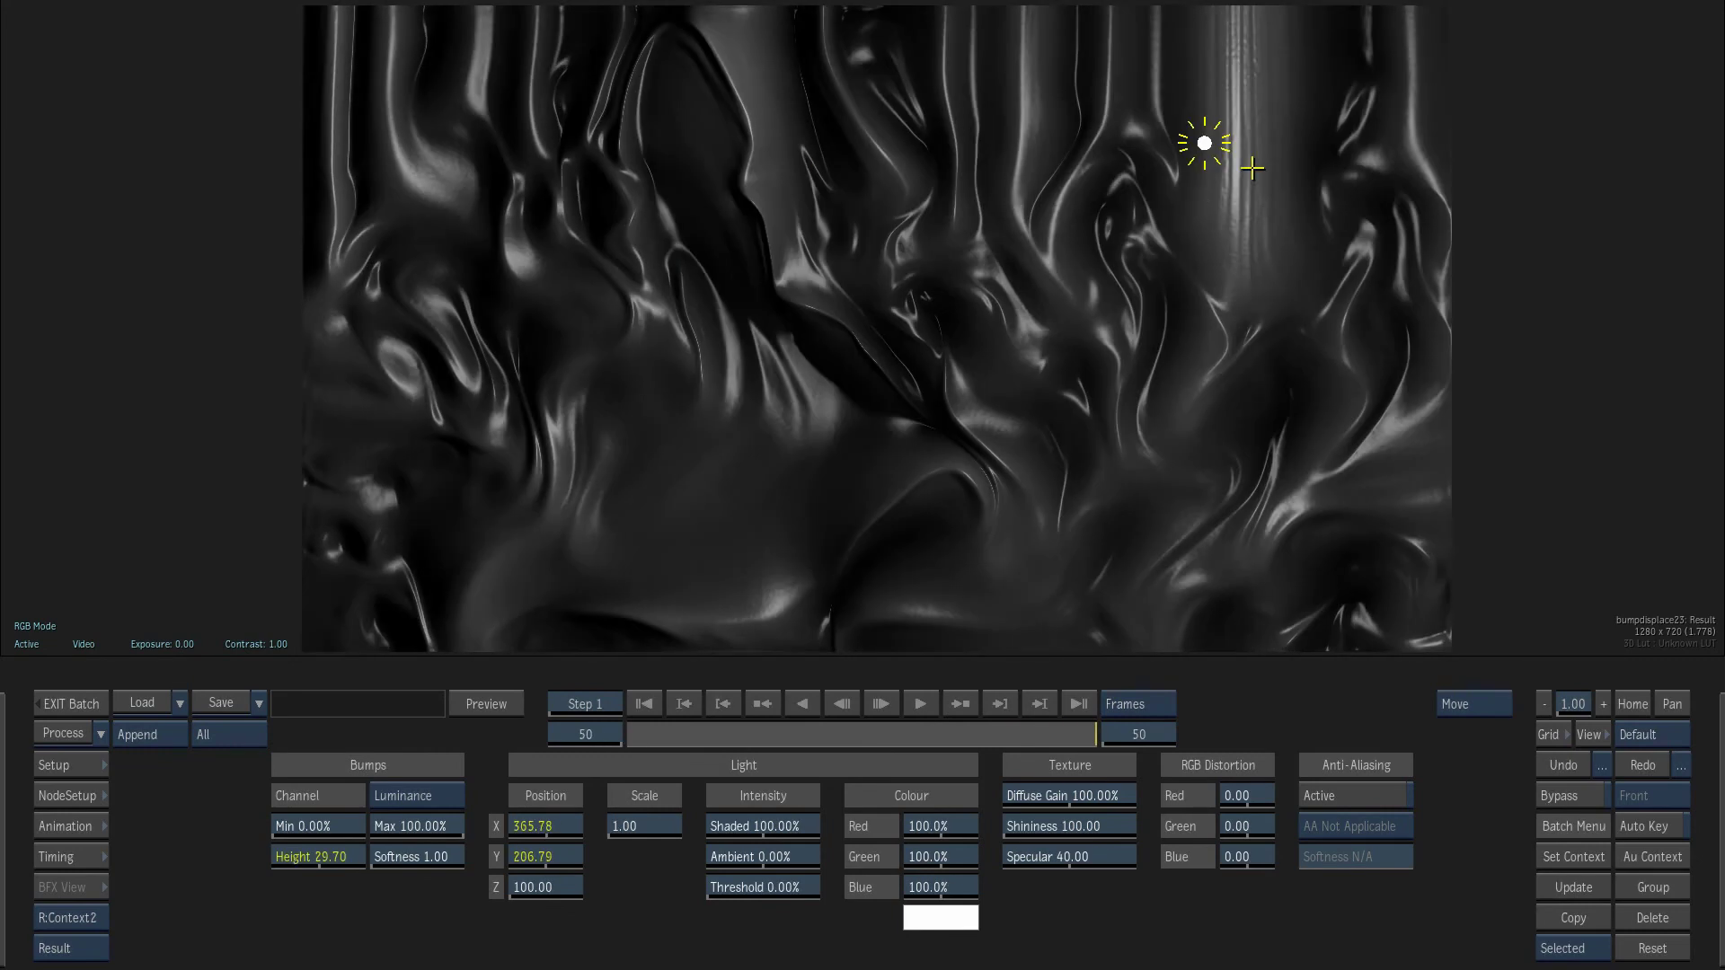
pyautogui.click(681, 710)
pyautogui.click(920, 704)
pyautogui.moveTo(2, 862)
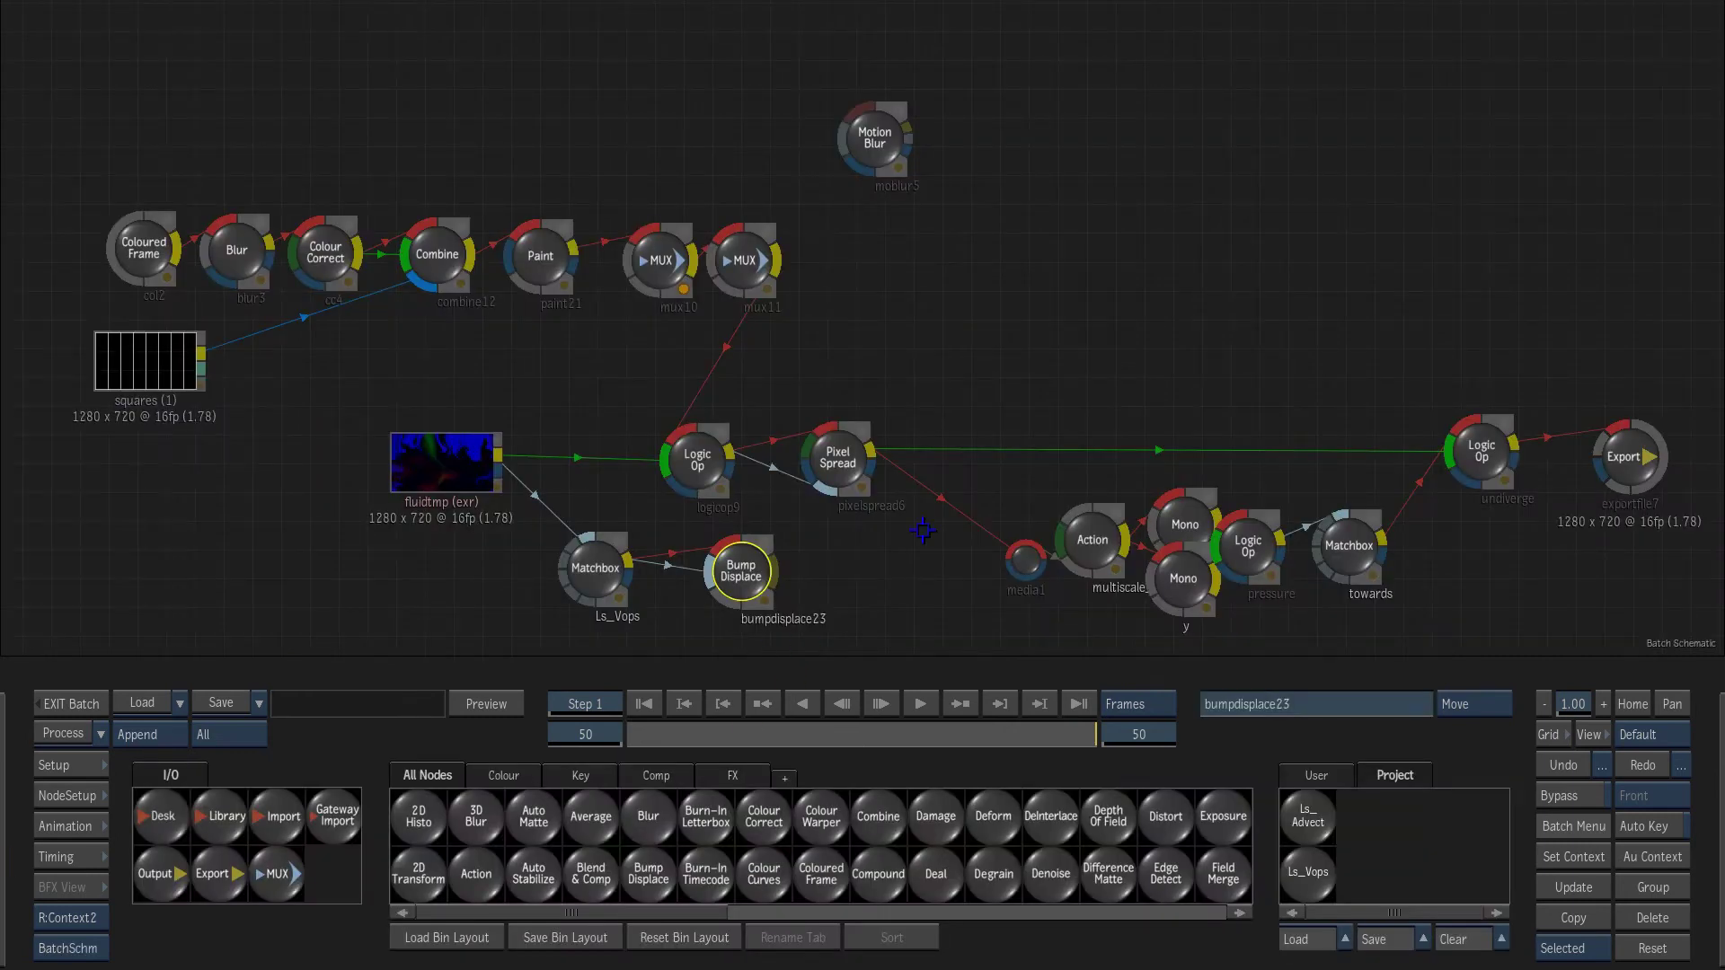
# - Move the Ls_Vops and bumpdisplace23 nodes closer together beneath fluidtmp in the schematic
pyautogui.moveTo(597, 583); pyautogui.dragTo(589, 608)
pyautogui.moveTo(727, 575); pyautogui.dragTo(677, 597)
pyautogui.moveTo(1138, 550); pyautogui.dragTo(1141, 527)
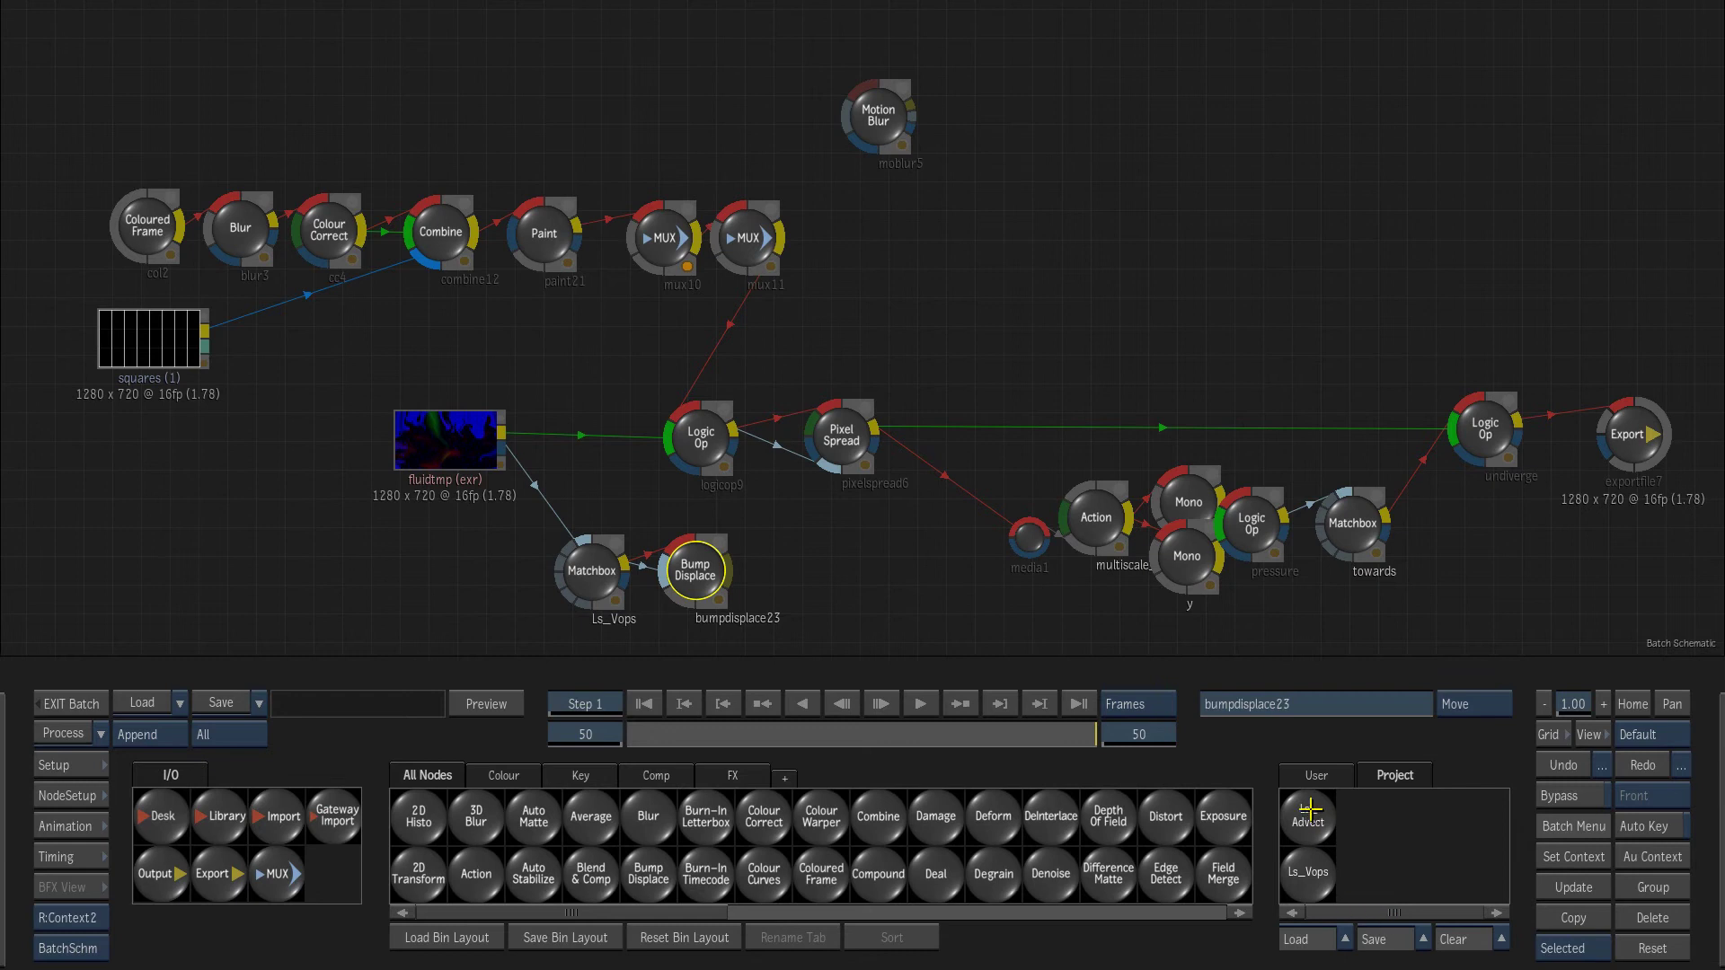
# - Add the saved Ls_Advect node to the schematic and take pixelspread6 out of the chain and delete it
pyautogui.moveTo(1310, 809); pyautogui.dragTo(977, 381)
pyautogui.moveTo(853, 440); pyautogui.dragTo(899, 444)
pyautogui.moveTo(931, 335); pyautogui.dragTo(890, 338)
pyautogui.moveTo(887, 448); pyautogui.dragTo(887, 448)
pyautogui.moveTo(591, 575); pyautogui.dragTo(539, 575)
pyautogui.moveTo(697, 572); pyautogui.dragTo(640, 575)
pyautogui.moveTo(899, 485); pyautogui.dragTo(895, 490)
pyautogui.press('Delete')
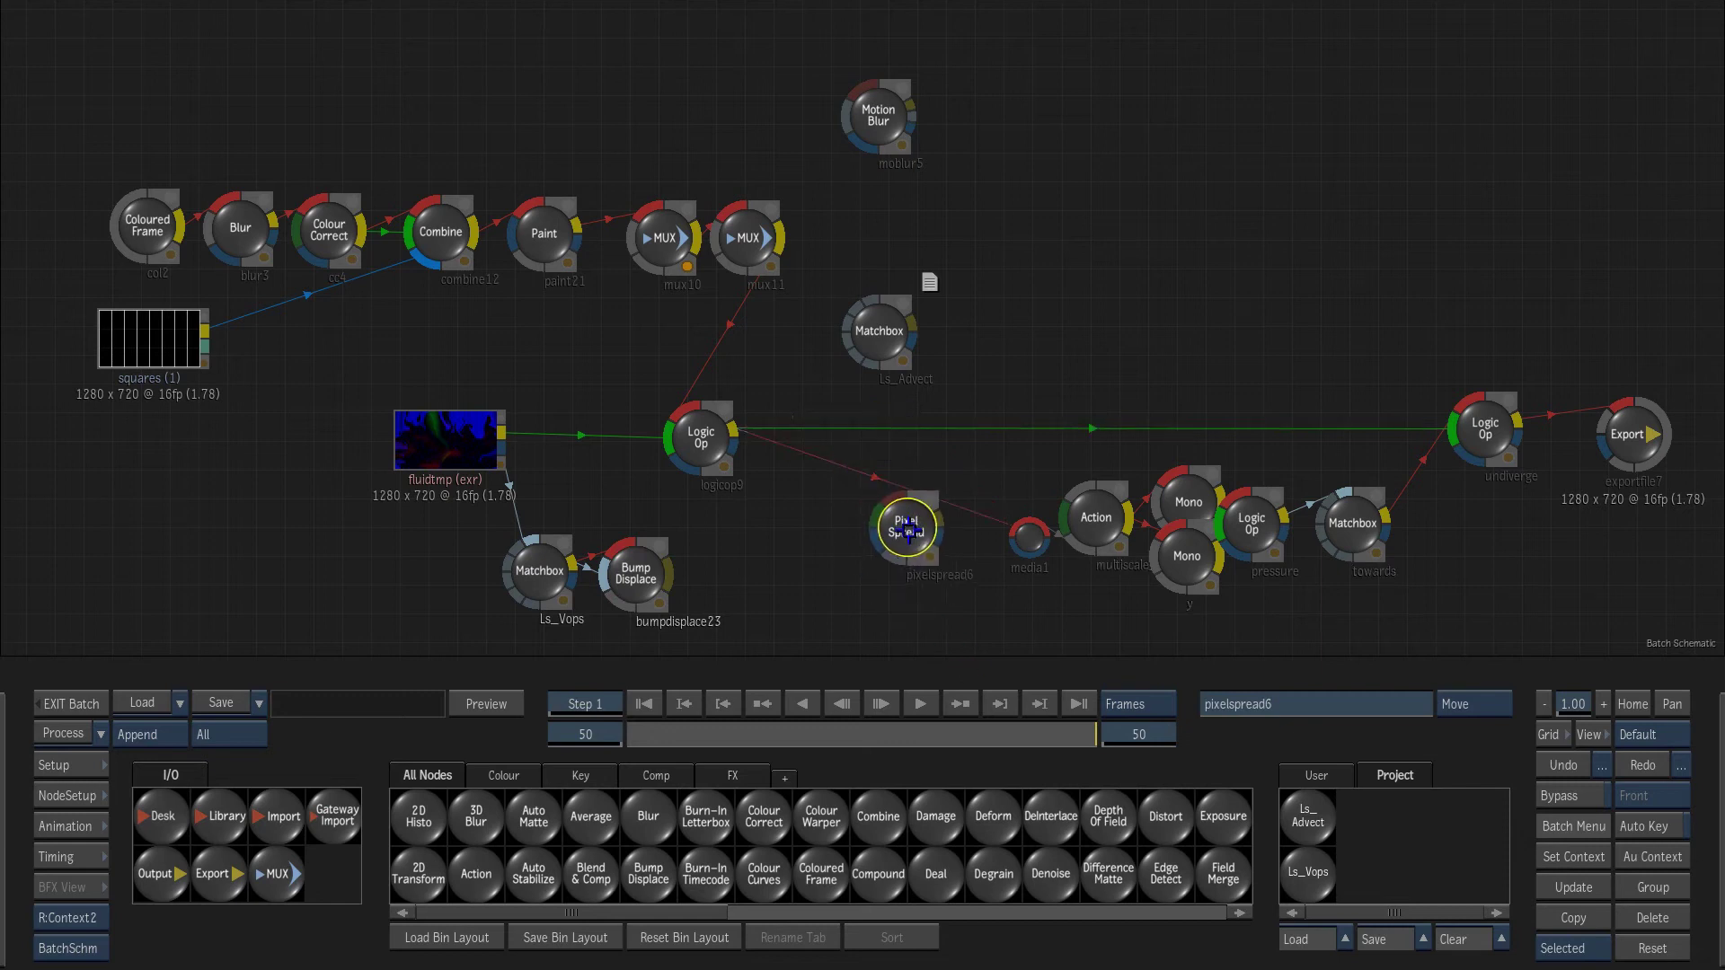
# - Place Ls_Advect after logicop9 with both inputs fed by it, and its output feeding the multiscale branch and undiverge
pyautogui.moveTo(890, 335); pyautogui.dragTo(872, 553)
pyautogui.moveTo(968, 486); pyautogui.dragTo(911, 477)
pyautogui.moveTo(1401, 398); pyautogui.dragTo(1392, 431)
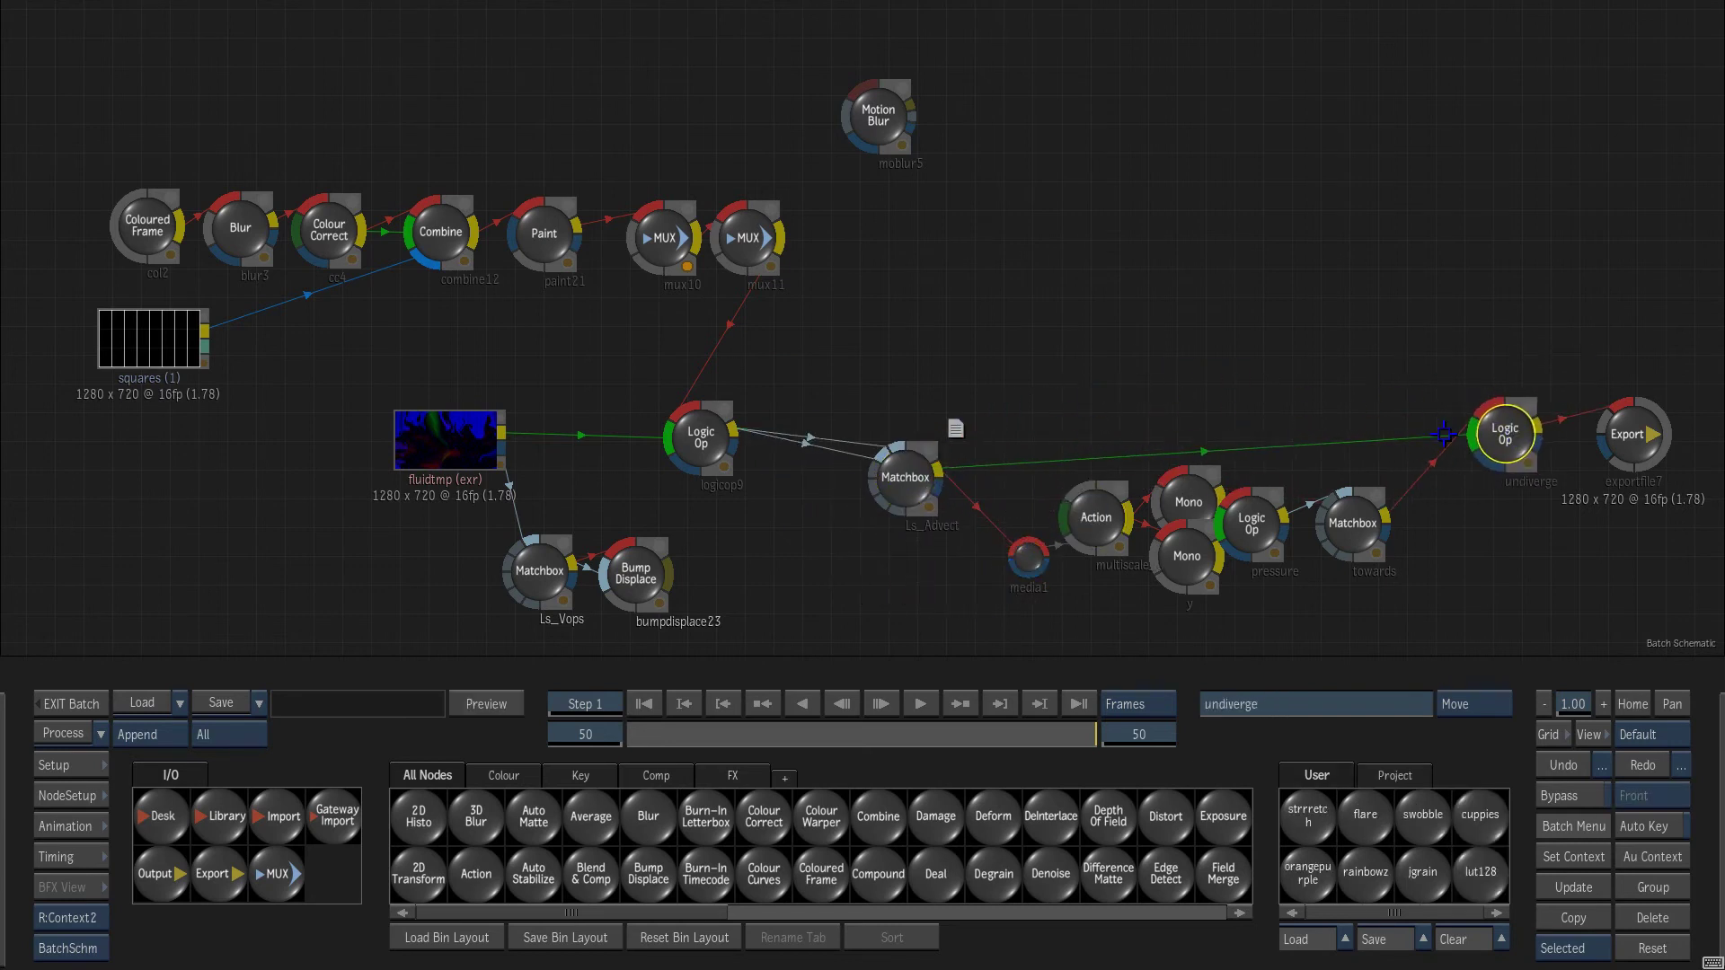
# - Examine Ls_Advect's result close up against its inputs over the first few frames
pyautogui.doubleClick(906, 477)
pyautogui.press('F1')
pyautogui.press('F4')
pyautogui.moveTo(899, 478); pyautogui.dragTo(1073, 270)
pyautogui.moveTo(989, 436); pyautogui.dragTo(856, 240)
pyautogui.moveTo(967, 466); pyautogui.dragTo(862, 269)
pyautogui.click(674, 706)
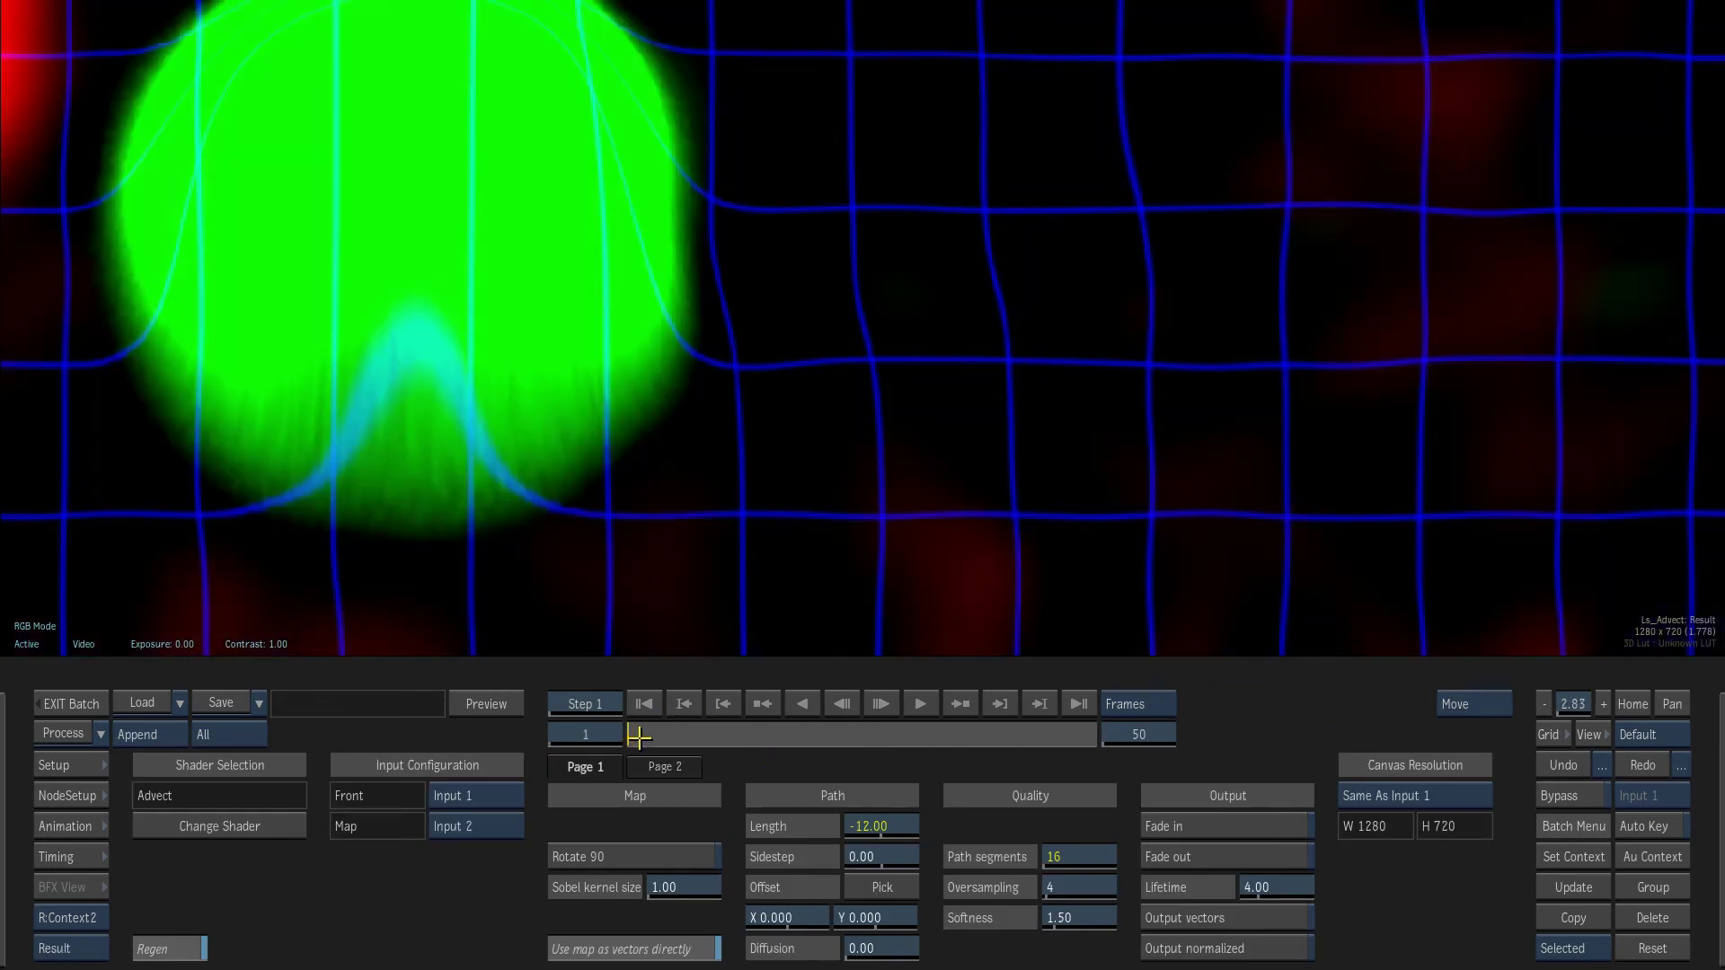
pyautogui.moveTo(652, 742); pyautogui.dragTo(585, 746)
pyautogui.press('Right')
pyautogui.press('Right')
pyautogui.click(642, 706)
pyautogui.click(1628, 705)
pyautogui.moveTo(8, 794)
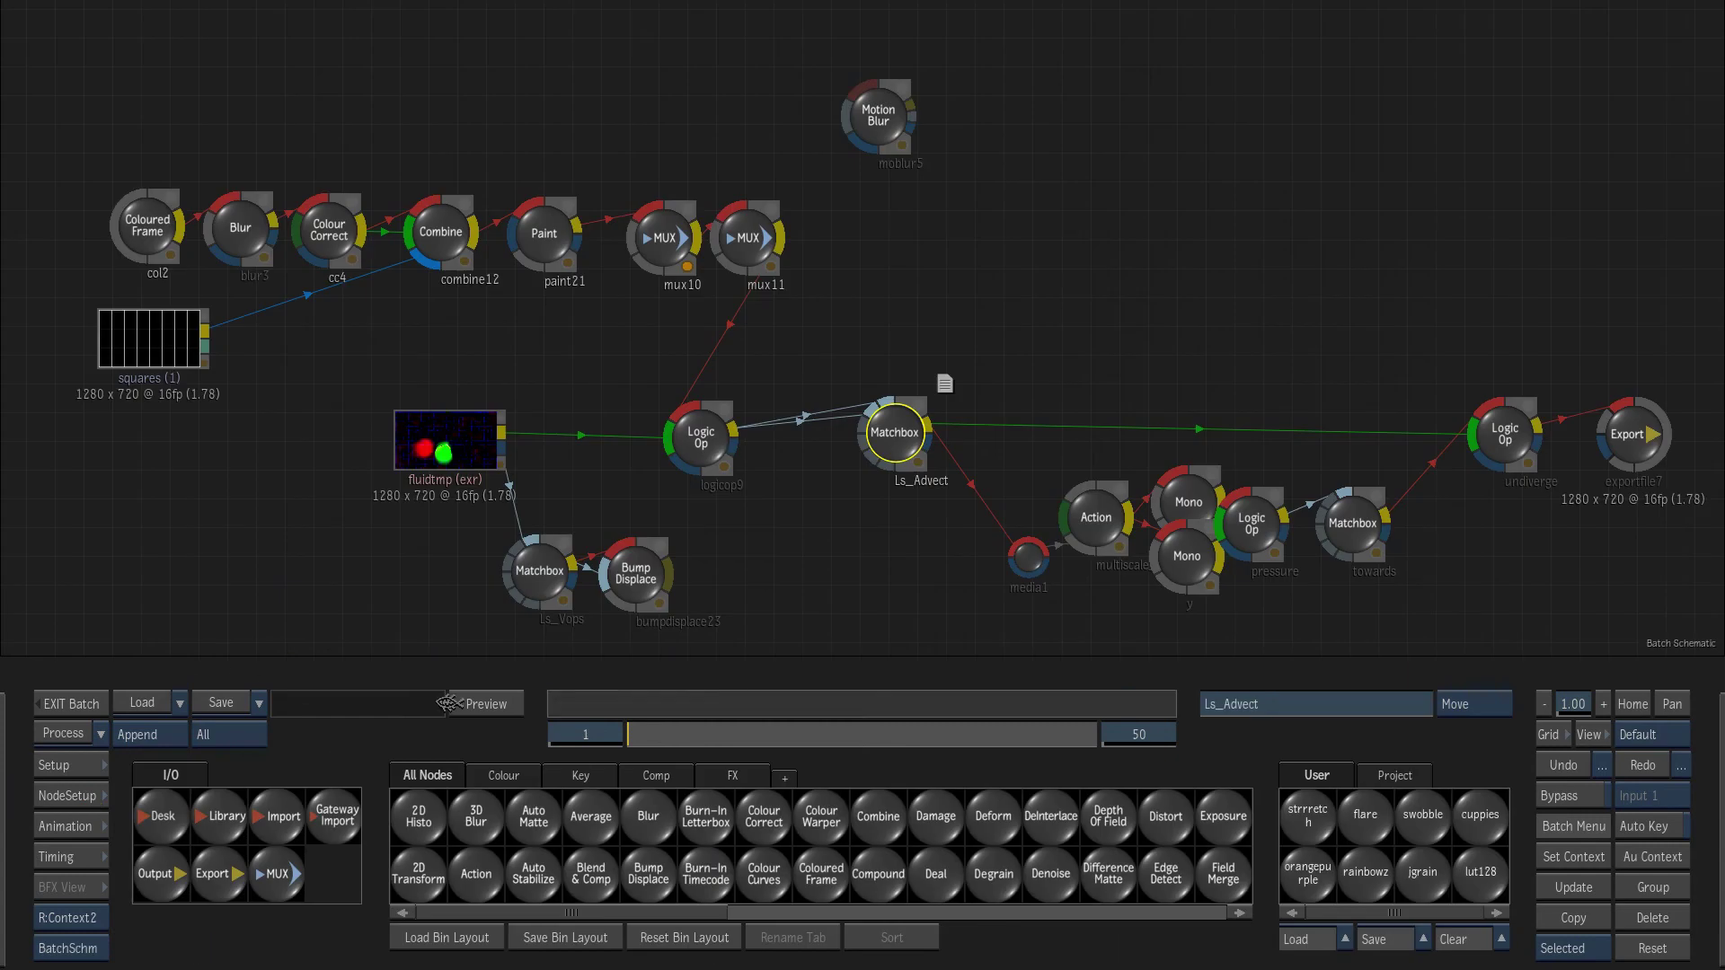
# - Set the blur width and height of blur3 to 8
pyautogui.doubleClick(270, 233)
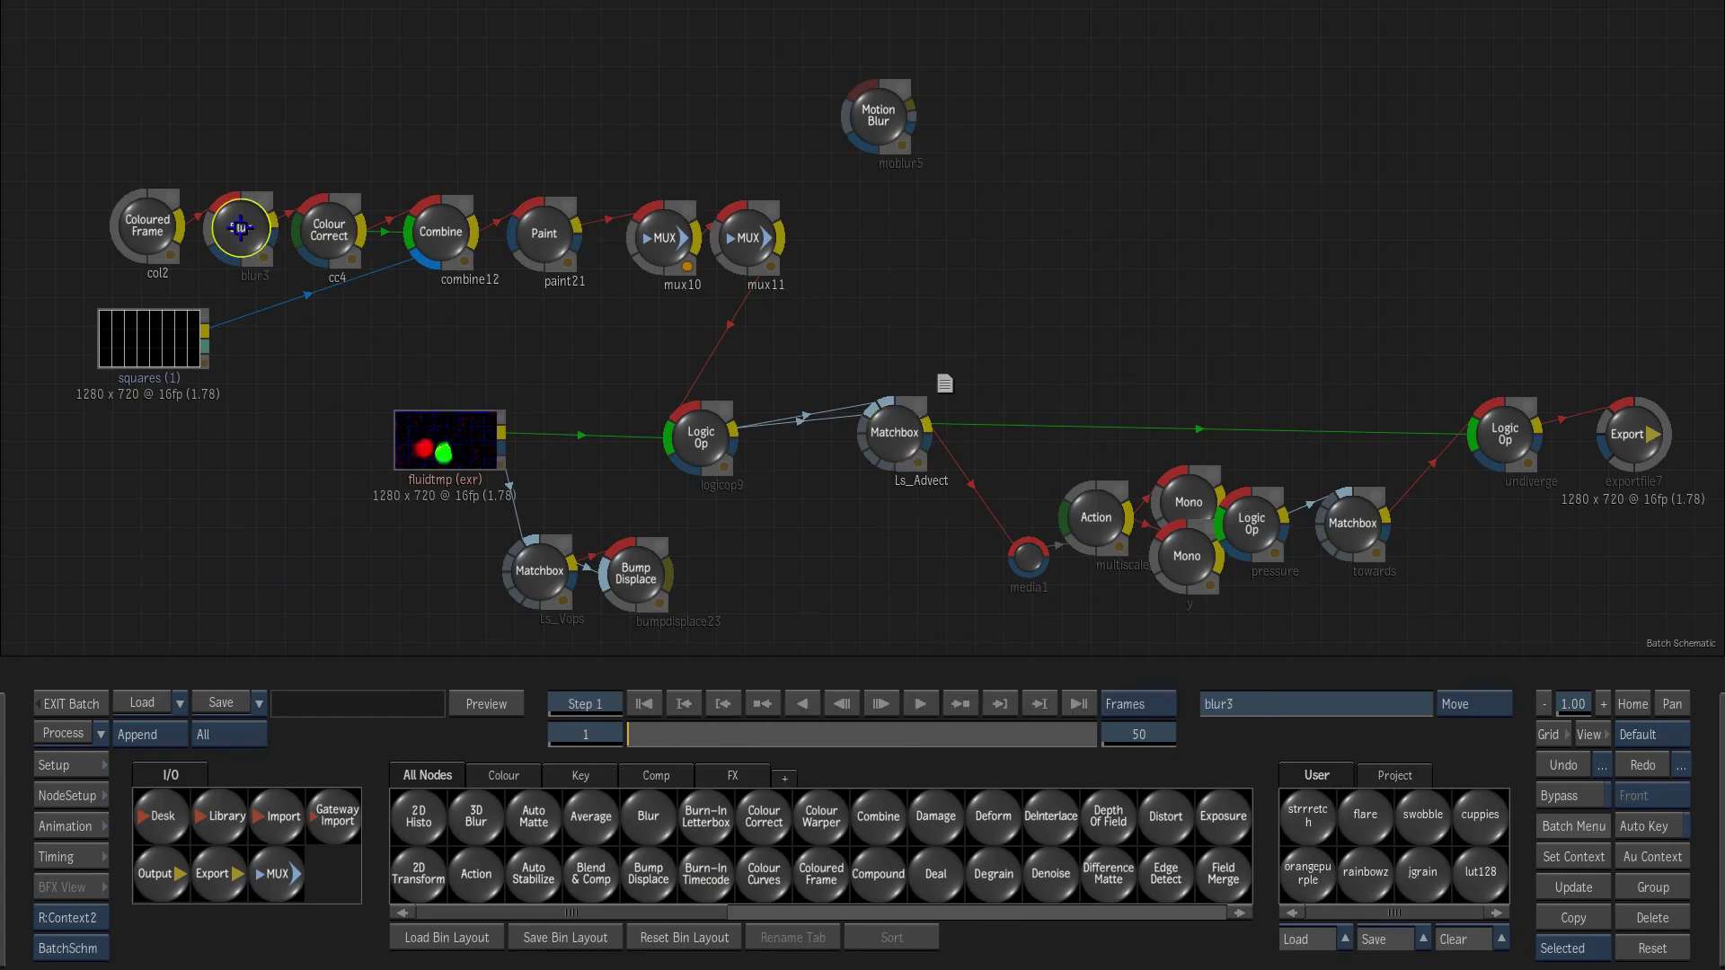
pyautogui.click(452, 797)
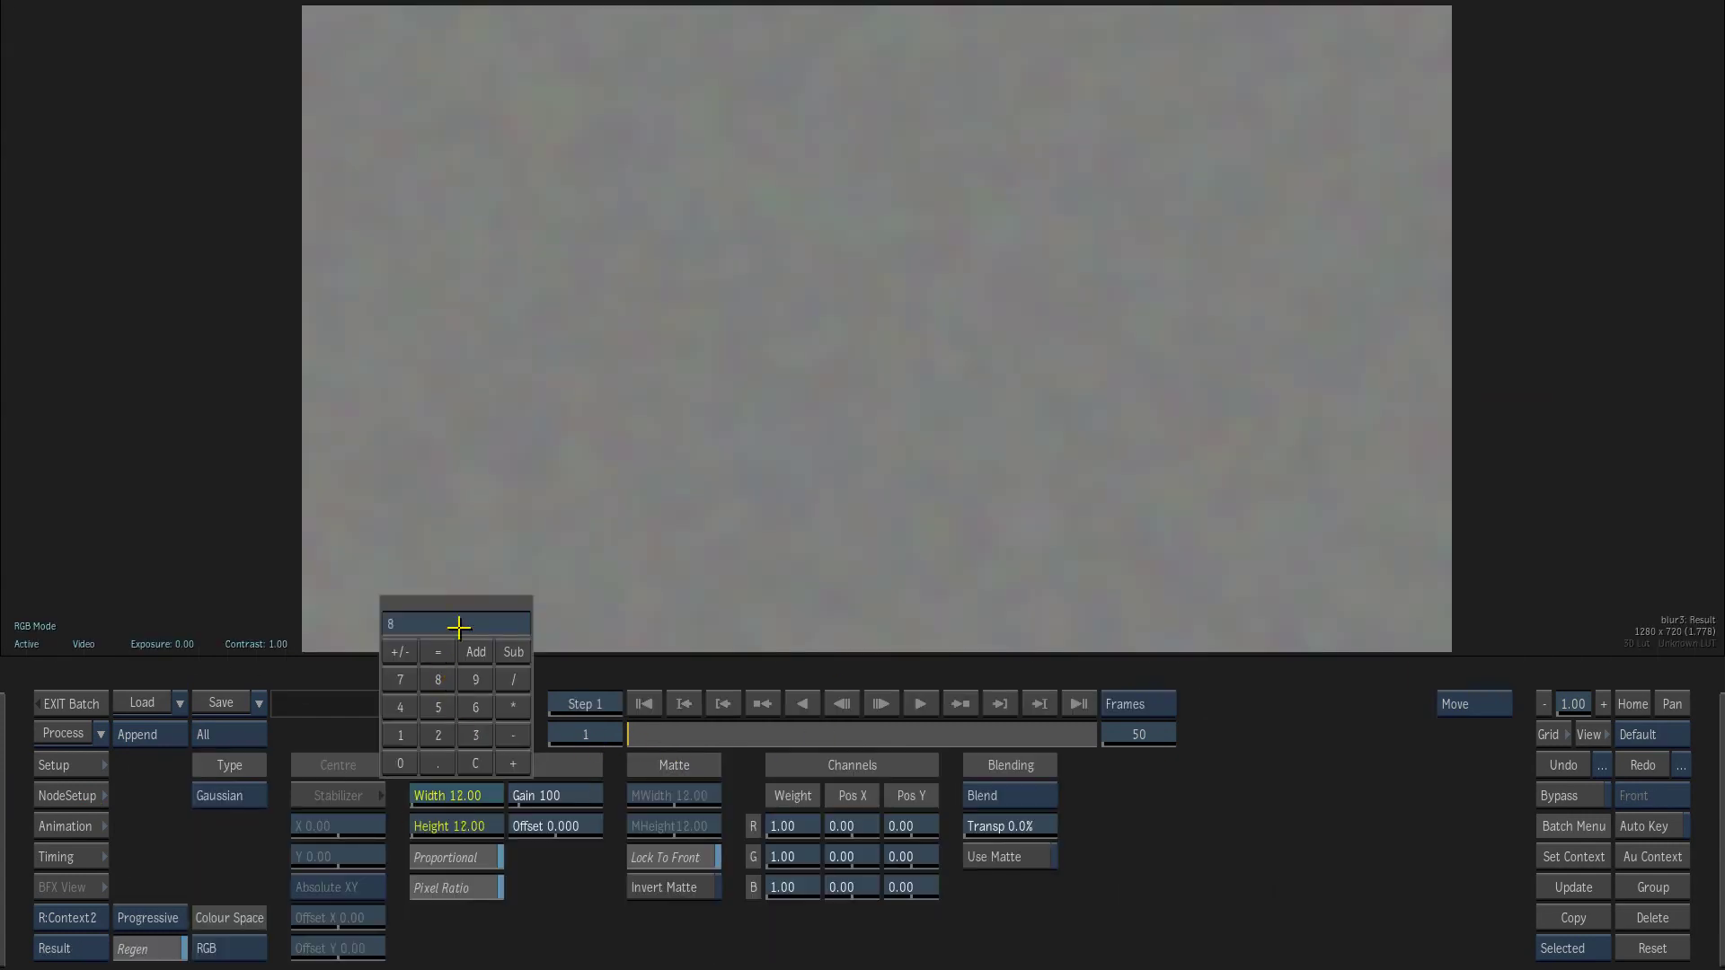
pyautogui.press('Return')
# - Render the simulation again from frame 1 while viewing the fluidtmp clip
pyautogui.moveTo(2, 839)
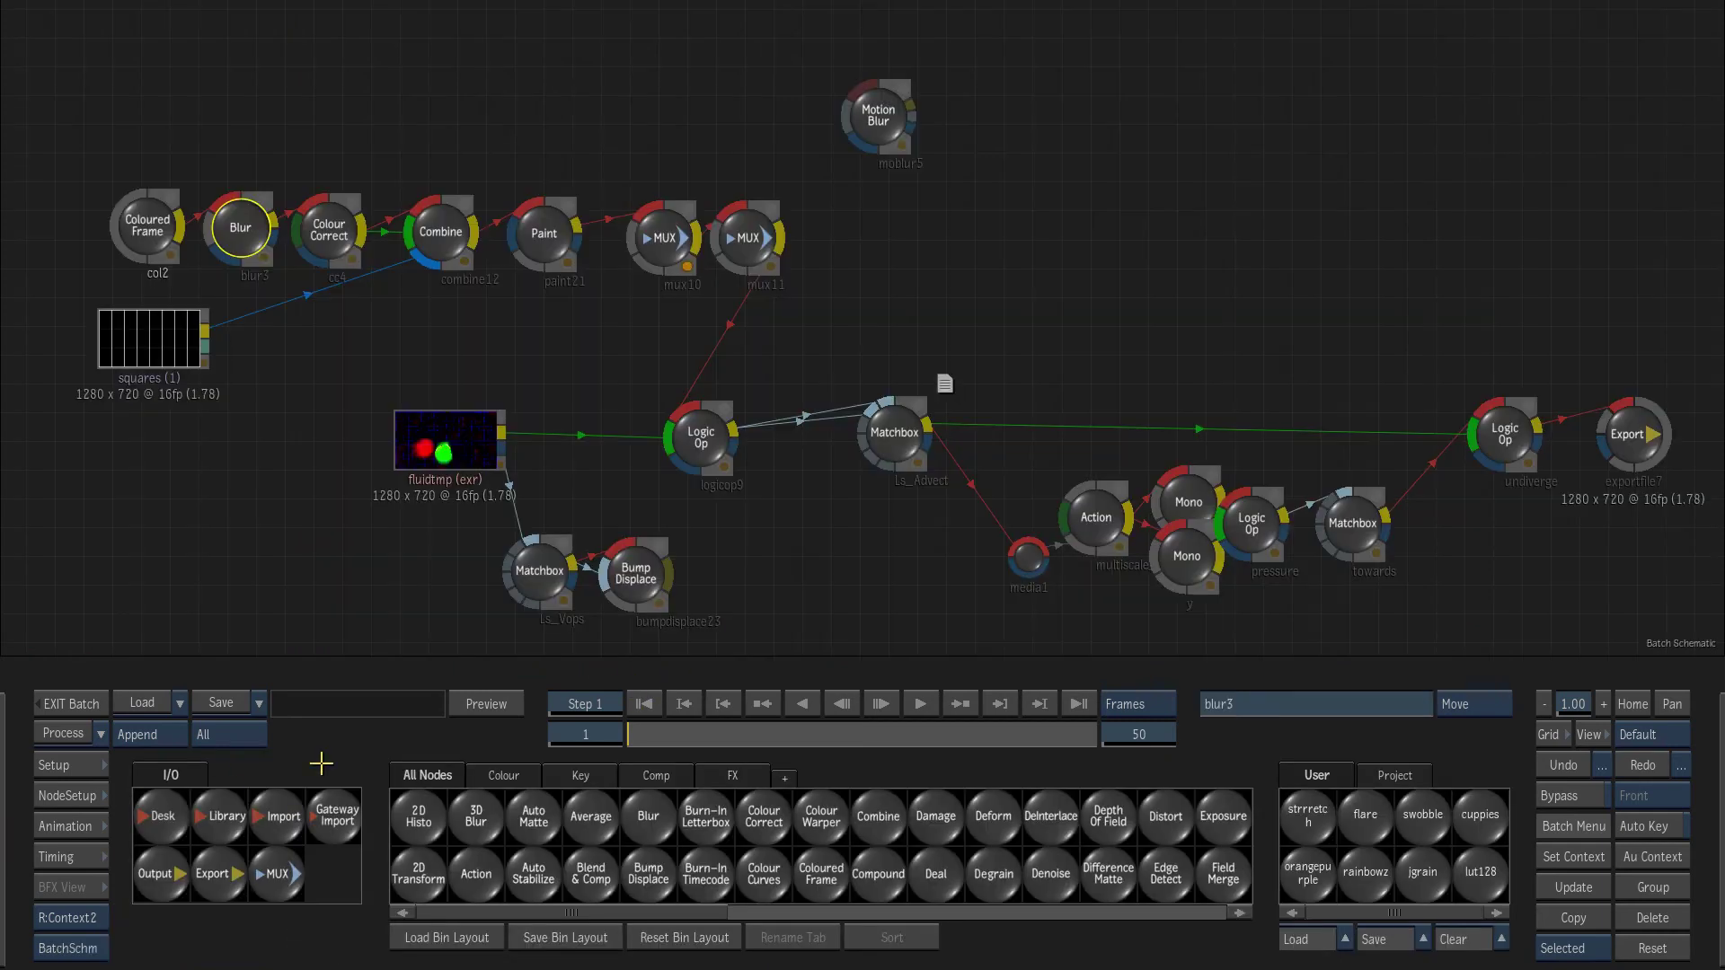
pyautogui.doubleClick(451, 457)
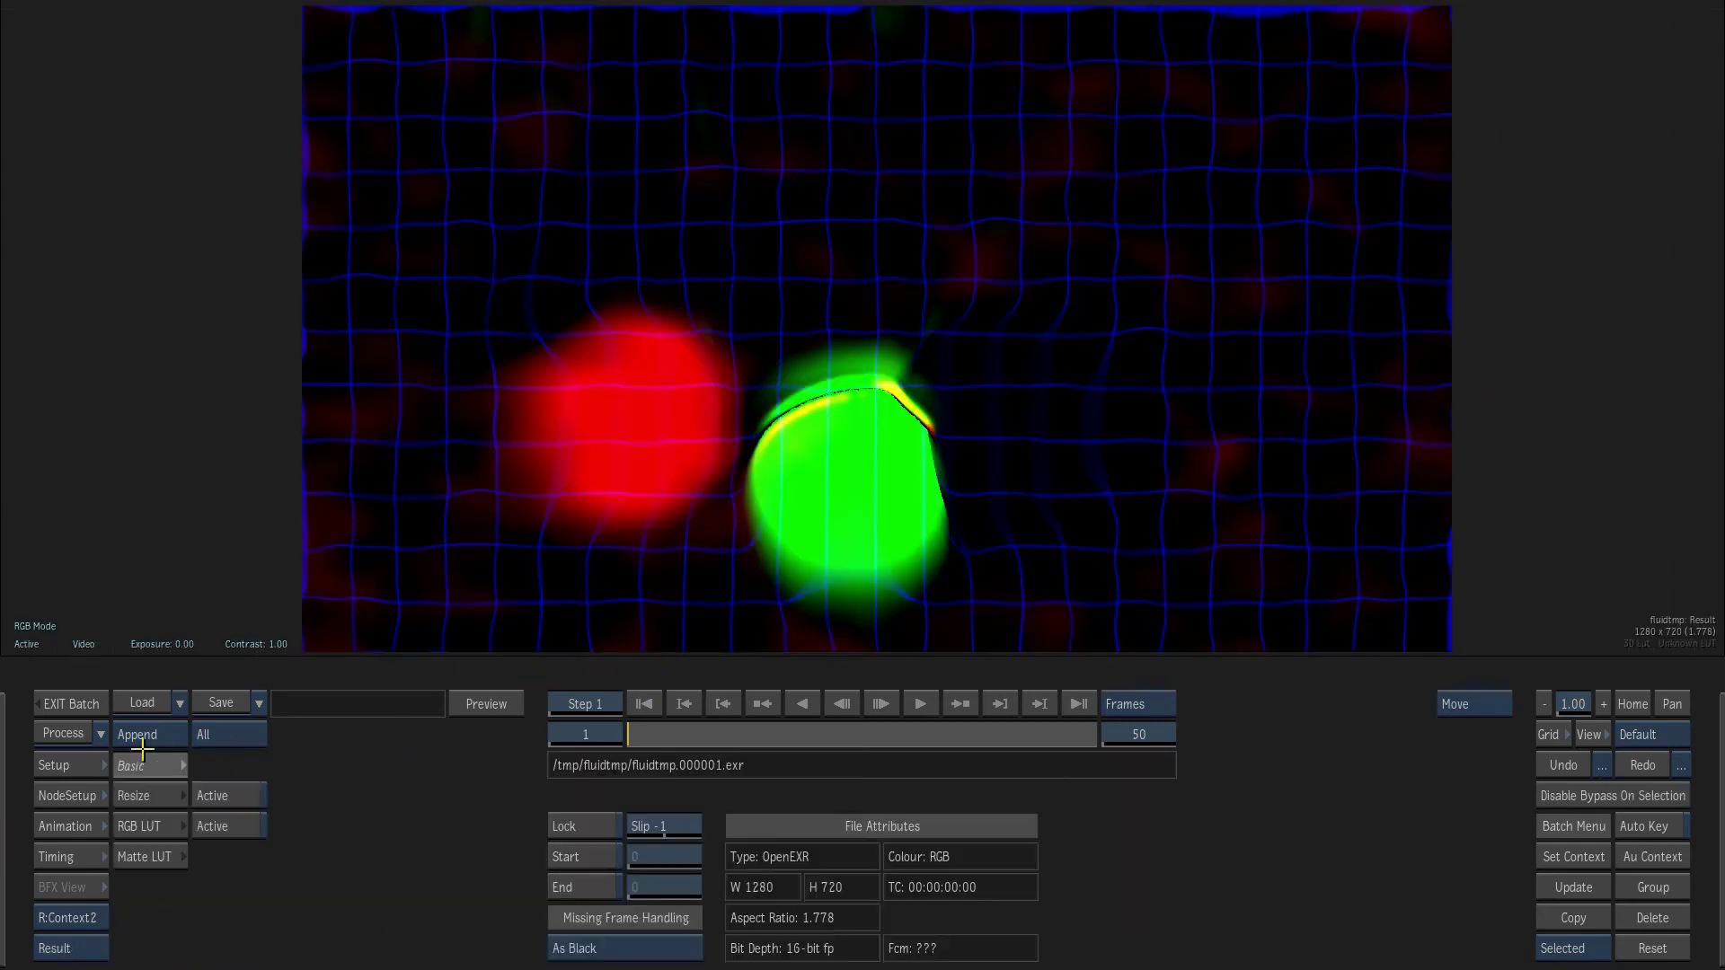
pyautogui.click(63, 734)
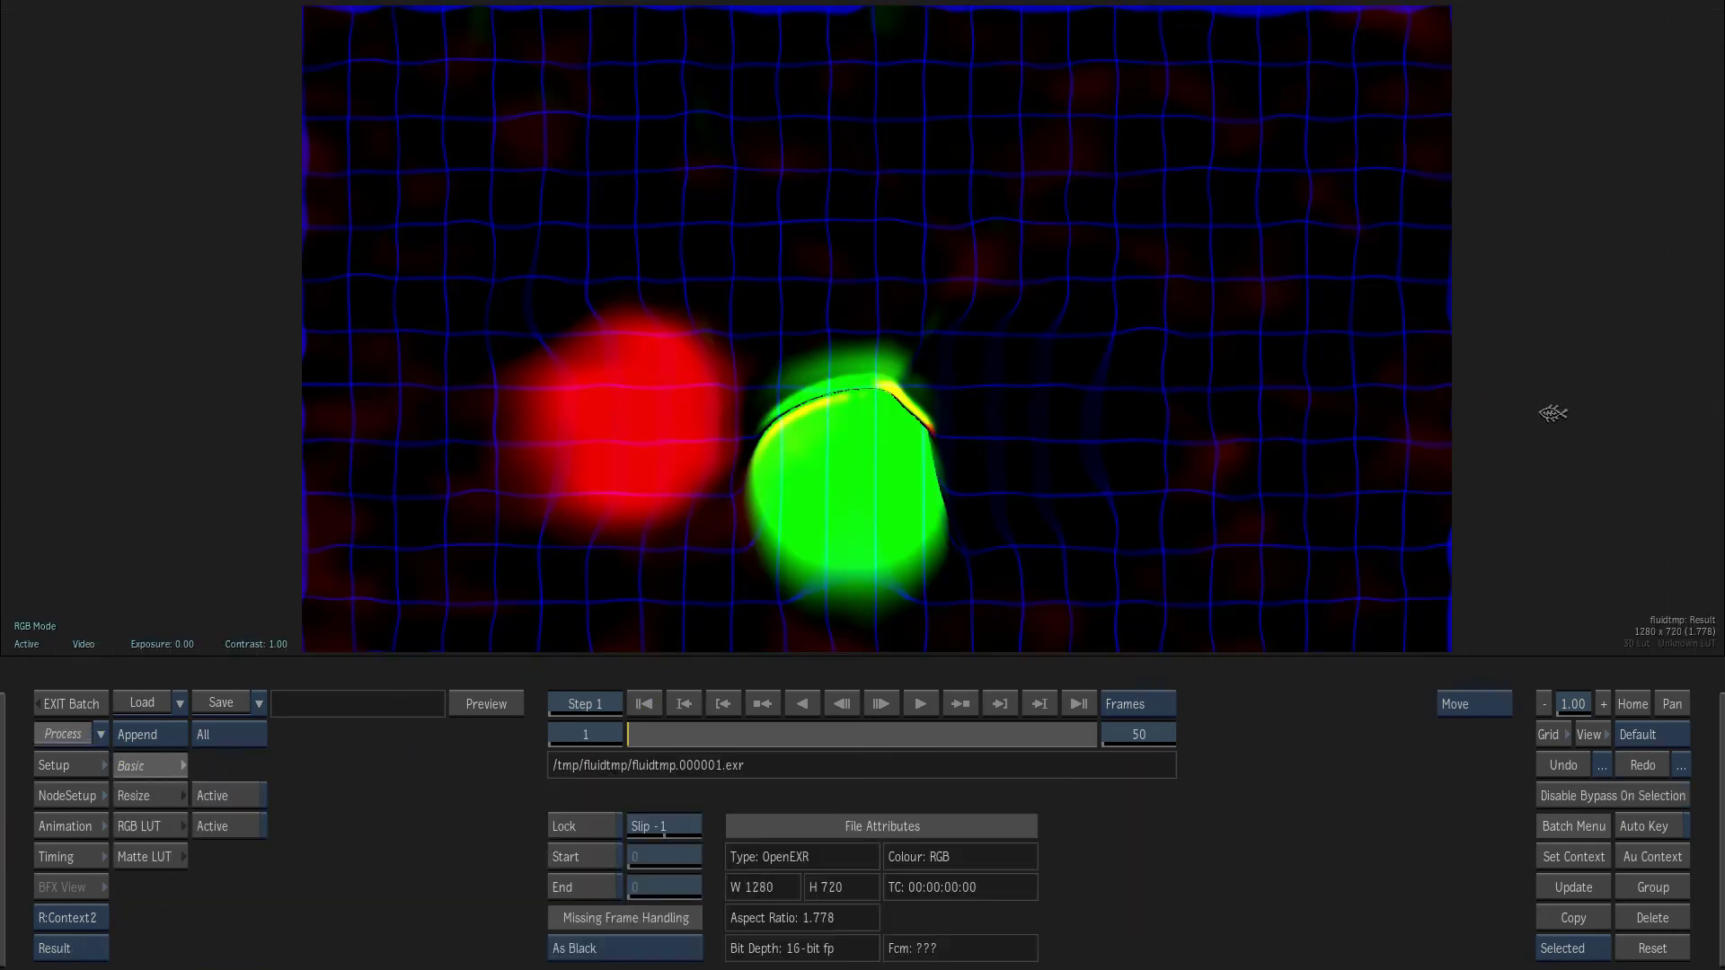
pyautogui.hotkey('ctrl', 'p')
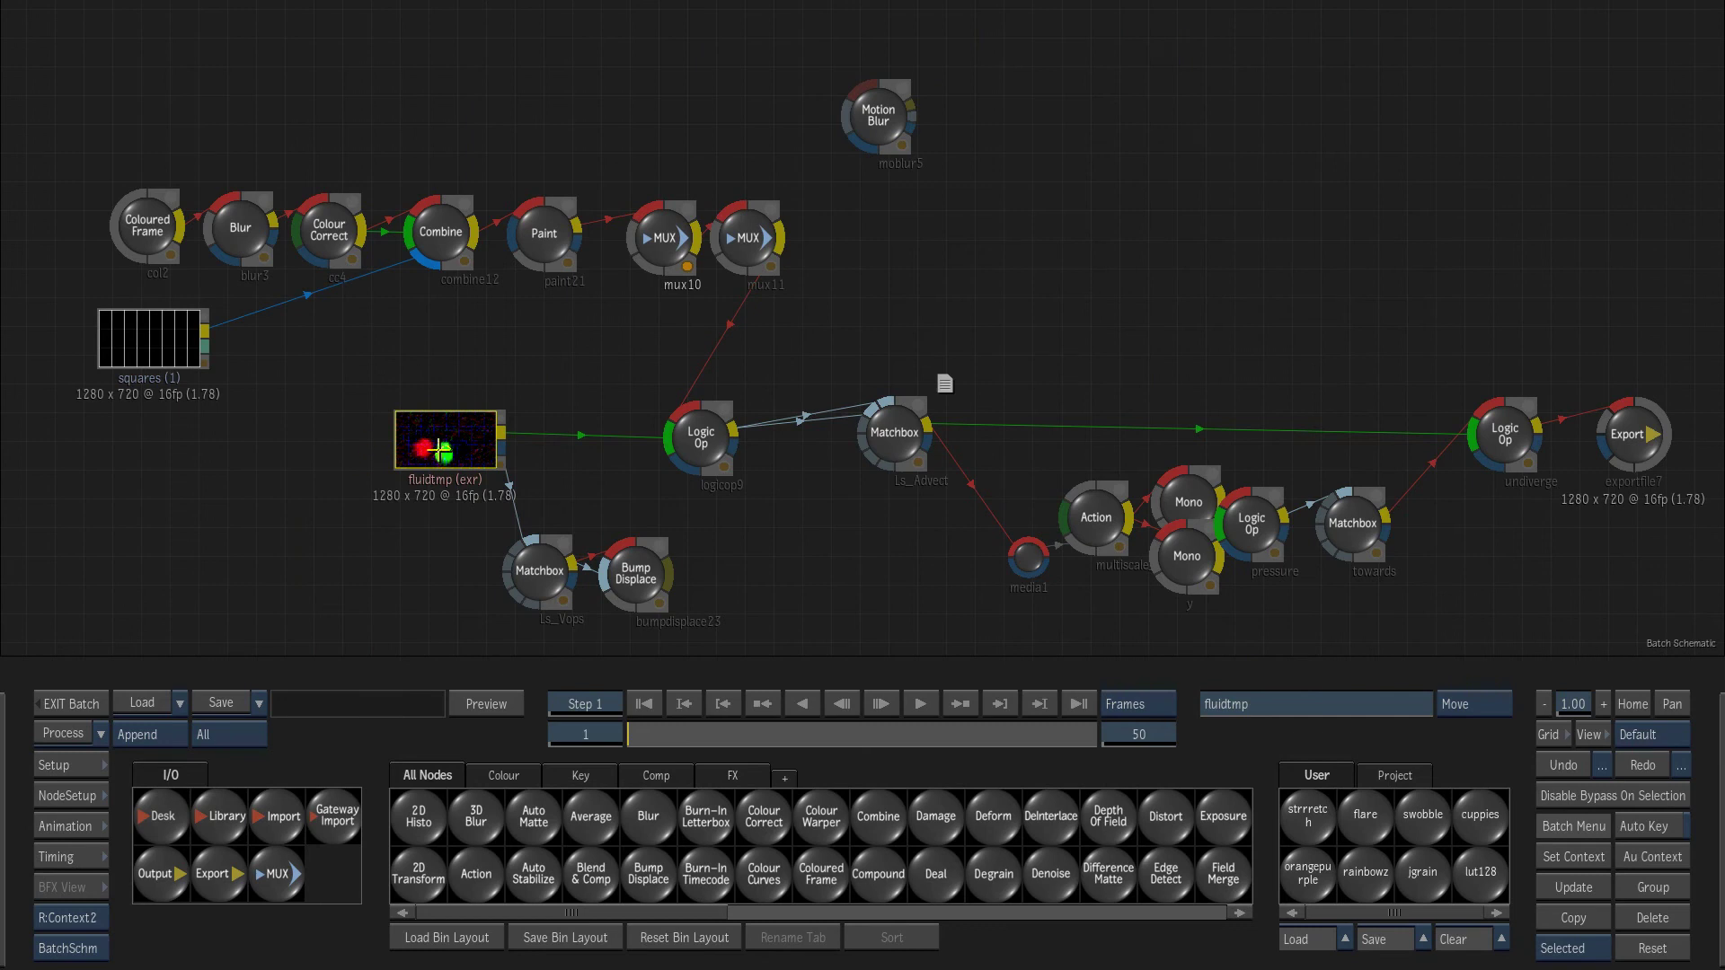
# - Play the blue channel of the newly rendered fluidtmp clip
pyautogui.doubleClick(439, 450)
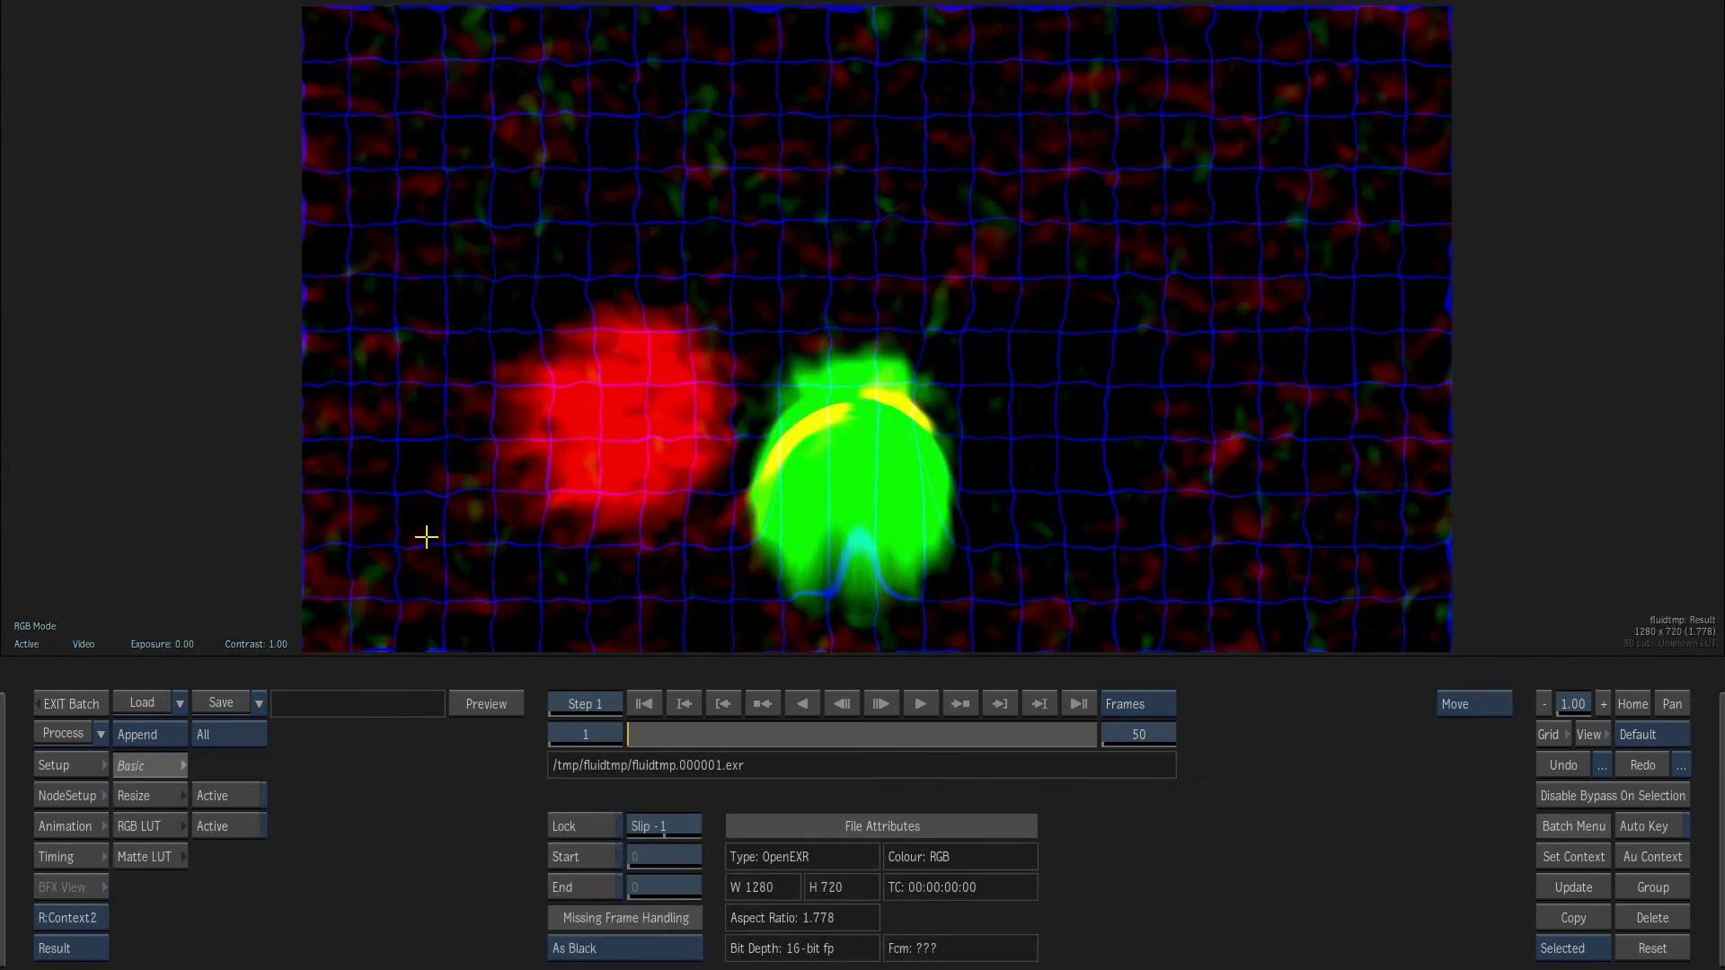
pyautogui.press('b')
pyautogui.click(930, 713)
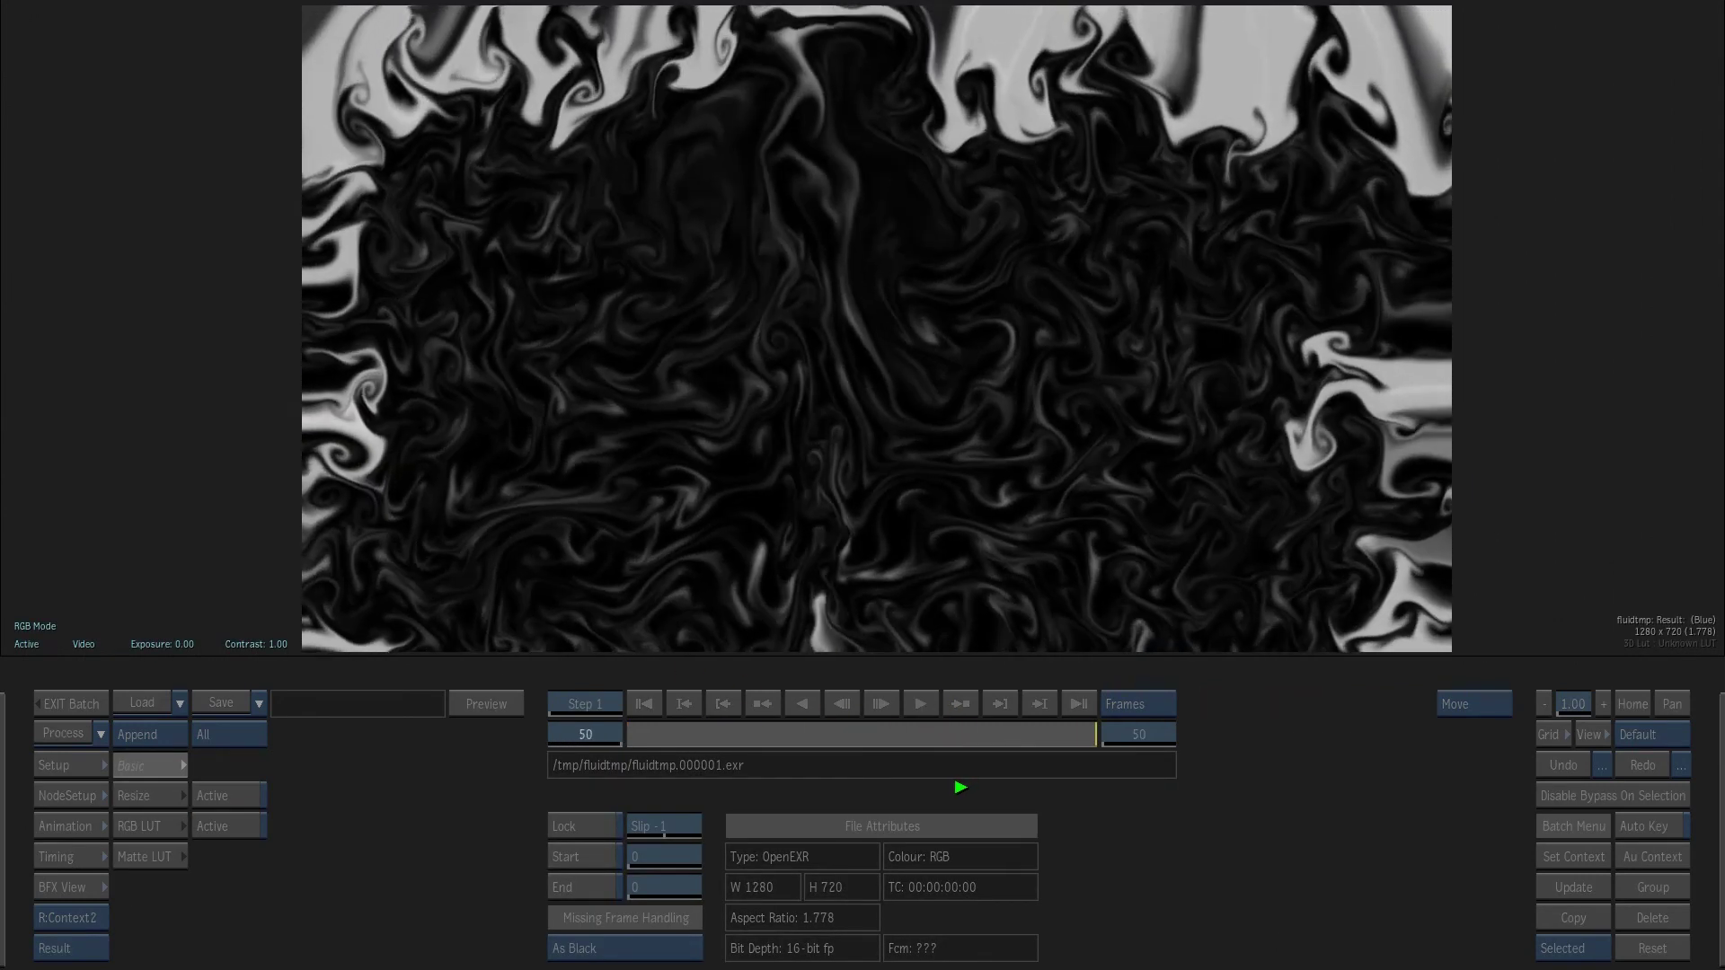
pyautogui.press('Escape')
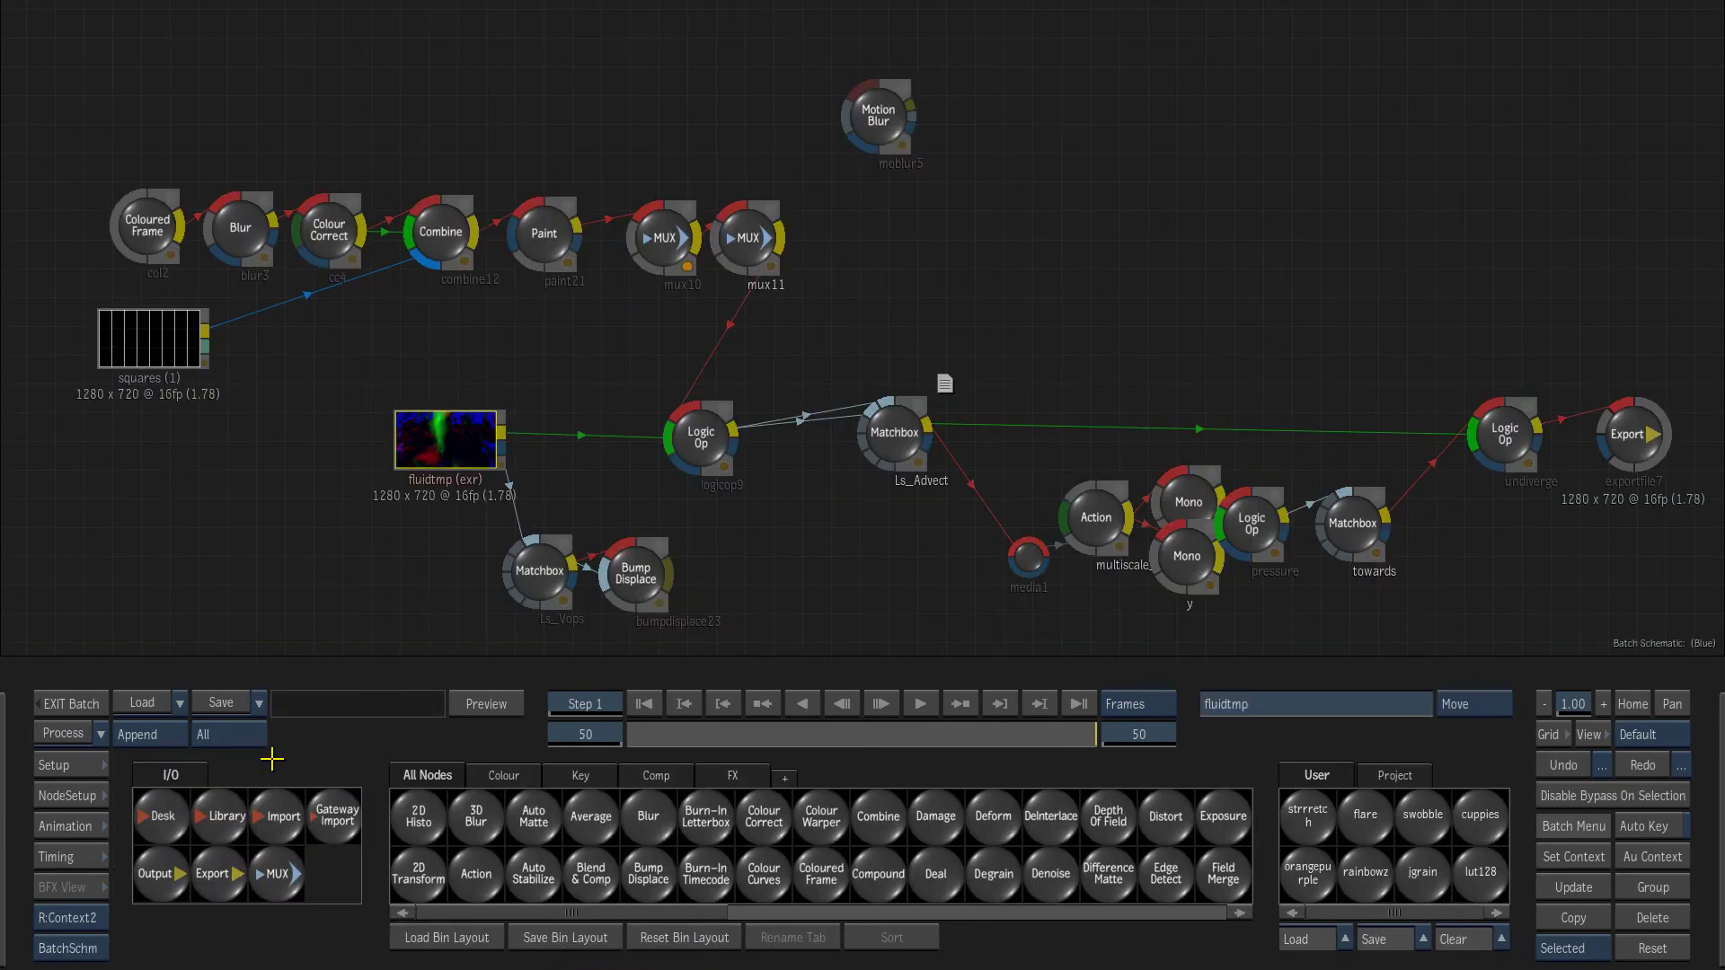
# - Examine bumpdisplace23's result close up by scrubbing through the rendered frames
pyautogui.doubleClick(652, 573)
pyautogui.moveTo(833, 729); pyautogui.dragTo(907, 738)
pyautogui.moveTo(858, 275); pyautogui.dragTo(985, 333)
pyautogui.scroll(6, 990, 337)
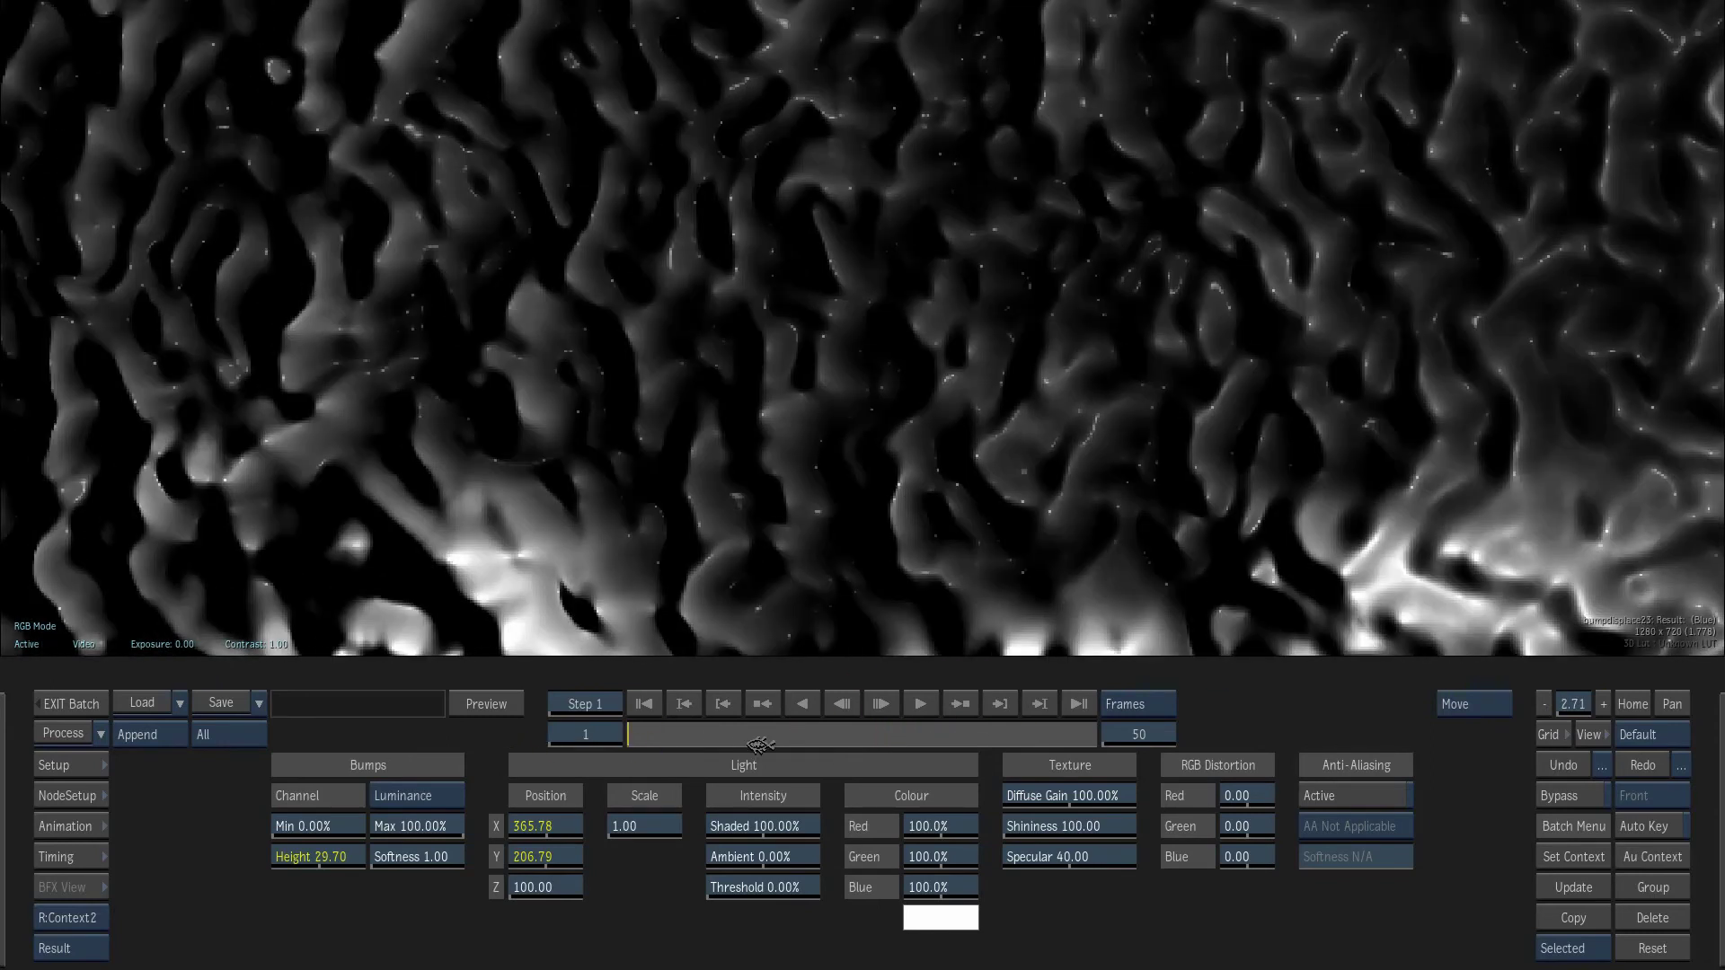
pyautogui.moveTo(759, 745); pyautogui.dragTo(948, 742)
# - Try a bump softness of 1.27 in playback and settle on 0.00
pyautogui.moveTo(468, 860); pyautogui.dragTo(464, 860)
pyautogui.moveTo(921, 739); pyautogui.dragTo(627, 732)
pyautogui.press('space')
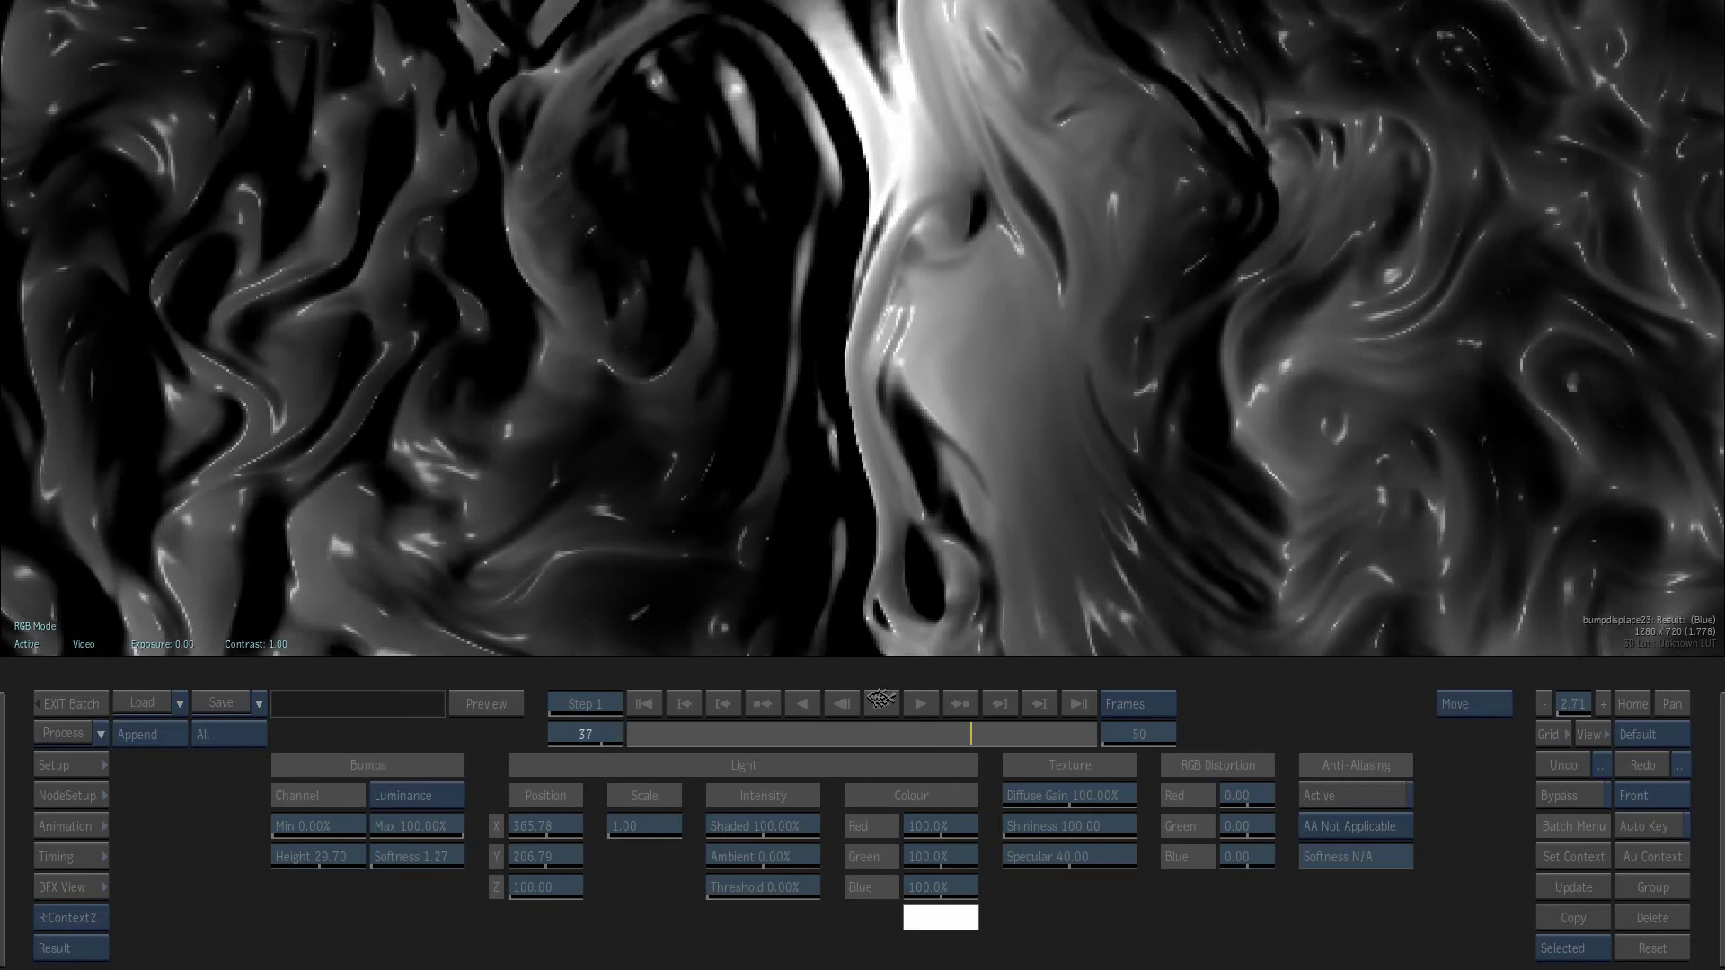
pyautogui.click(942, 503)
pyautogui.moveTo(435, 856); pyautogui.dragTo(56, 890)
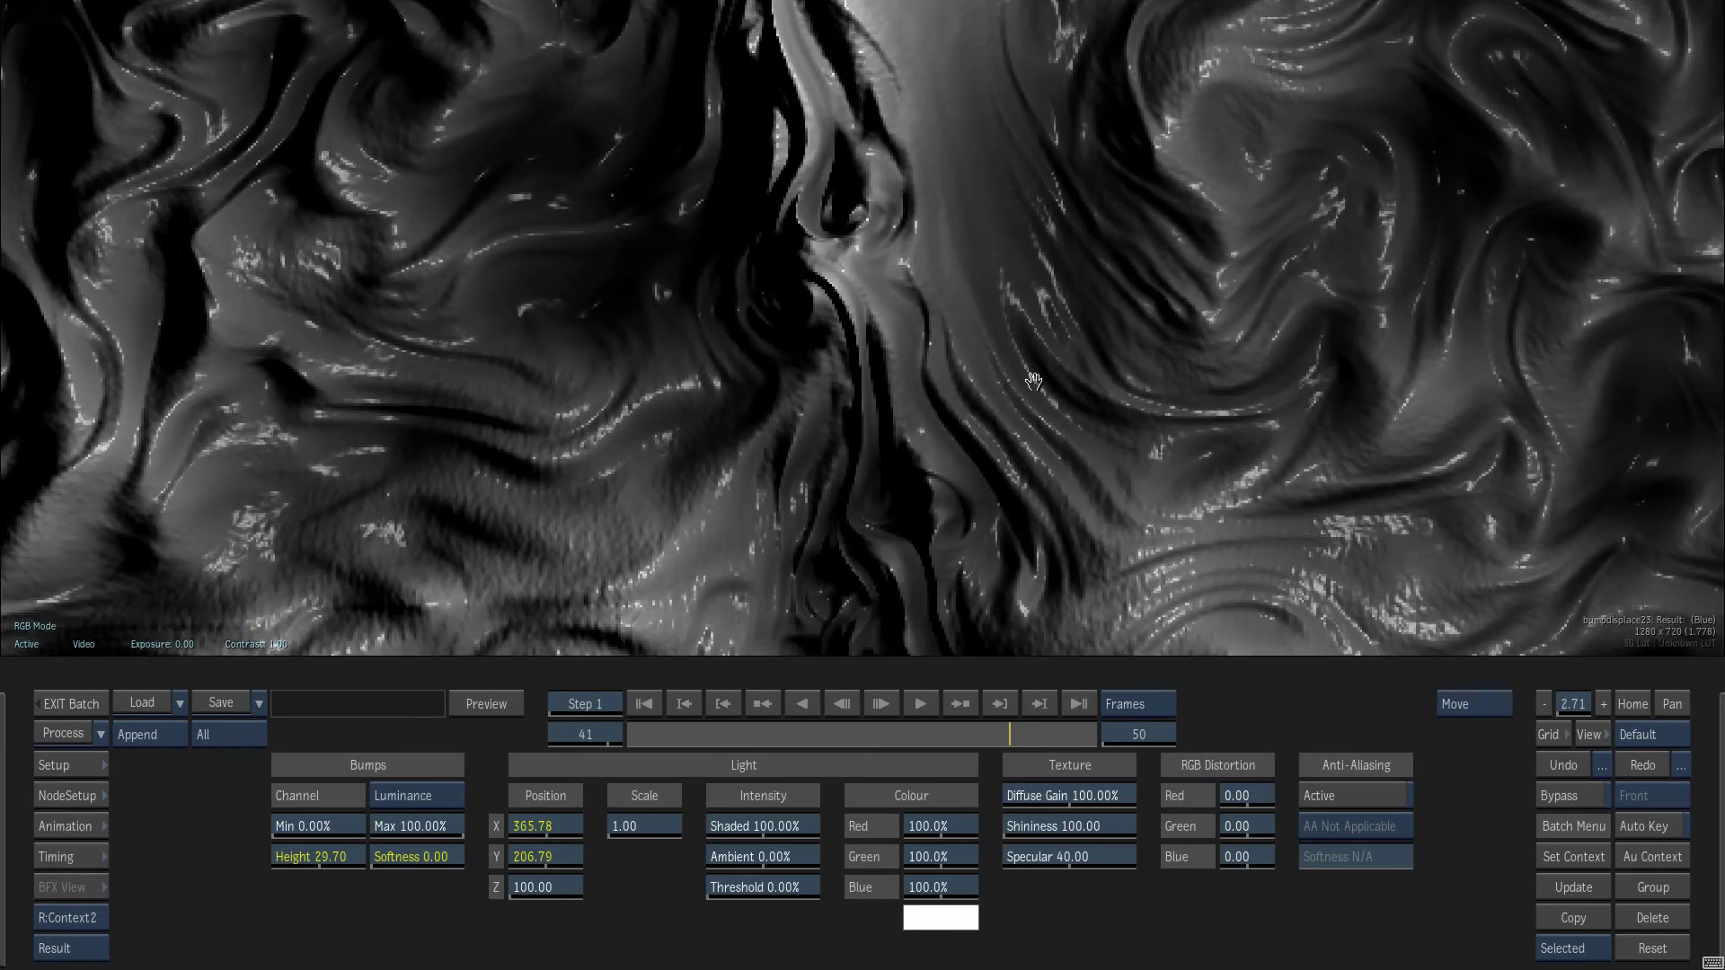
# - Review the bump-shaded fluid up close and at full frame, scrubbing and playing through all 50 frames
pyautogui.moveTo(1033, 381); pyautogui.dragTo(895, 156)
pyautogui.moveTo(1109, 482); pyautogui.dragTo(1063, 400)
pyautogui.click(719, 705)
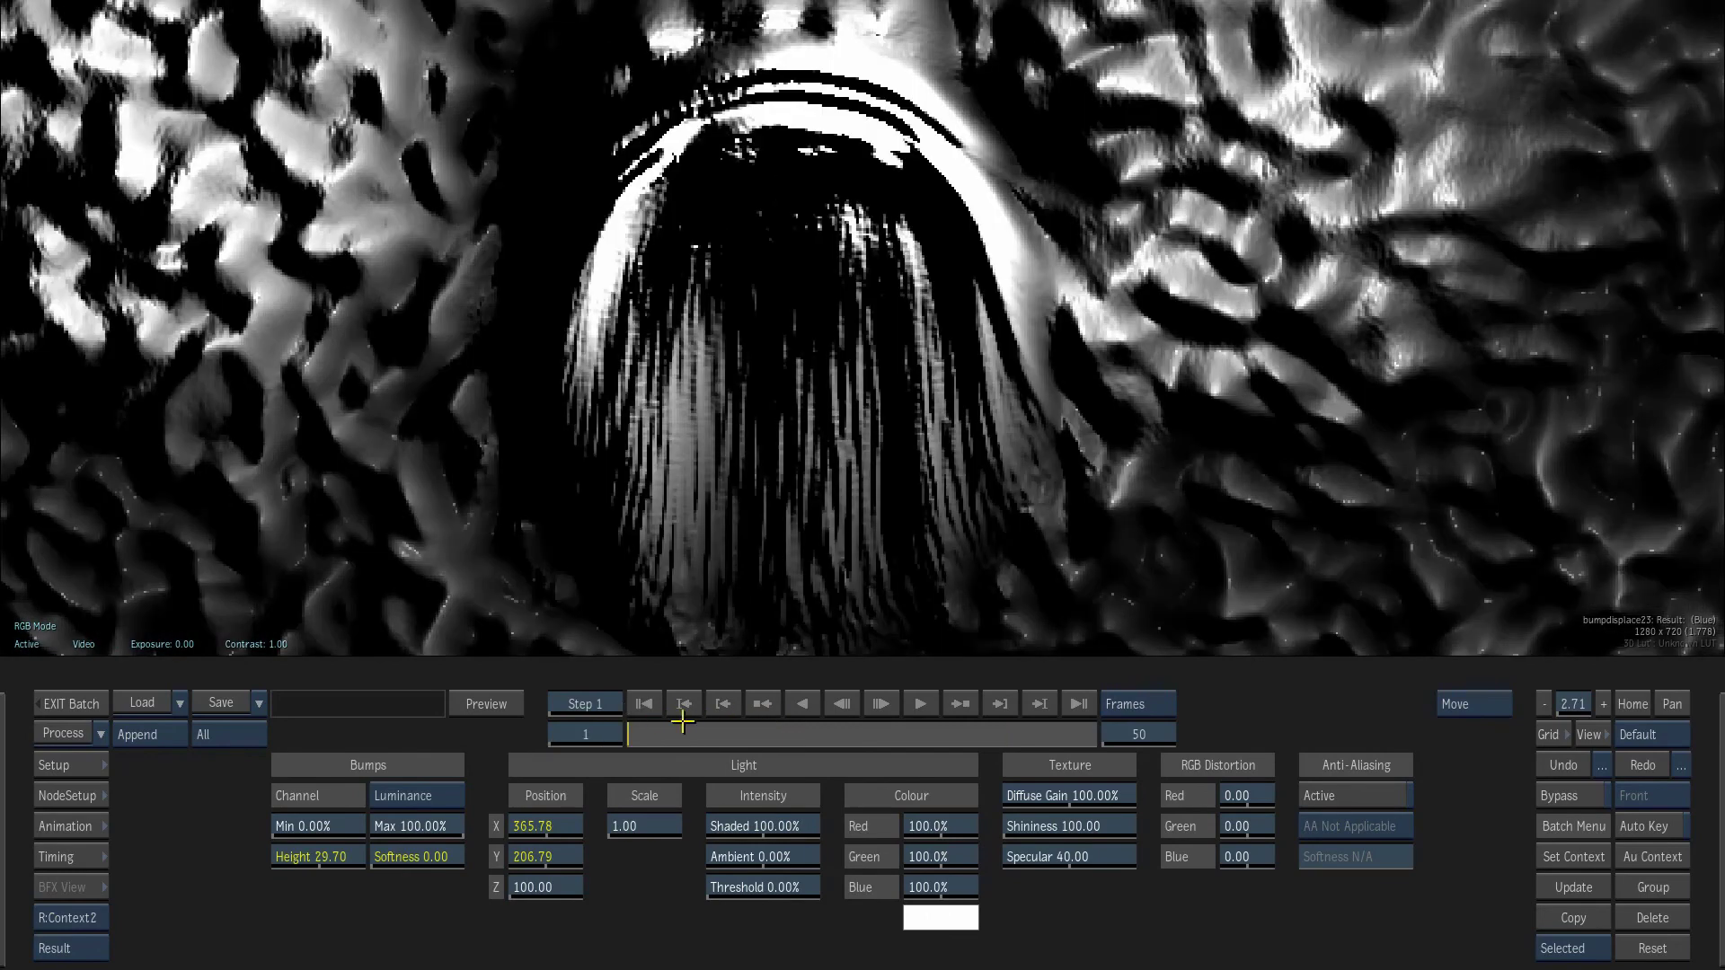
pyautogui.moveTo(642, 746)
pyautogui.mouseDown()
pyautogui.moveTo(827, 739)
pyautogui.moveTo(753, 755)
pyautogui.moveTo(712, 744)
pyautogui.moveTo(813, 724)
pyautogui.mouseUp()
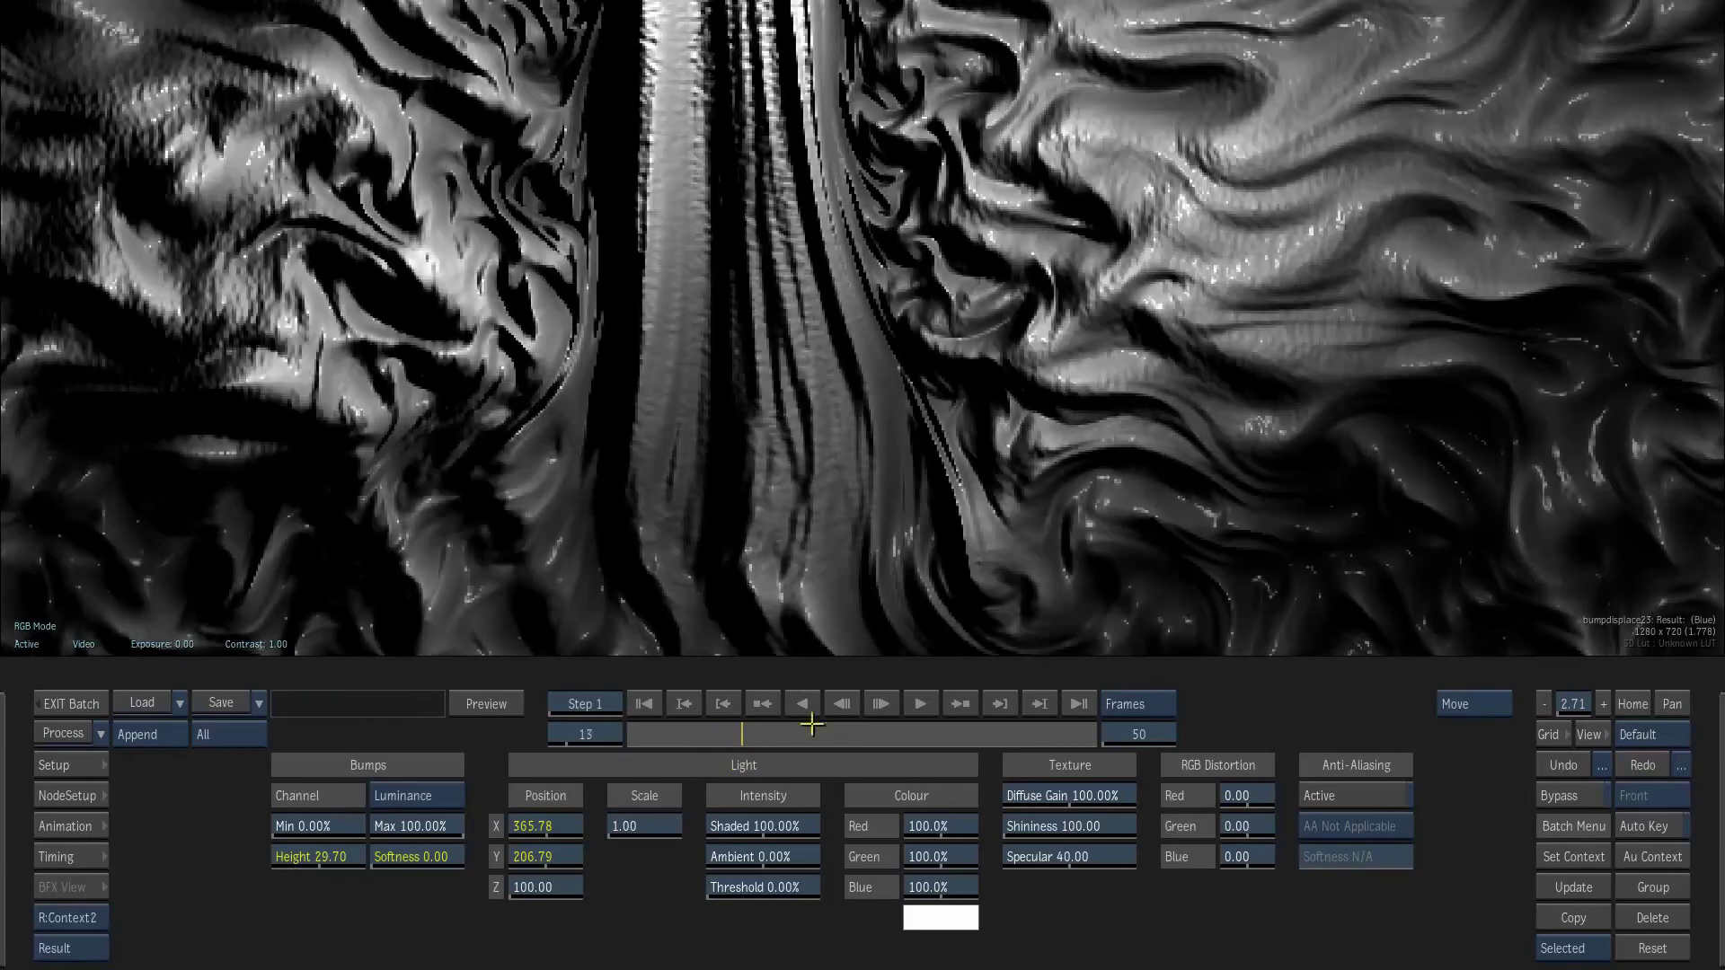
pyautogui.click(1645, 726)
pyautogui.press('Home')
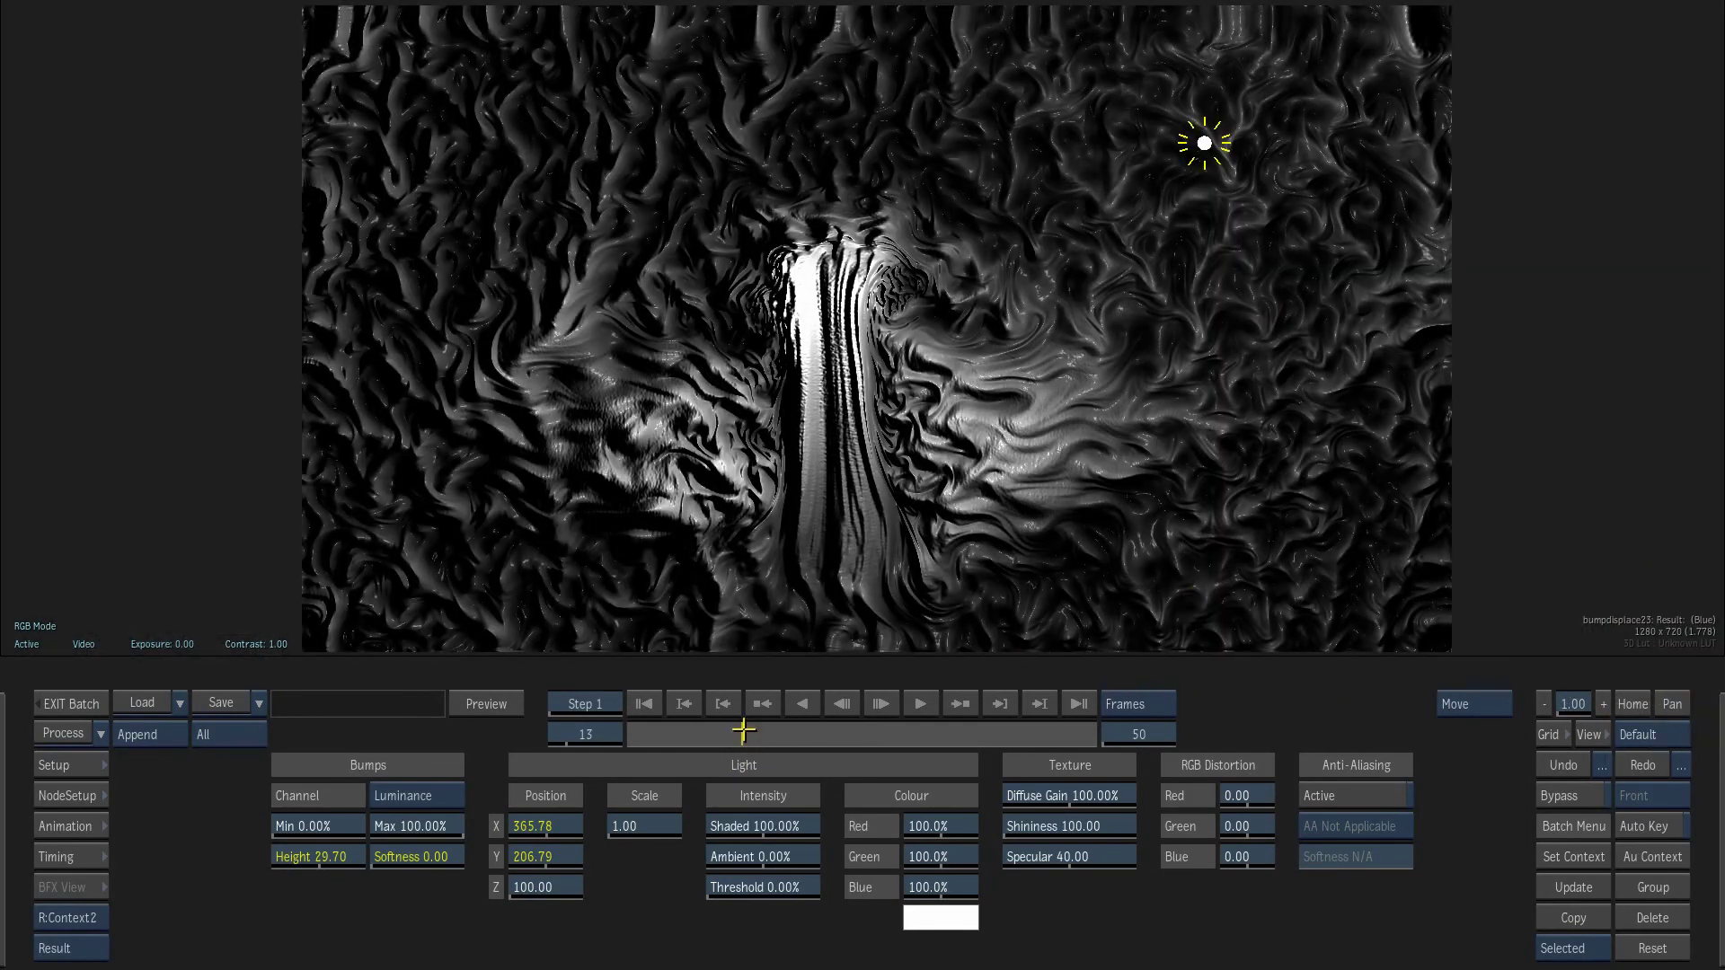
pyautogui.moveTo(740, 727); pyautogui.dragTo(611, 736)
pyautogui.click(920, 703)
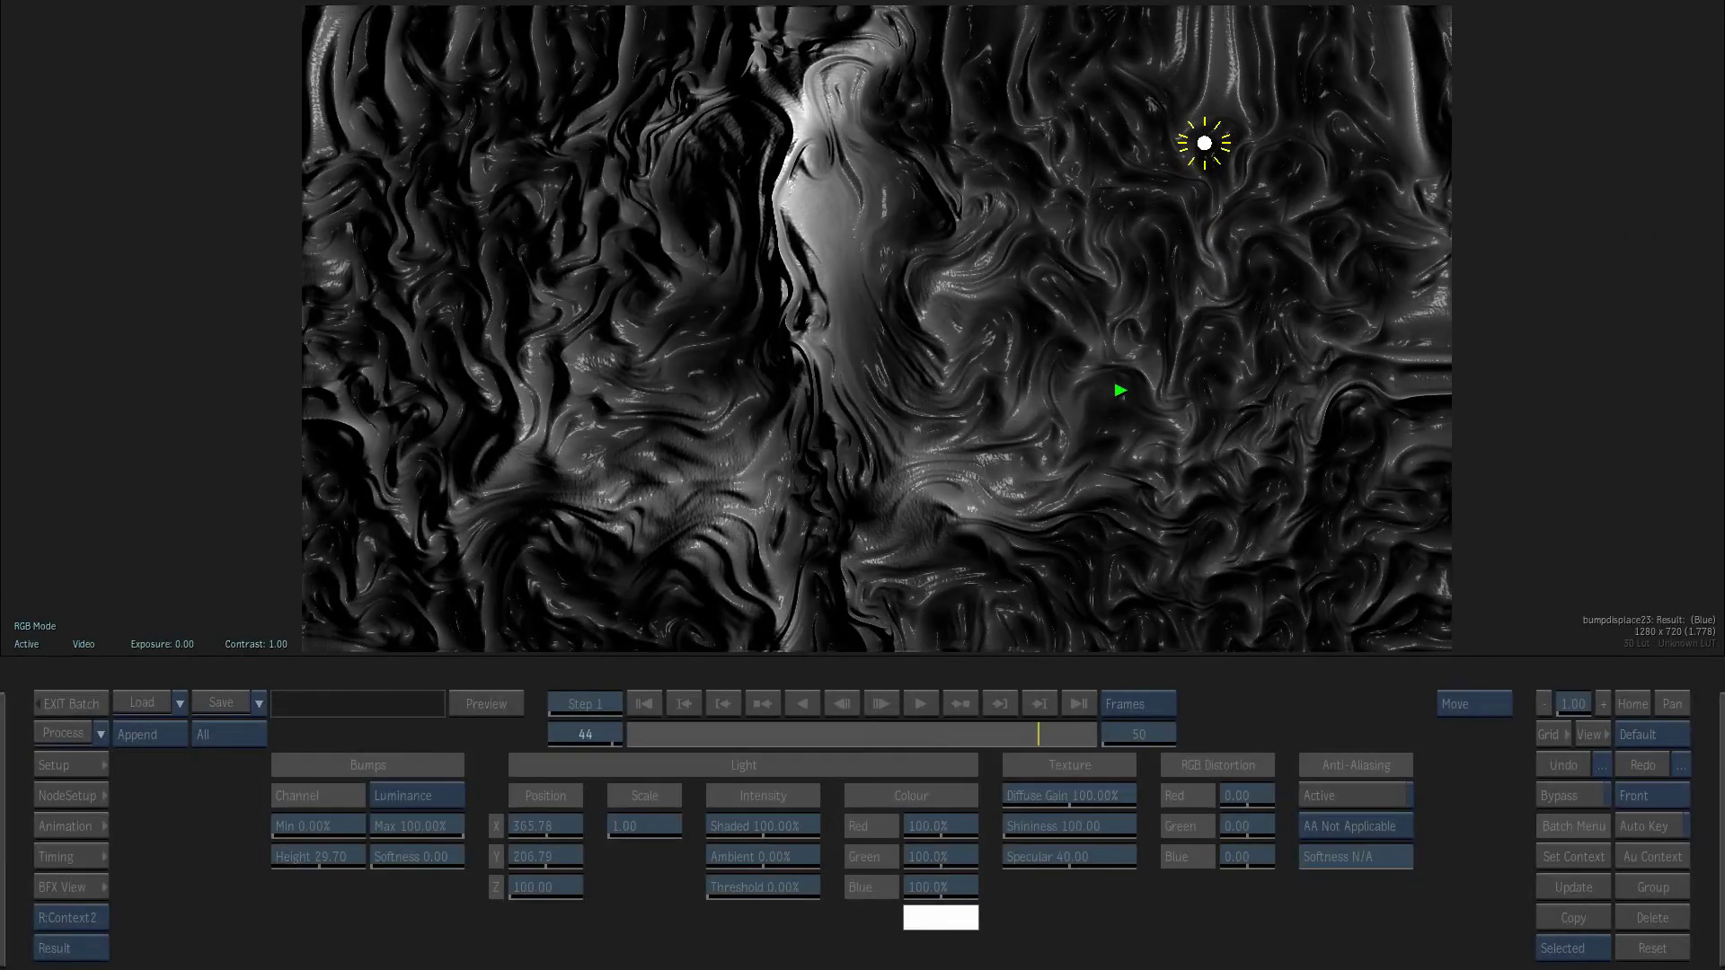
pyautogui.moveTo(1058, 734); pyautogui.dragTo(674, 724)
pyautogui.click(920, 704)
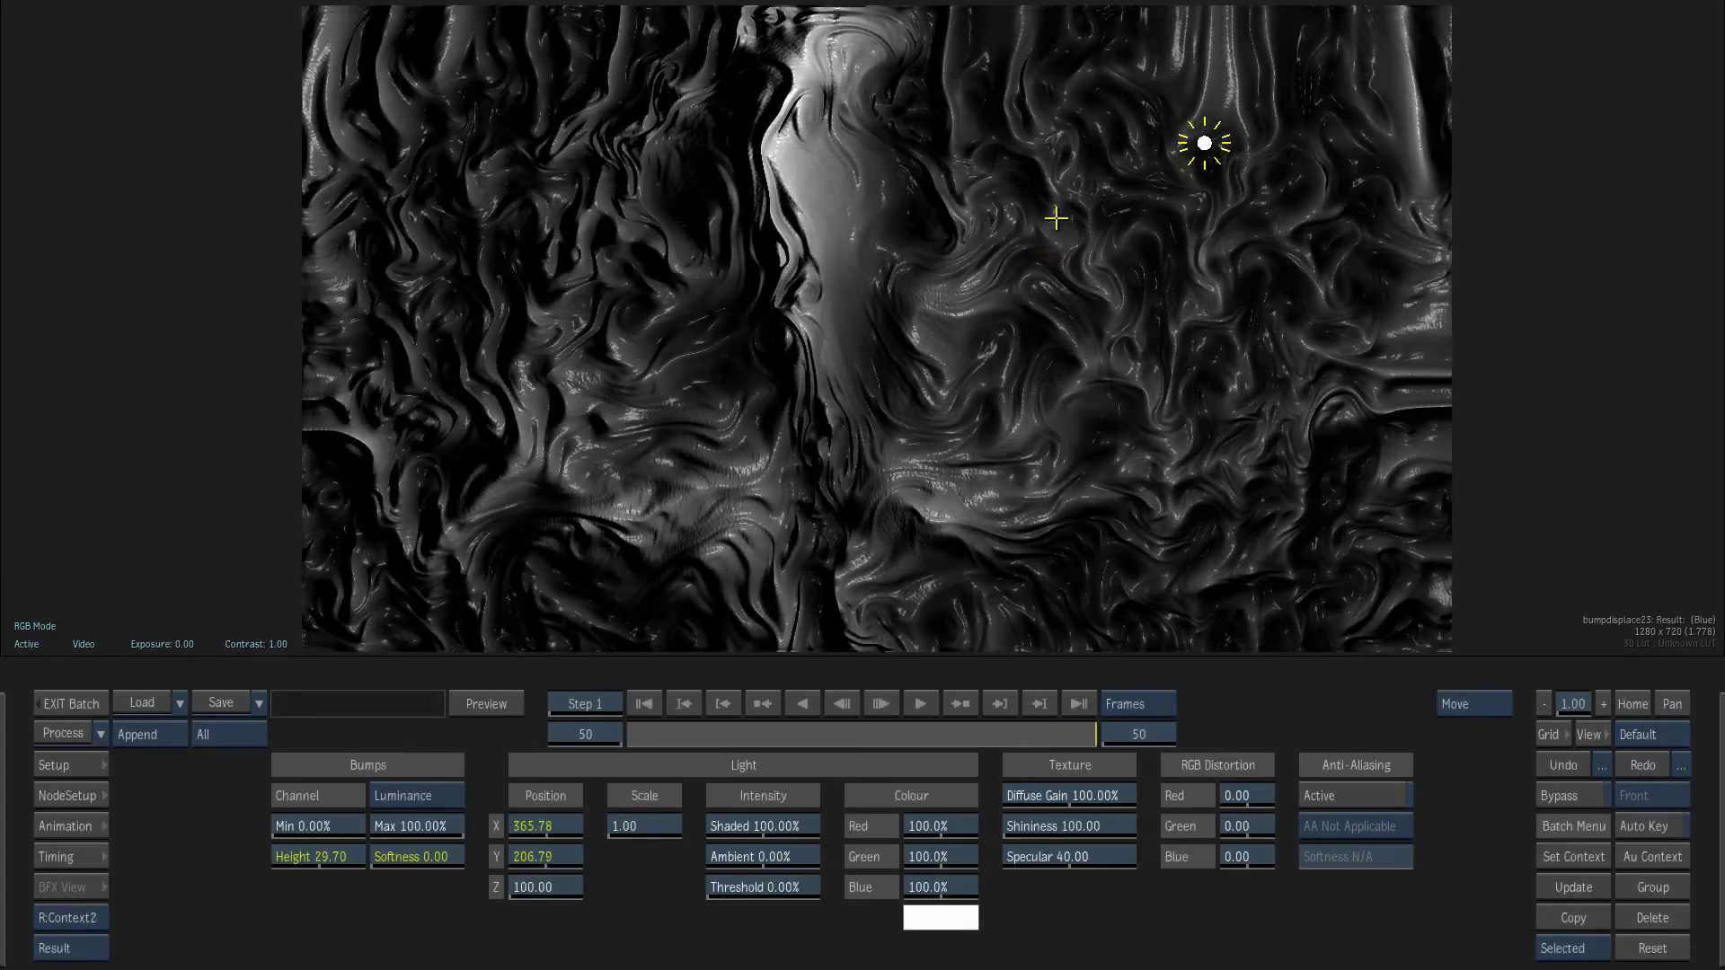
# - Extend the batch duration to 250 frames
pyautogui.click(1165, 738)
pyautogui.write('250')
pyautogui.press('Return')
# - Set exportfile7's end frame to 250 and render the export starting from frame 1
pyautogui.moveTo(4, 802)
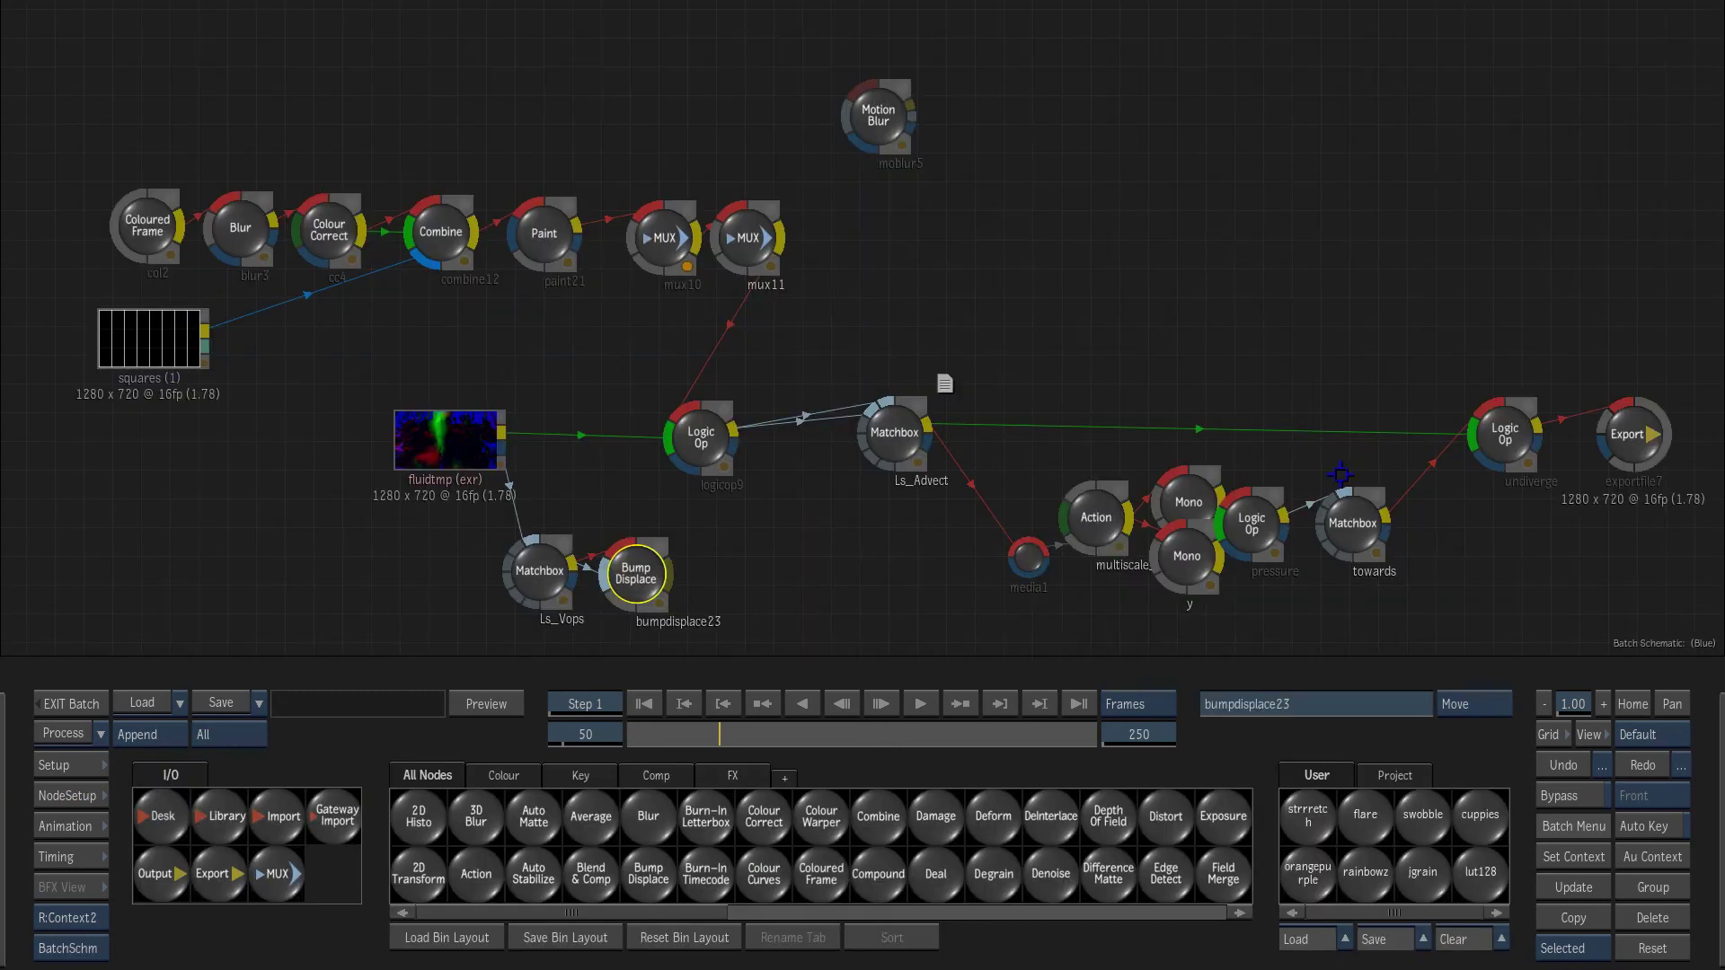
pyautogui.doubleClick(1627, 431)
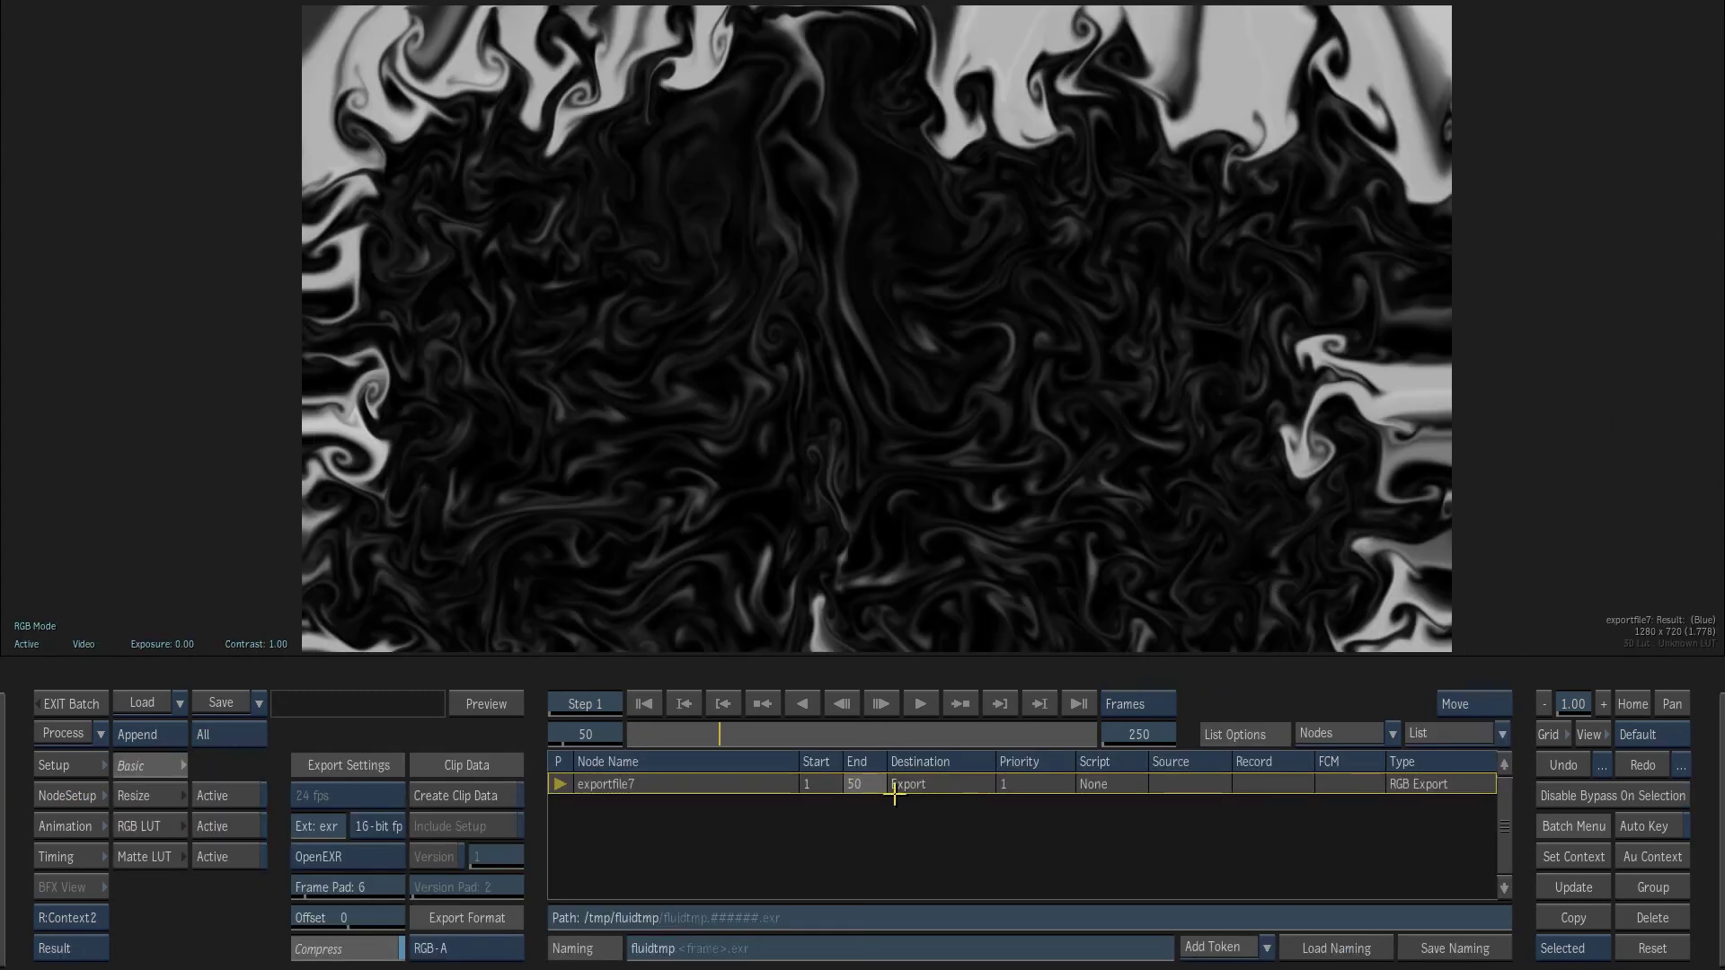
pyautogui.click(864, 785)
pyautogui.write('250')
pyautogui.press('Return')
pyautogui.click(644, 705)
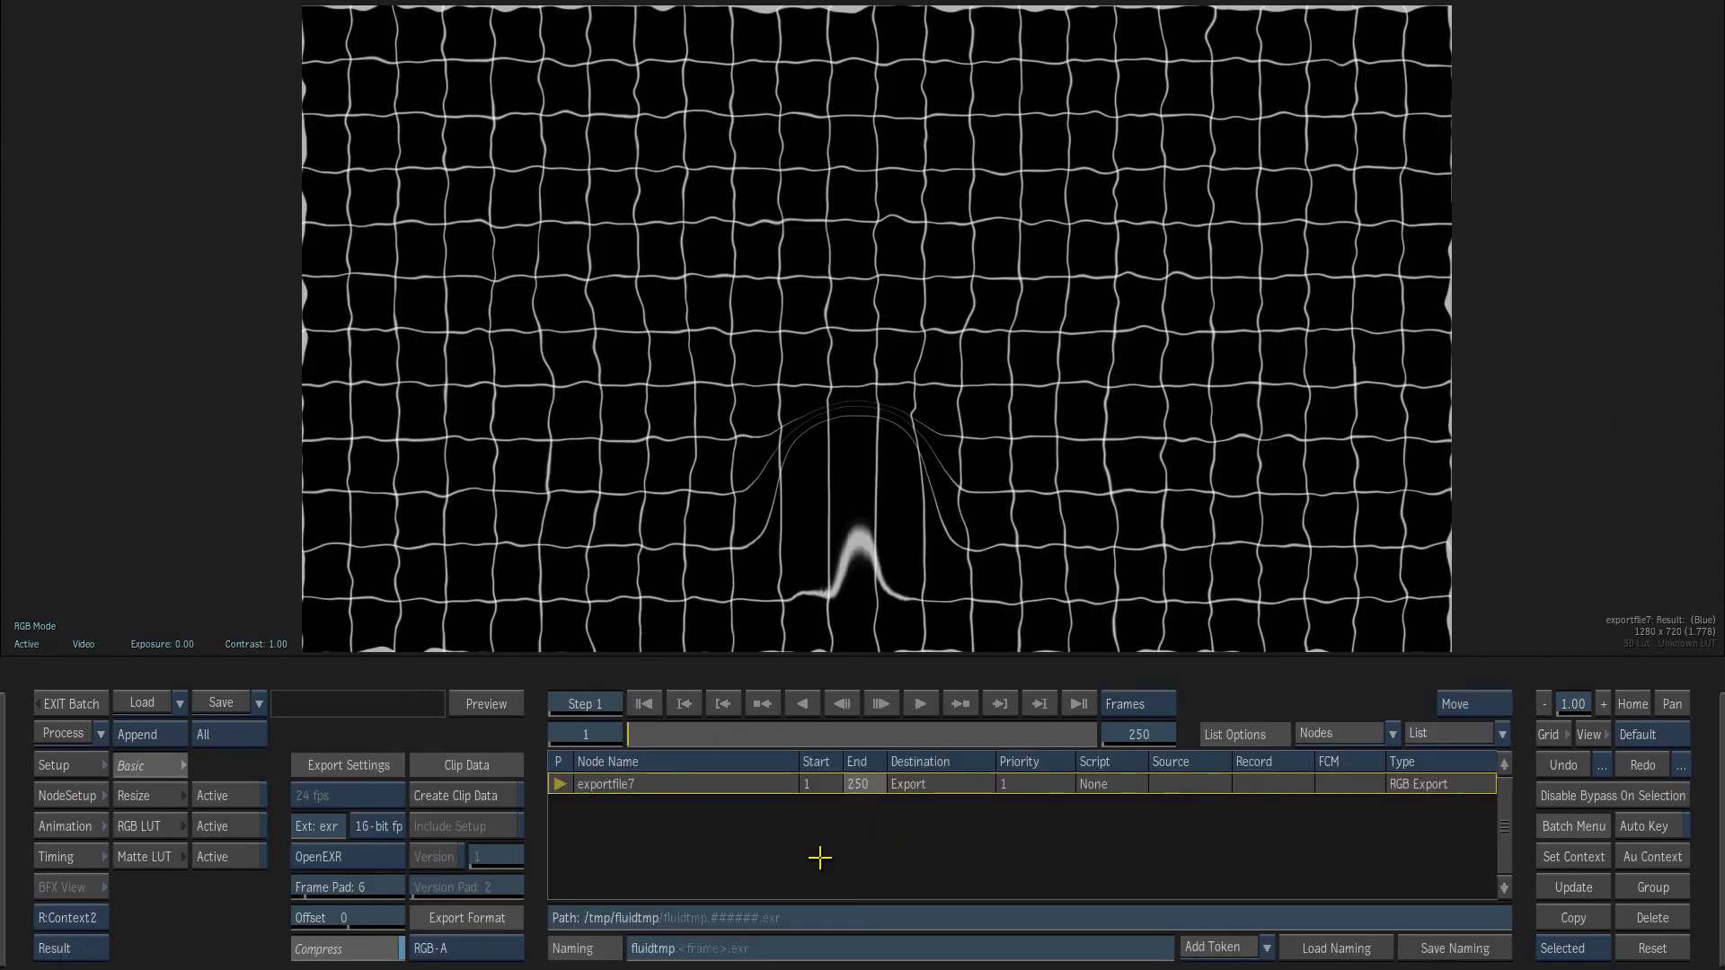
pyautogui.click(63, 734)
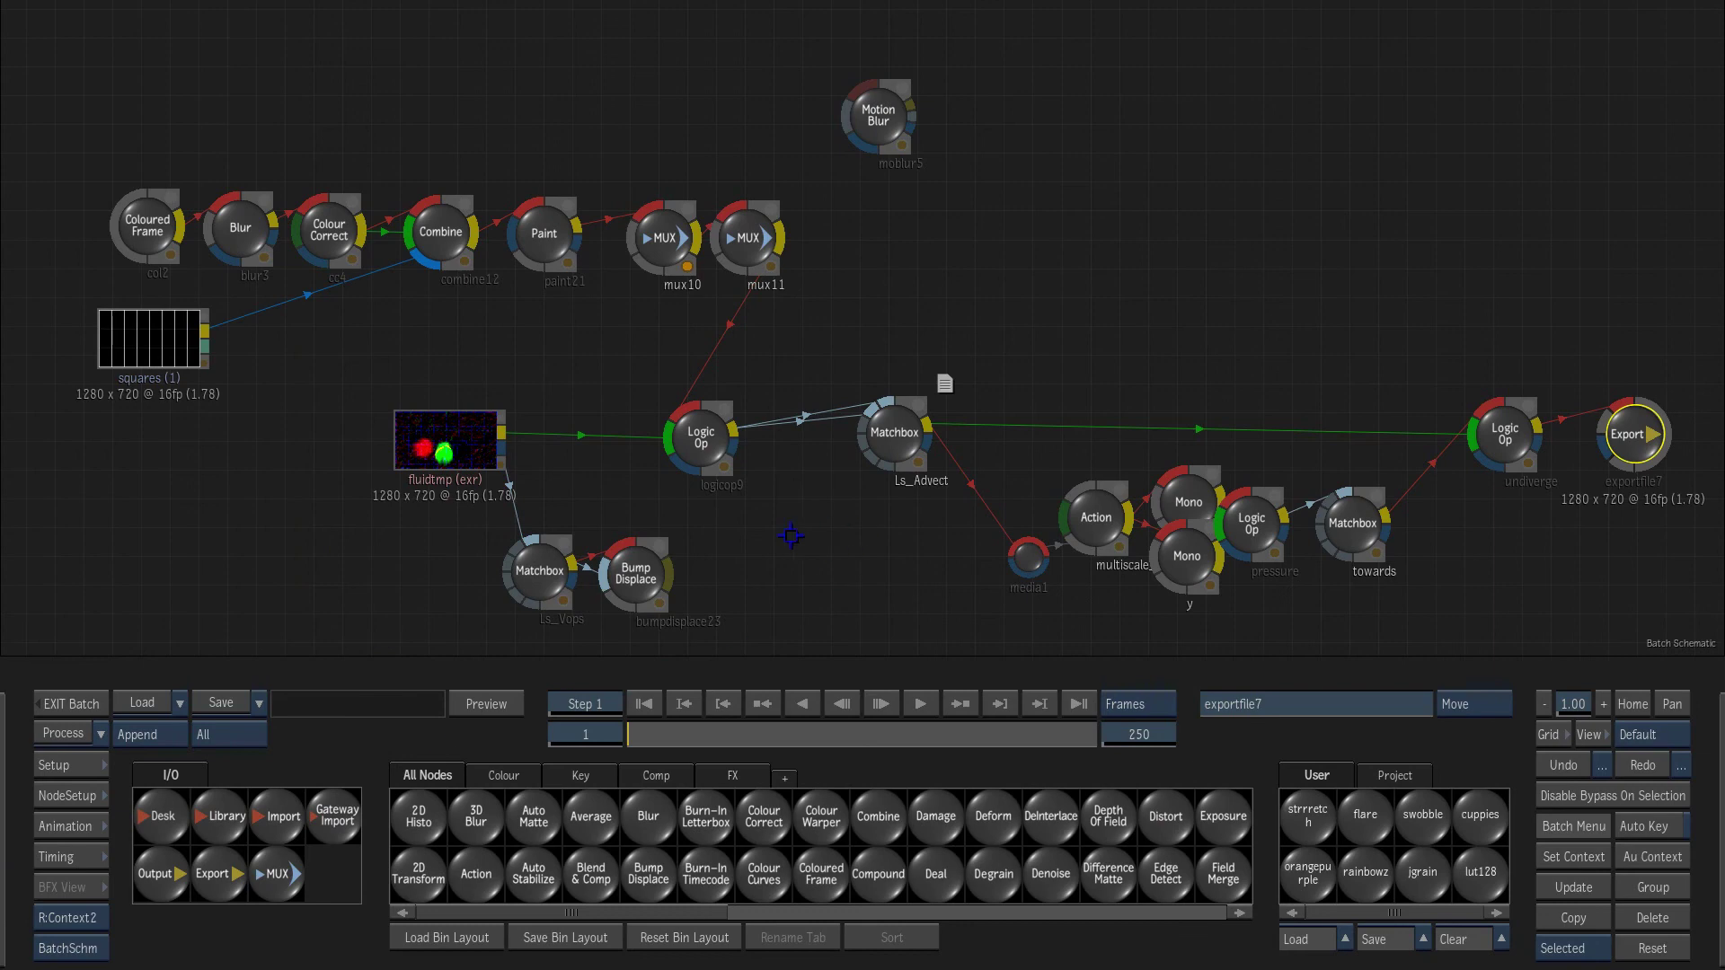
# - Scrub bumpdisplace23's result across the 250-frame range and return to frame 1
pyautogui.doubleClick(635, 573)
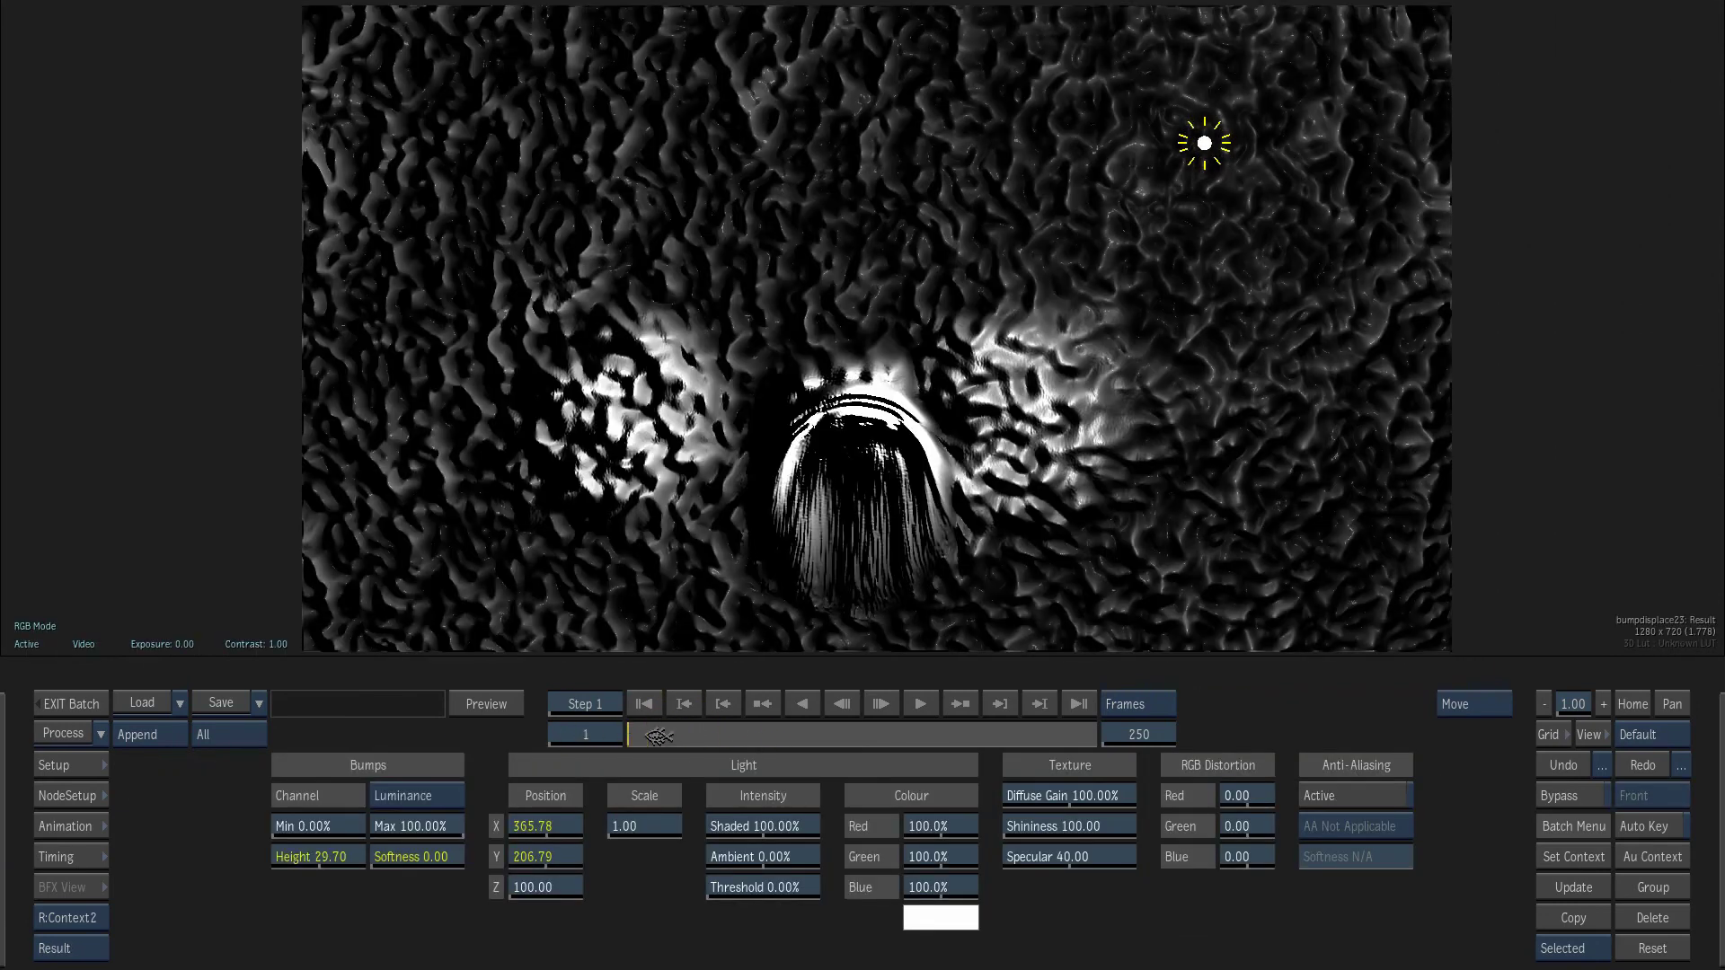
pyautogui.moveTo(658, 737); pyautogui.dragTo(1093, 742)
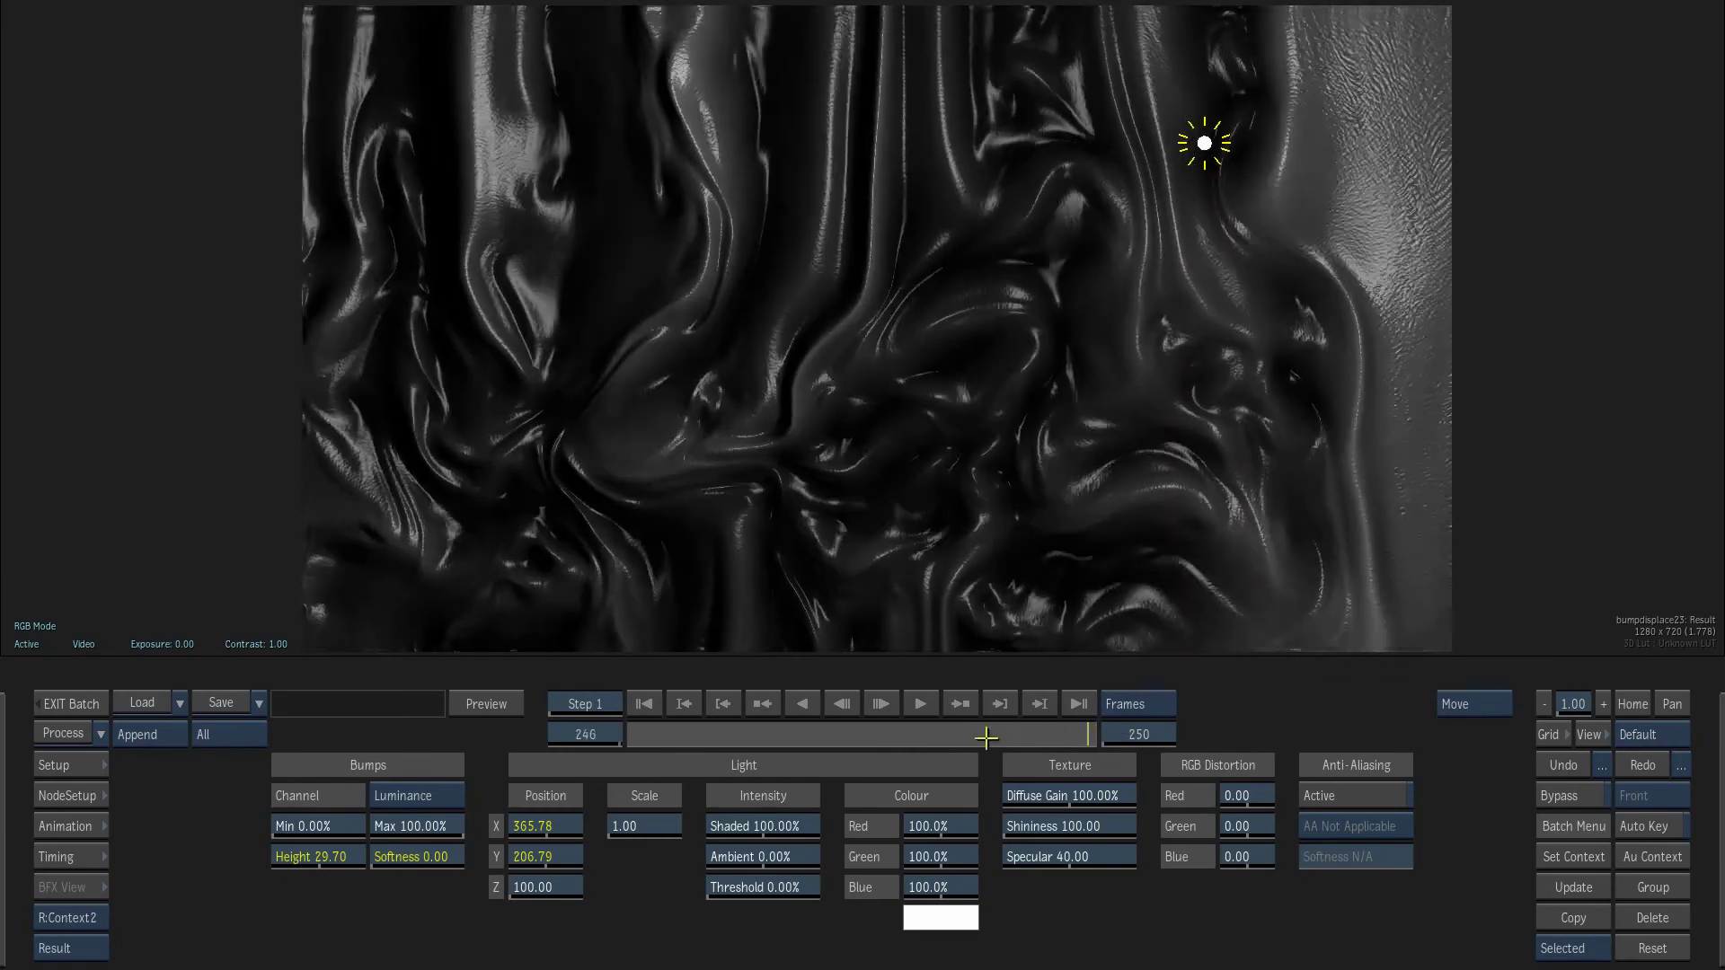
pyautogui.moveTo(985, 737); pyautogui.dragTo(531, 736)
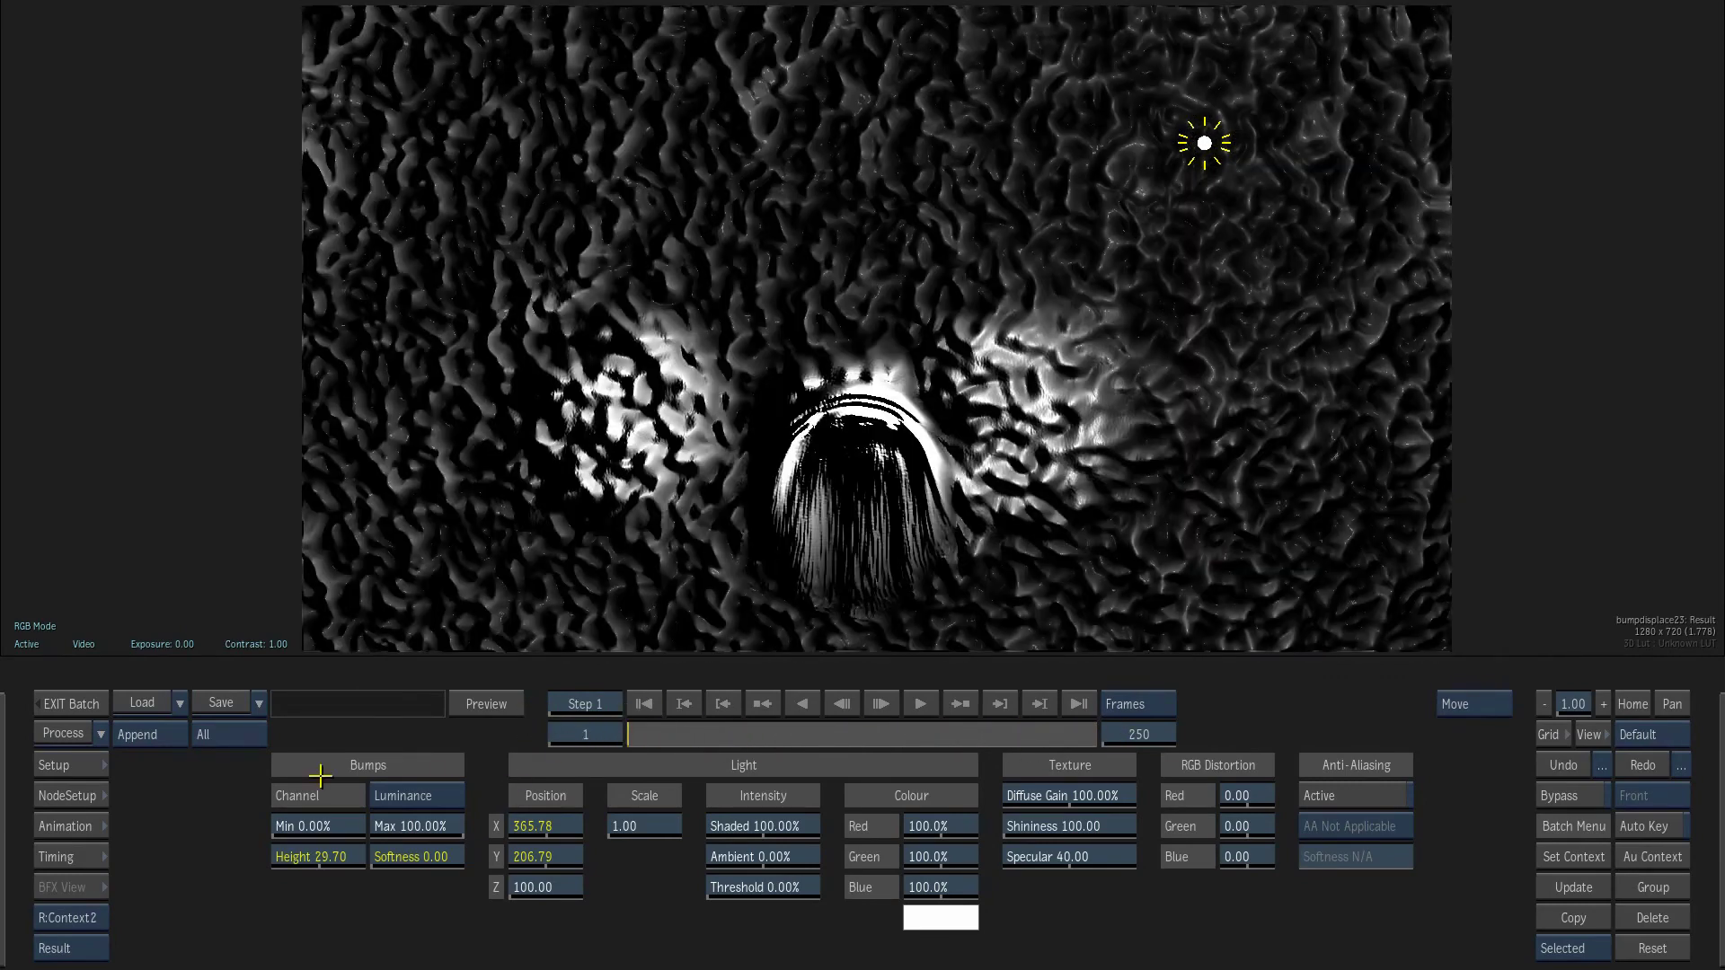
# - Add an Output node fed by bumpdisplace23's result and open its render settings
pyautogui.moveTo(2, 774)
pyautogui.moveTo(781, 653); pyautogui.dragTo(805, 446)
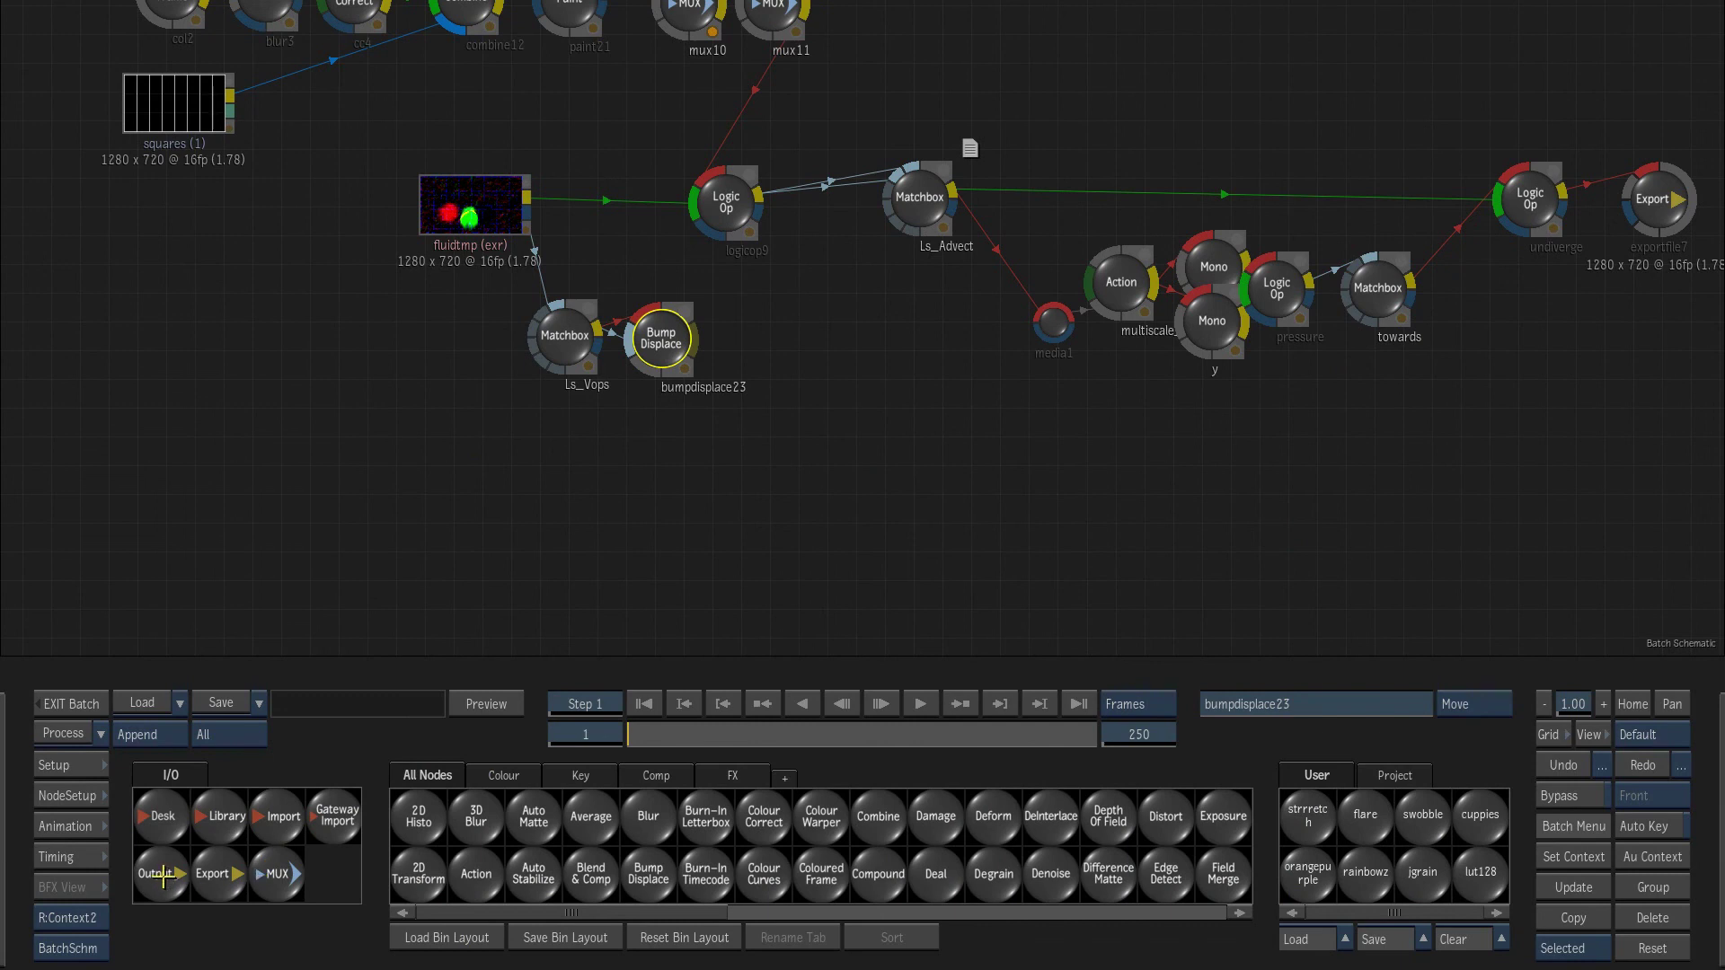
pyautogui.click(859, 407)
pyautogui.moveTo(769, 392); pyautogui.dragTo(598, 522)
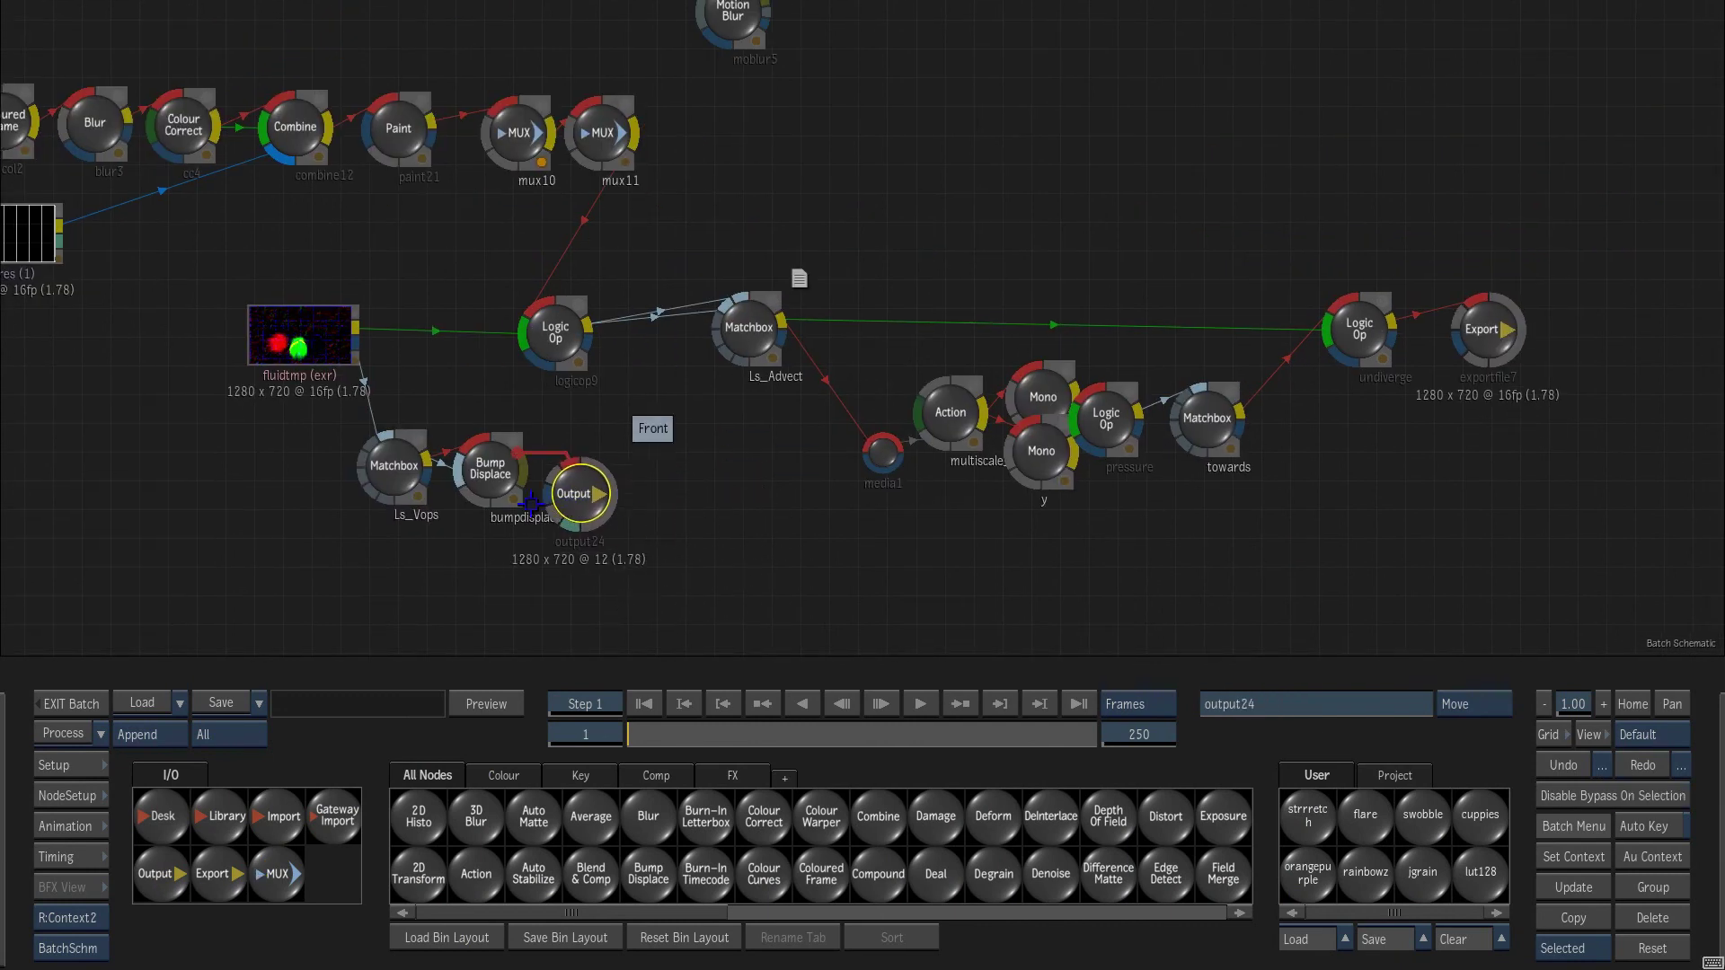
pyautogui.doubleClick(737, 530)
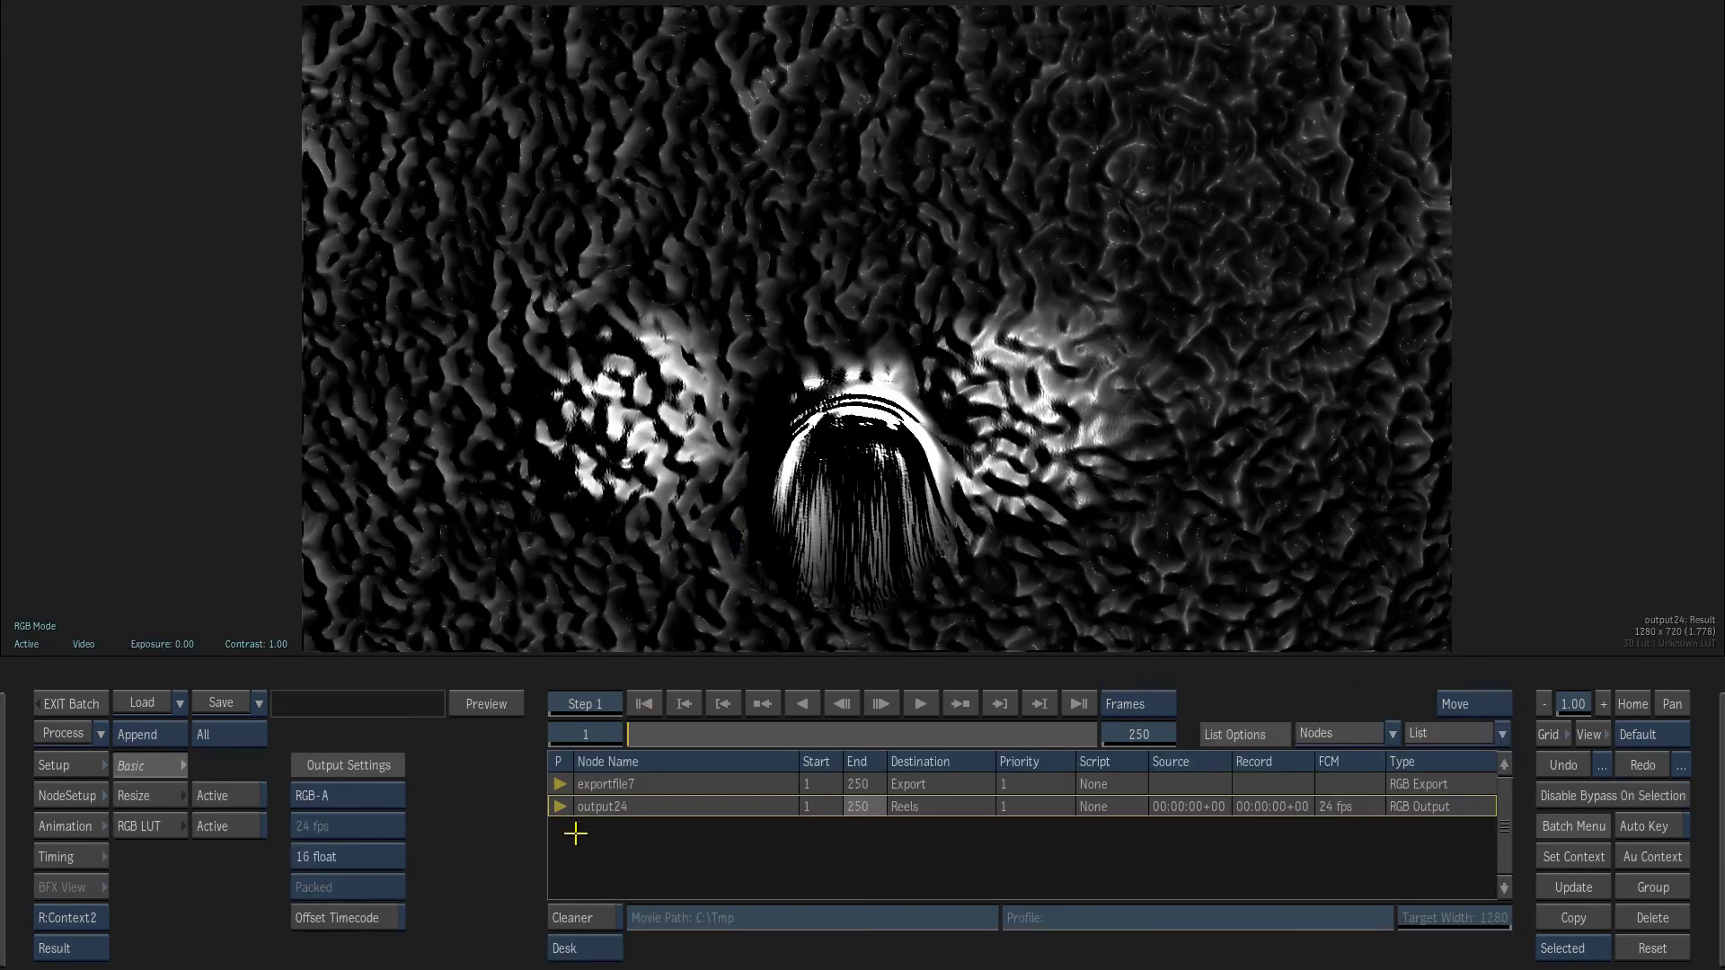
# - Exclude exportfile7 from processing and render only output24 to Reels over frames 1 to 250
pyautogui.click(561, 785)
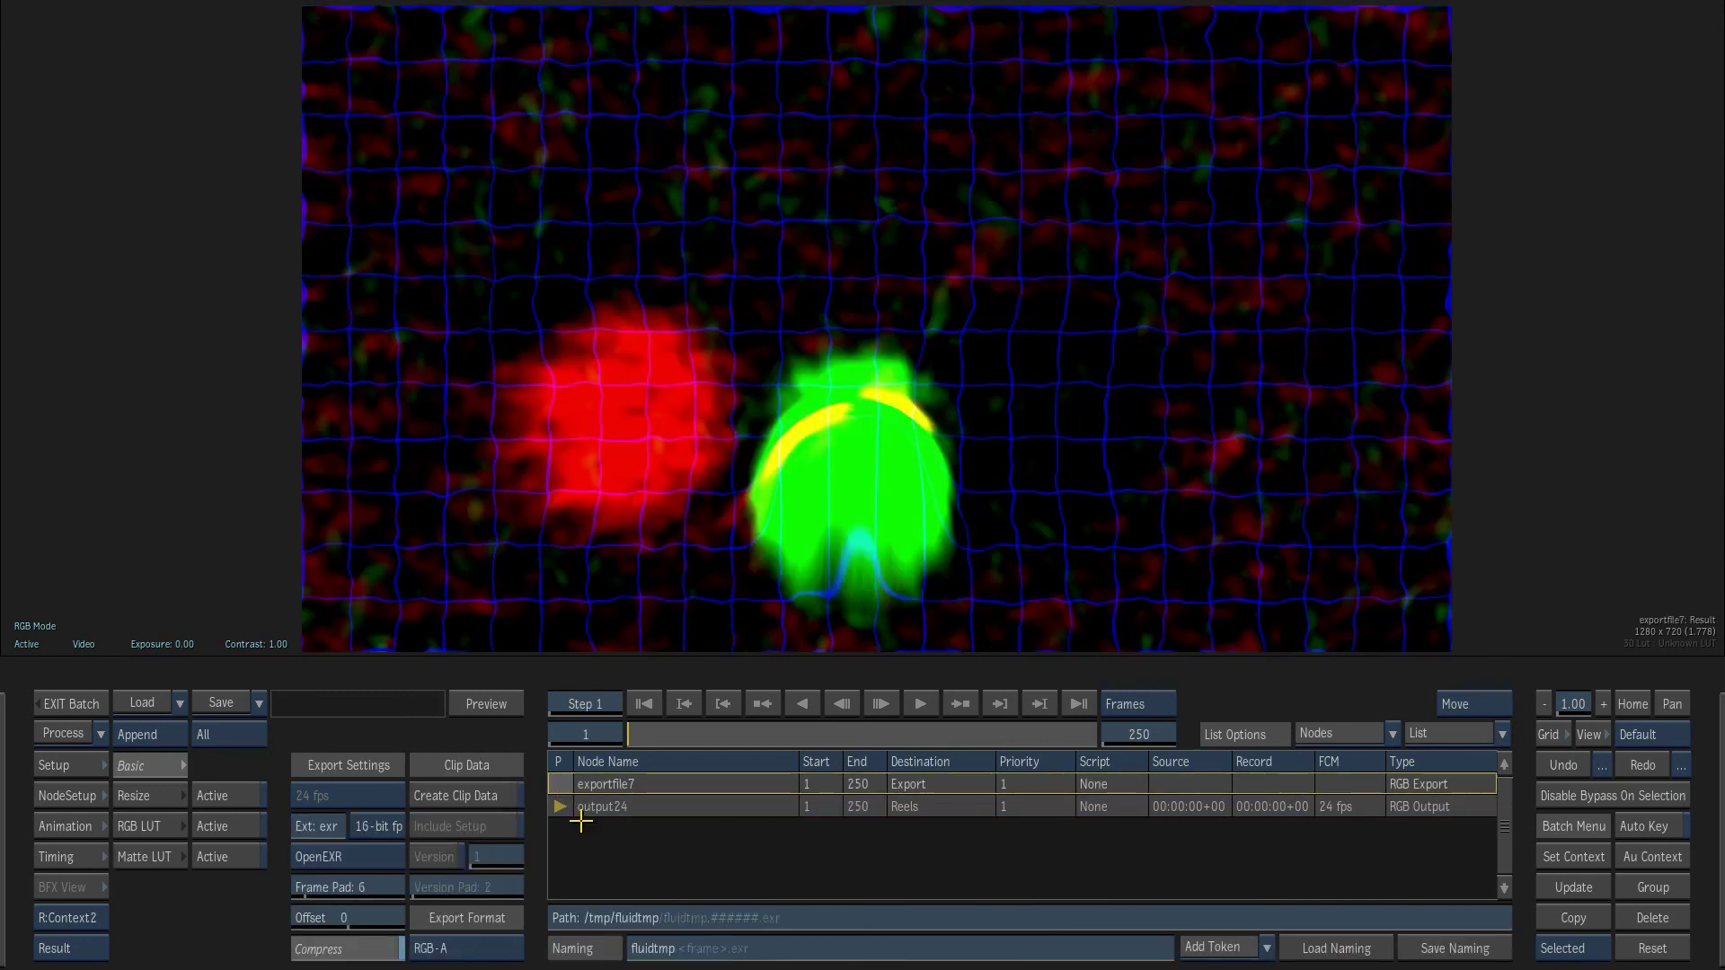
pyautogui.click(636, 799)
pyautogui.click(1135, 892)
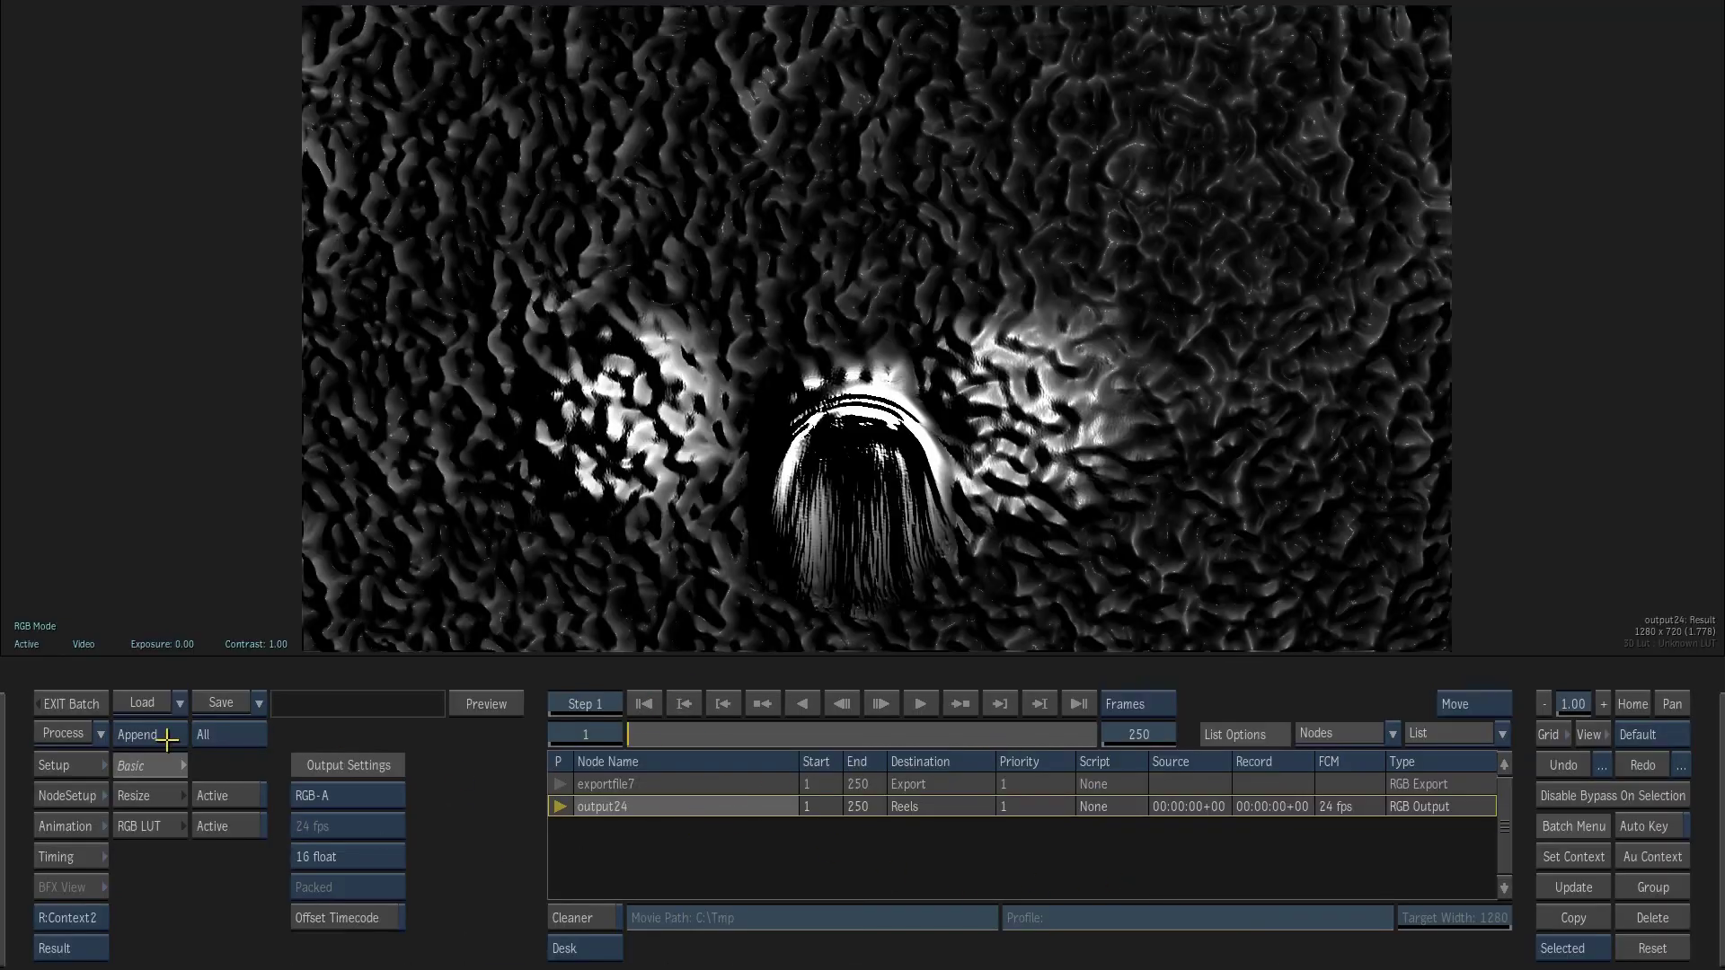
pyautogui.click(64, 734)
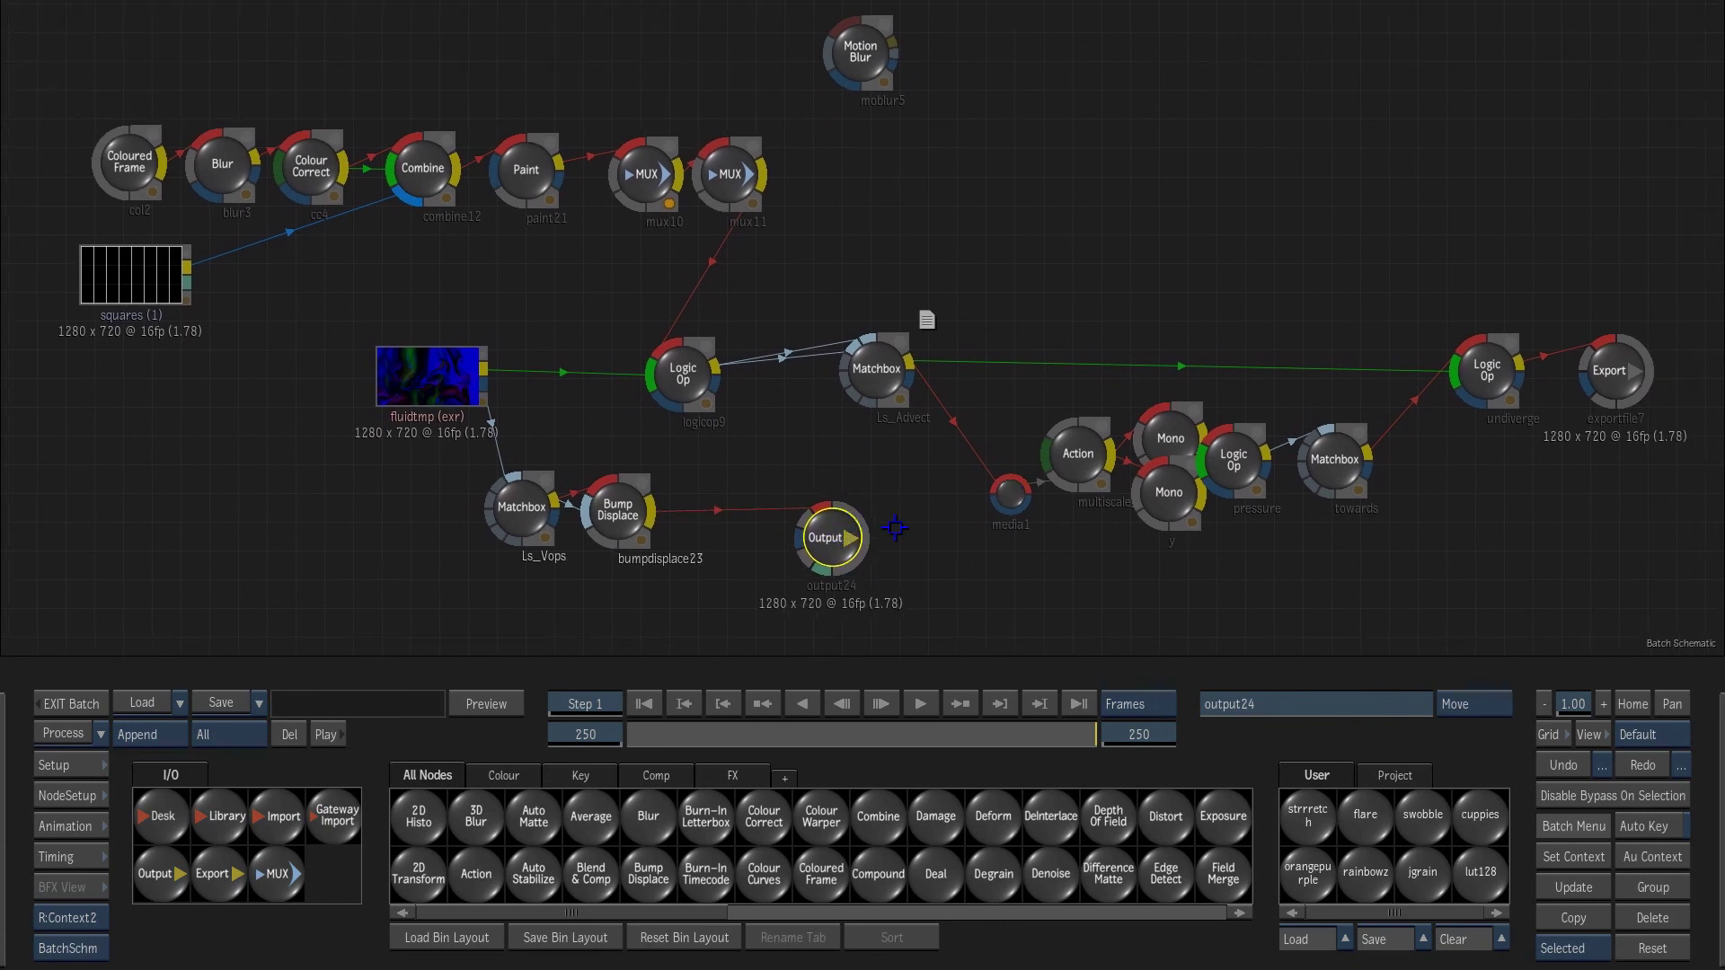
# - View the fluidtmp clip's result at frame 250 and return to the batch schematic
pyautogui.moveTo(955, 563); pyautogui.dragTo(920, 545)
pyautogui.moveTo(373, 373); pyautogui.dragTo(352, 369)
pyautogui.press('F4')
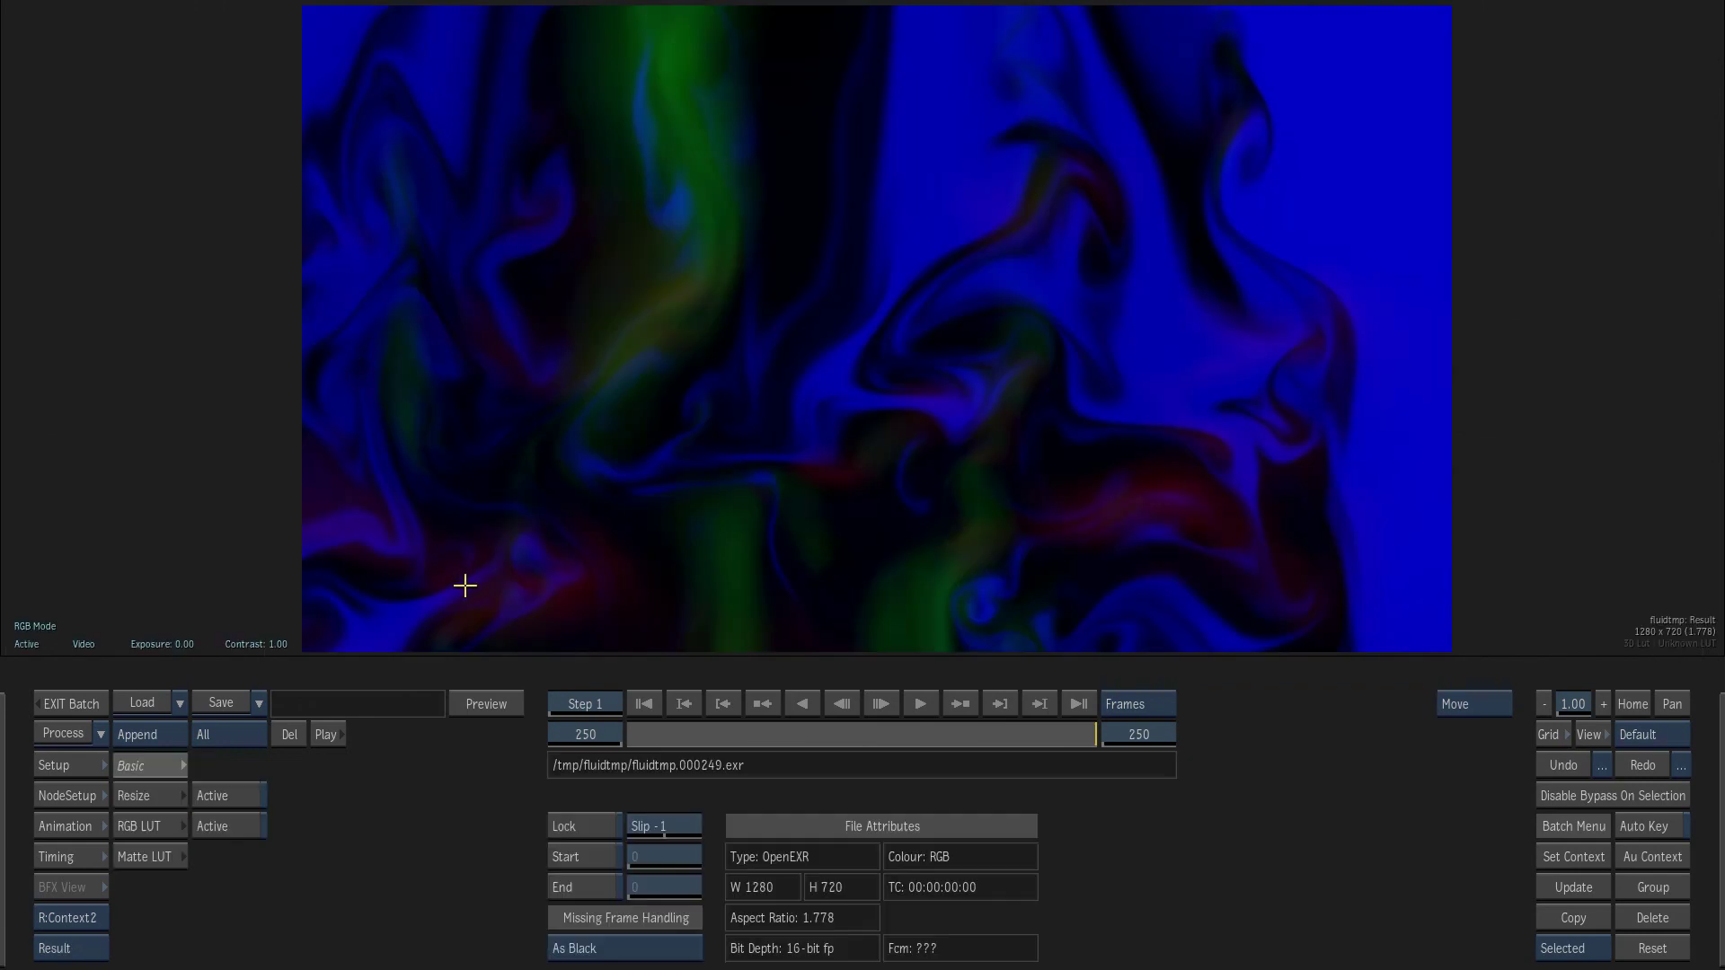
pyautogui.press('F4')
# - Delete the fluidtmp.exr sequence and exportfile6.clip from /tmp/fluidtmp through the fluidtmp clip's import browser
pyautogui.doubleClick(349, 381)
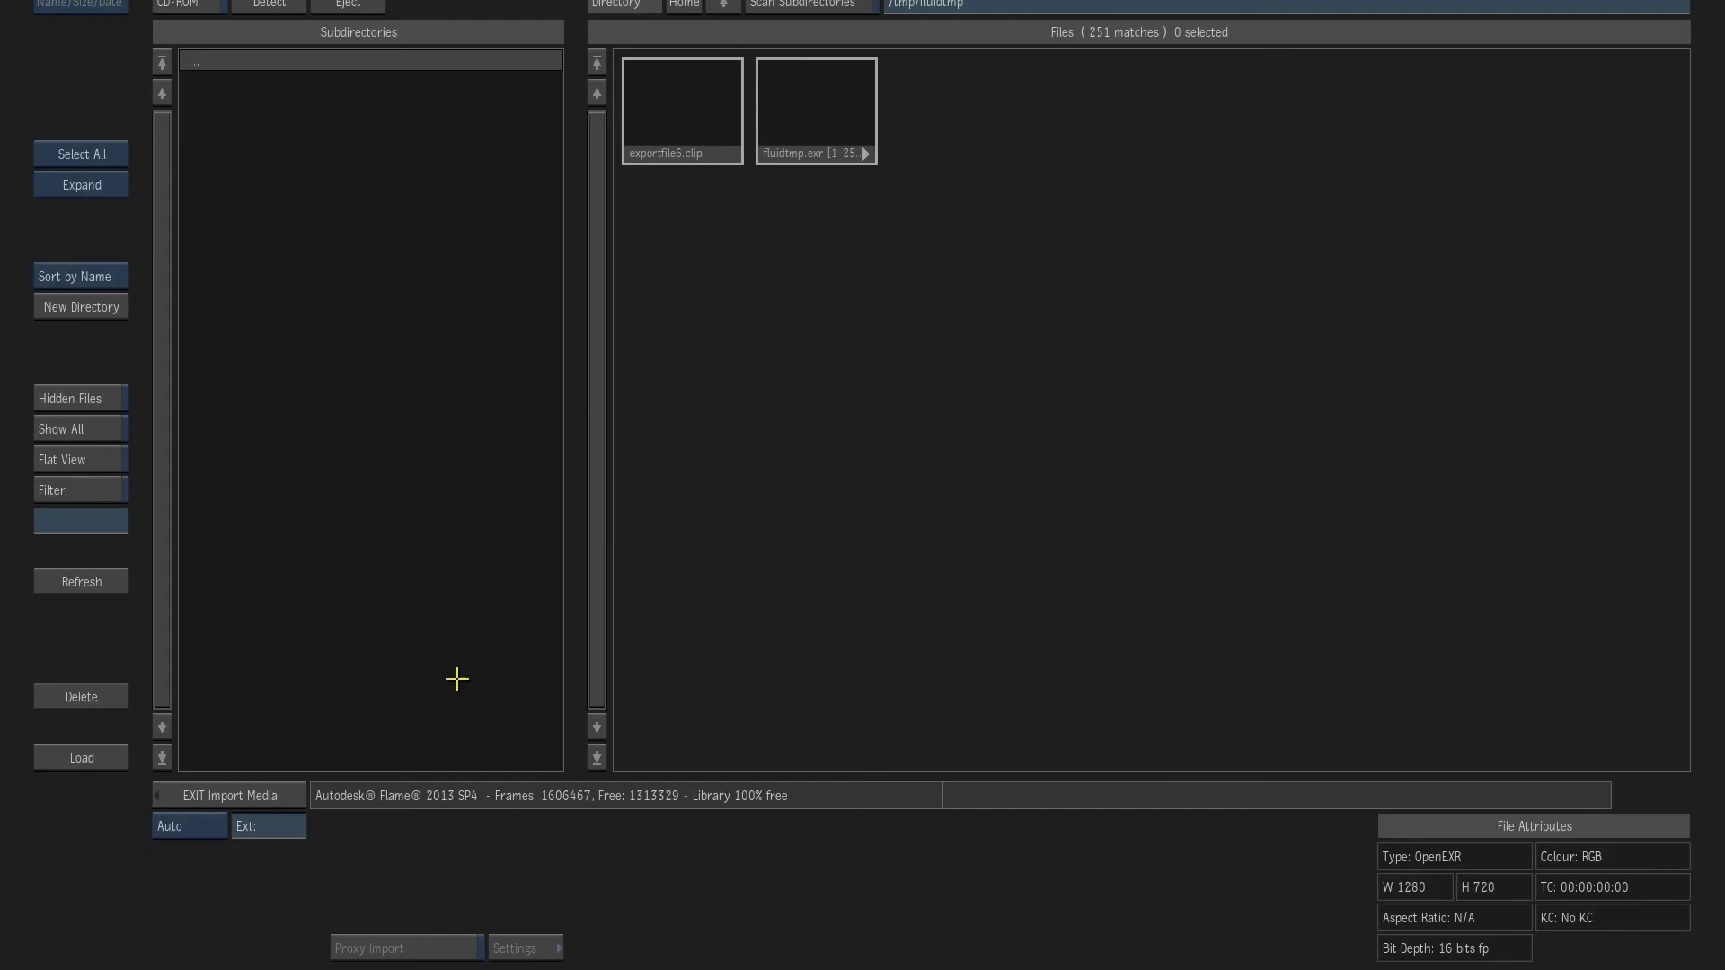
pyautogui.click(789, 155)
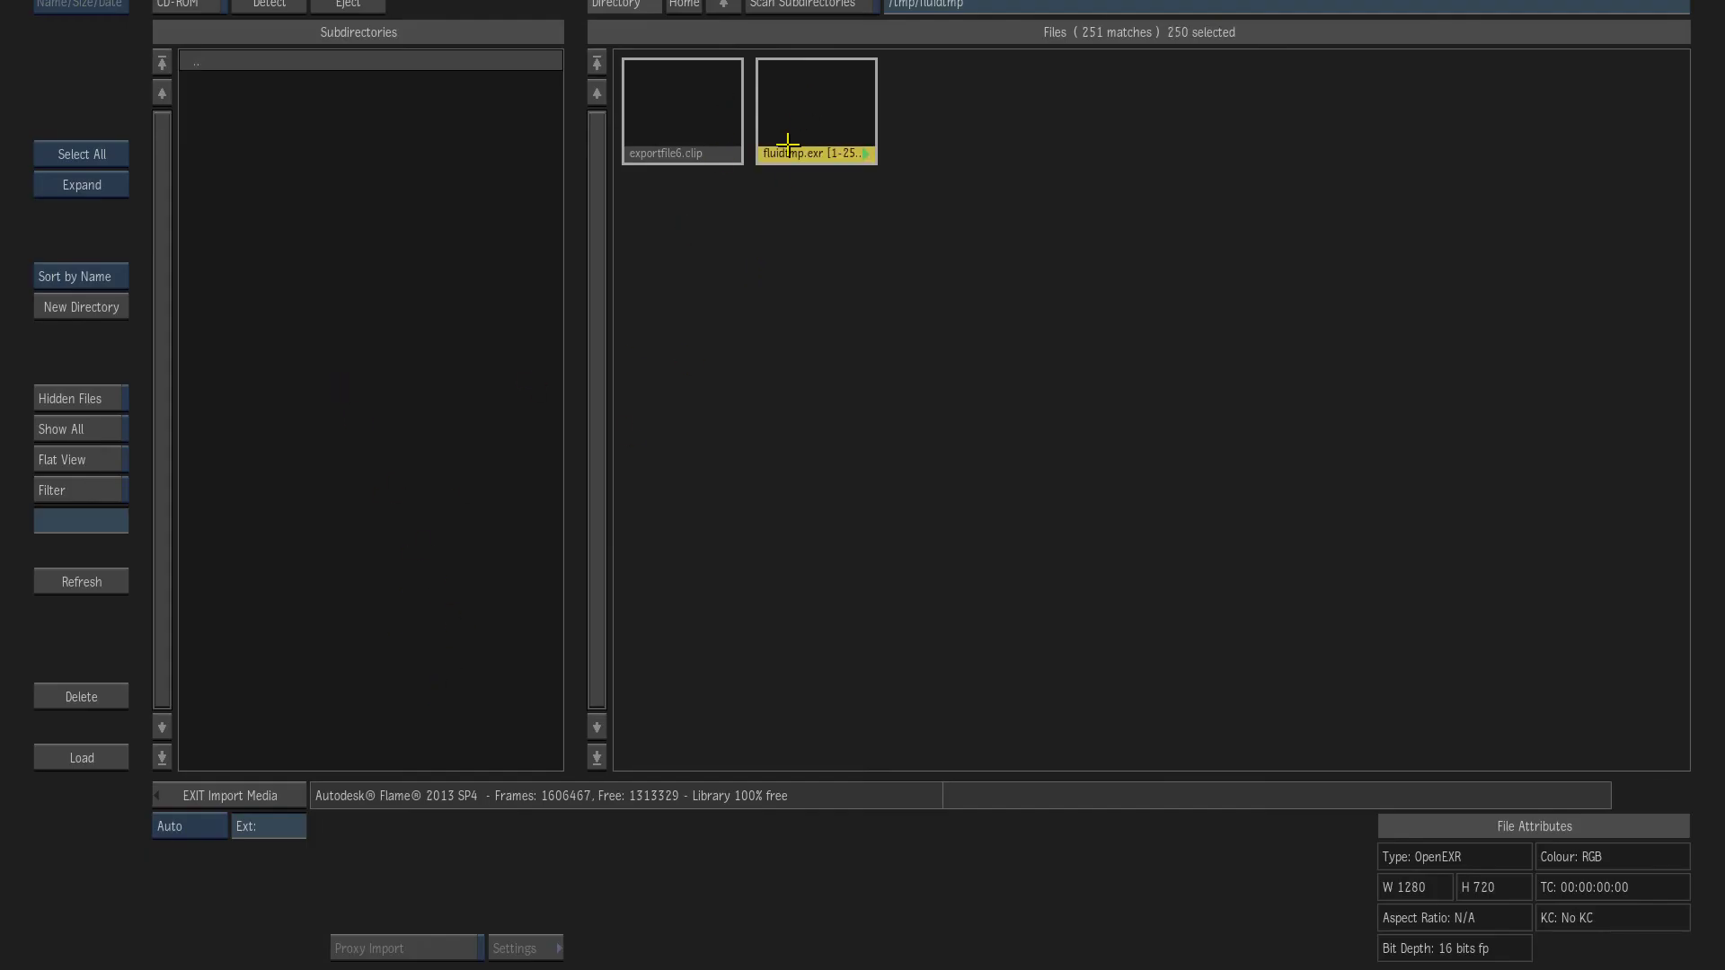
pyautogui.click(89, 688)
pyautogui.click(851, 145)
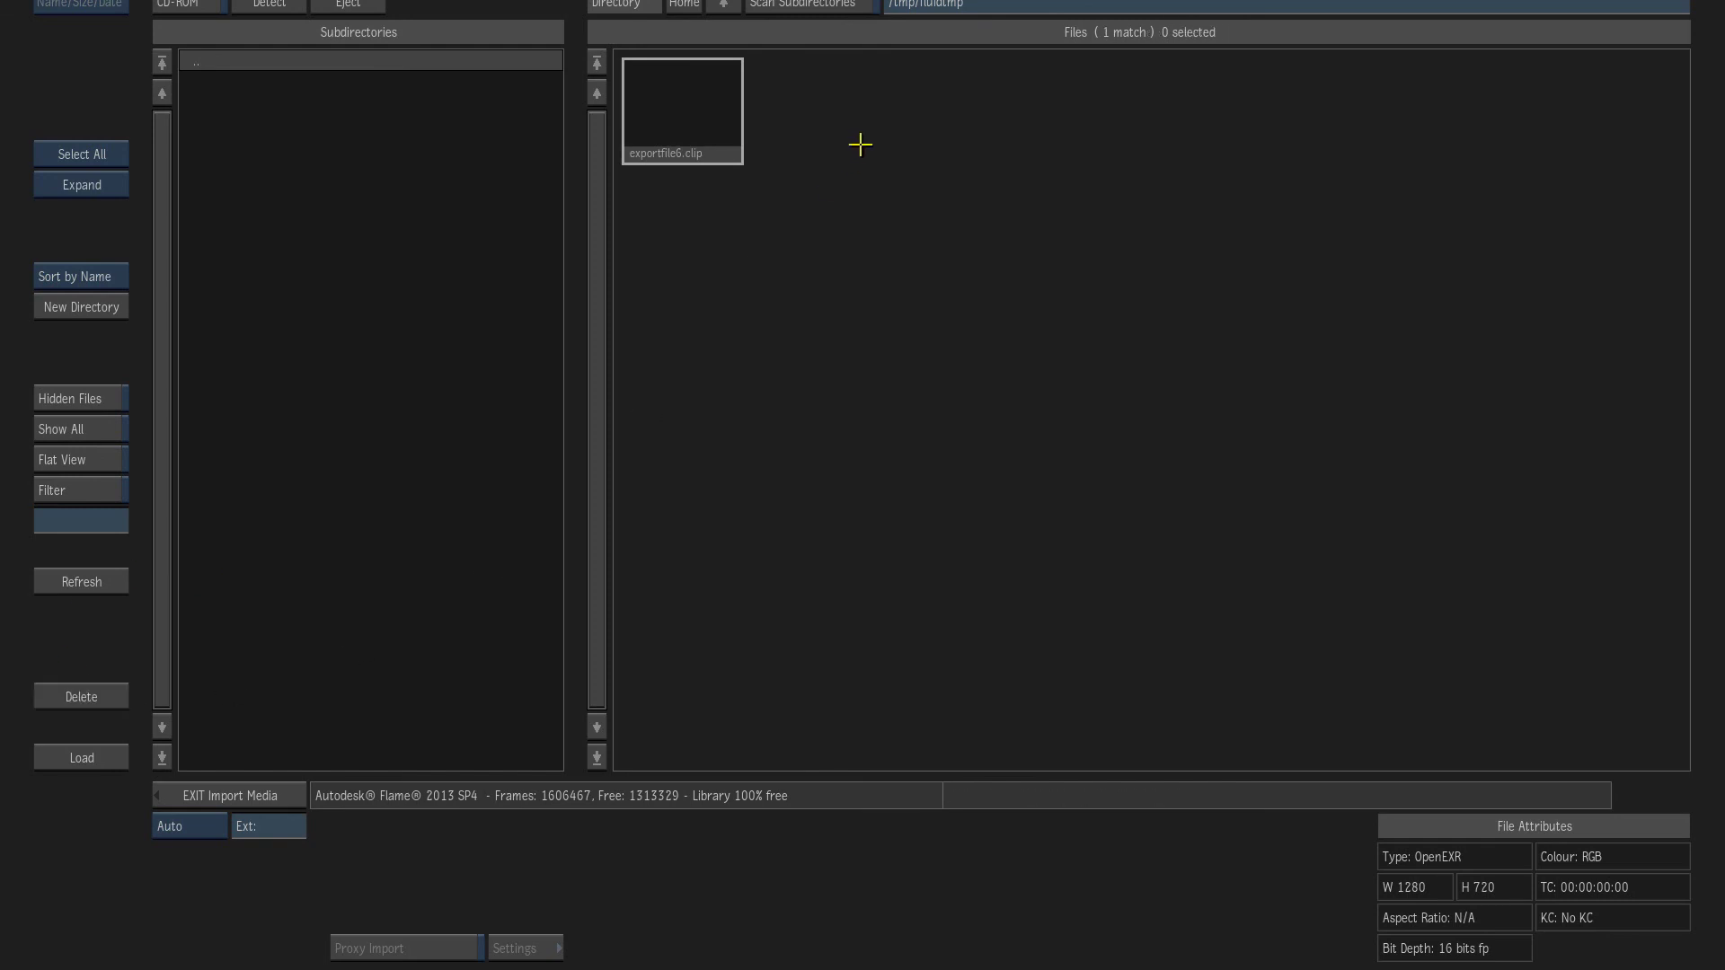
pyautogui.hotkey('ctrl', 'a')
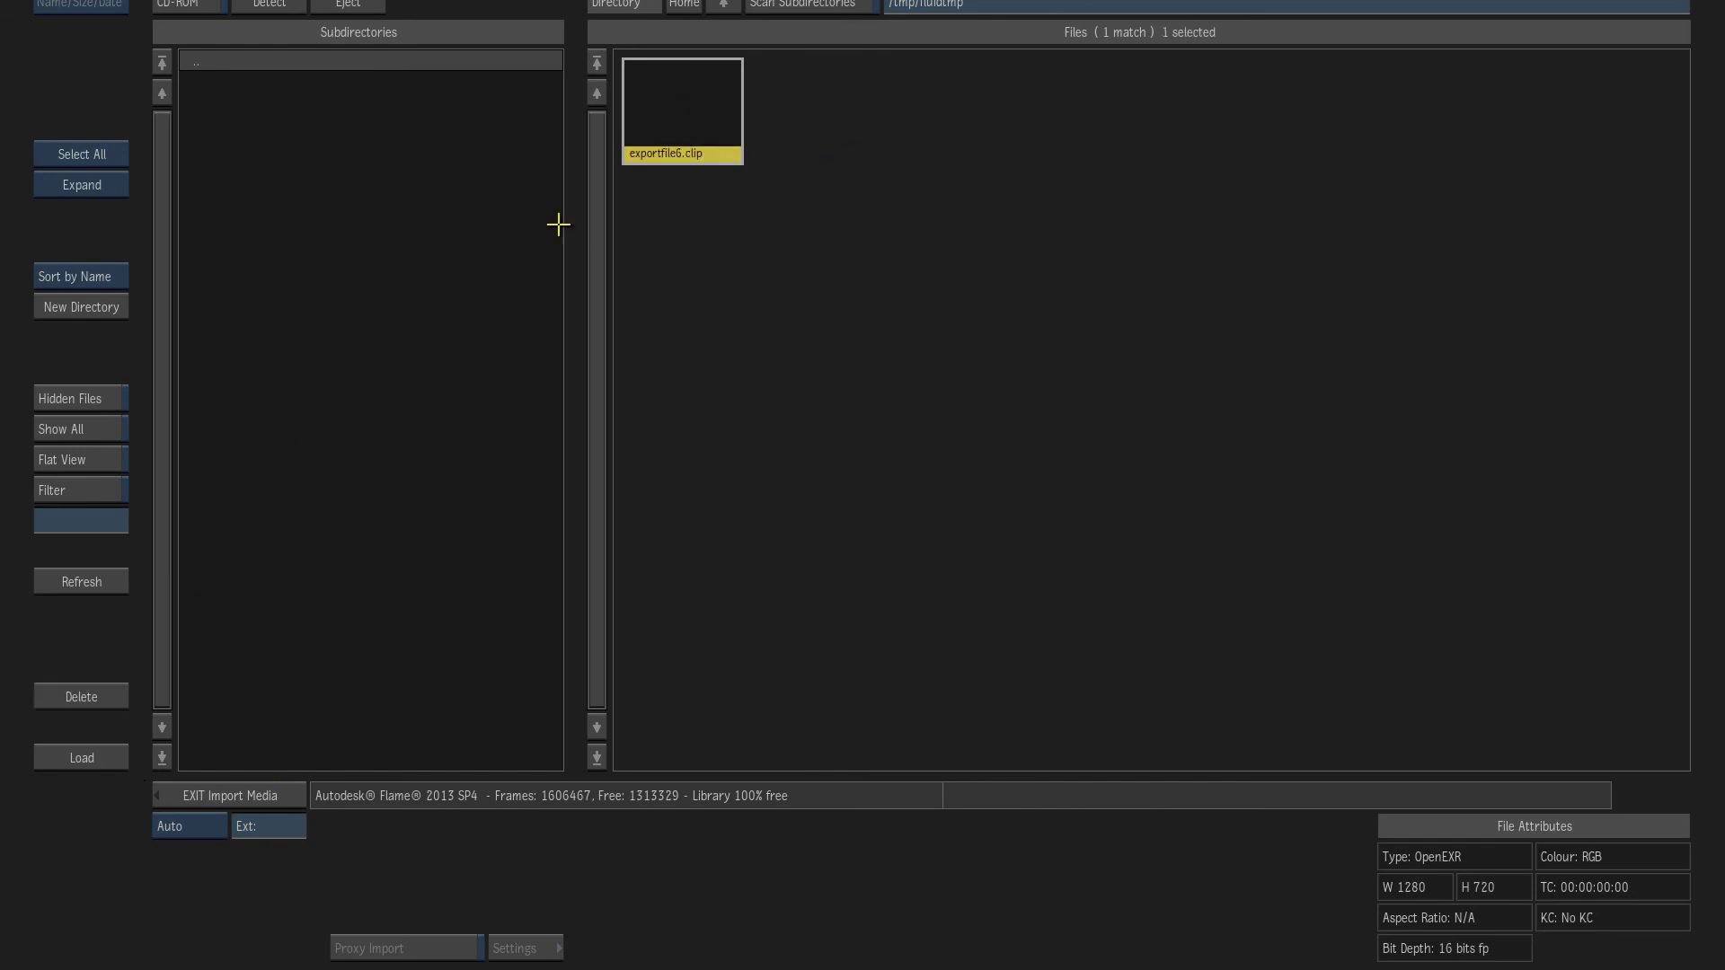
pyautogui.click(90, 697)
pyautogui.click(89, 703)
pyautogui.click(245, 802)
# - Add a Paint node to an empty area below the output24 node and open its canvas
pyautogui.moveTo(327, 396); pyautogui.dragTo(275, 405)
pyautogui.click(274, 405)
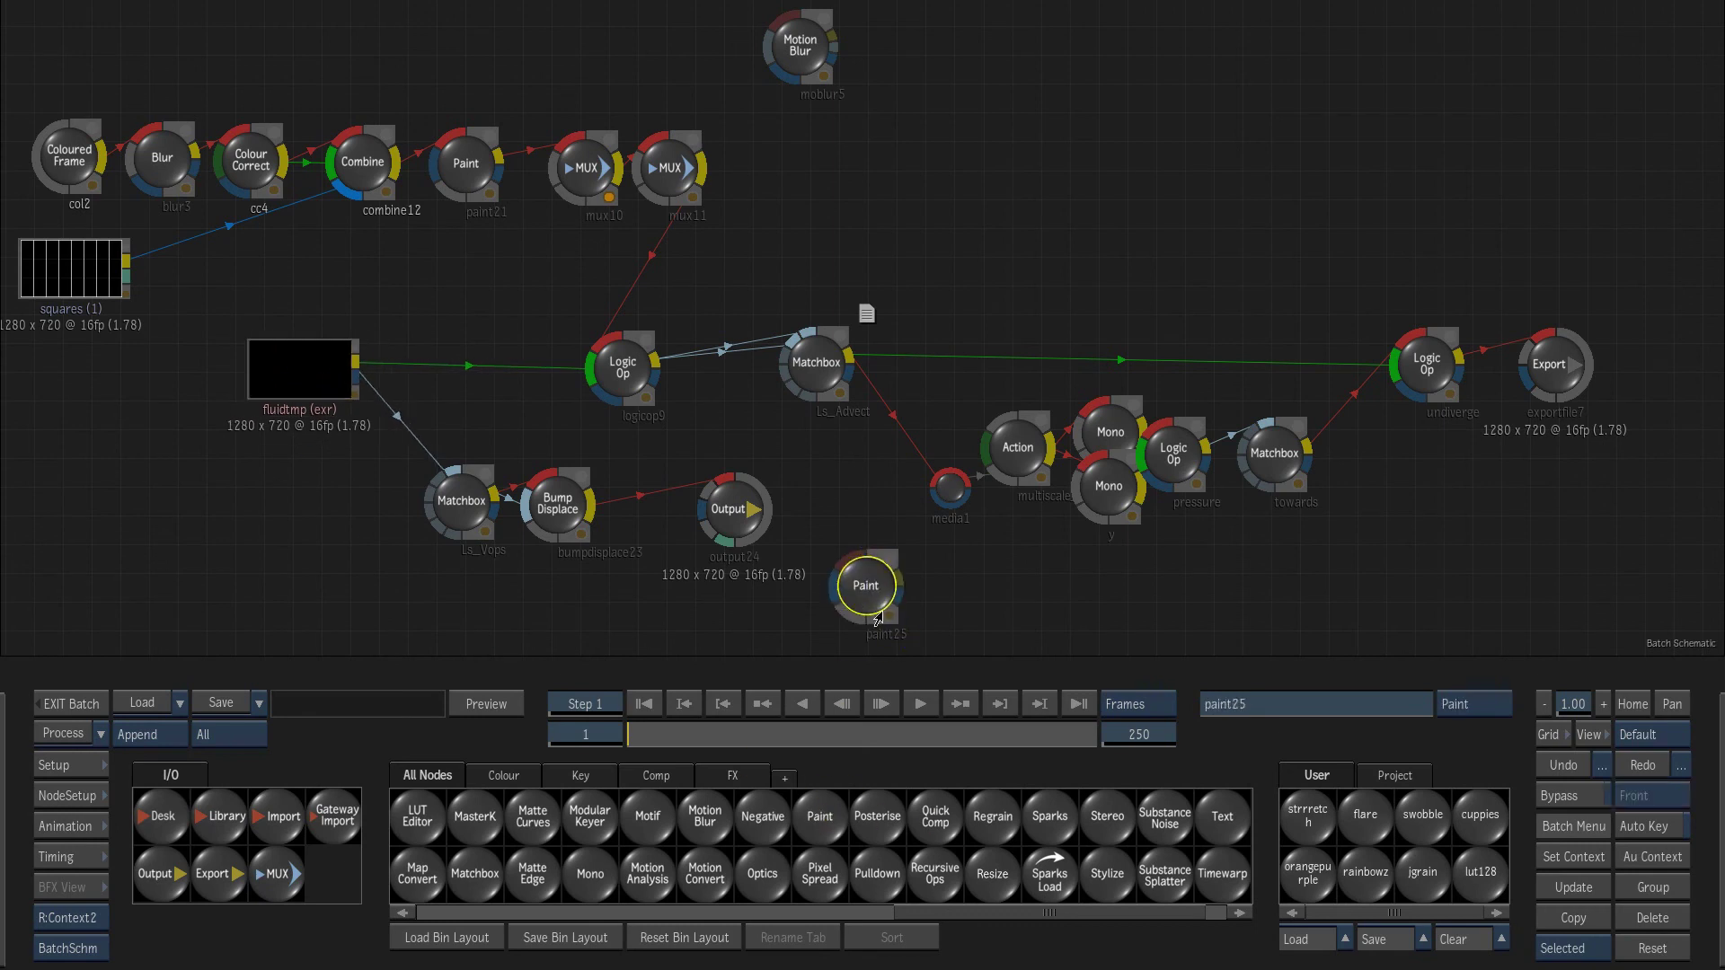
pyautogui.click(820, 816)
pyautogui.doubleClick(866, 586)
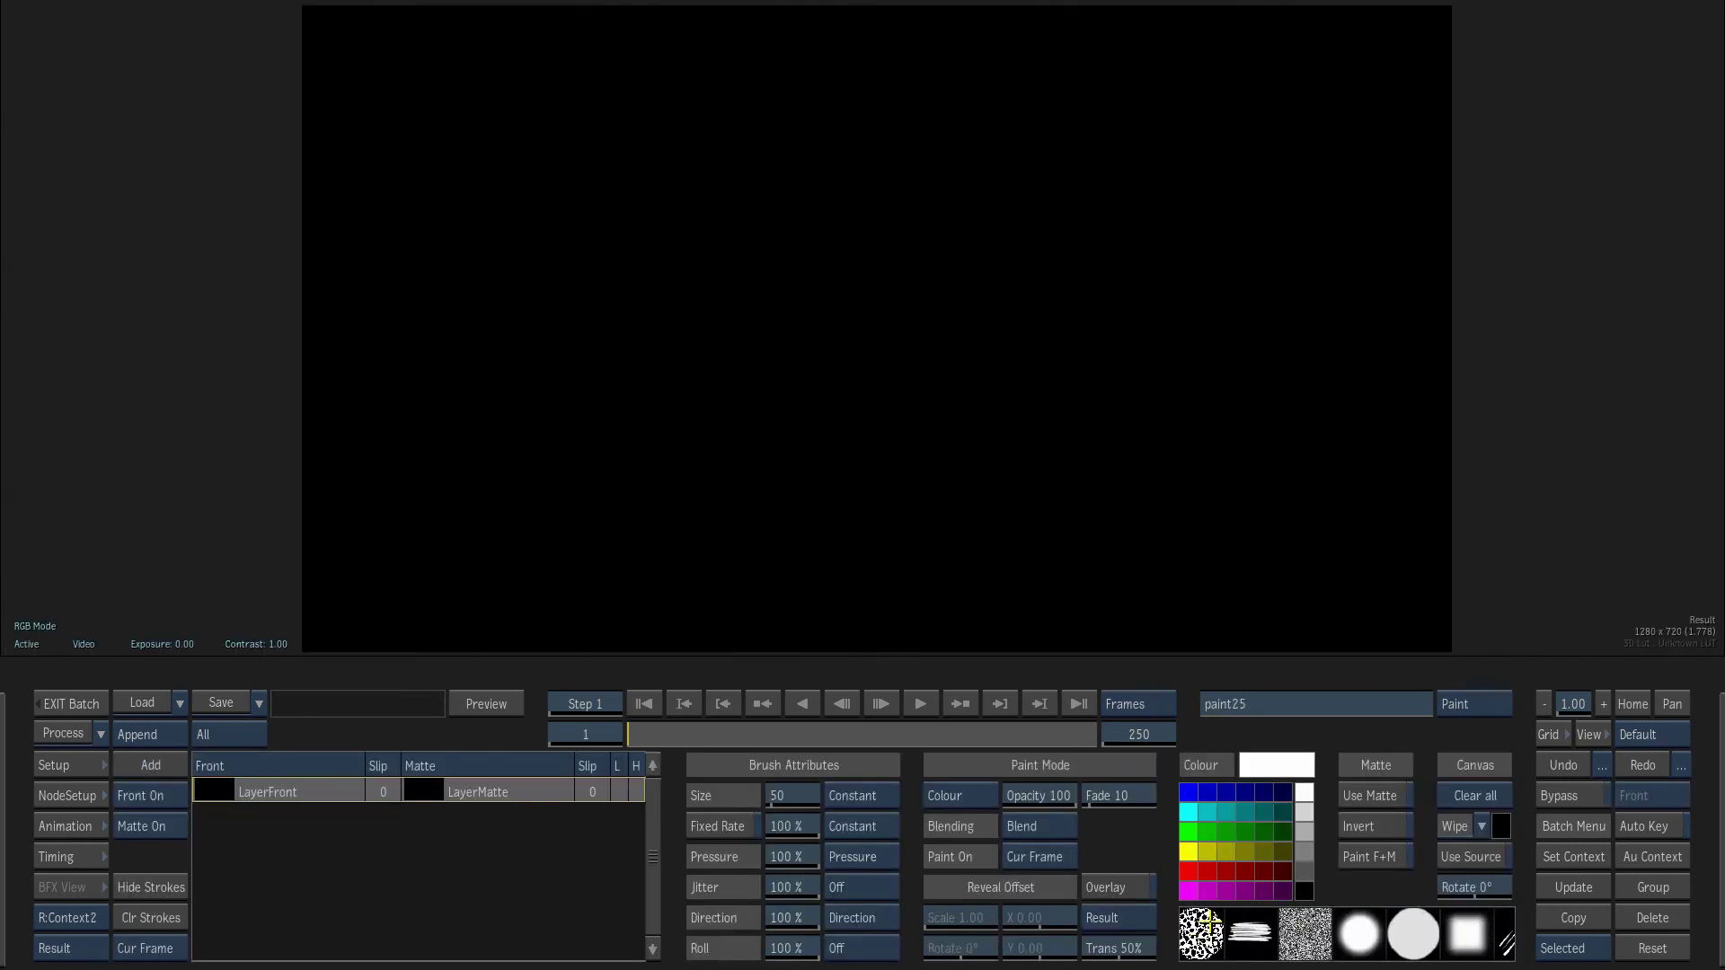
# - Handwrite the contact's e-mail address across the black canvas with the soft round brush in dark purple at size 14
pyautogui.click(1230, 934)
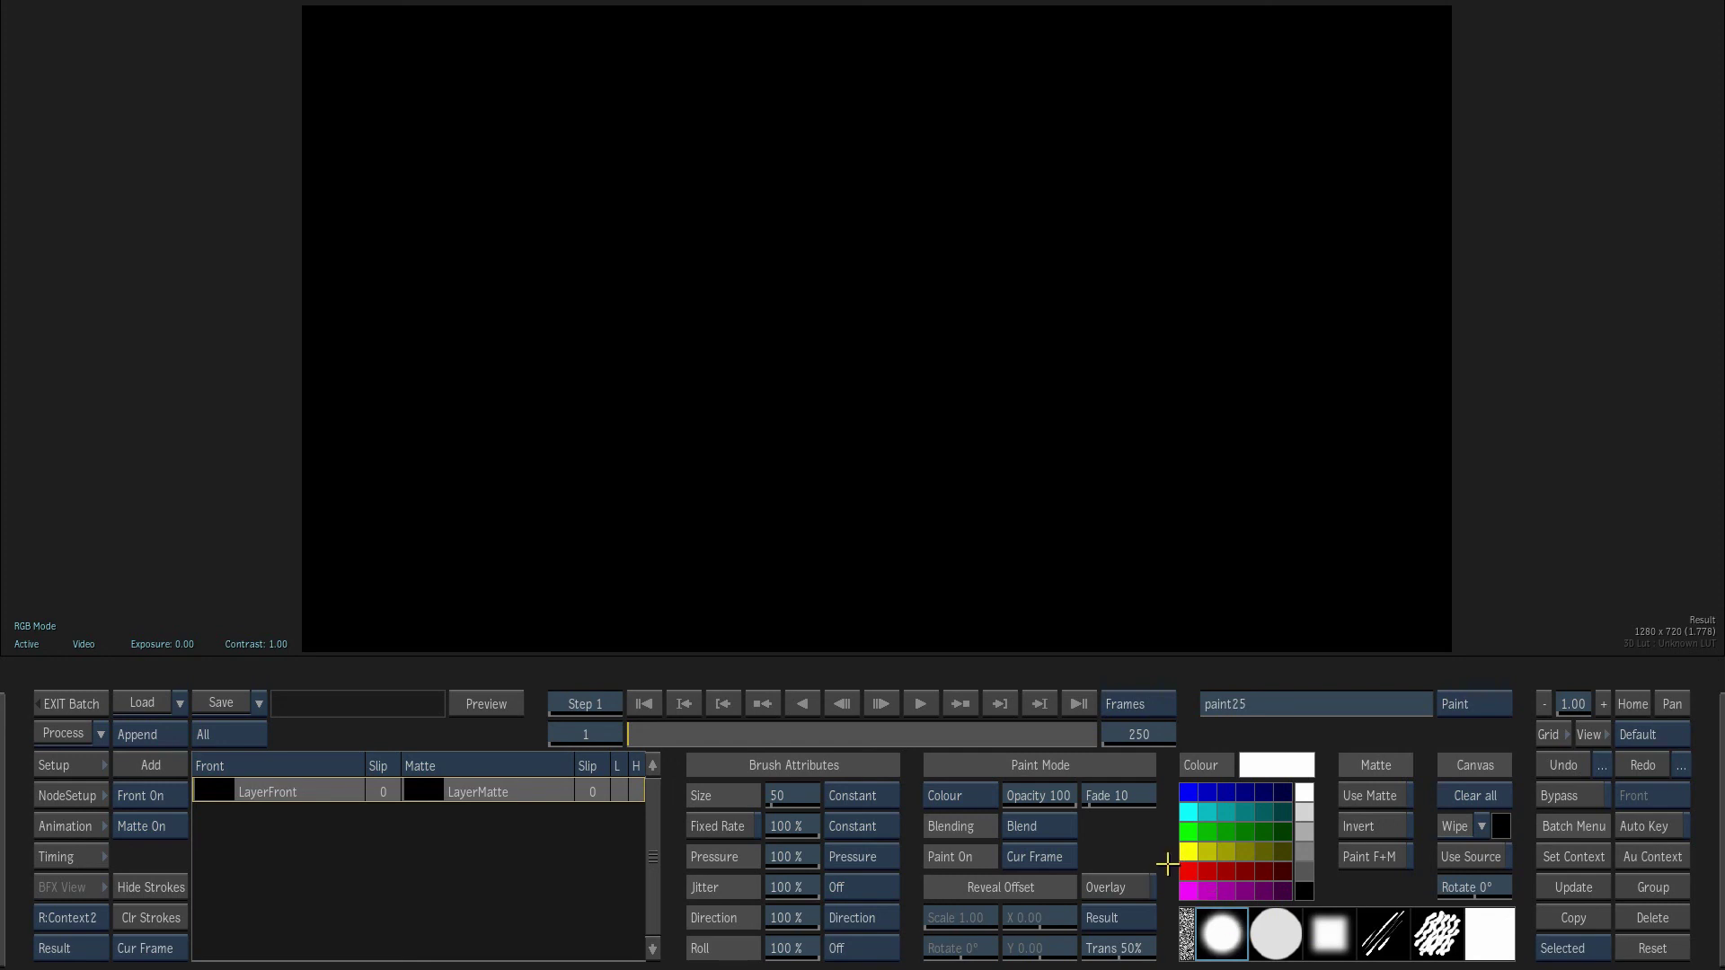
pyautogui.click(1247, 892)
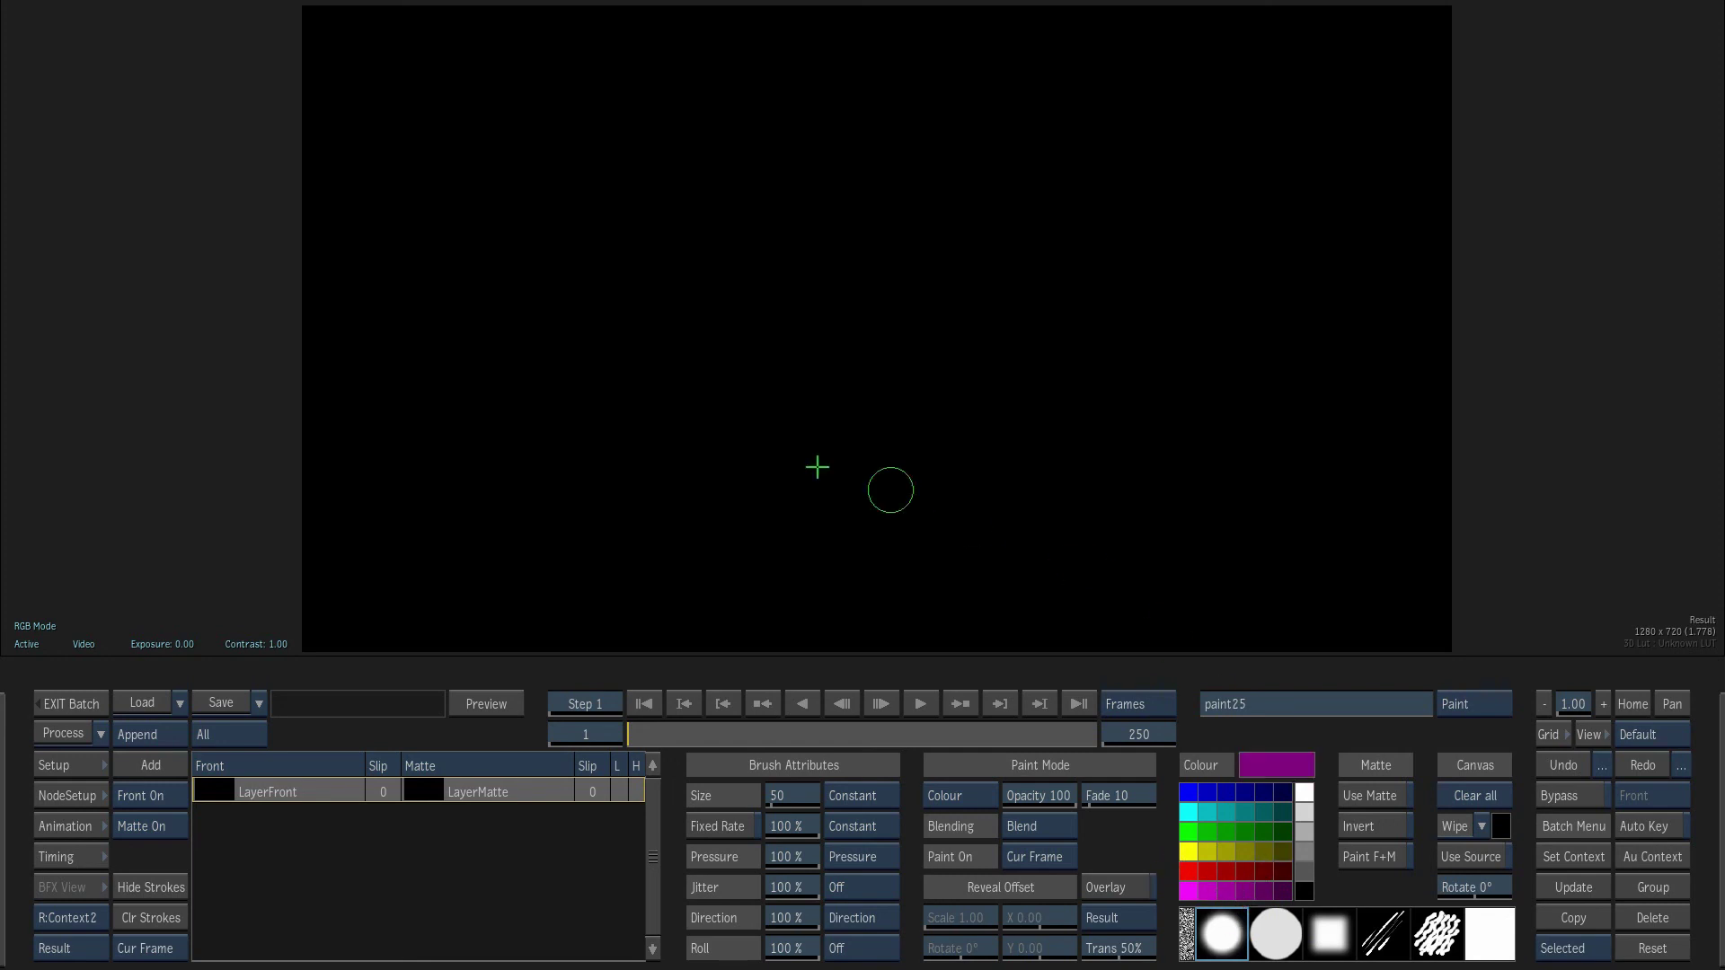
pyautogui.moveTo(521, 292); pyautogui.dragTo(496, 305)
pyautogui.moveTo(479, 230)
pyautogui.mouseDown()
pyautogui.moveTo(479, 318)
pyautogui.moveTo(535, 277)
pyautogui.moveTo(597, 281)
pyautogui.moveTo(569, 294)
pyautogui.moveTo(685, 334)
pyautogui.mouseUp()
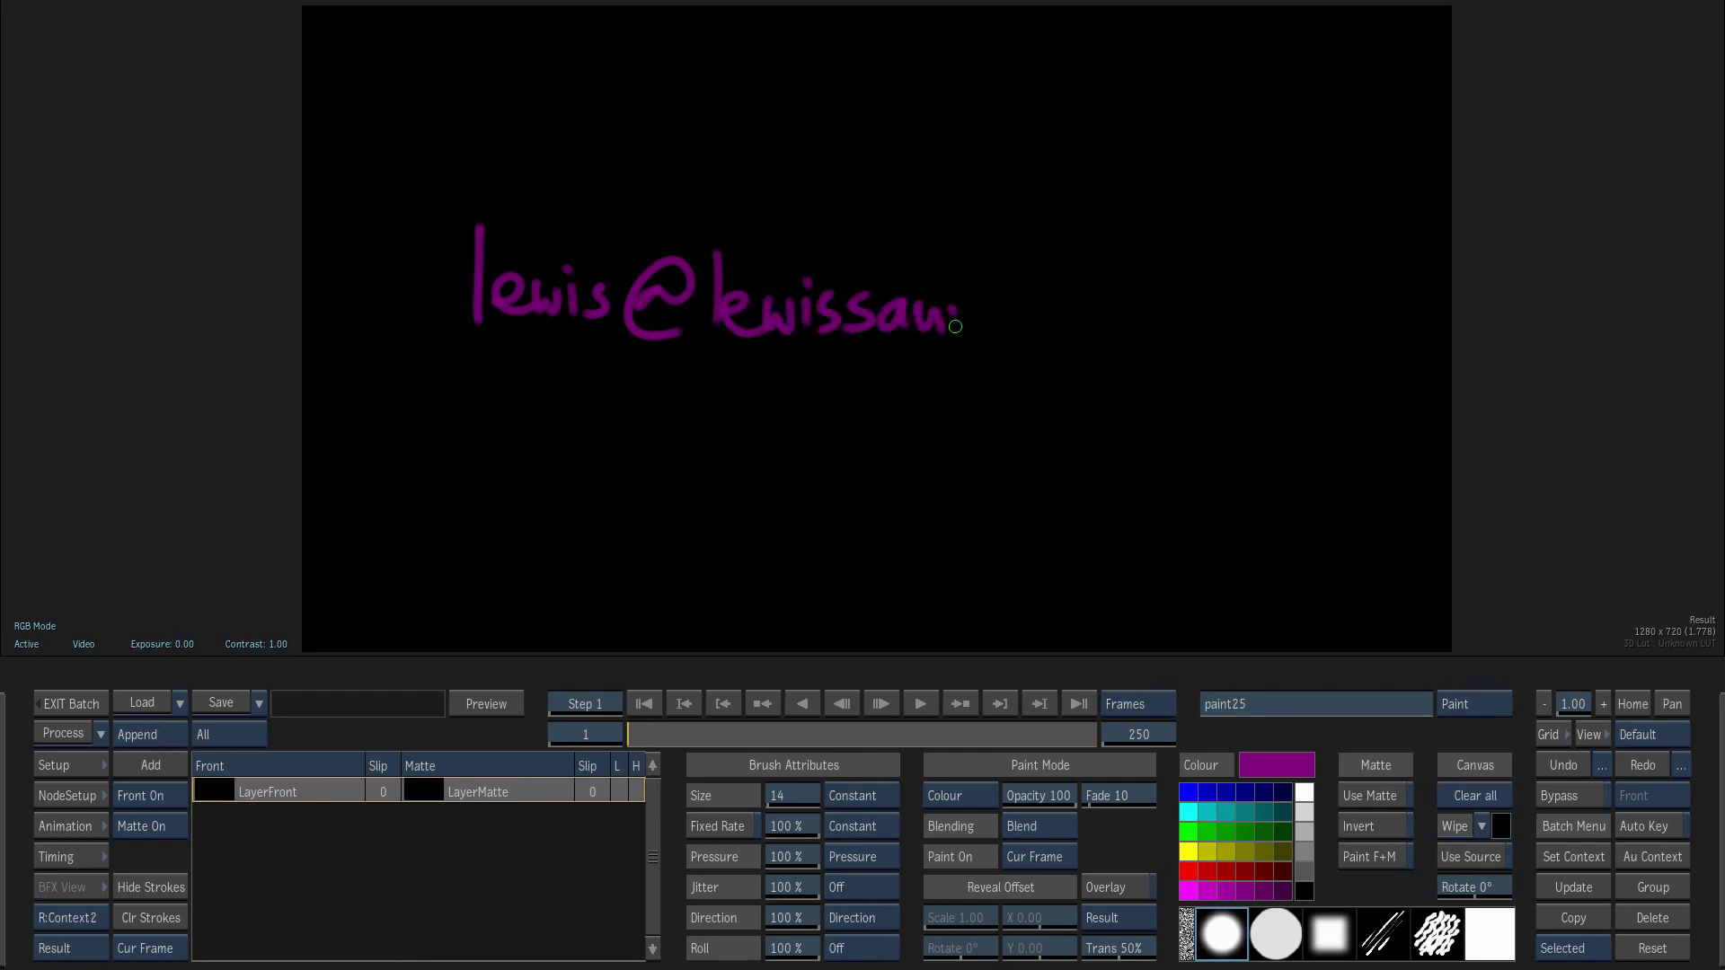
pyautogui.click(1106, 327)
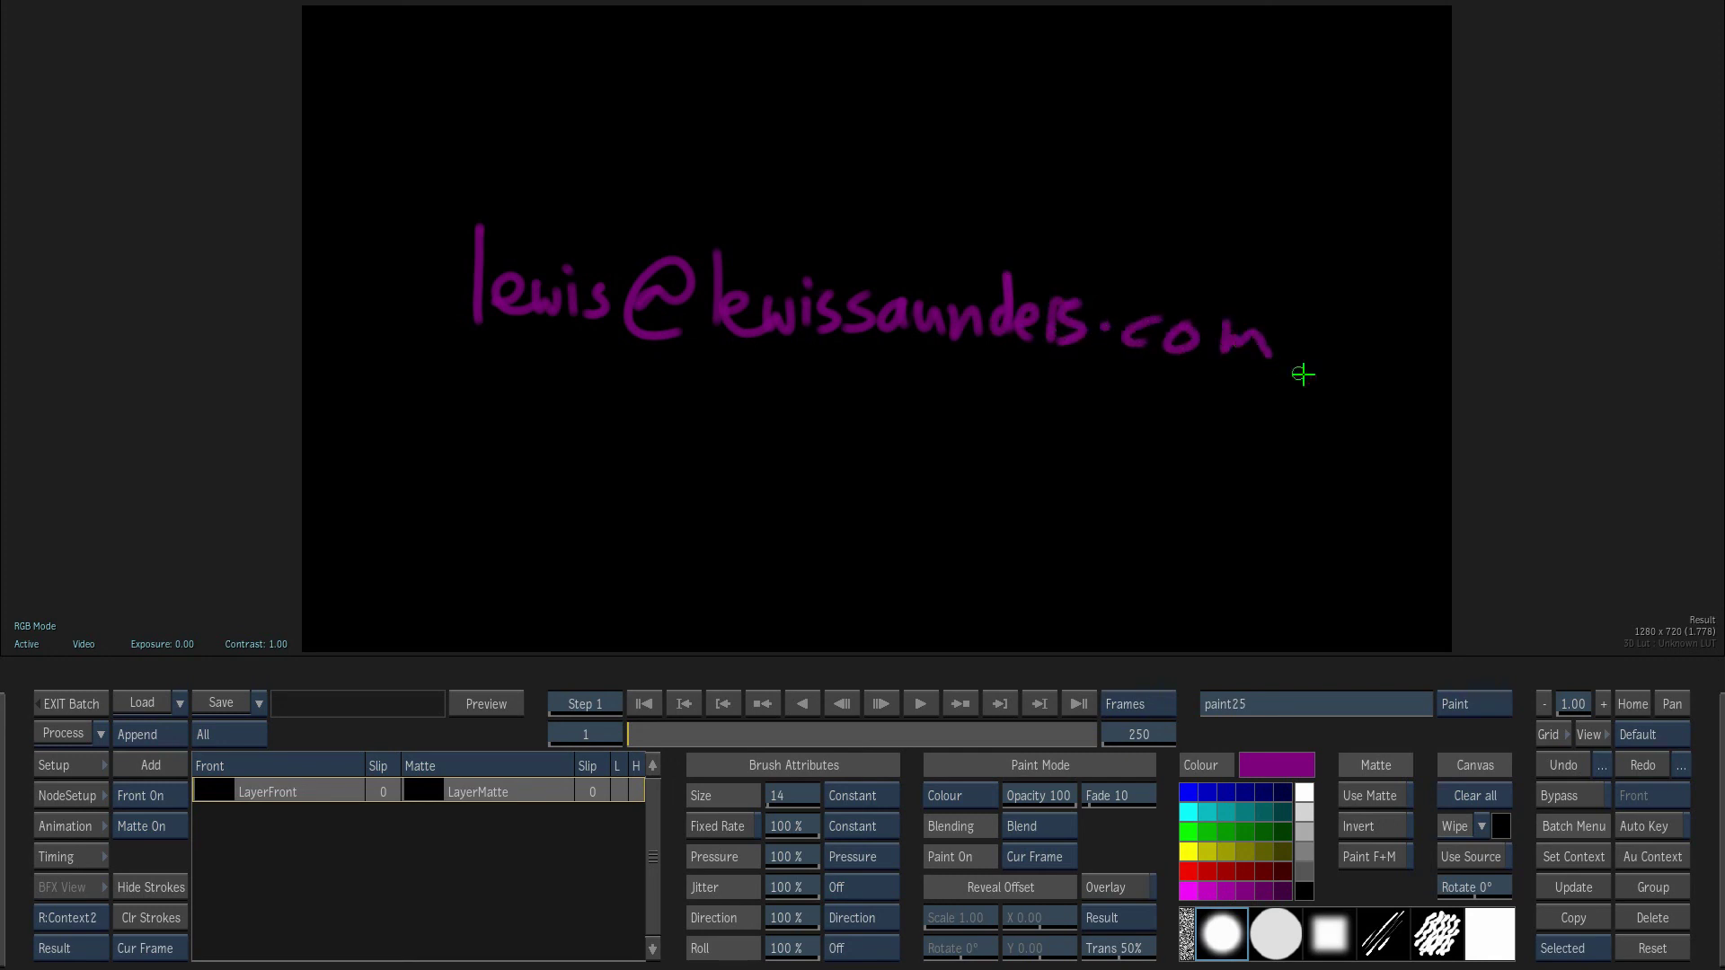